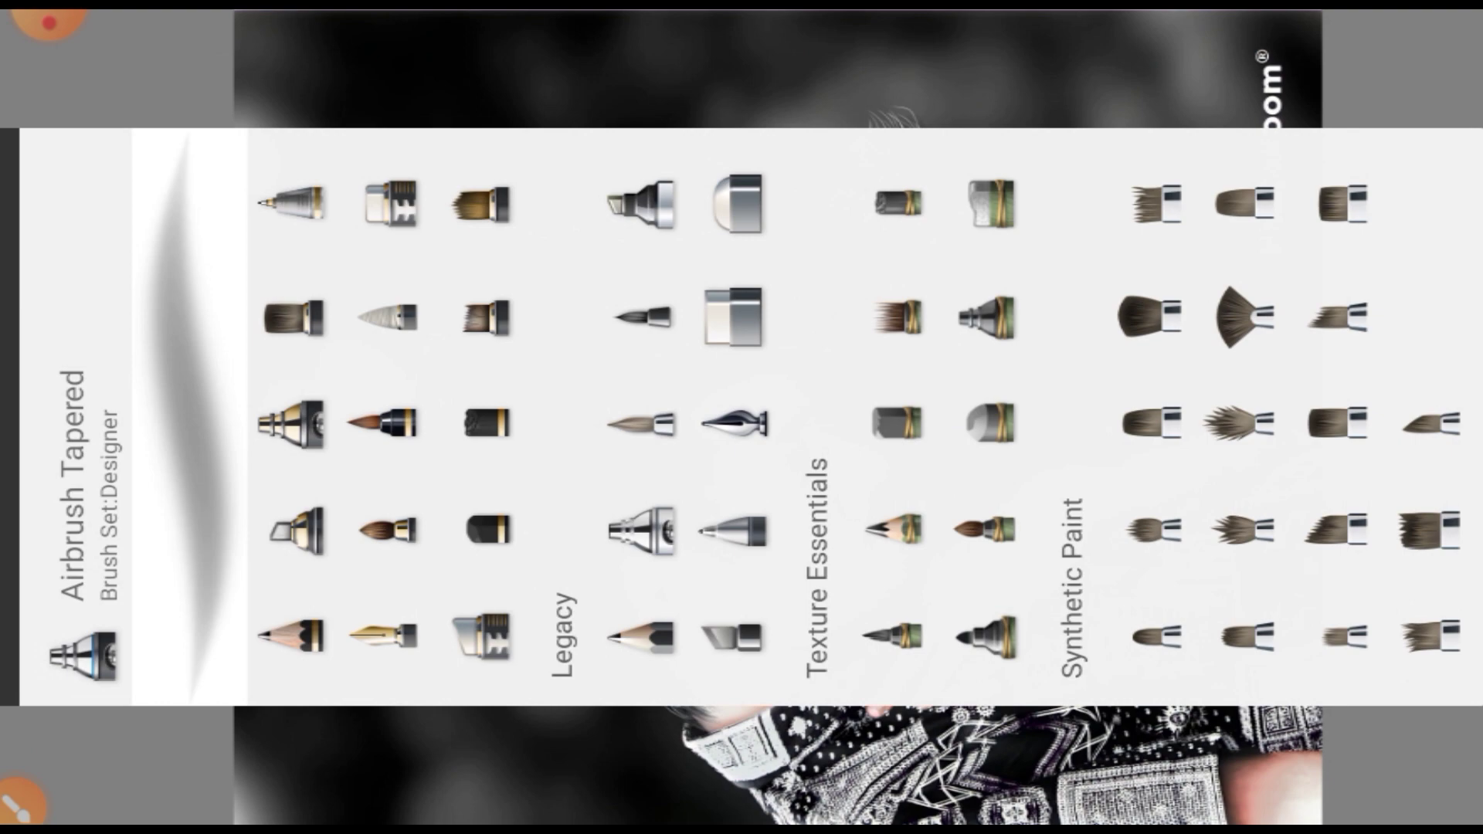
Step: Browse up and down through the brush sets in the Brush Library
scroll(849, 417, "down", 5)
scroll(849, 417, "up", 5)
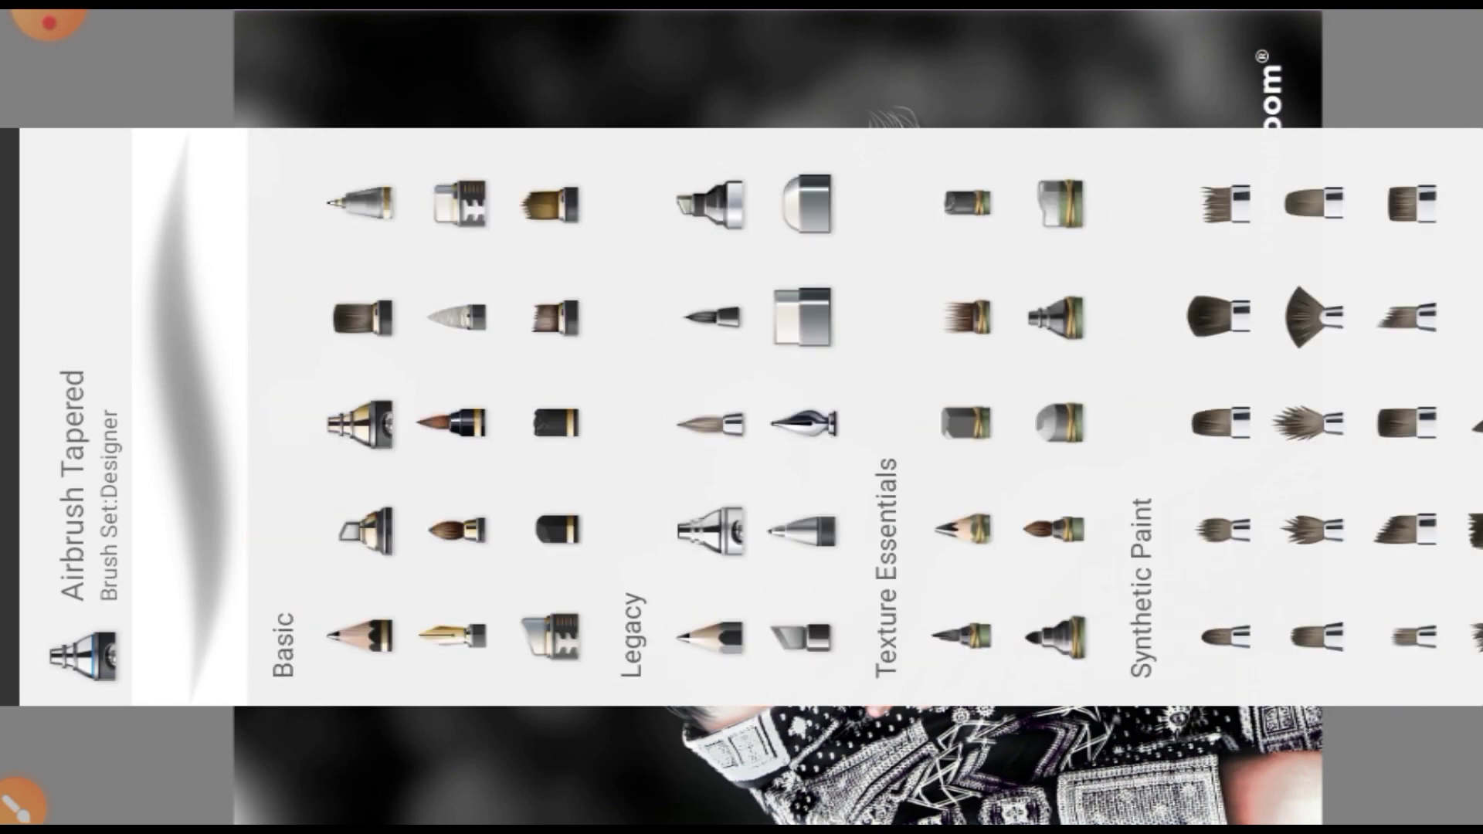
scroll(849, 417, "down", 6)
scroll(850, 417, "up", 6)
scroll(850, 417, "down", 5)
scroll(849, 417, "down", 3)
scroll(850, 417, "up", 8)
scroll(849, 417, "down", 5)
scroll(849, 417, "down", 3)
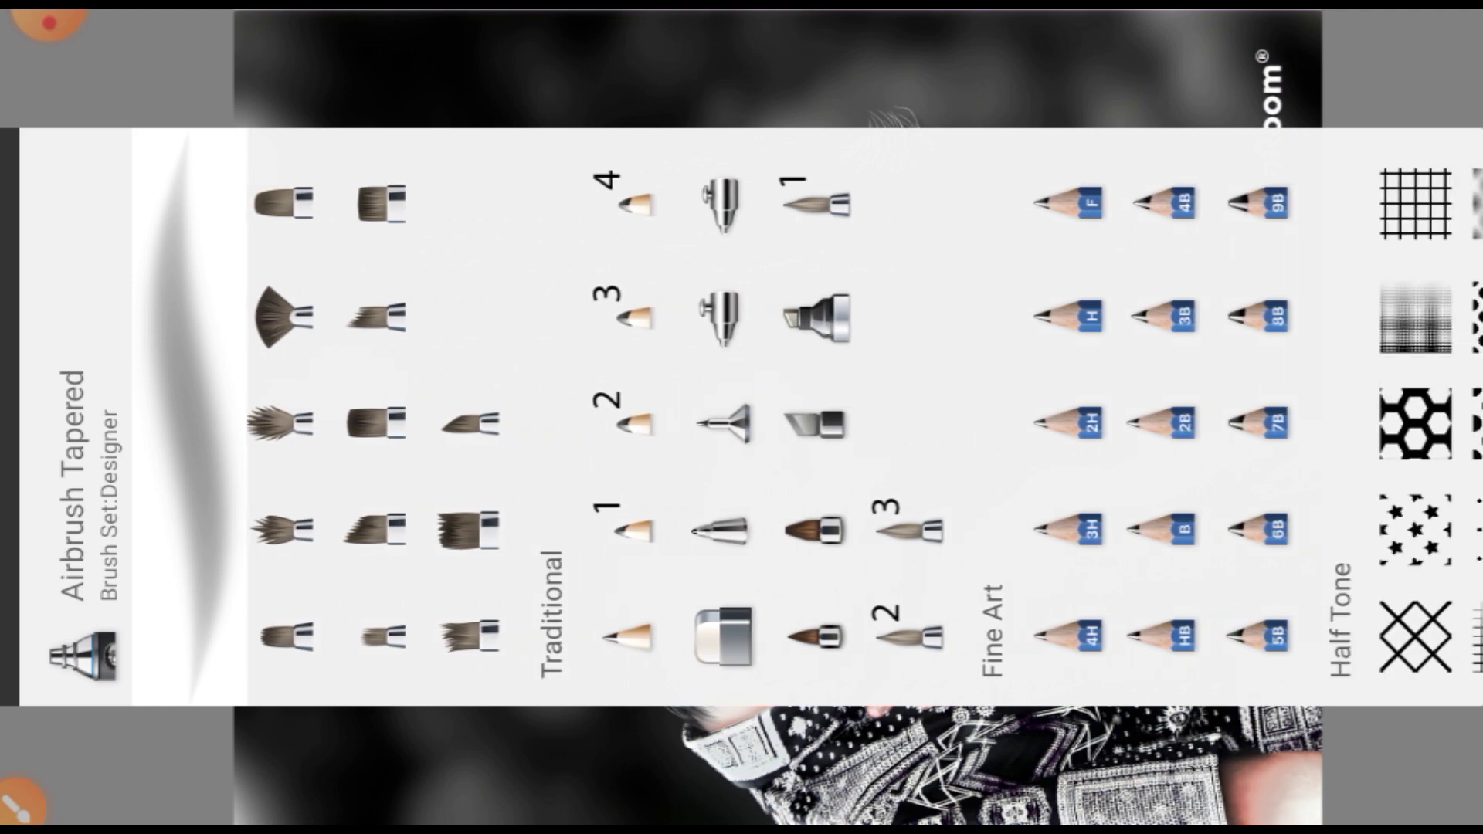
scroll(850, 417, "down", 8)
scroll(849, 417, "up", 5)
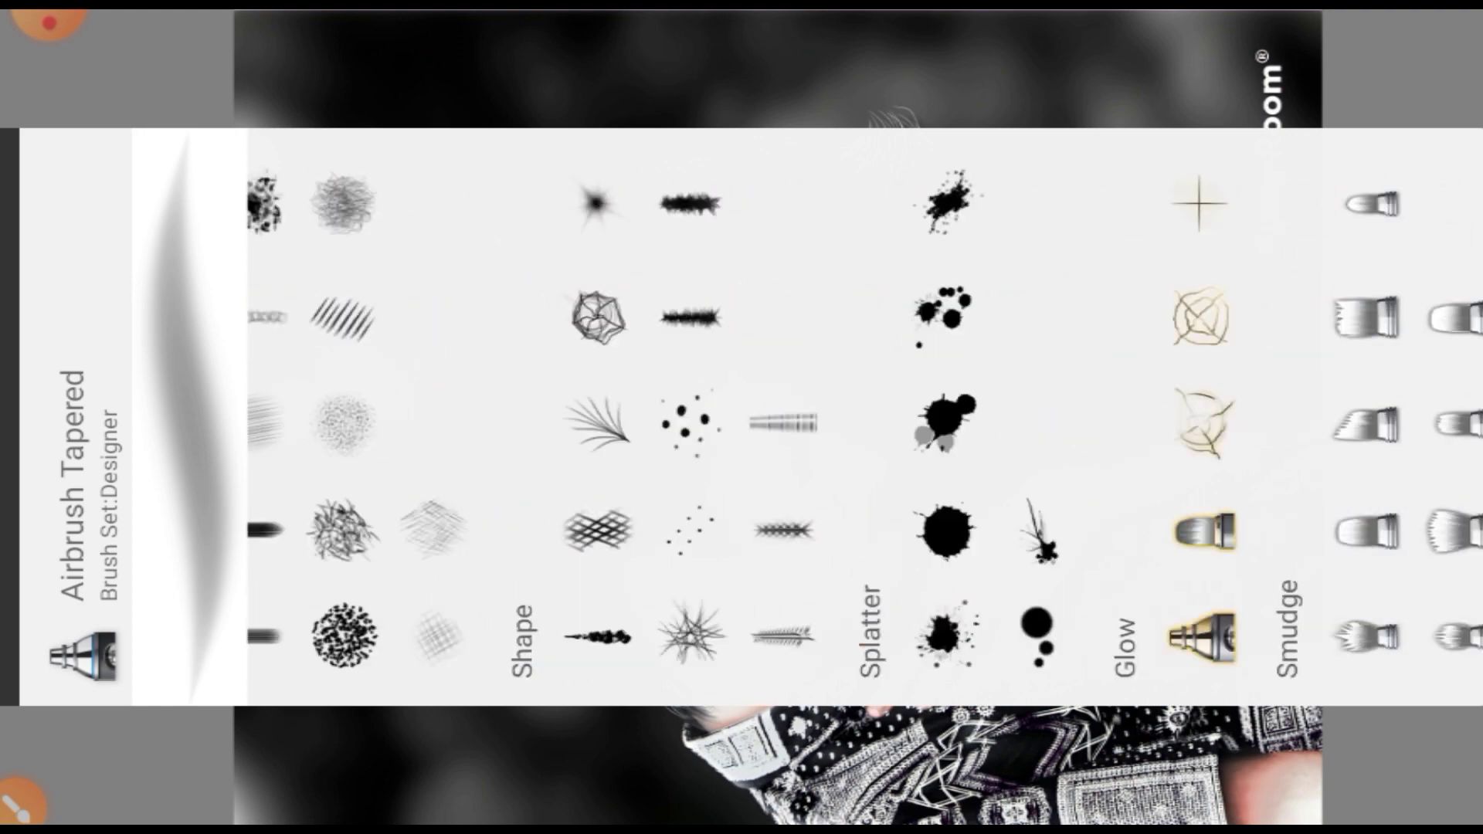
scroll(850, 417, "up", 5)
scroll(849, 417, "up", 2)
Step: Try Synthetic Heavy Flat Brush 2, Ball Point Pen, Synthetic Web, Hair and Conceptual 2 brushes
left_click(1060, 422)
left_click(1406, 423)
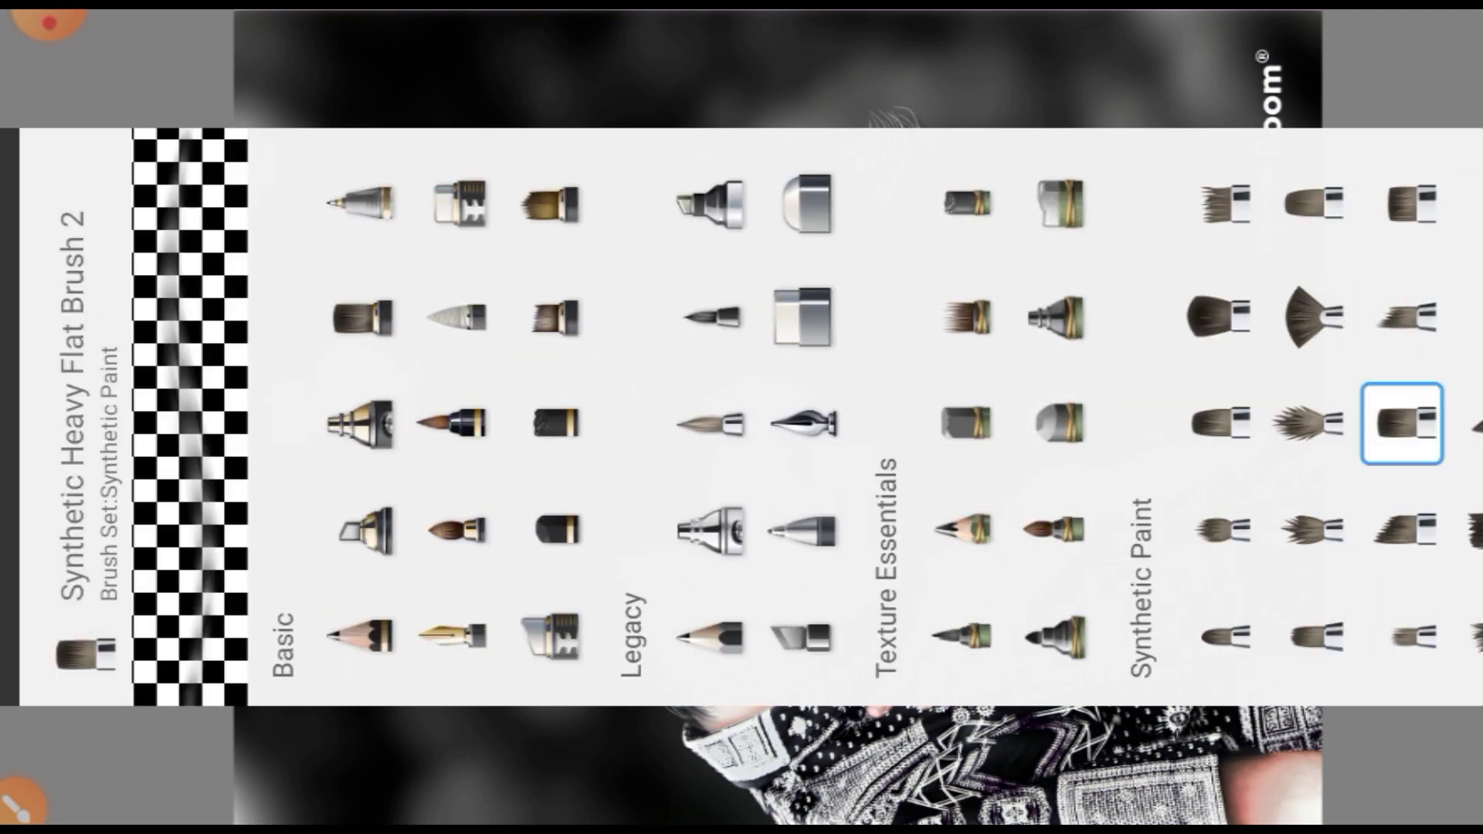
scroll(849, 417, "down", 5)
left_click(1247, 530)
left_click(717, 316)
left_click(805, 530)
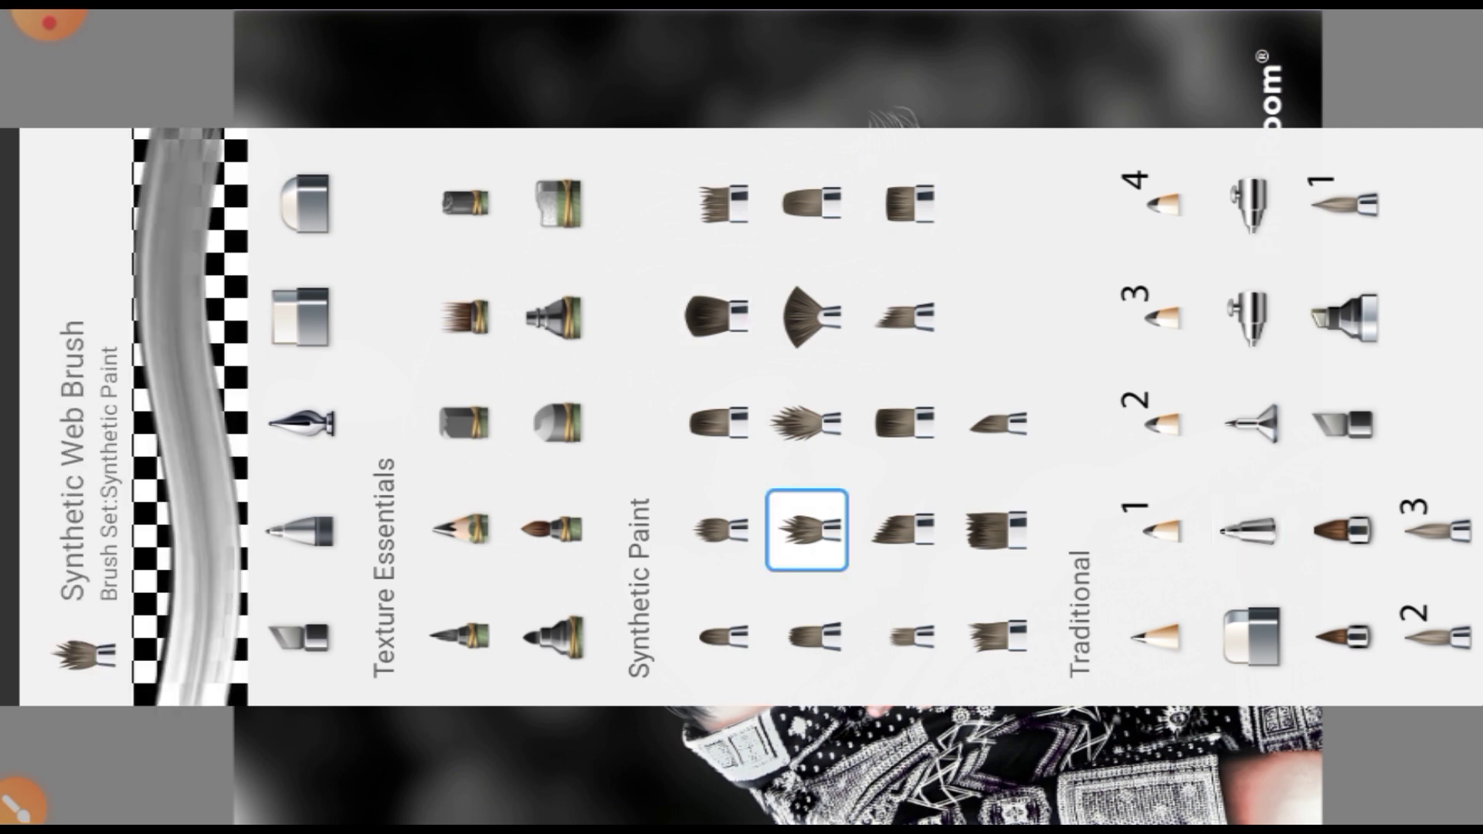
scroll(850, 417, "down", 3)
scroll(850, 417, "down", 5)
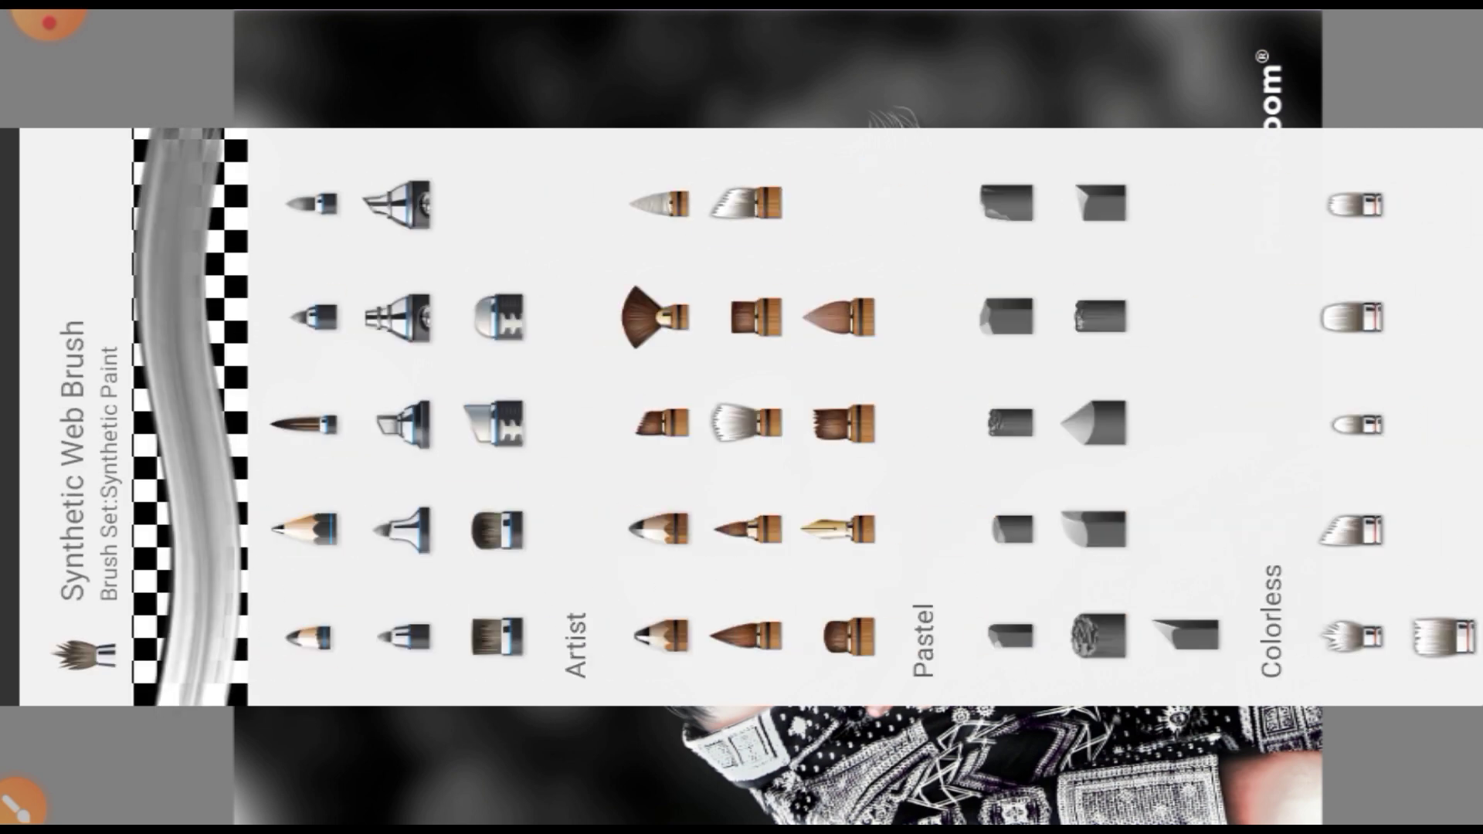
left_click(745, 203)
left_click(743, 317)
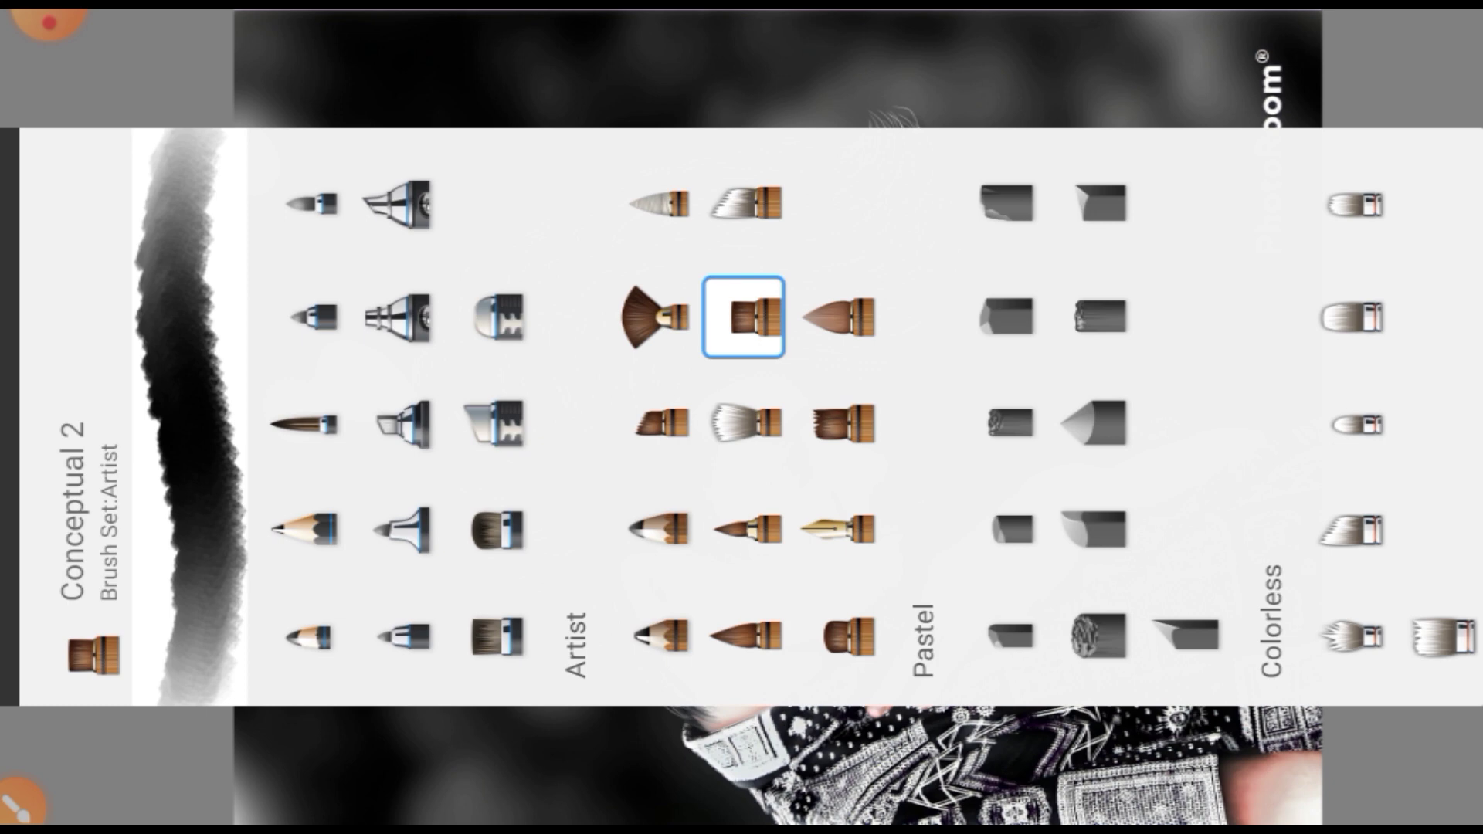
Step: Try more brushes, then settle on Synthetic Soft Round Brush 2 and return to the canvas
scroll(849, 417, "up", 2)
scroll(849, 417, "up", 8)
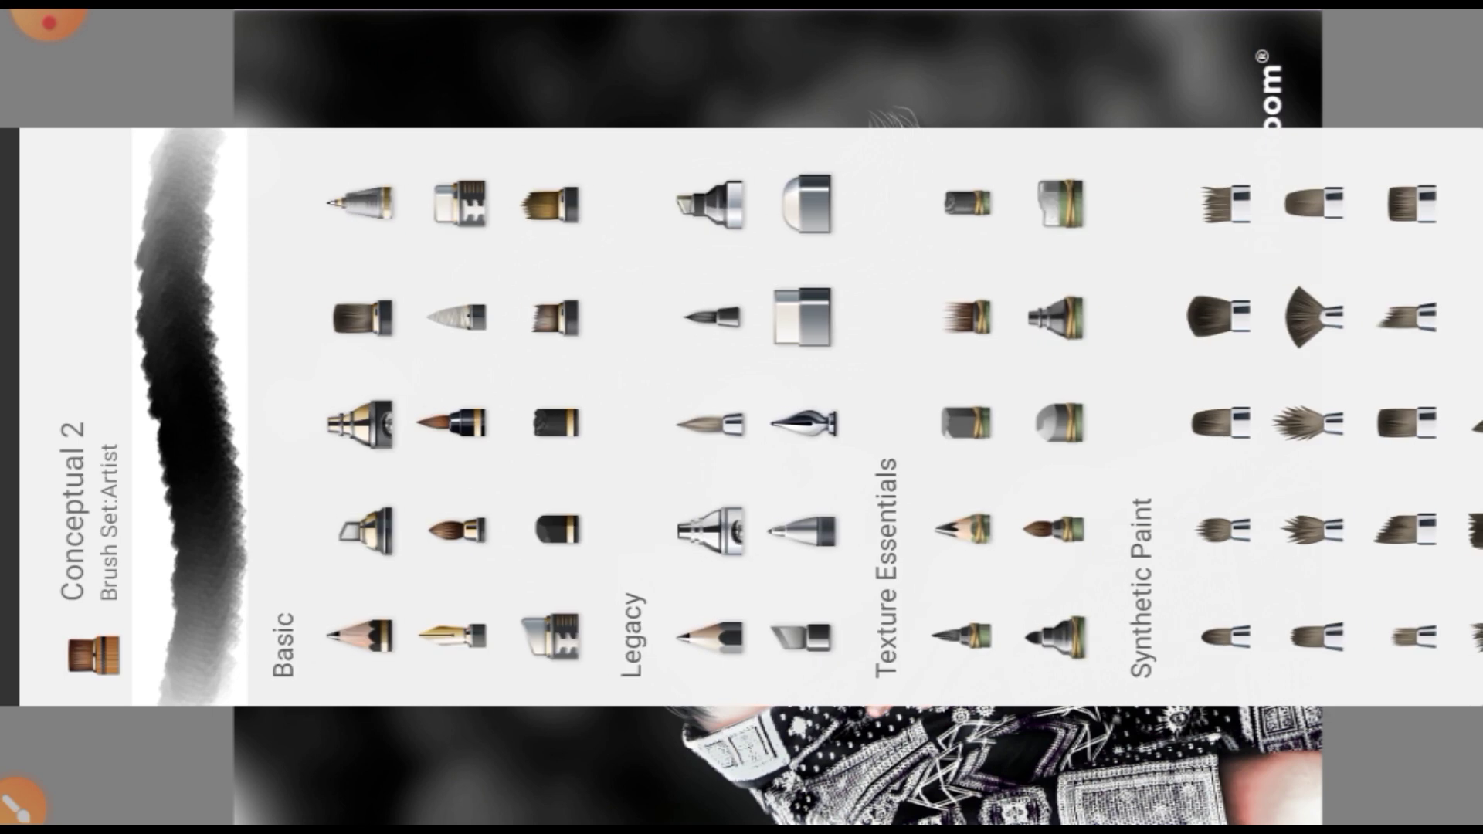
left_click(543, 204)
left_click(450, 316)
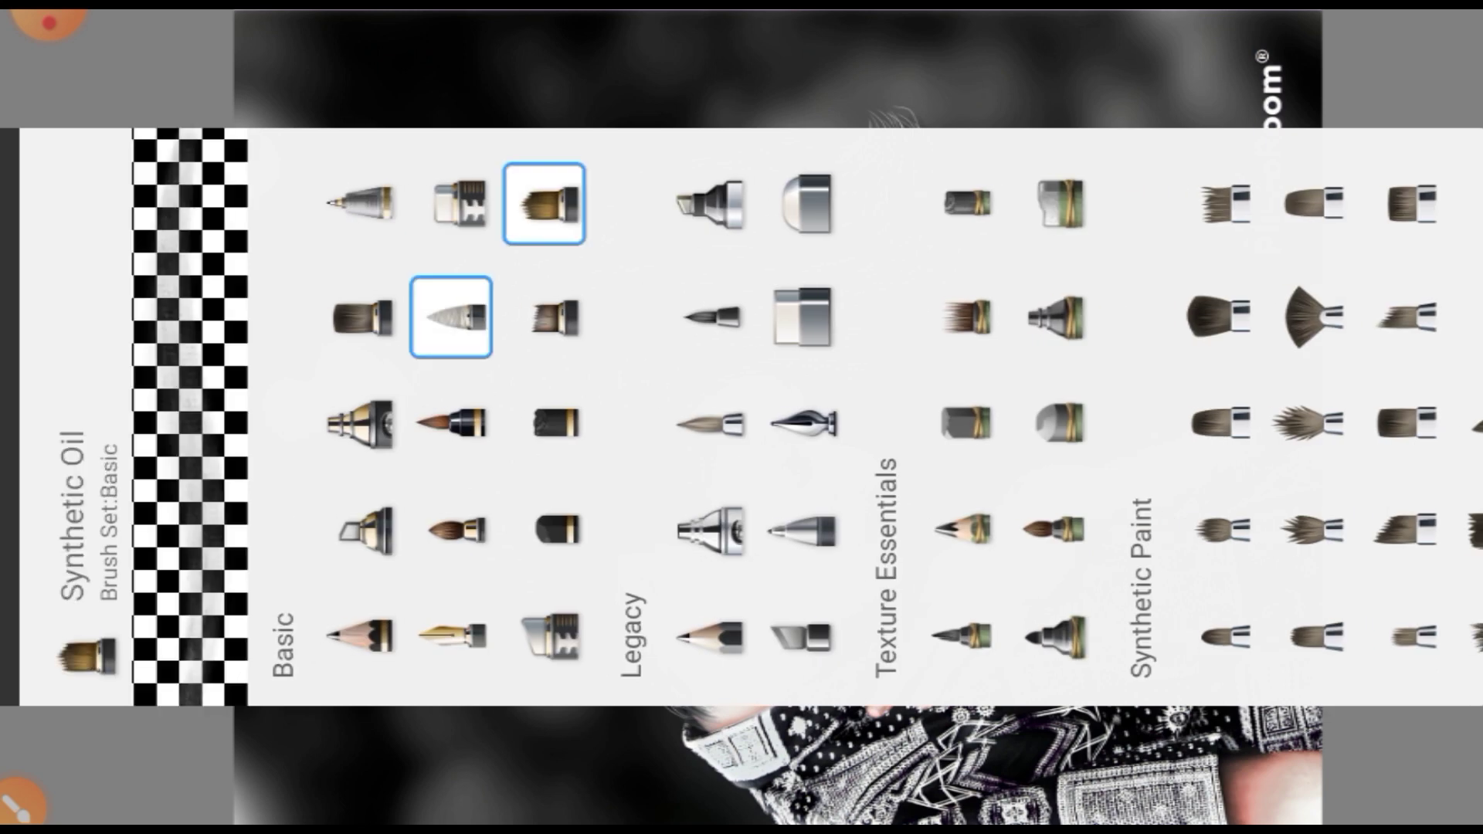
left_click(456, 530)
left_click(803, 316)
left_click(965, 317)
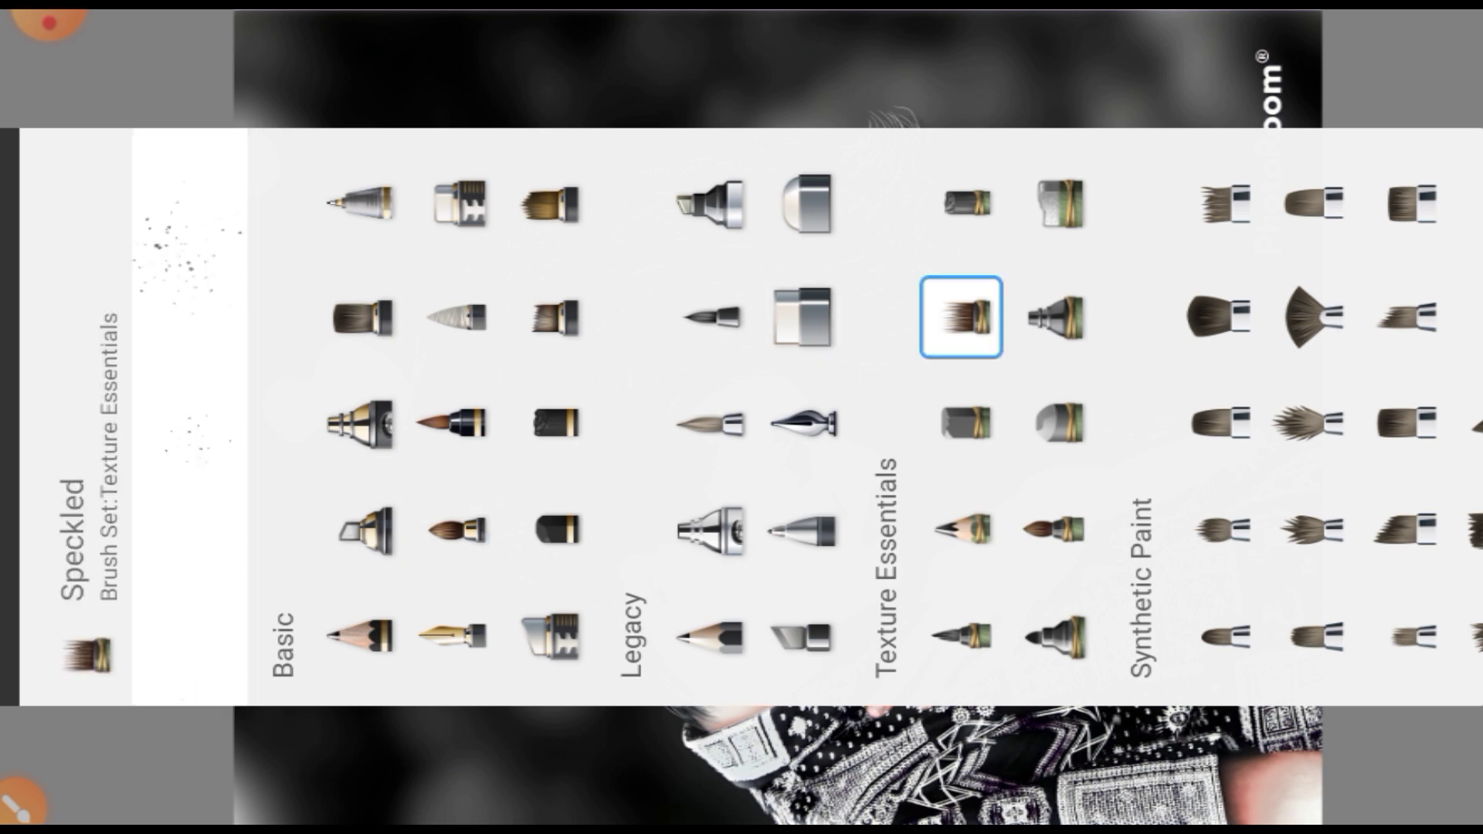
left_click(1309, 317)
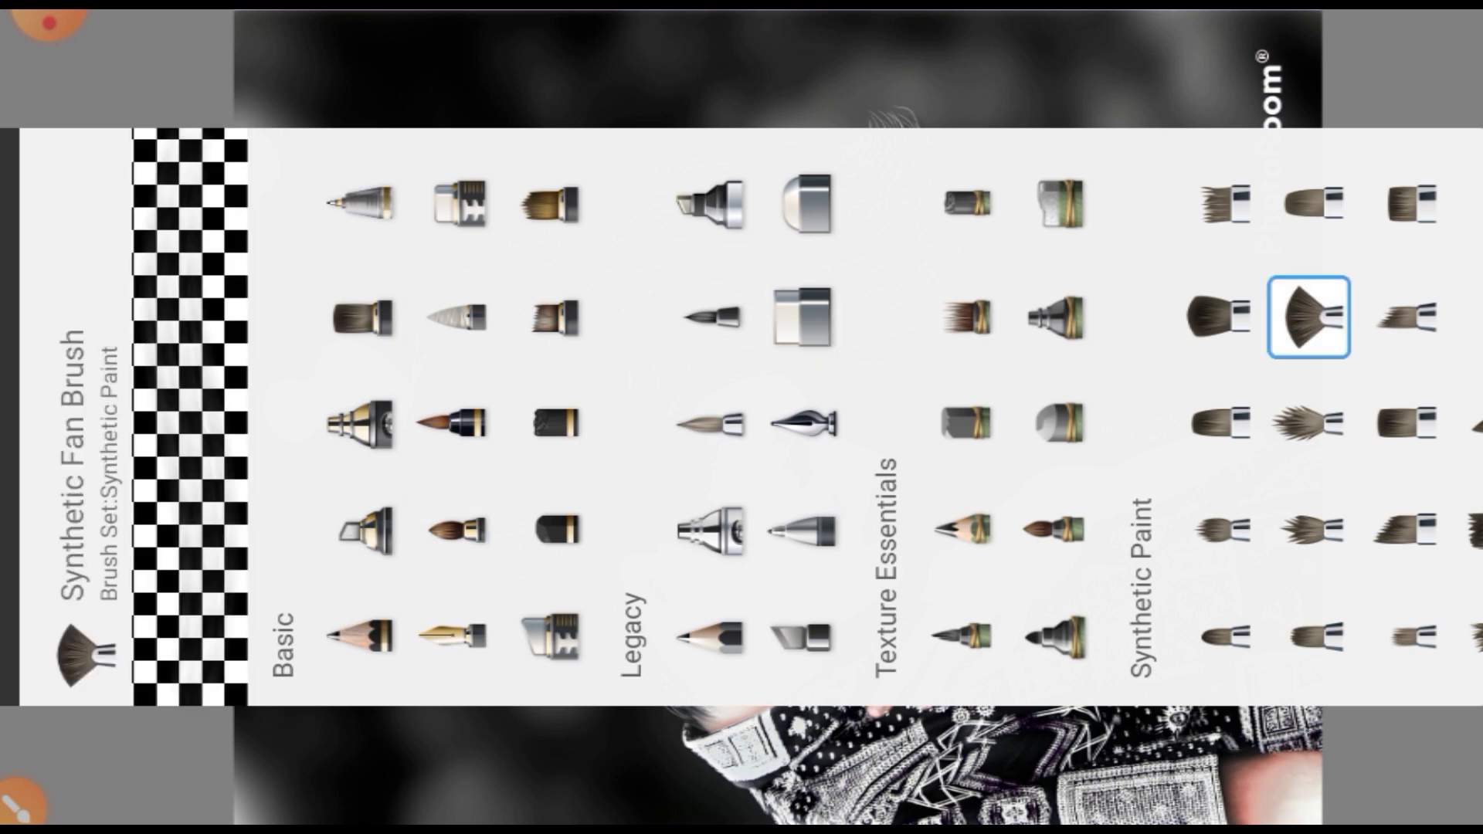
left_click(1309, 423)
left_click(1216, 530)
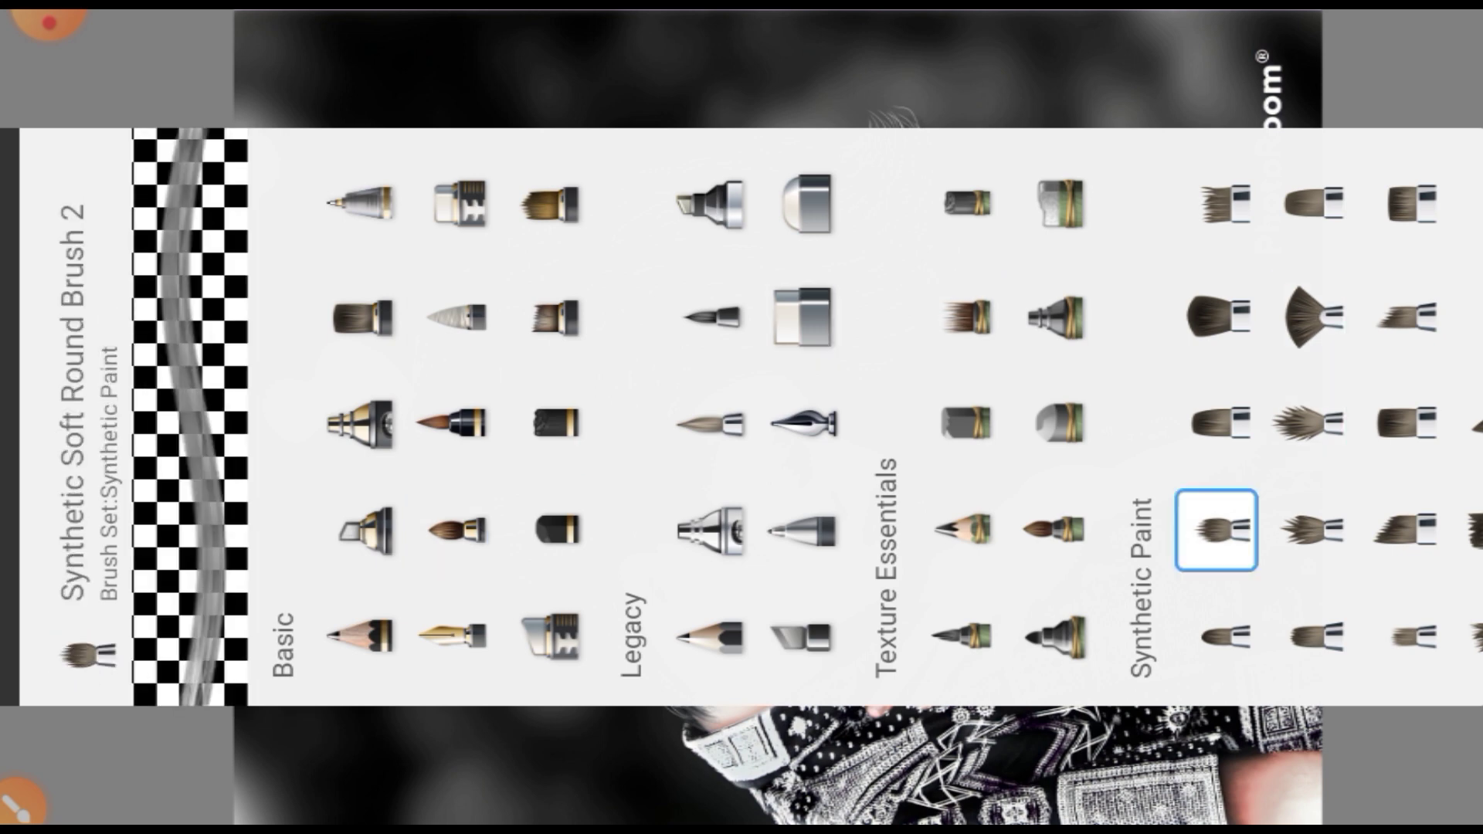
scroll(864, 422, "right", 3)
scroll(864, 422, "right", 10)
key("Escape")
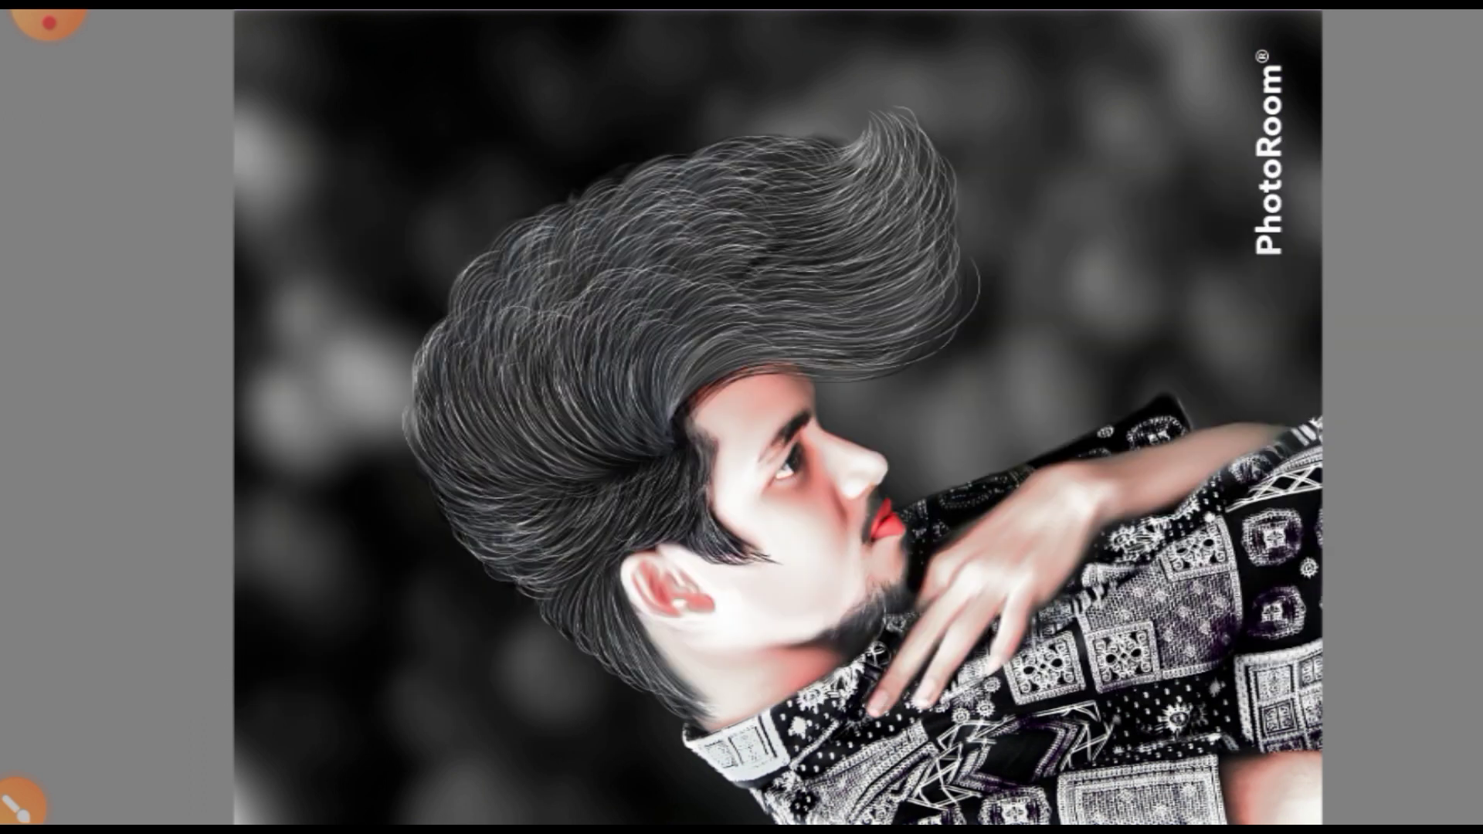
Step: Zoom in on the portrait's head to view the stranded hair
scroll(742, 417, "up", 5)
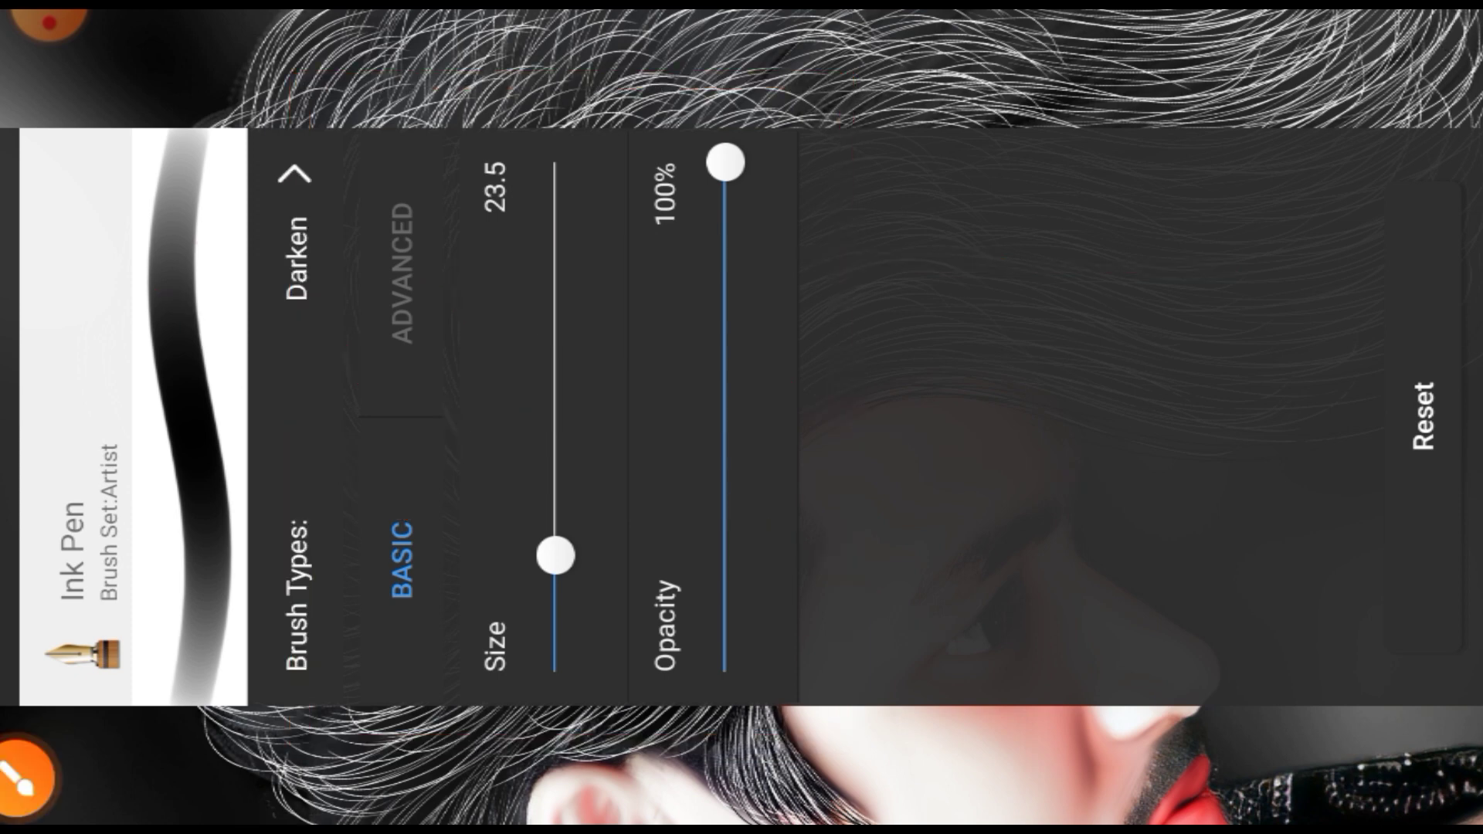
Step: Review the Ink Pen's Advanced pressure and Stamp settings, then close the brush panel
left_click(402, 274)
scroll(985, 418, "right", 2)
scroll(984, 417, "right", 5)
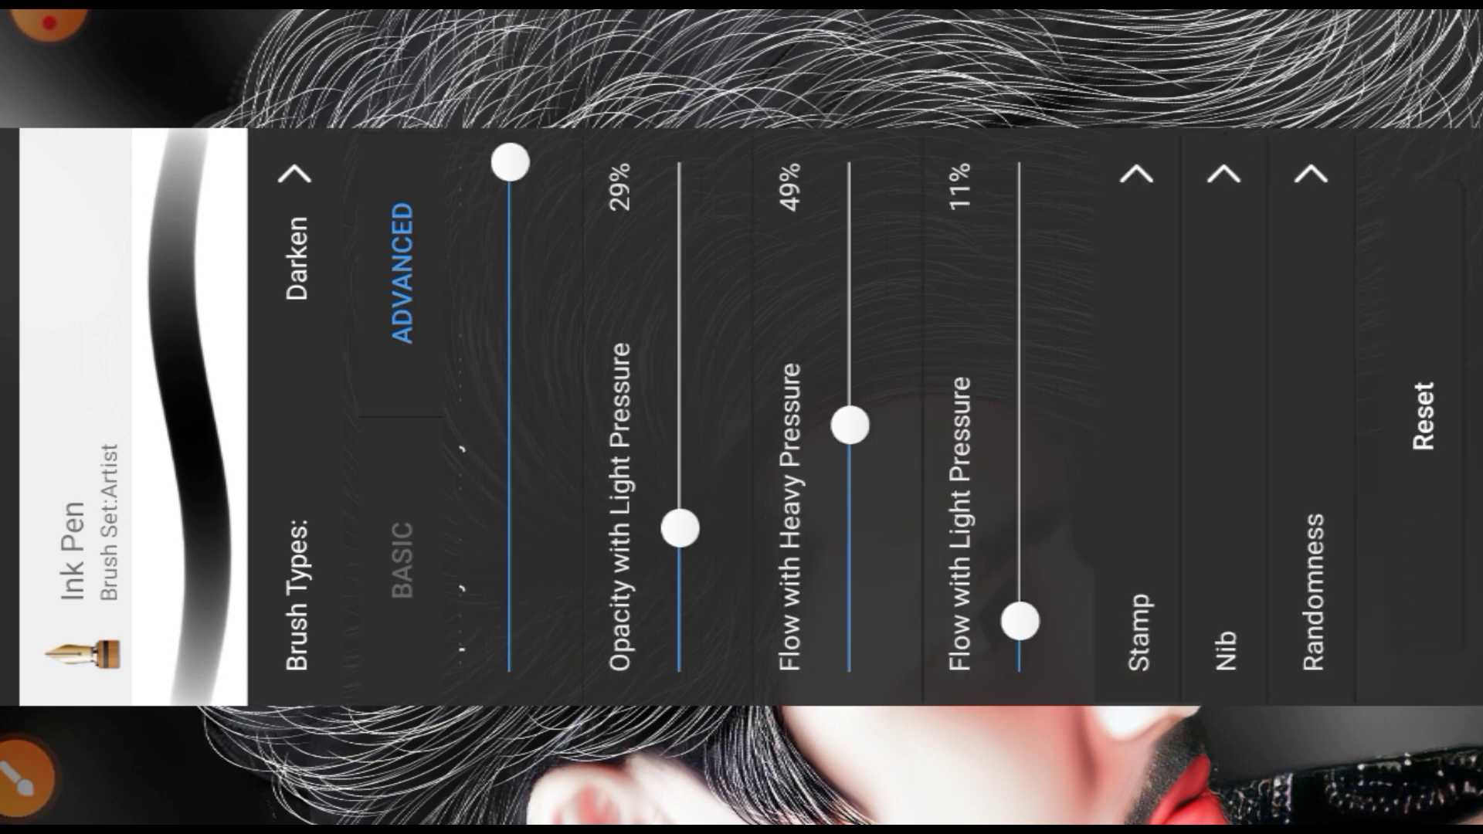
scroll(985, 417, "left", 7)
scroll(985, 417, "right", 6)
left_click(1159, 417)
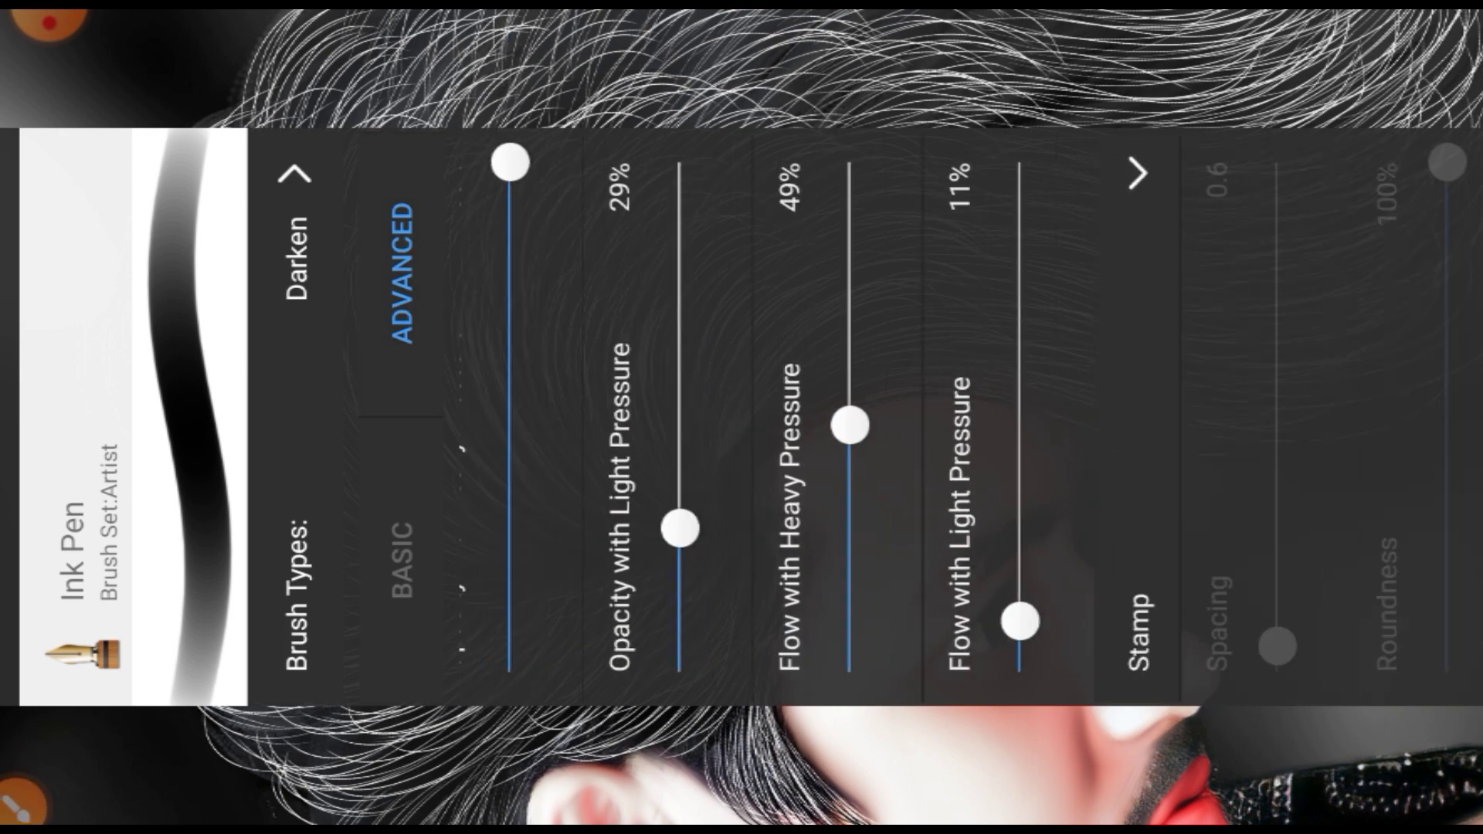
scroll(985, 417, "right", 5)
scroll(984, 417, "left", 10)
key("Escape")
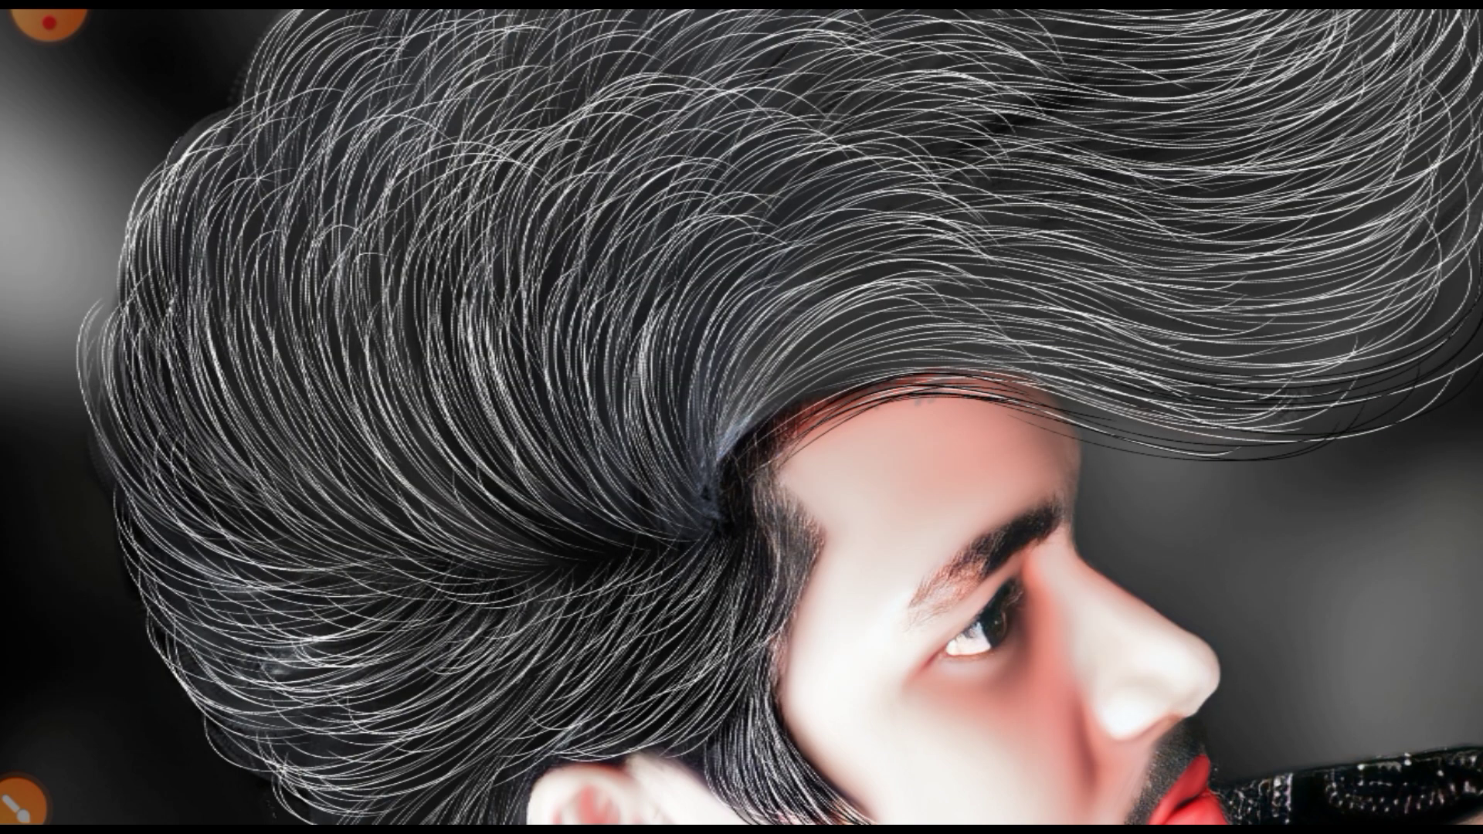
Step: Zoom in closer on the hair for painting fine white strands
scroll(1004, 773, "up", 1)
scroll(1004, 772, "up", 2)
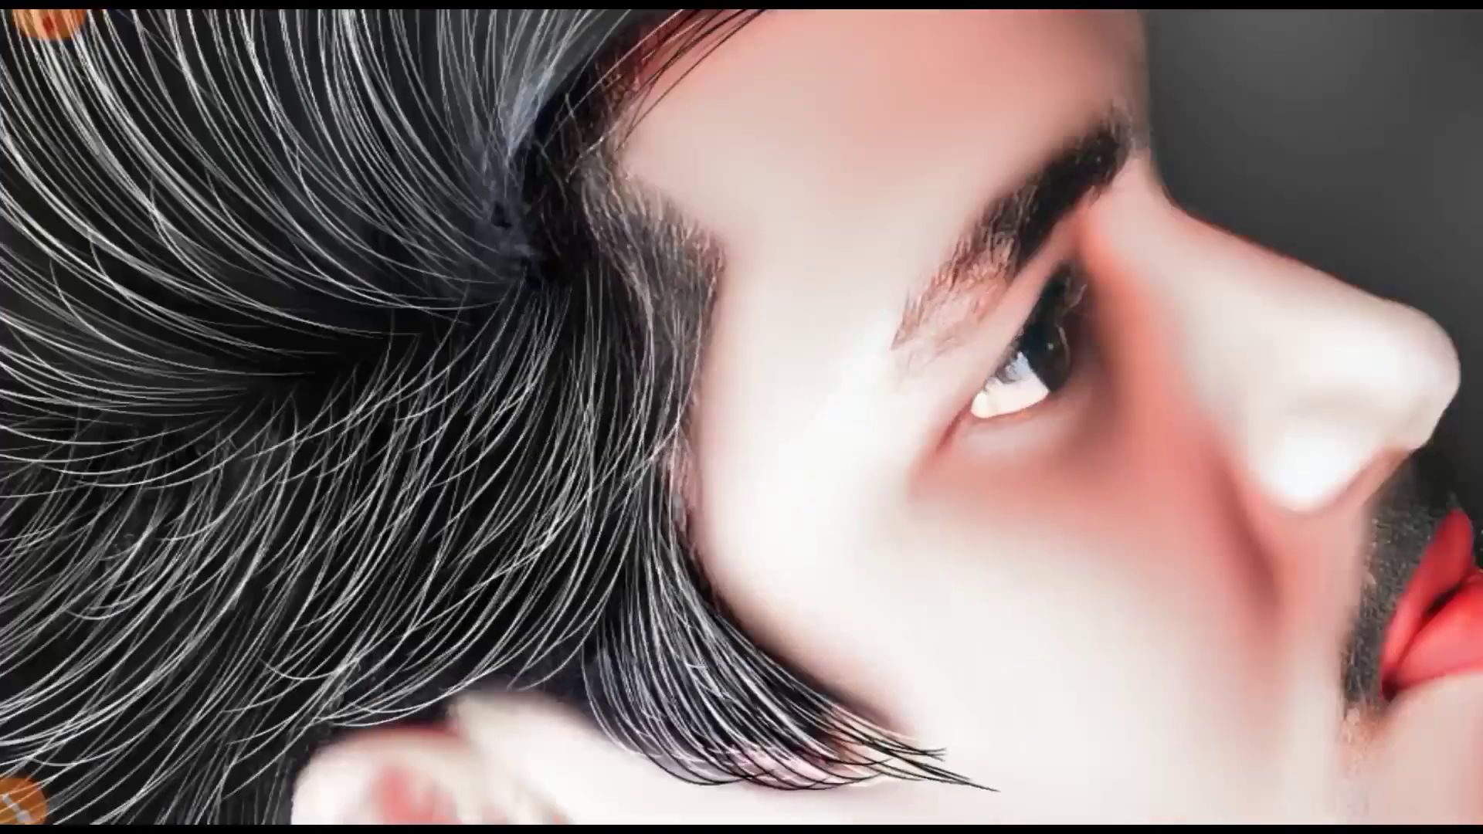
scroll(1004, 772, "up", 2)
scroll(1004, 772, "up", 2)
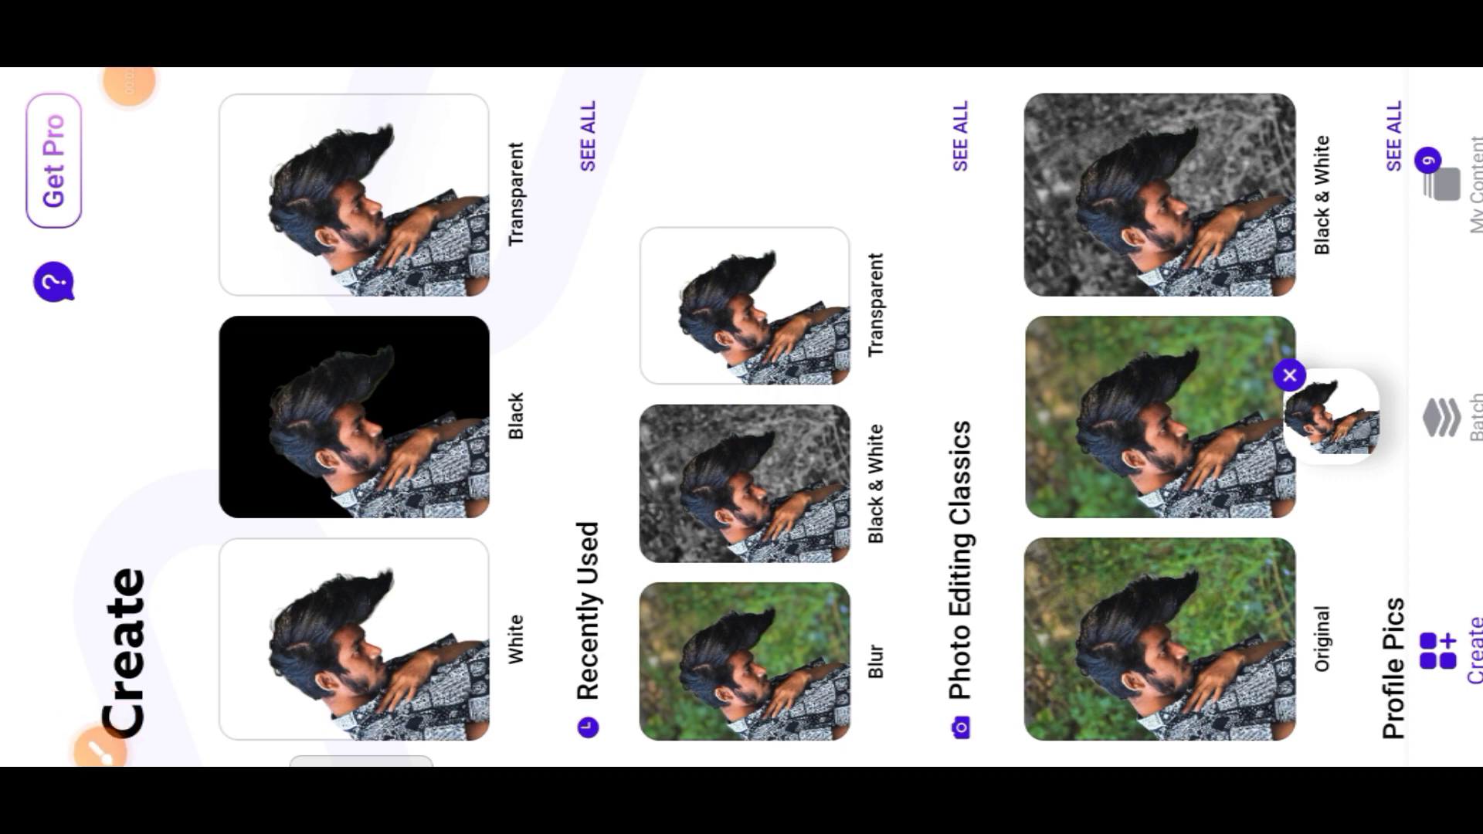
scroll(741, 417, "down", 5)
scroll(742, 417, "up", 5)
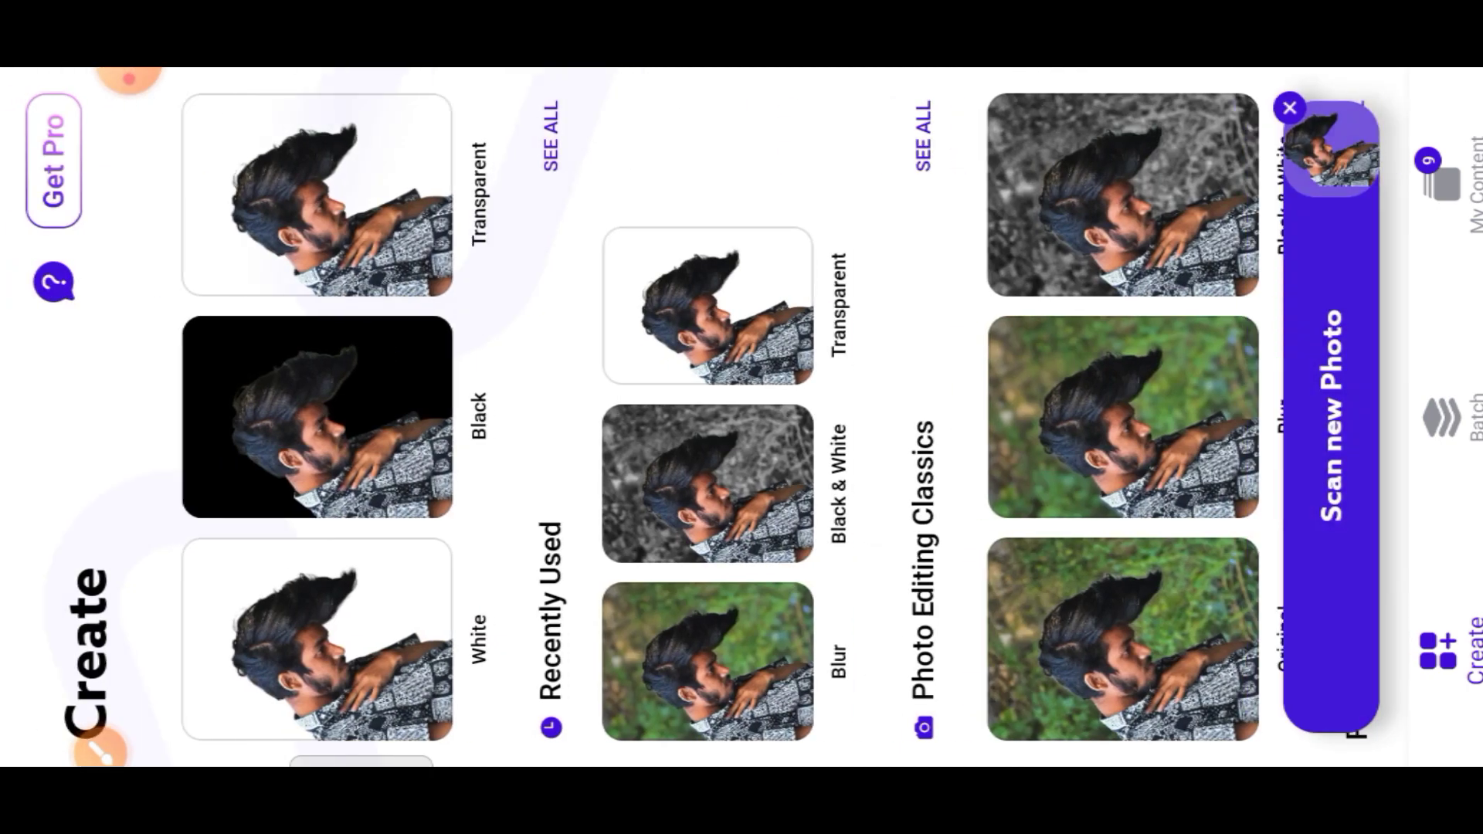
scroll(741, 418, "down", 5)
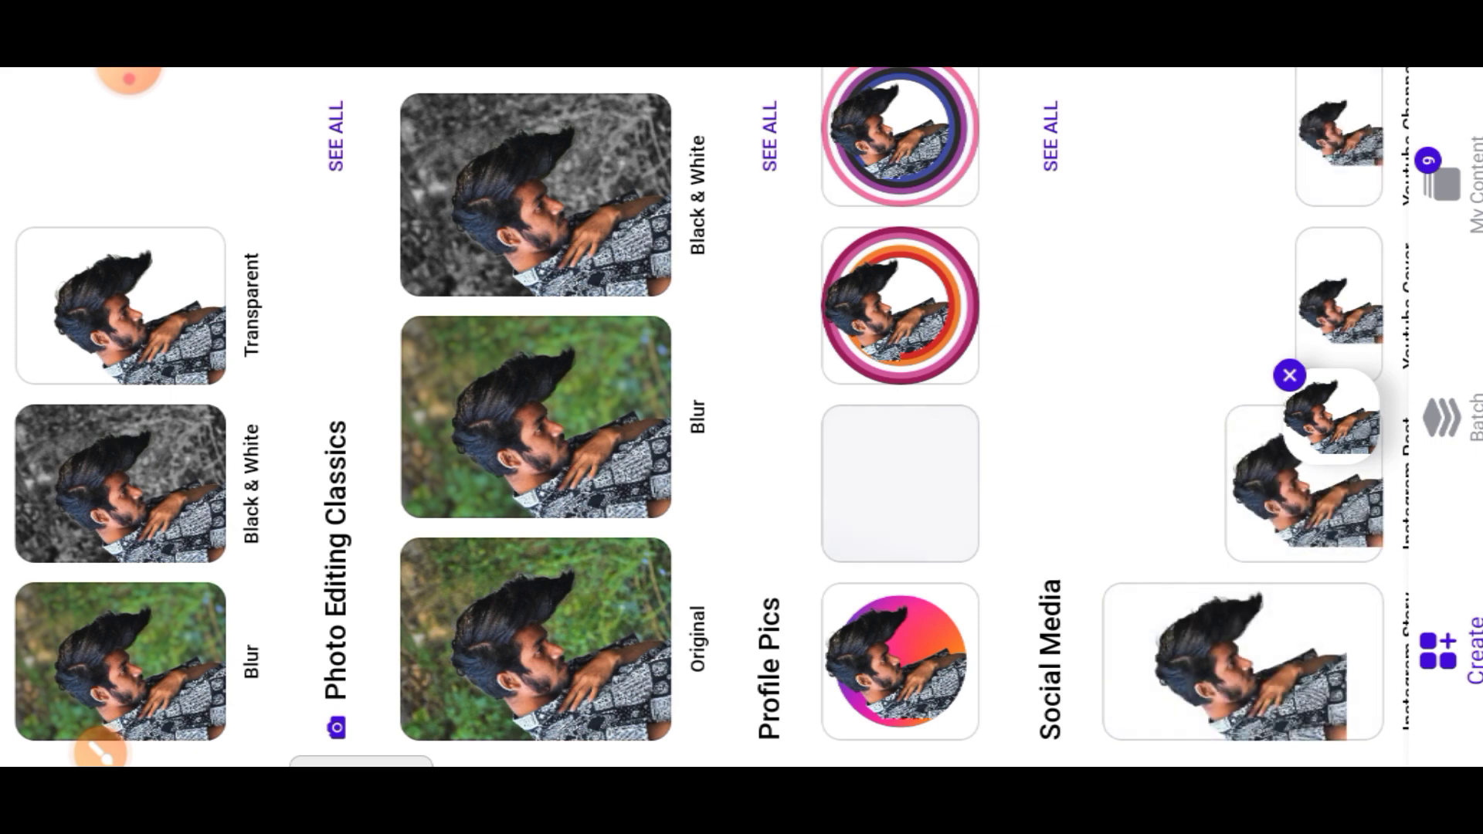
left_click(100, 749)
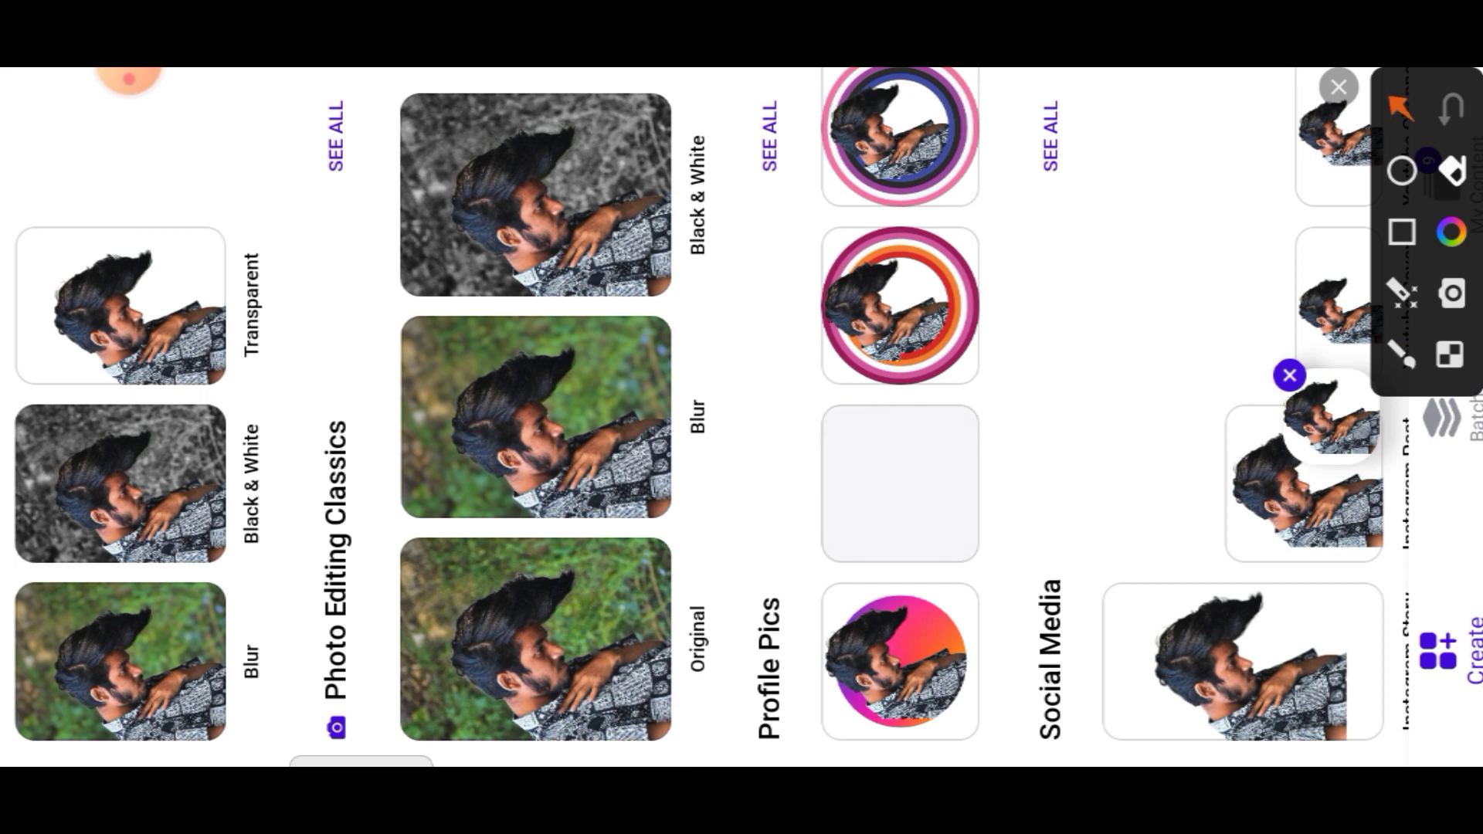
left_click_drag(1232, 336, 737, 176)
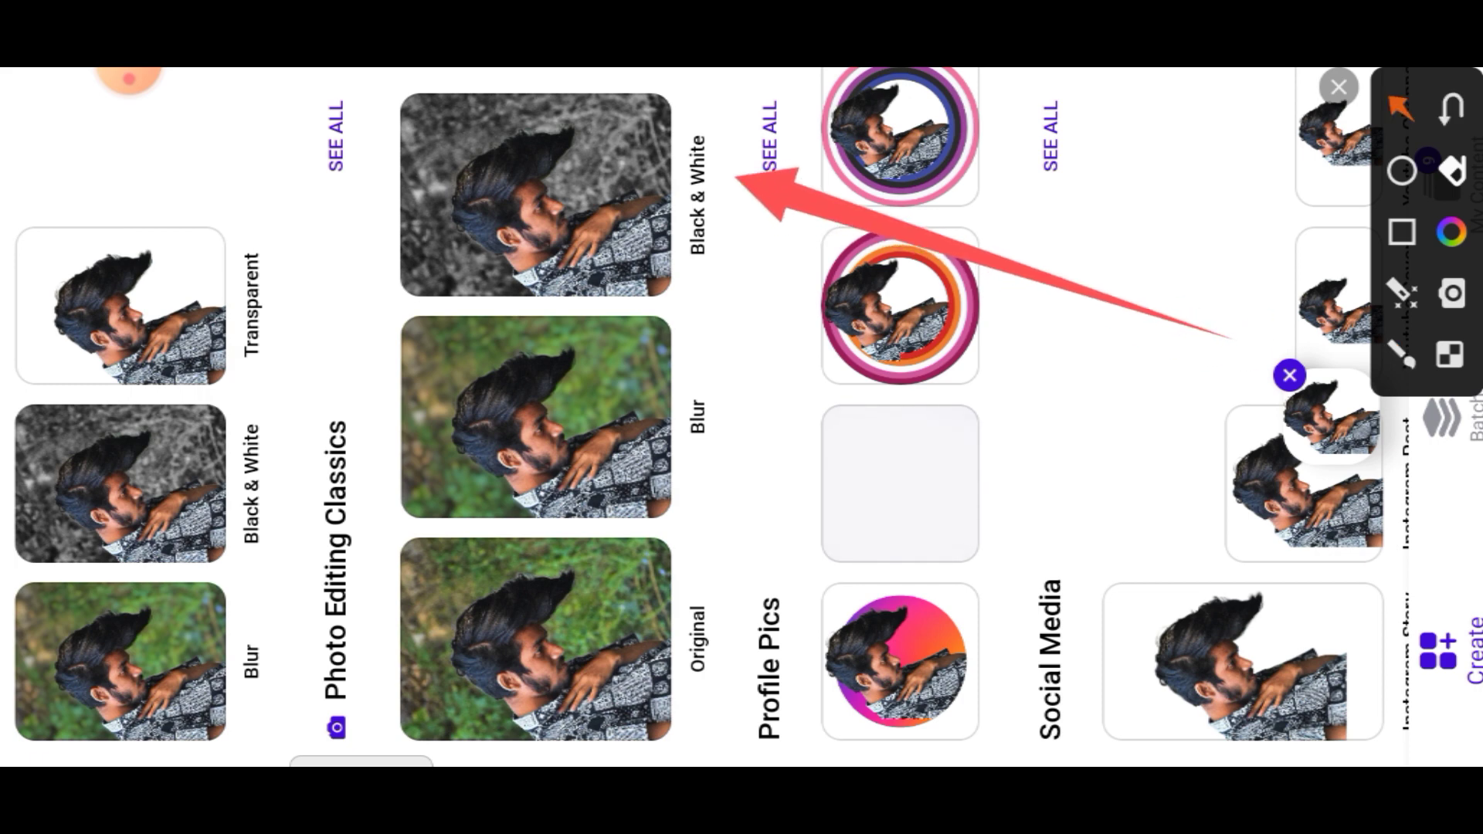
left_click_drag(266, 463, 479, 205)
left_click_drag(193, 313, 409, 174)
left_click_drag(919, 537, 701, 237)
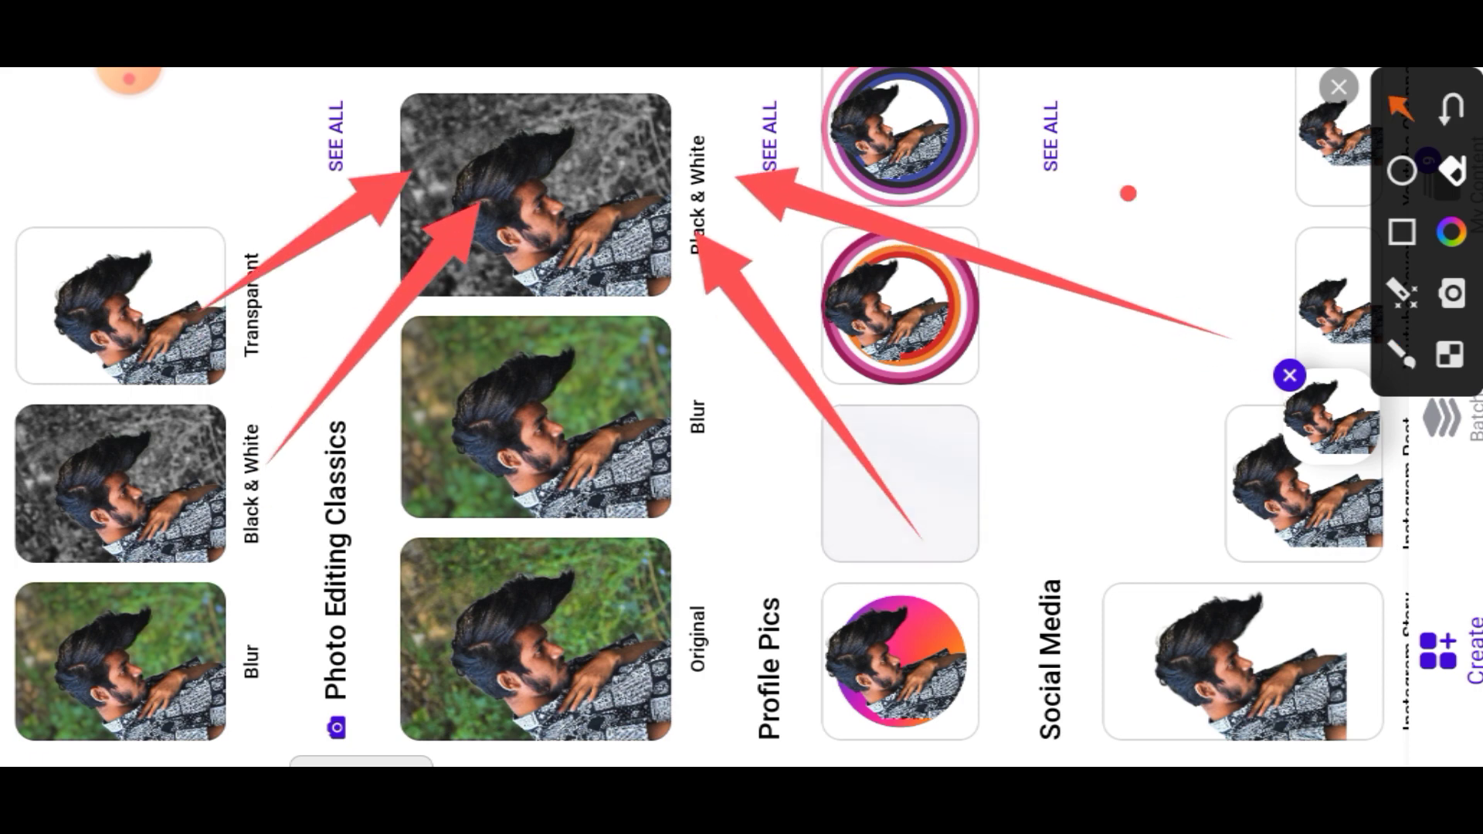
left_click_drag(1126, 191, 707, 151)
left_click_drag(1078, 398, 746, 256)
left_click_drag(214, 403, 403, 271)
left_click_drag(163, 170, 468, 166)
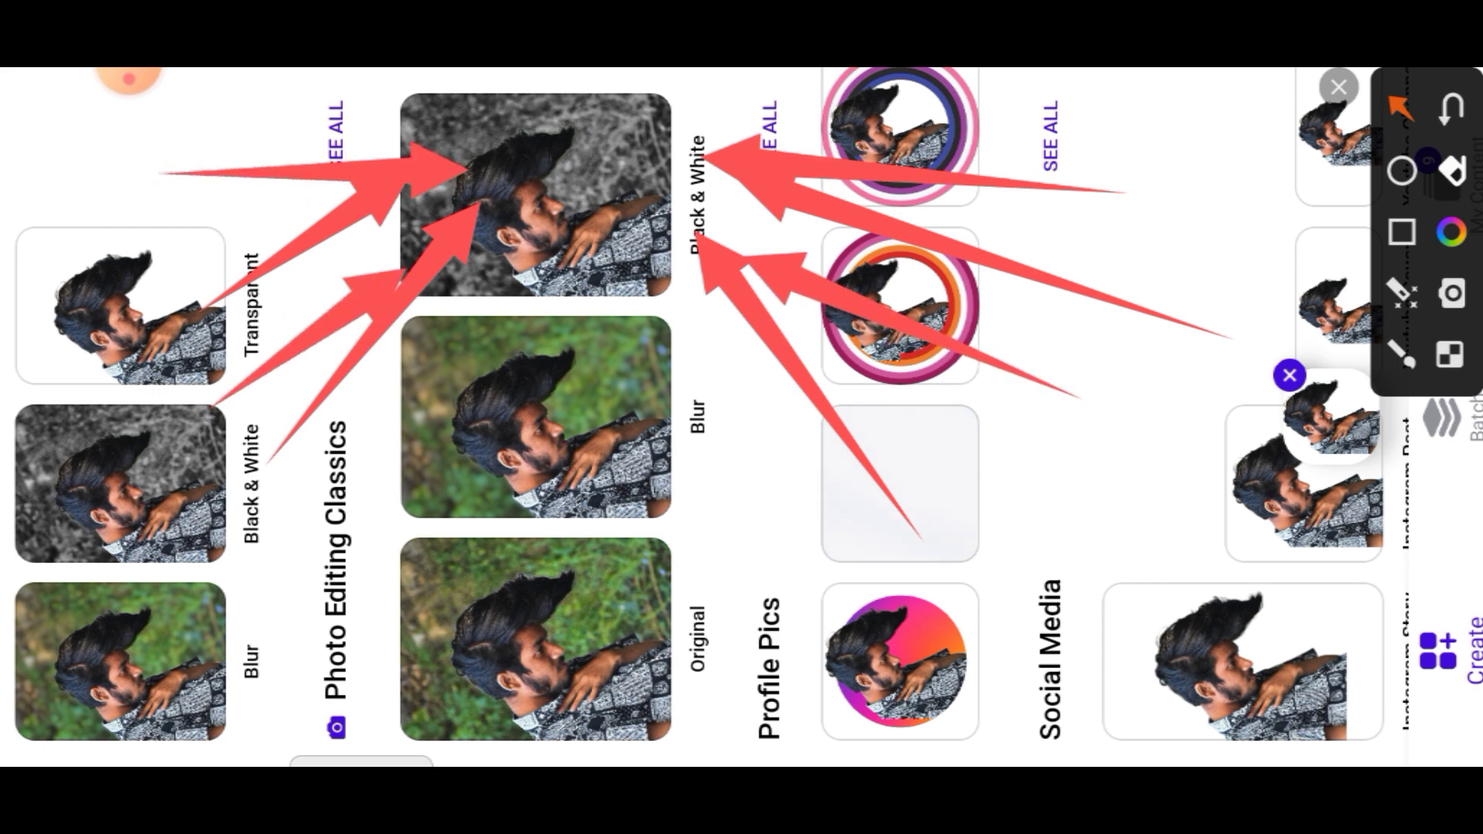
left_click_drag(114, 210, 409, 174)
left_click_drag(197, 348, 418, 220)
left_click(1339, 87)
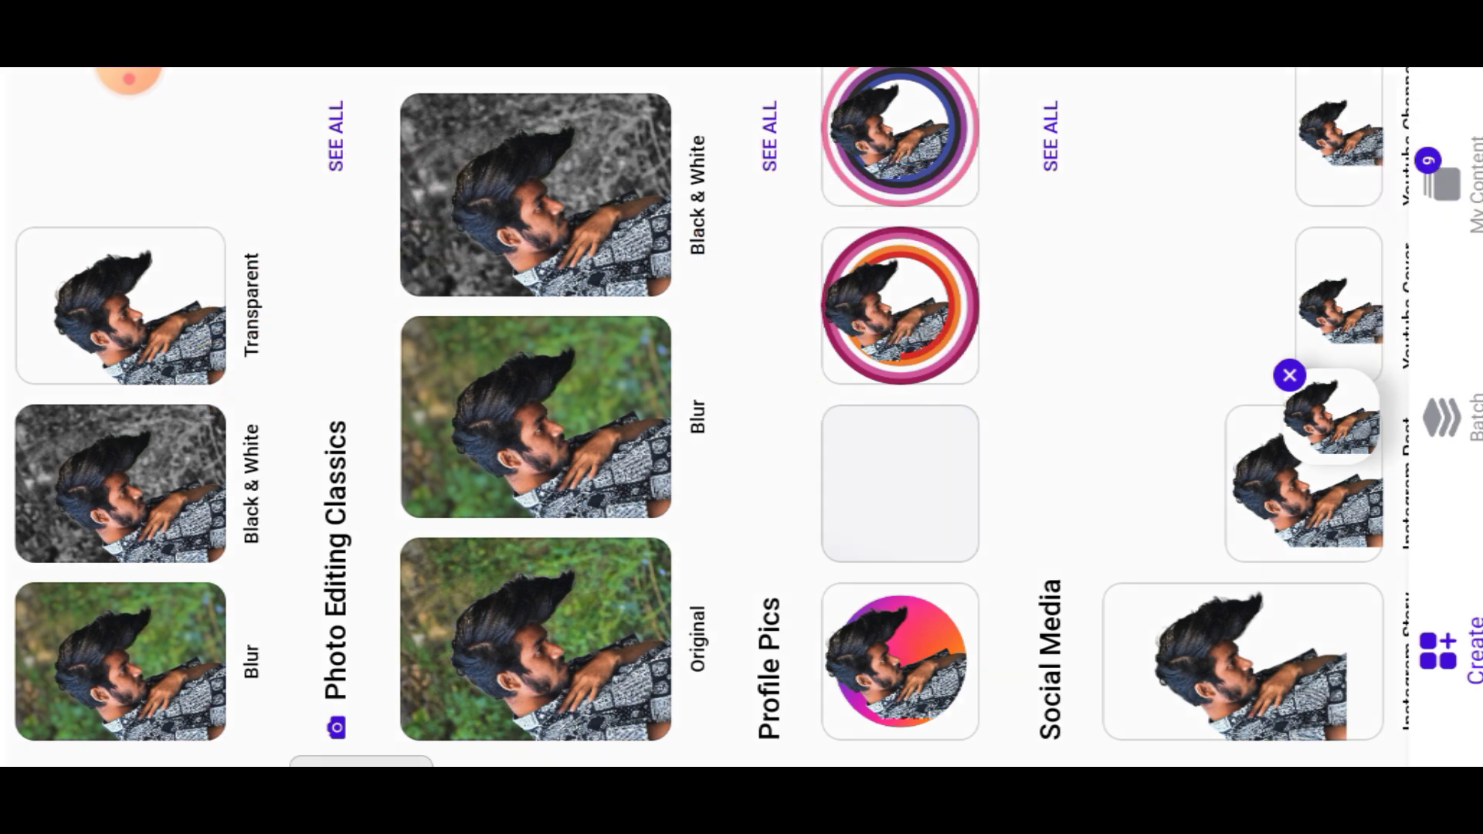
Step: Open the photo in the Black & White style and draw arrows at the Background and Person layers
left_click(536, 195)
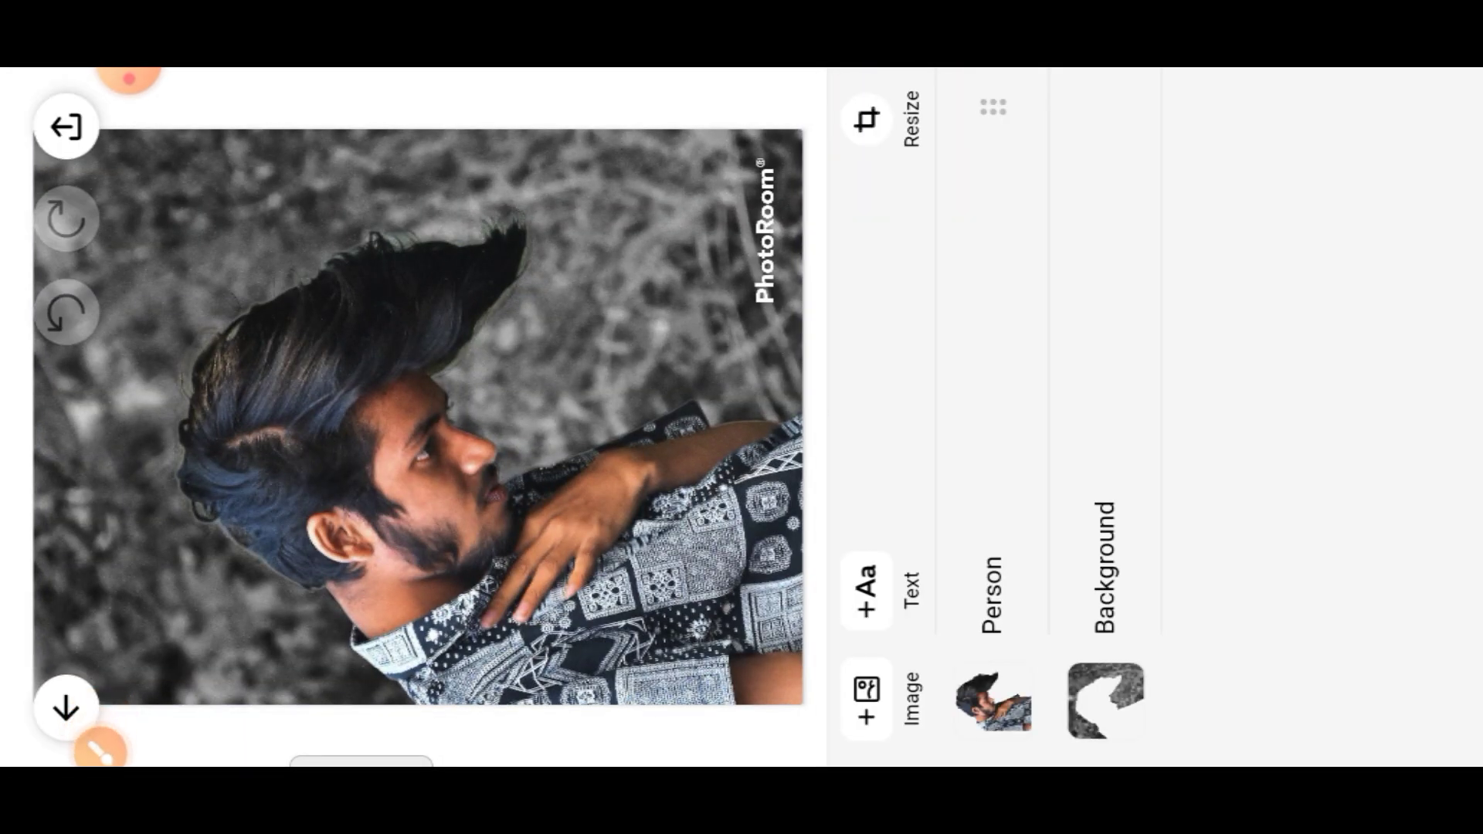
left_click(101, 748)
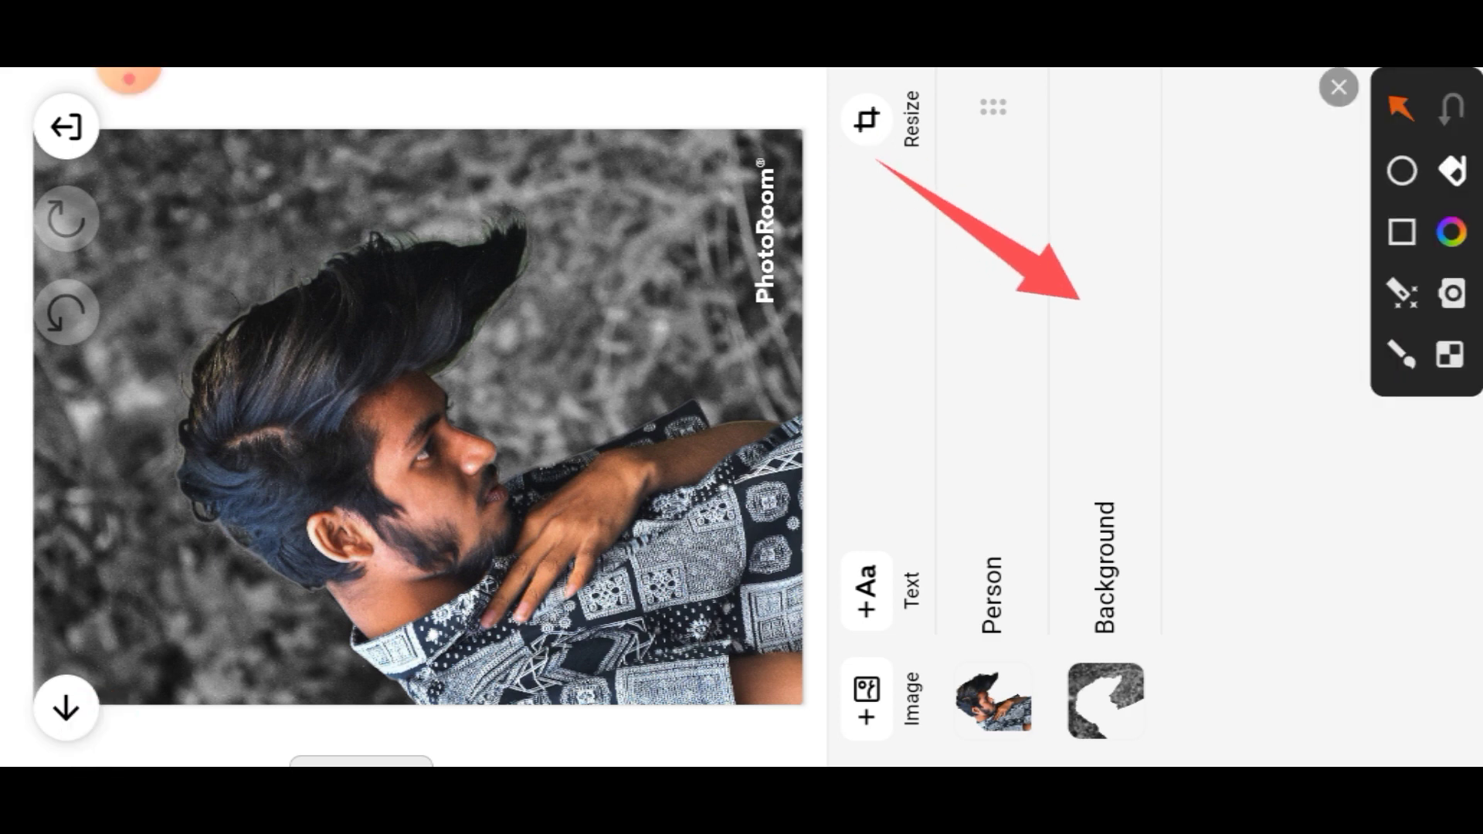
left_click_drag(878, 160, 1112, 328)
left_click_drag(776, 246, 1017, 436)
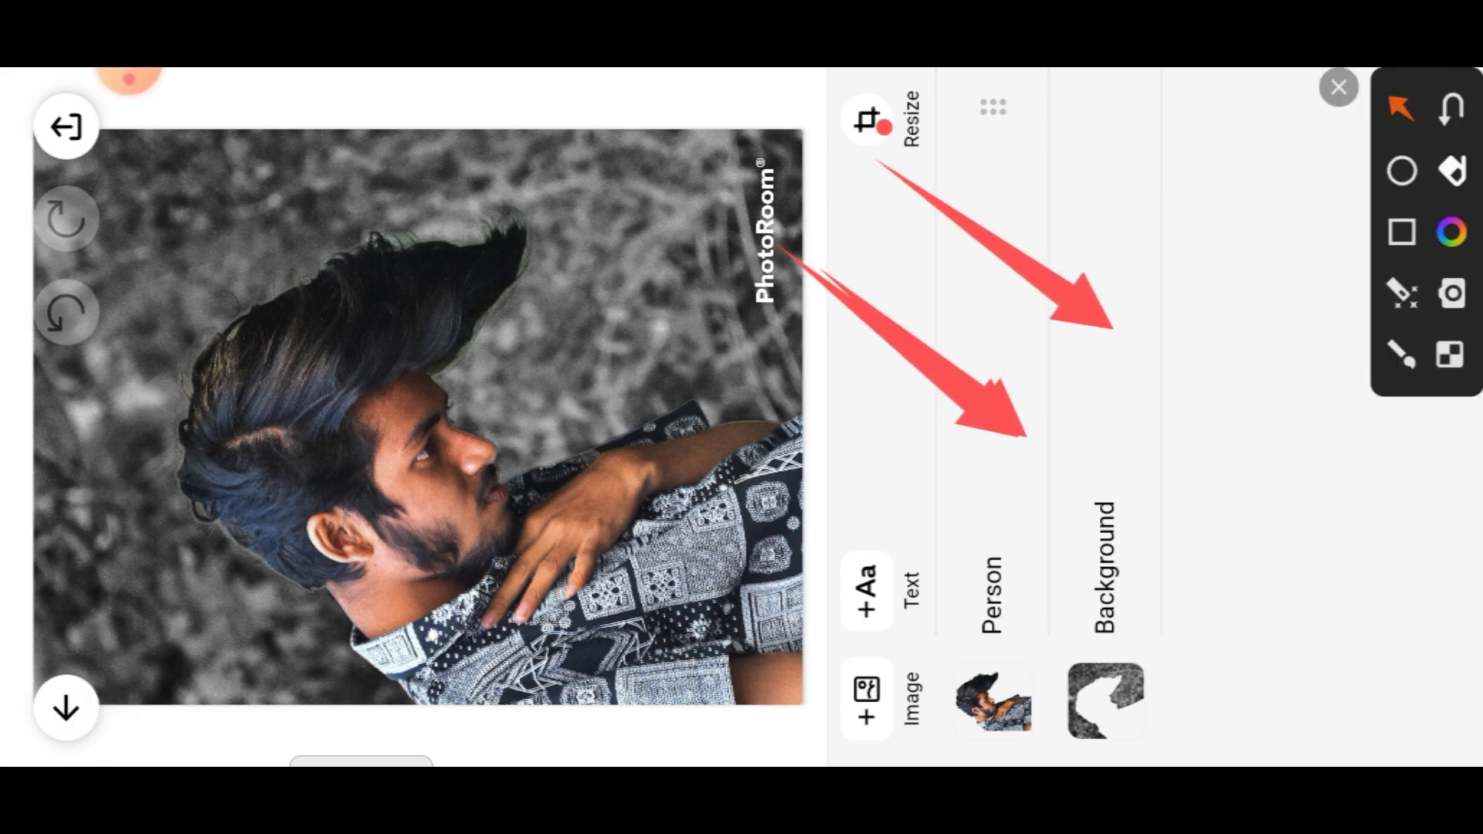
left_click_drag(887, 131, 1101, 288)
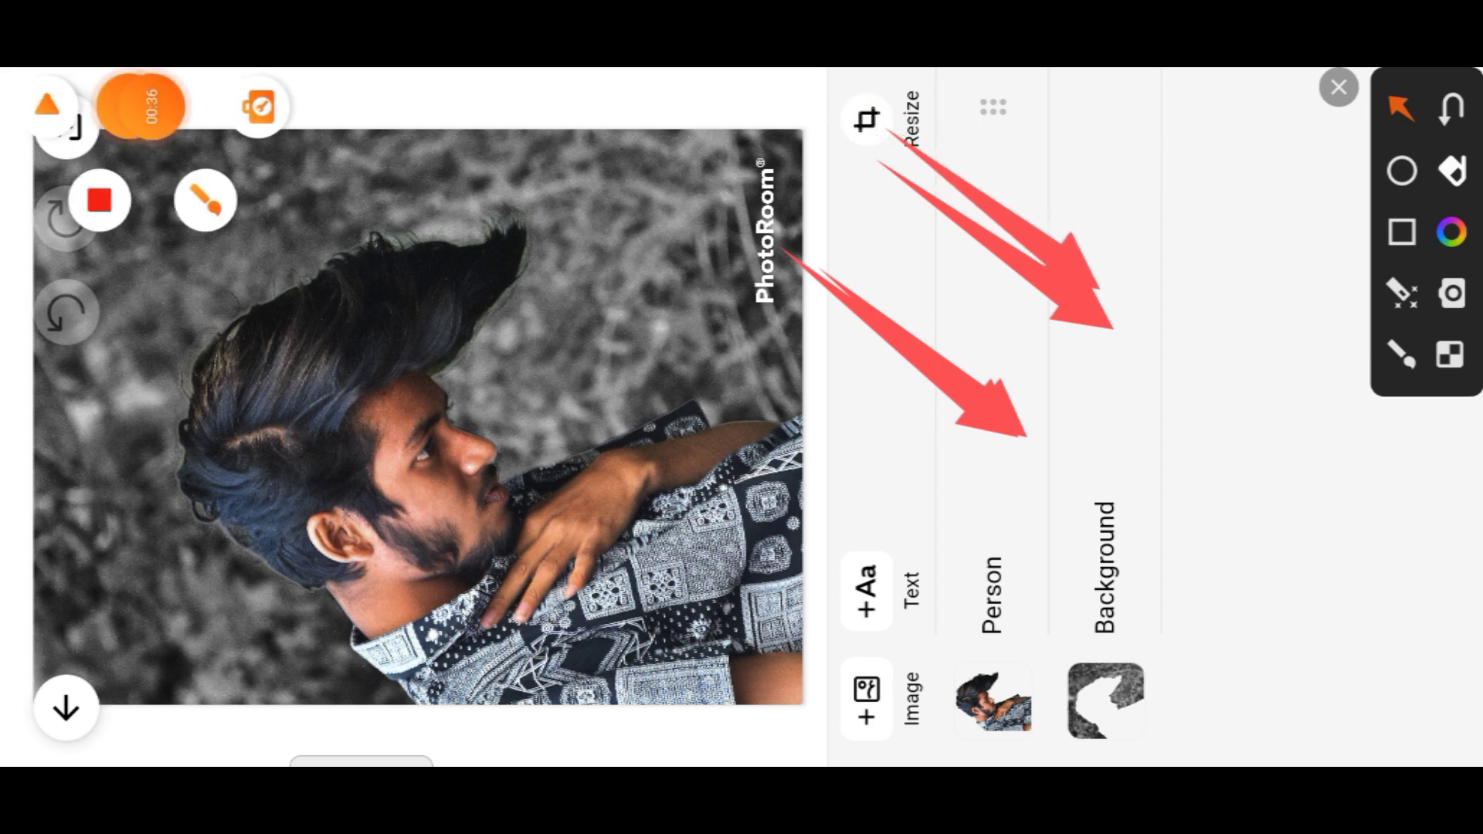
mouse_move(775, 146)
left_mouse_down()
mouse_move(1085, 350)
mouse_move(1134, 423)
left_mouse_up()
Step: Open the Background layer's editing options and look through them
left_click(1339, 87)
left_click(1104, 571)
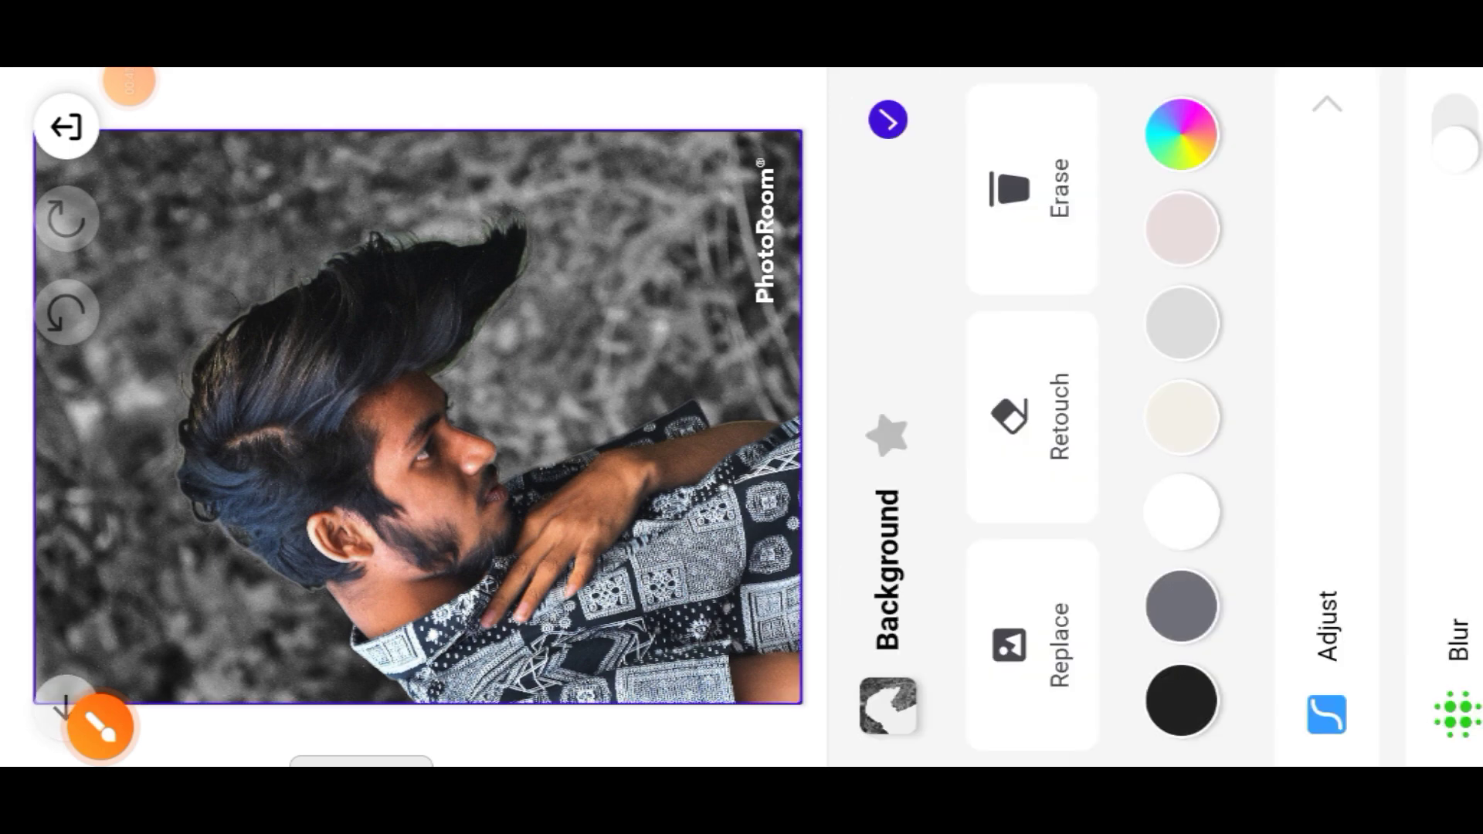
scroll(1004, 417, "right", 5)
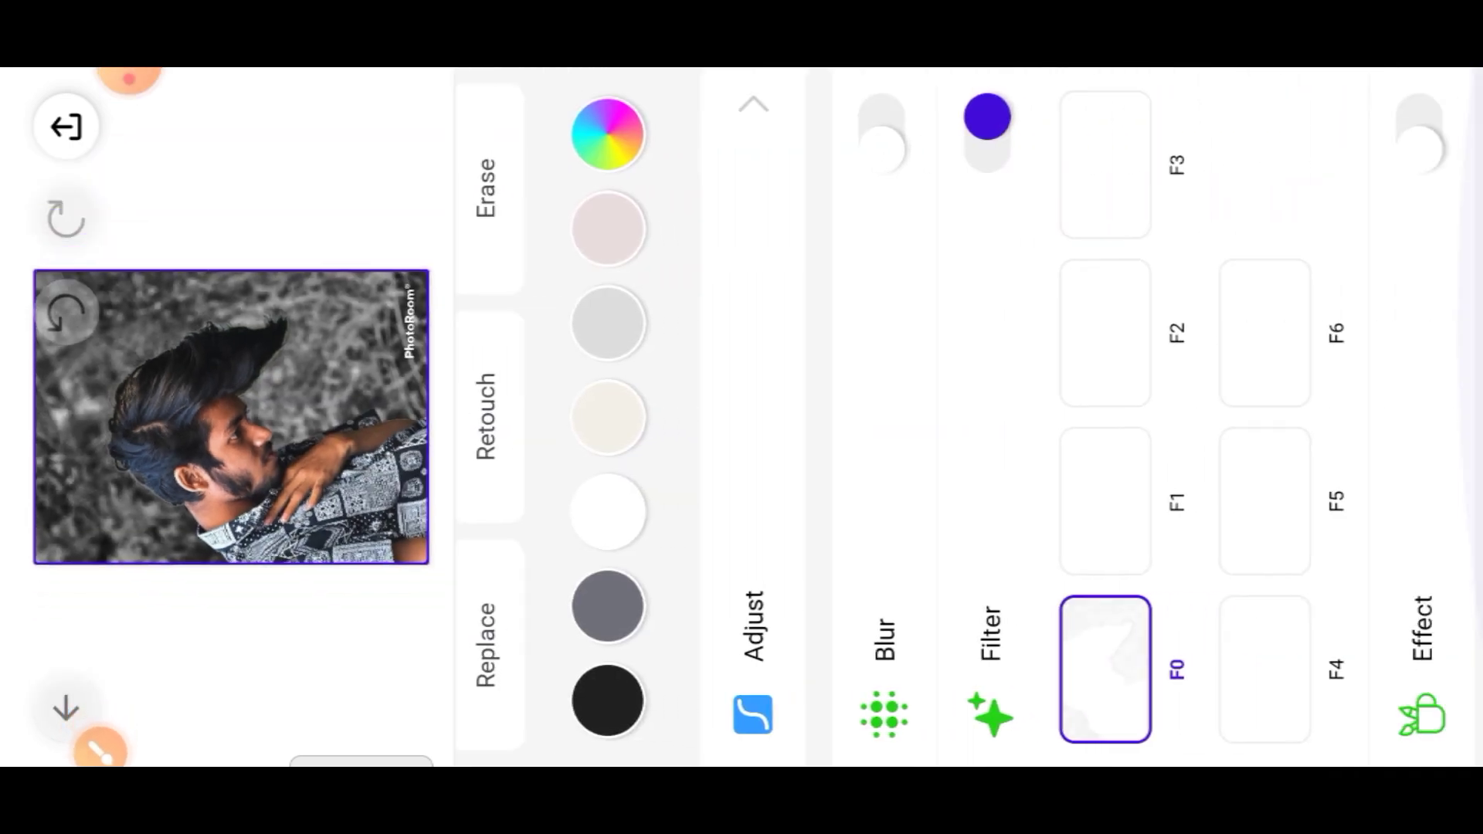
scroll(1004, 417, "left", 5)
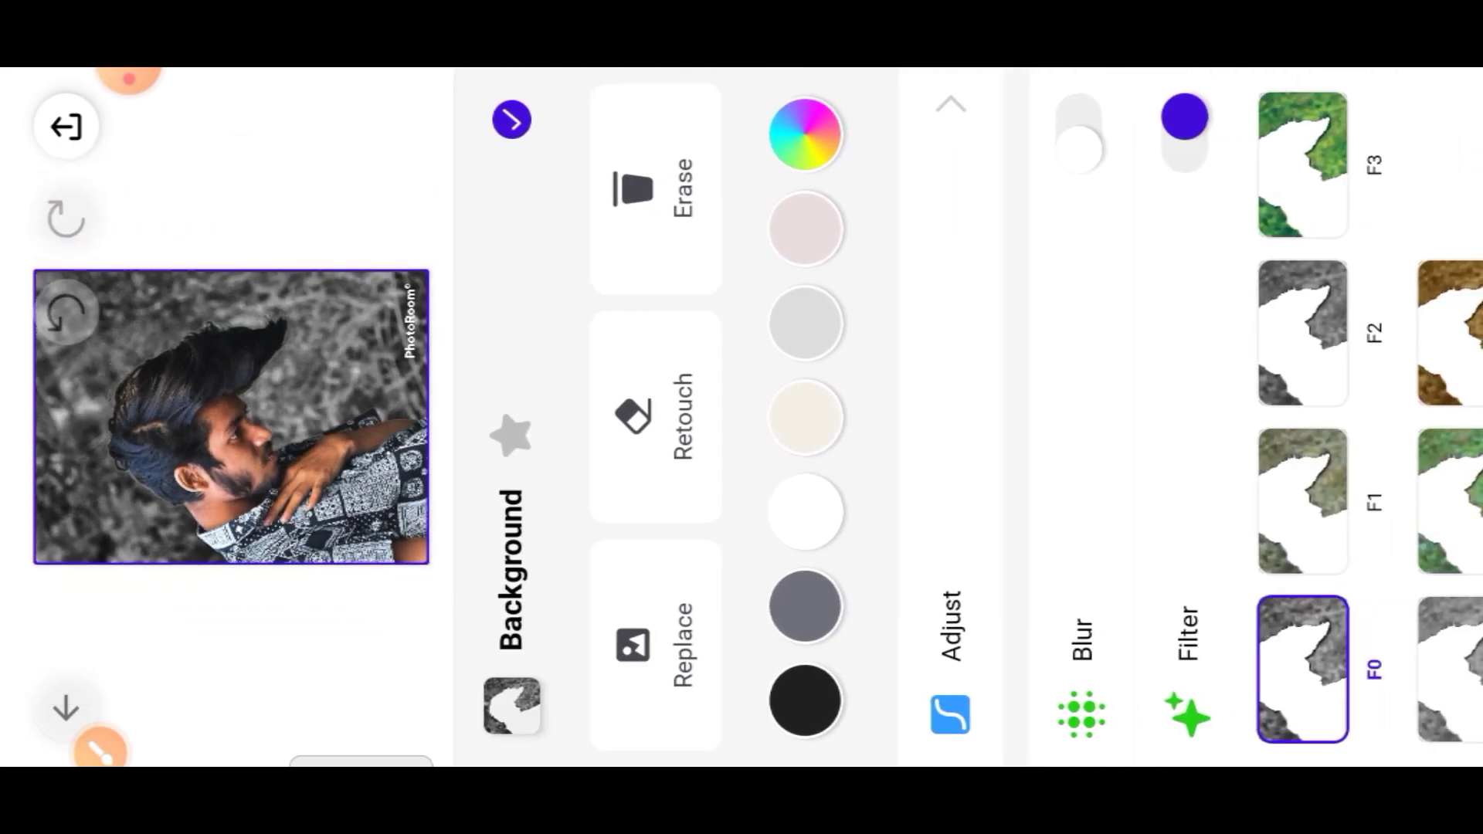
Step: Draw annotation marks over the options, then open the background's Adjust controls
left_click(100, 749)
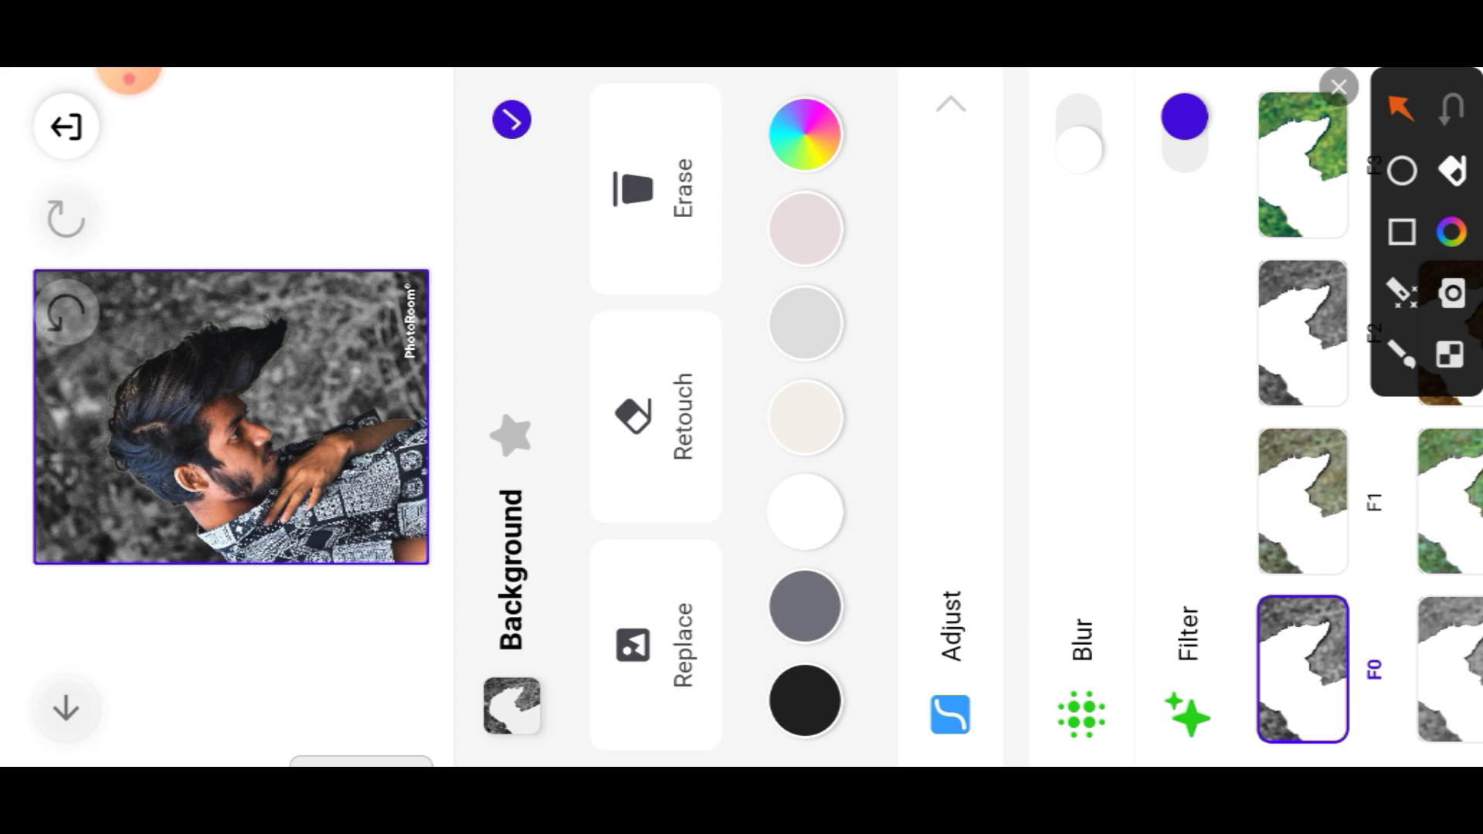
left_click_drag(587, 396, 944, 357)
left_click_drag(622, 224, 949, 247)
left_click_drag(573, 251, 938, 295)
left_click_drag(589, 299, 873, 312)
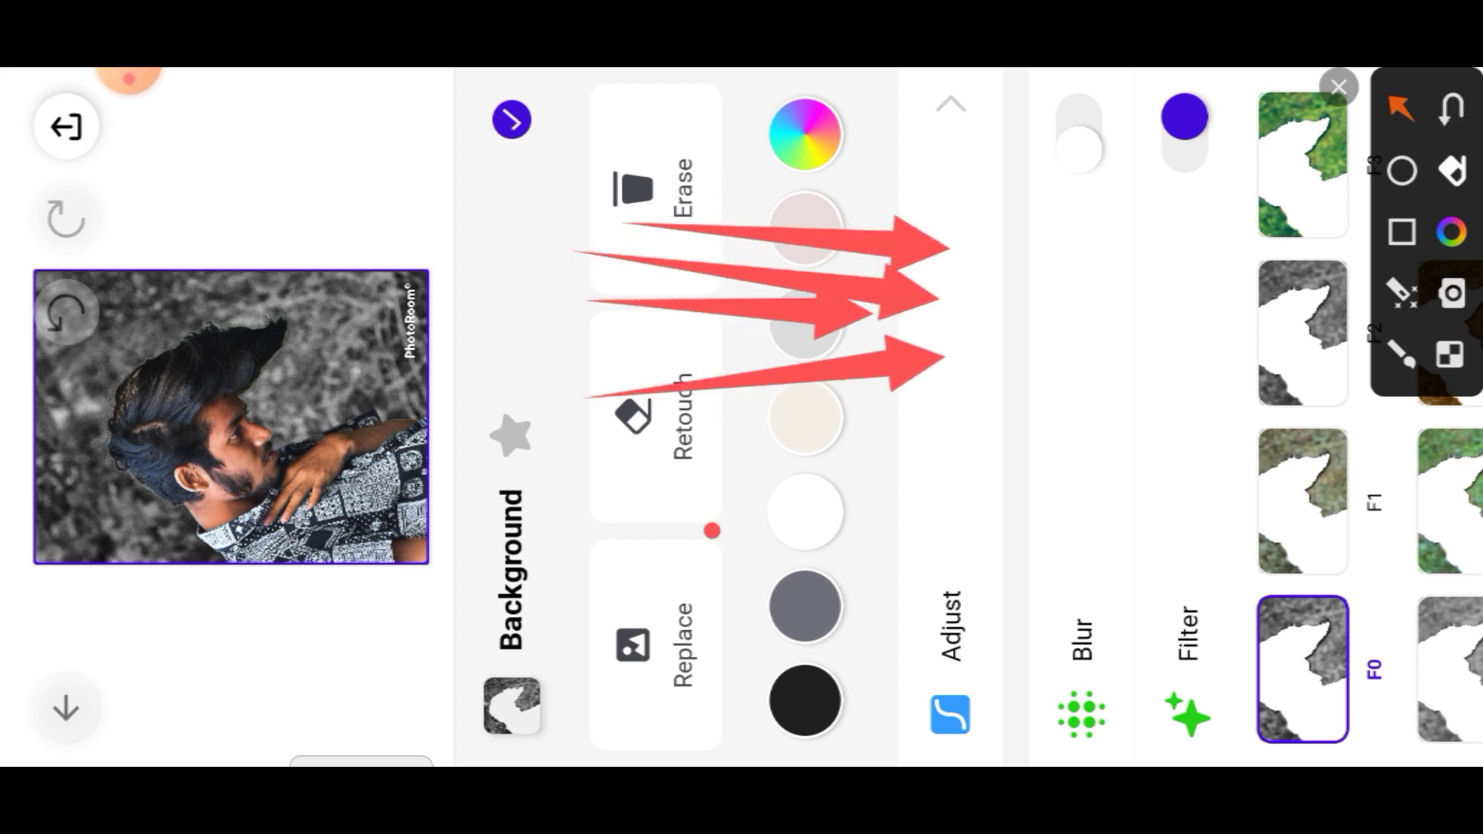
left_click_drag(715, 527, 926, 387)
left_click_drag(570, 338, 885, 270)
left_click_drag(589, 161, 920, 181)
left_click_drag(632, 122, 901, 158)
left_click_drag(622, 492, 930, 320)
mouse_move(787, 572)
left_mouse_down()
mouse_move(899, 456)
mouse_move(955, 363)
left_mouse_up()
left_click_drag(587, 163, 811, 208)
left_click(1338, 87)
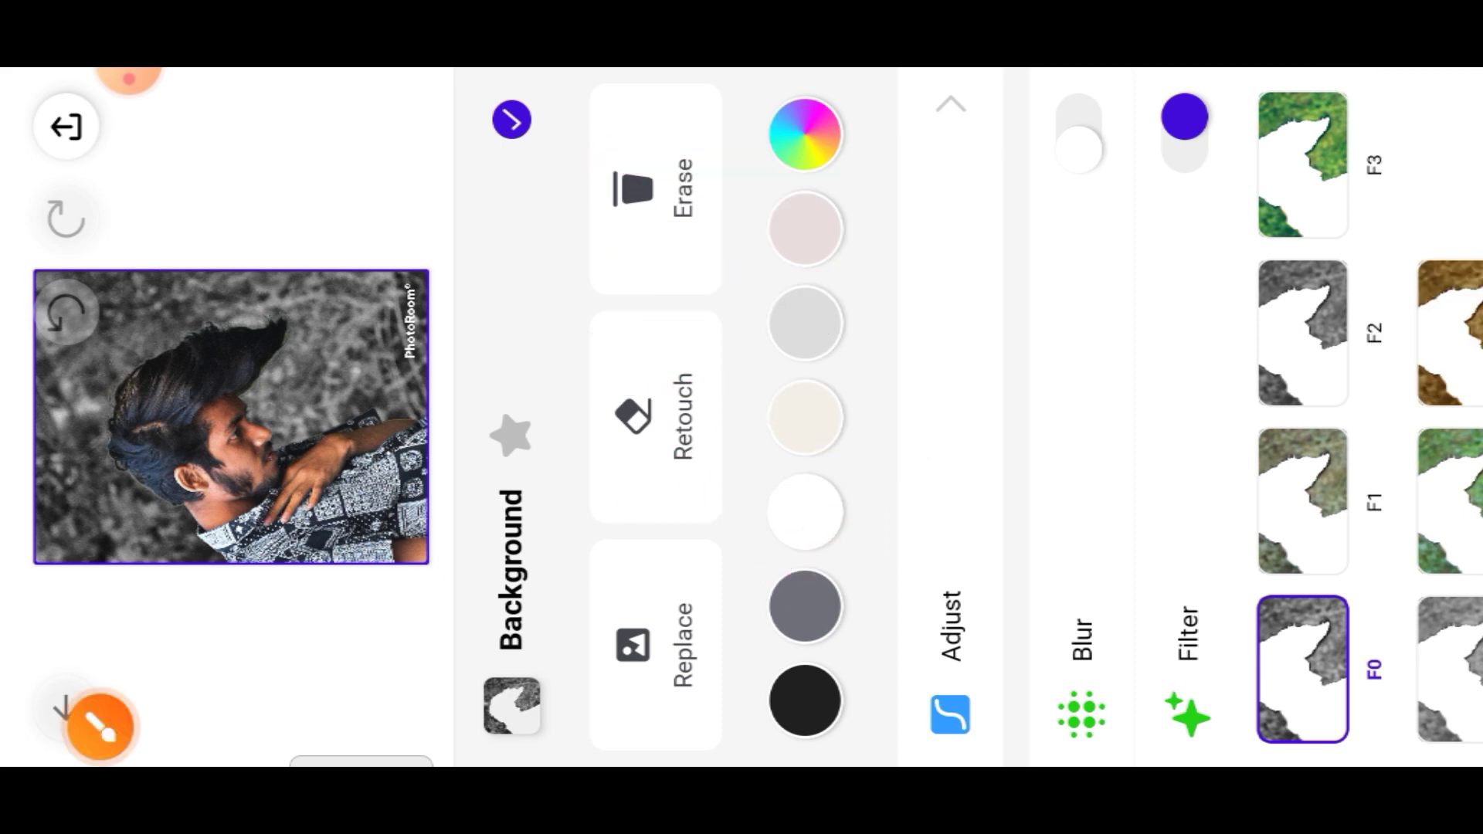
left_click(950, 664)
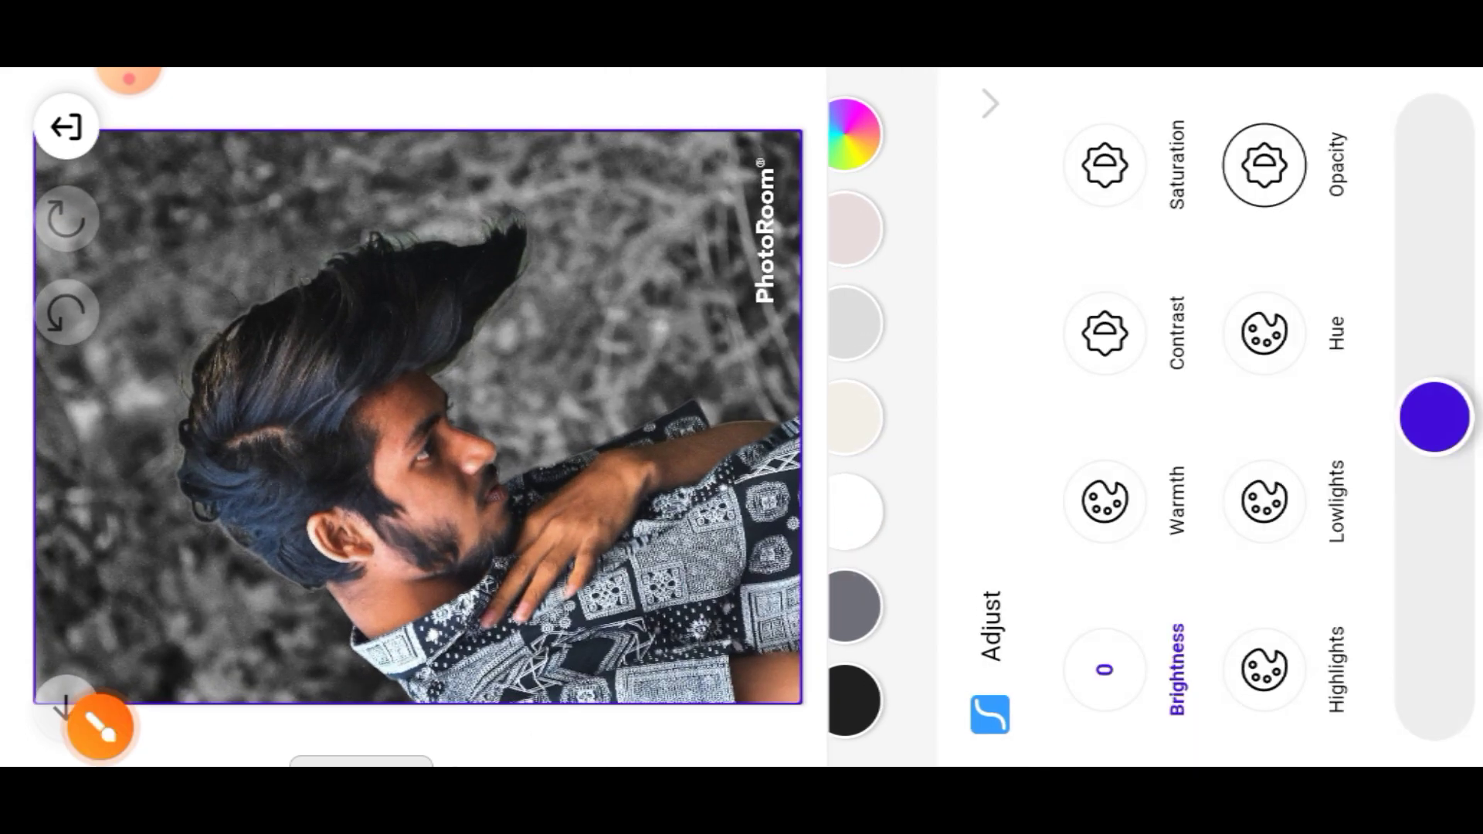
Step: Go back to the layer list and reopen the Background layer's adjustments
left_click(989, 103)
left_click(1105, 701)
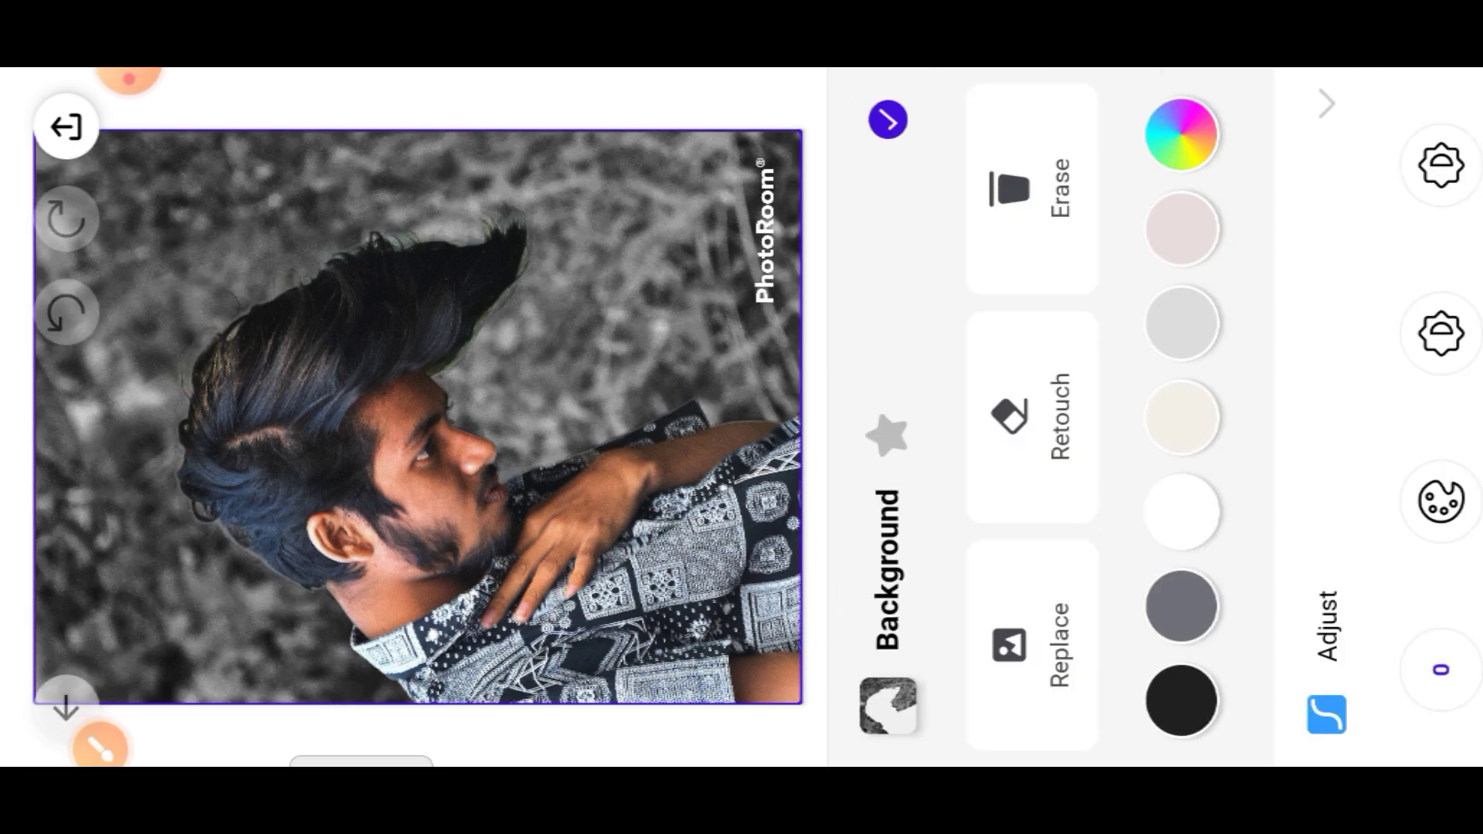
left_click(1323, 657)
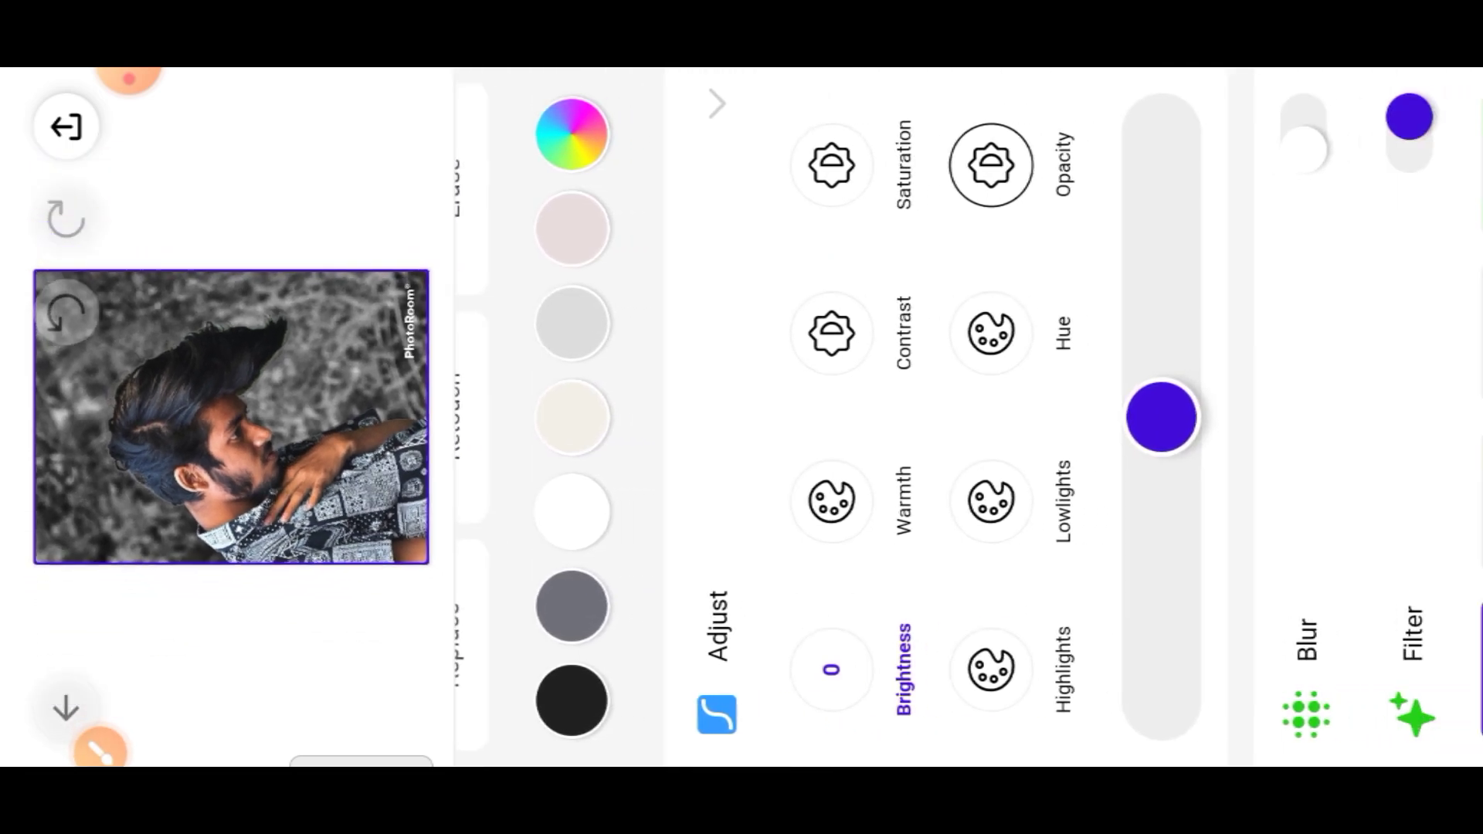
Step: Mark up the adjustment options with annotation strokes and return to Adjust
left_click(101, 748)
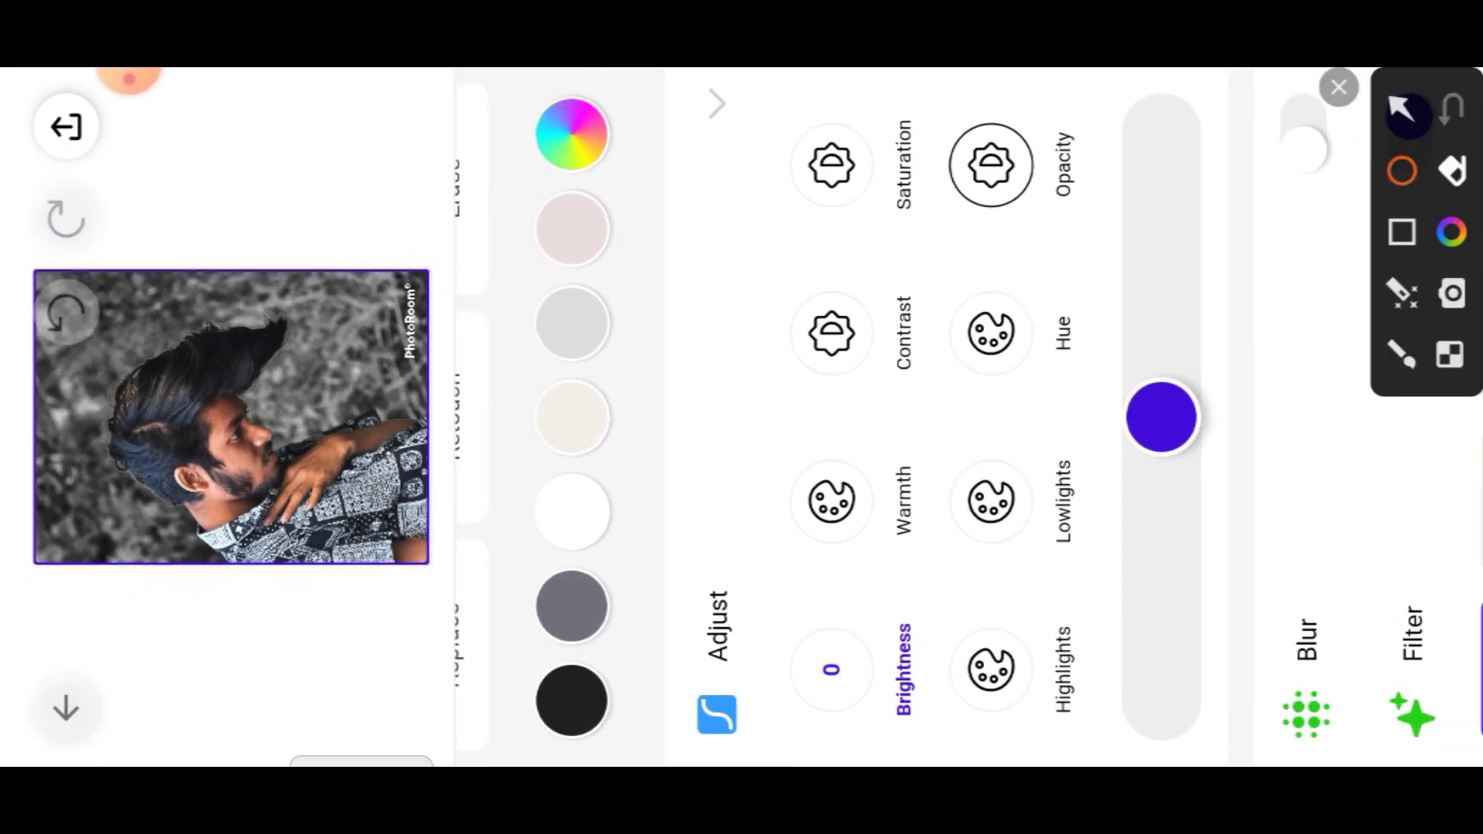
left_click(1401, 231)
left_click_drag(683, 718, 1205, 102)
left_click(1401, 108)
left_click_drag(723, 357, 1000, 645)
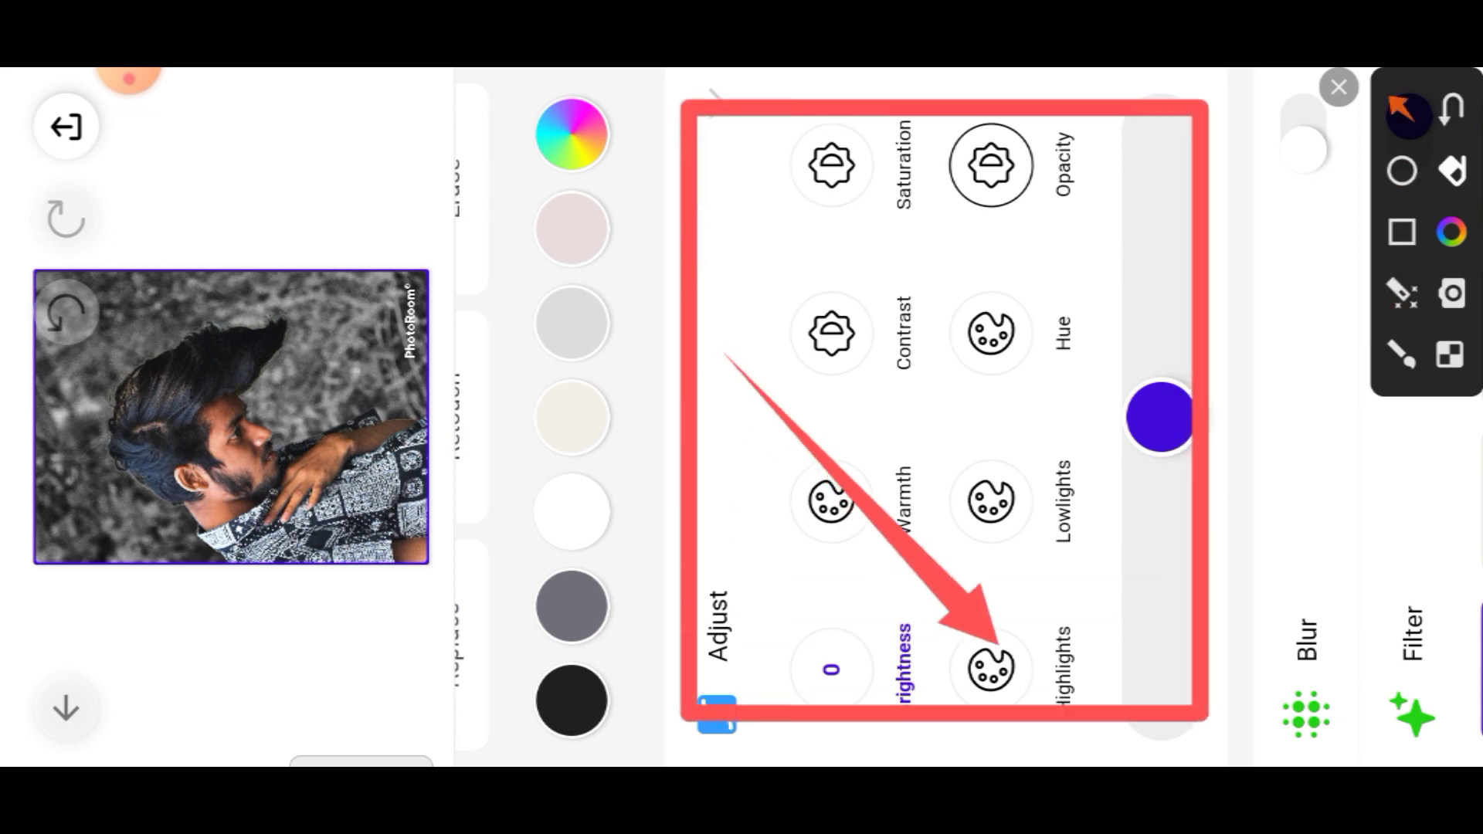
left_click_drag(737, 263, 1043, 508)
mouse_move(610, 159)
left_mouse_down()
mouse_move(826, 332)
mouse_move(803, 340)
left_mouse_up()
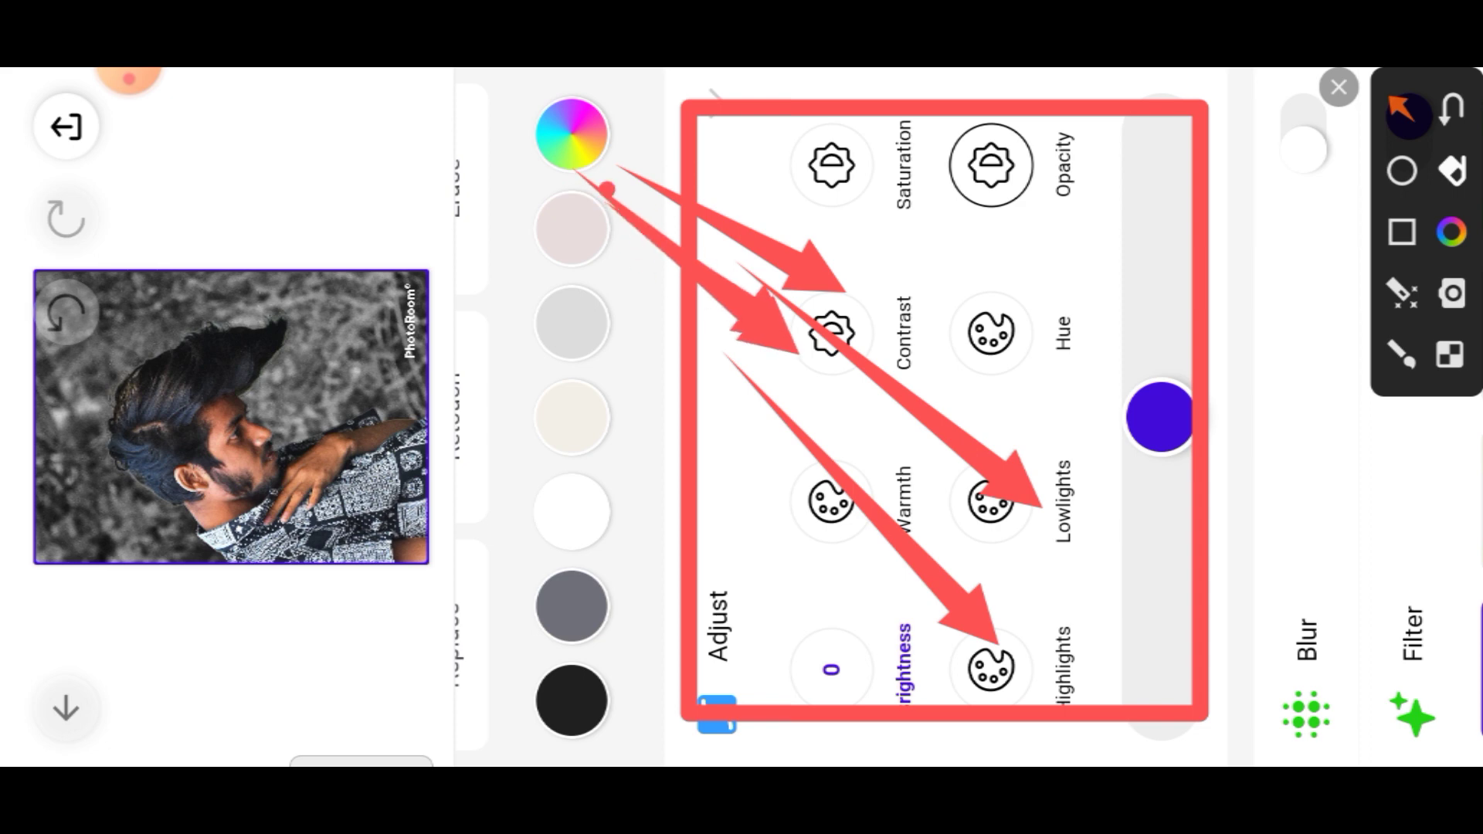
left_click_drag(602, 185, 799, 312)
left_click(1338, 86)
scroll(969, 417, "left", 3)
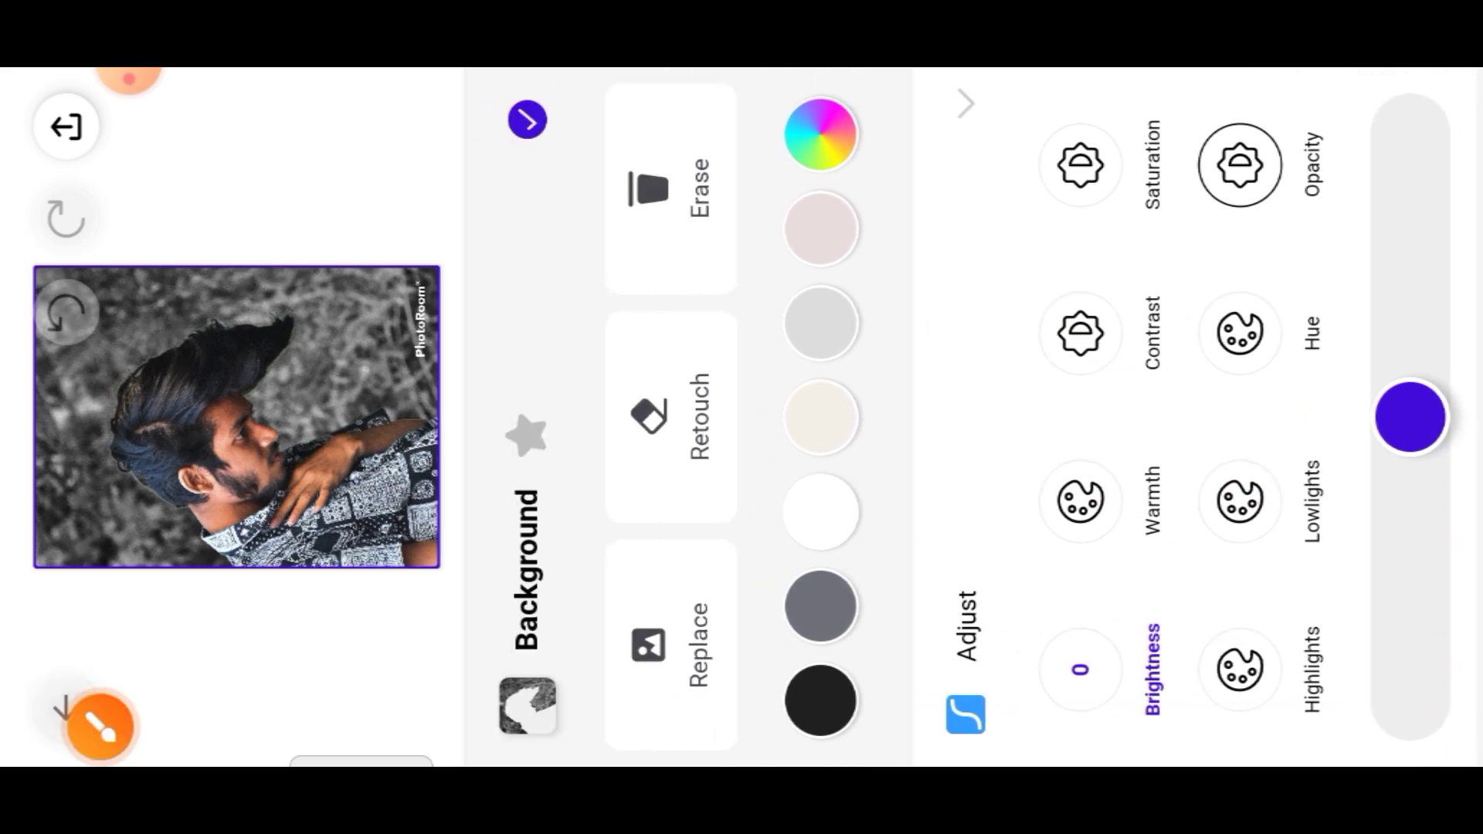
Step: Raise background Contrast, change Highlights and set Lowlights to -34
left_click(1079, 332)
mouse_move(1410, 417)
left_mouse_down()
mouse_move(1410, 319)
mouse_move(1434, 286)
left_mouse_up()
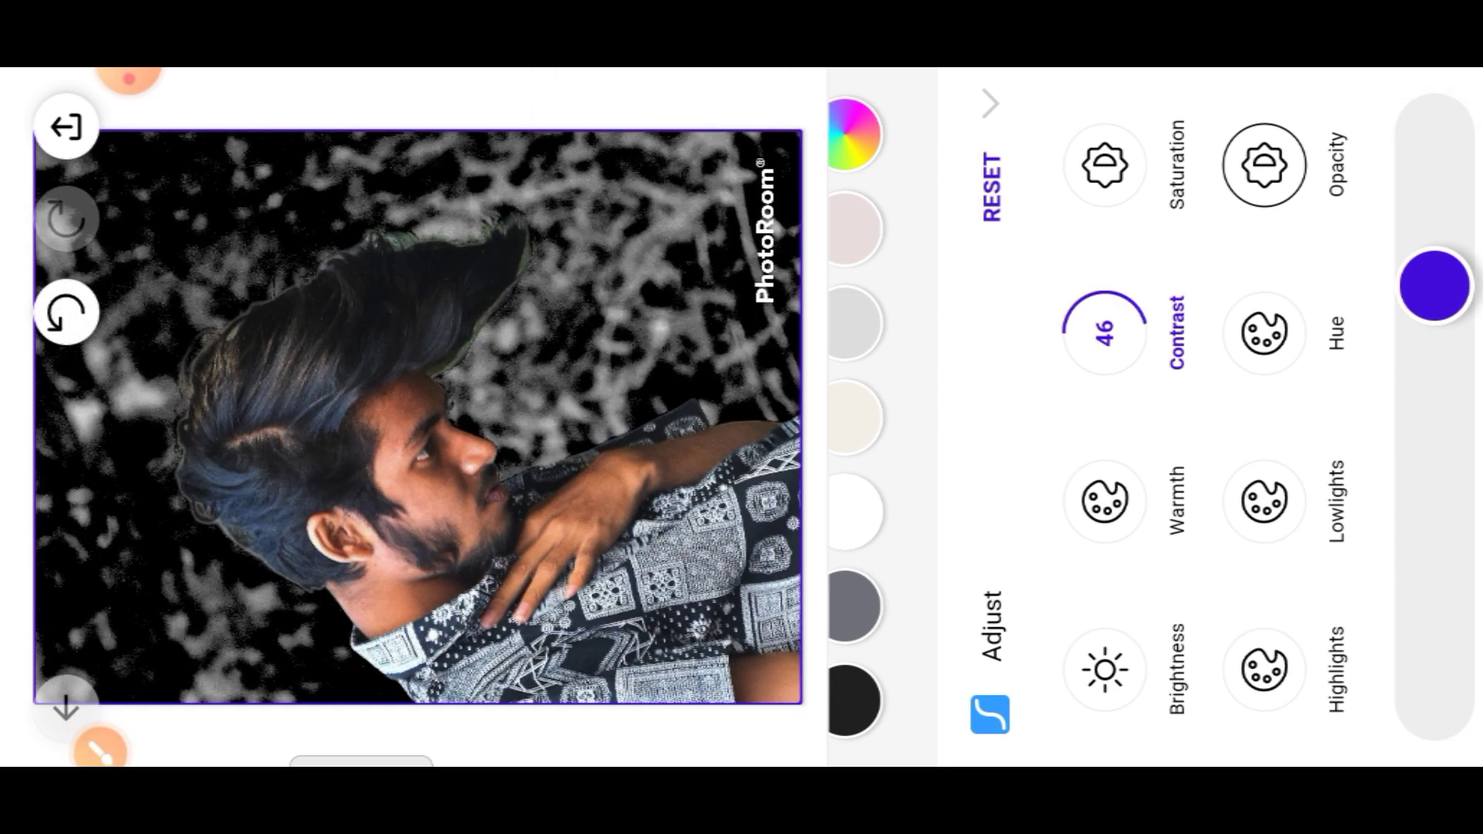
left_click(1264, 669)
mouse_move(1434, 417)
left_mouse_down()
mouse_move(1434, 360)
mouse_move(1434, 523)
mouse_move(1434, 251)
mouse_move(1434, 520)
mouse_move(1434, 267)
left_mouse_up()
left_click(1264, 502)
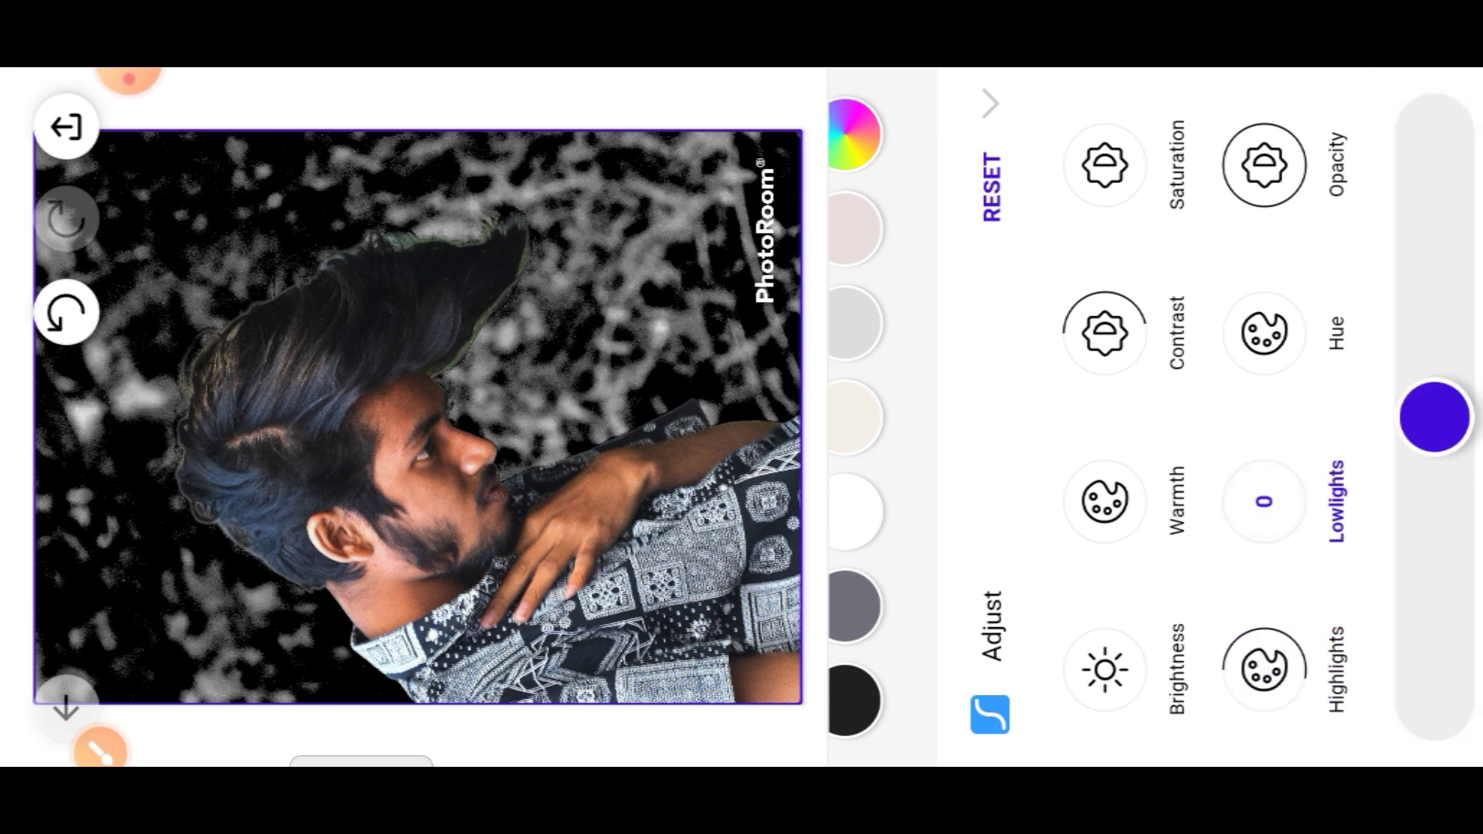
mouse_move(1434, 417)
left_mouse_down()
mouse_move(1434, 301)
mouse_move(1434, 516)
left_mouse_up()
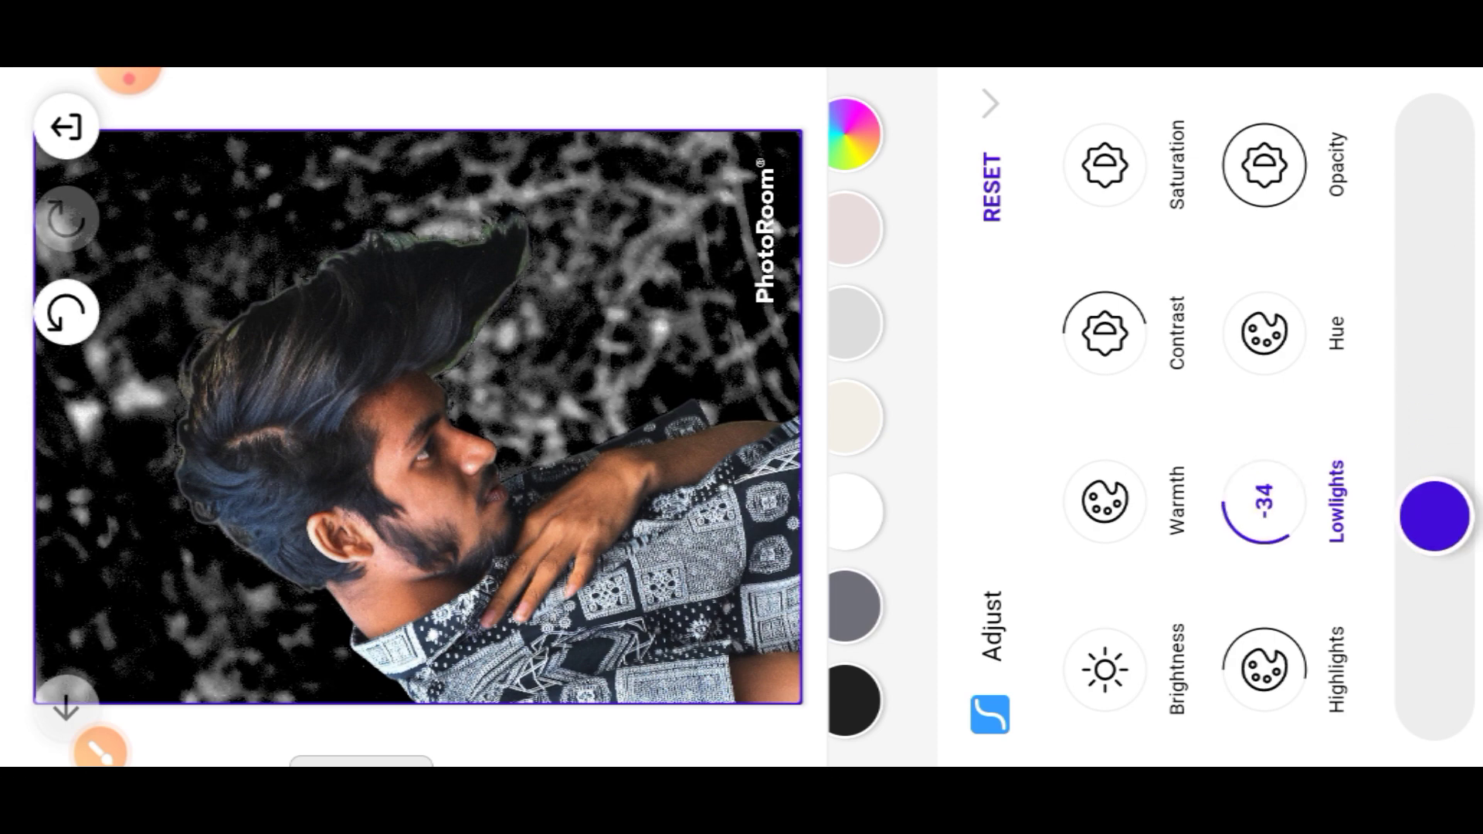
left_click_drag(1236, 417, 773, 417)
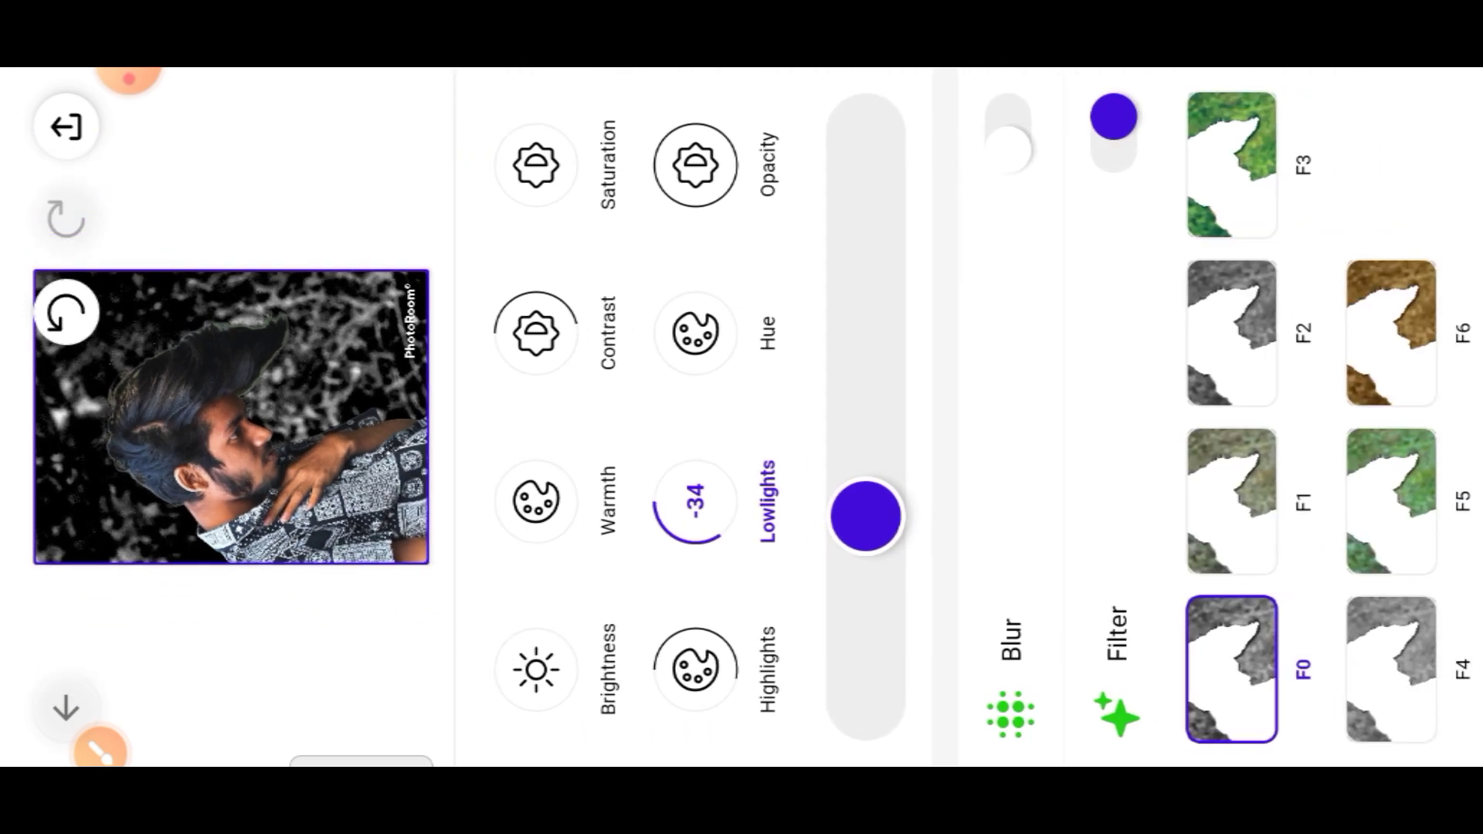
Step: Annotate the screen again, then switch on Blur for the background
left_click(100, 748)
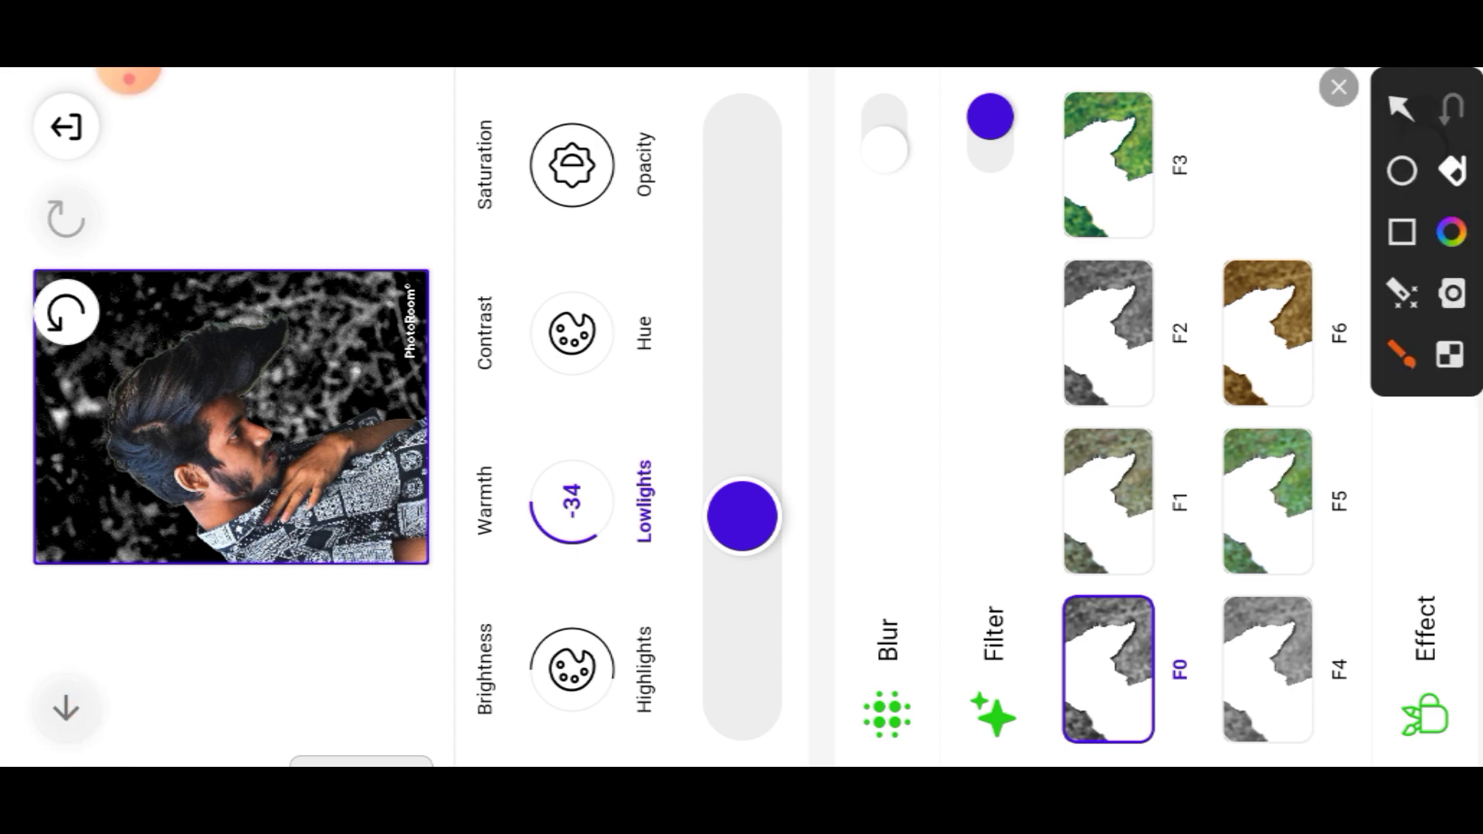
left_click(1400, 108)
mouse_move(1263, 596)
left_mouse_down()
mouse_move(953, 232)
mouse_move(916, 212)
left_mouse_up()
left_click_drag(1158, 590, 889, 218)
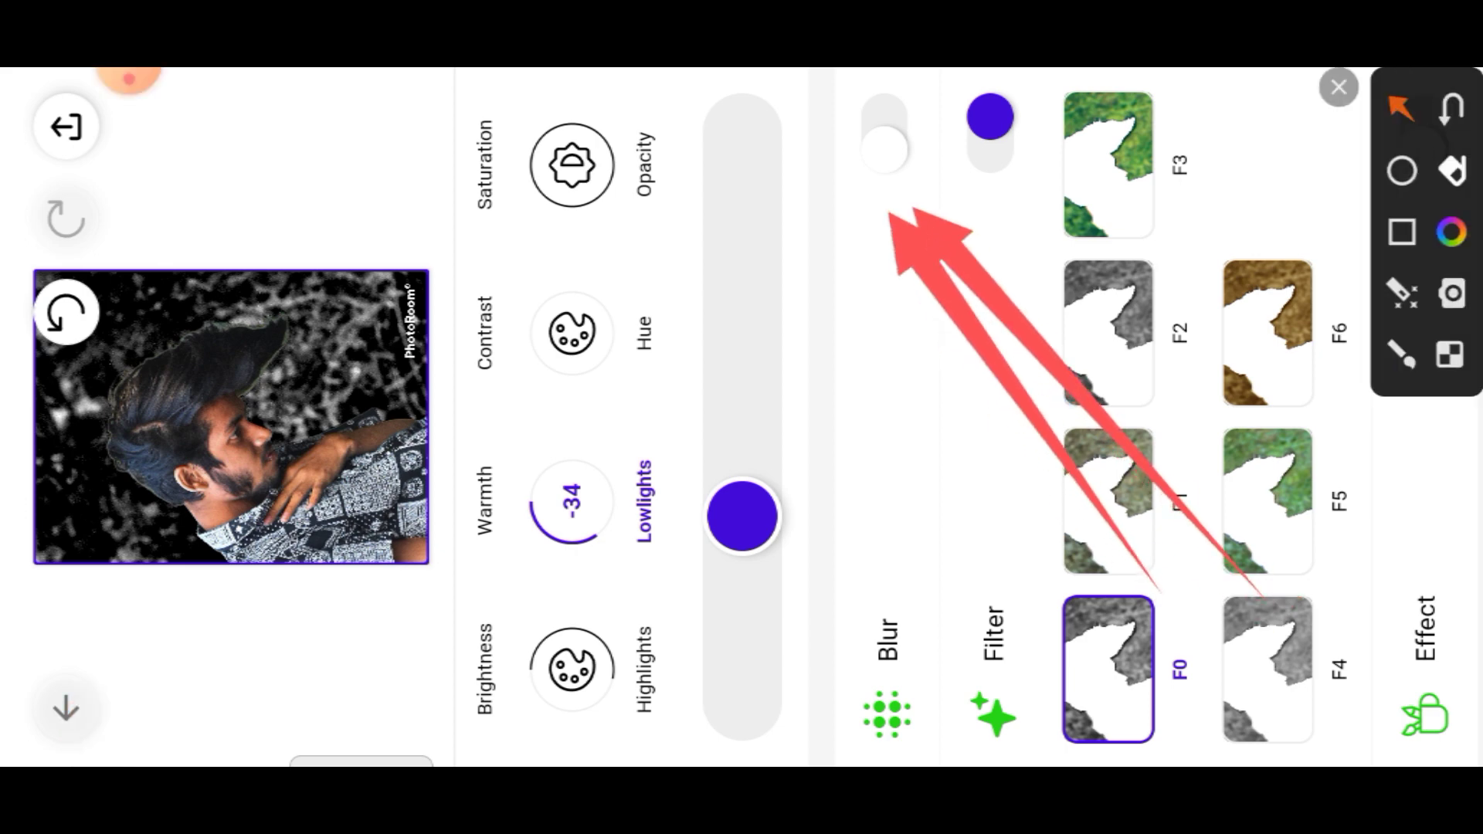
left_click_drag(1120, 568, 946, 270)
left_click_drag(761, 463, 899, 204)
left_click_drag(722, 421, 861, 162)
left_click_drag(854, 510, 888, 232)
left_click_drag(772, 367, 703, 440)
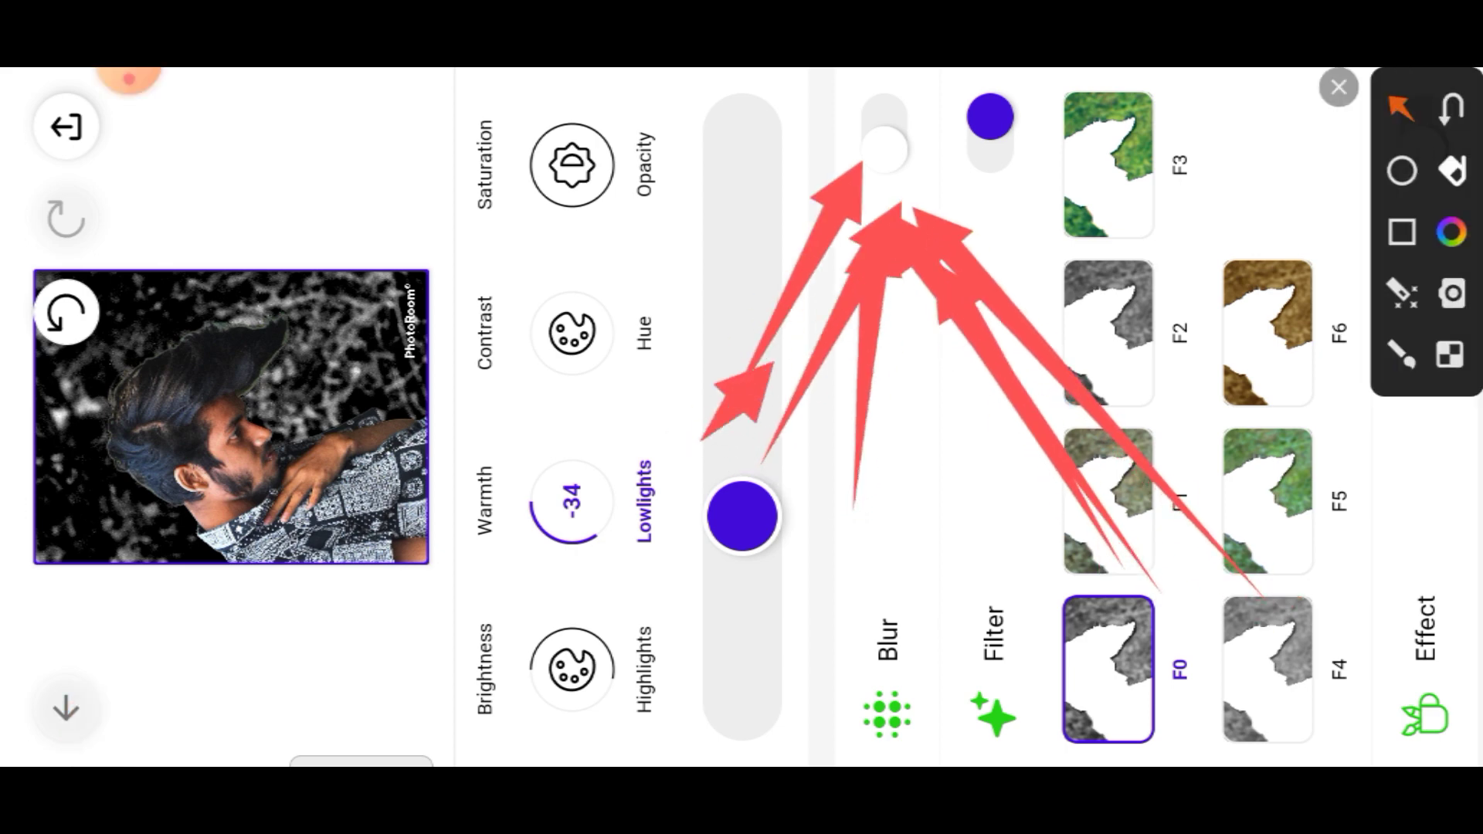
left_click(1452, 108)
left_click(1339, 87)
left_click(885, 147)
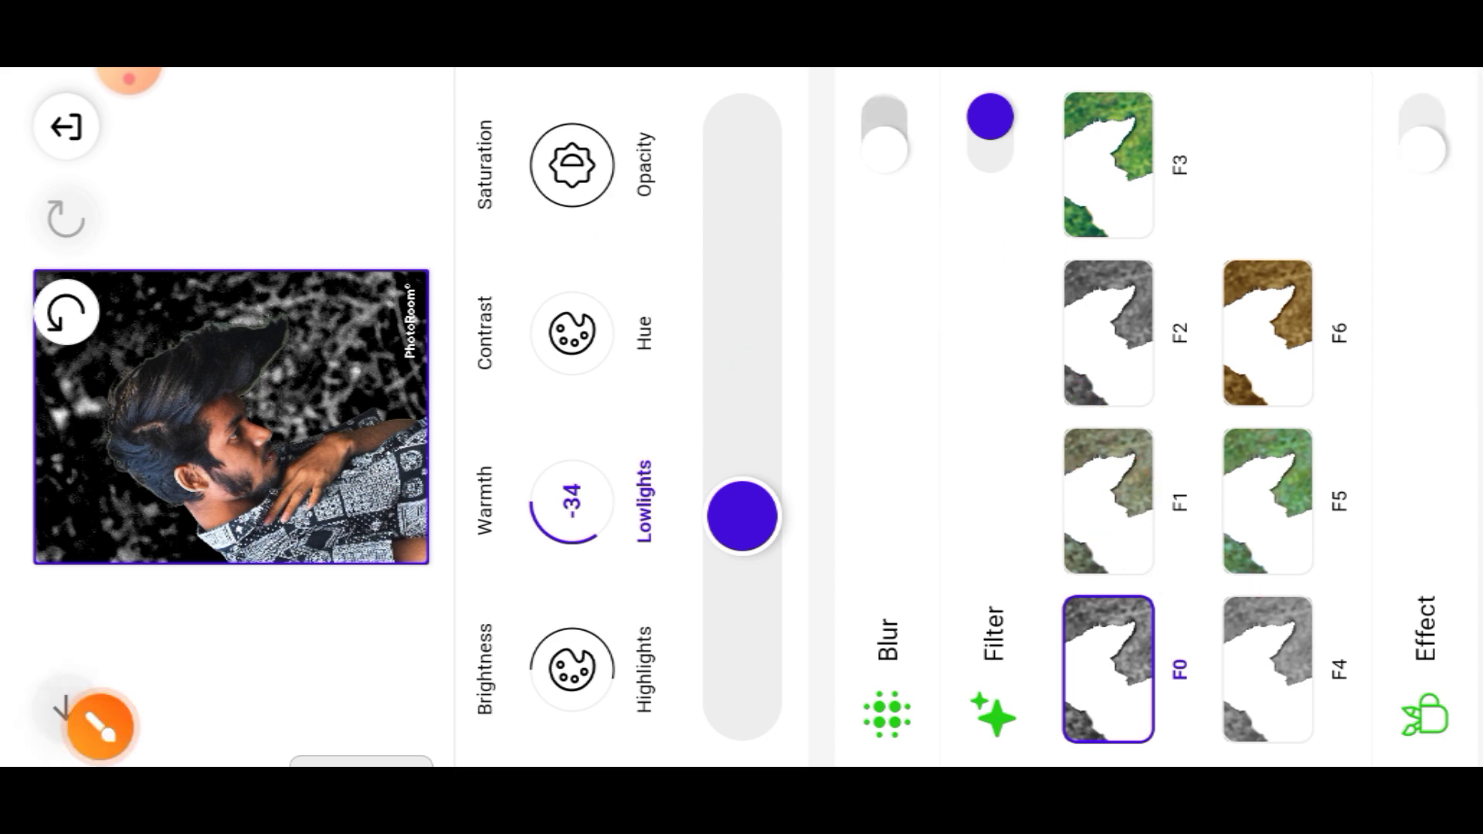
Step: Choose Gaussian blur for the background and mark it with annotation strokes
left_click(1105, 501)
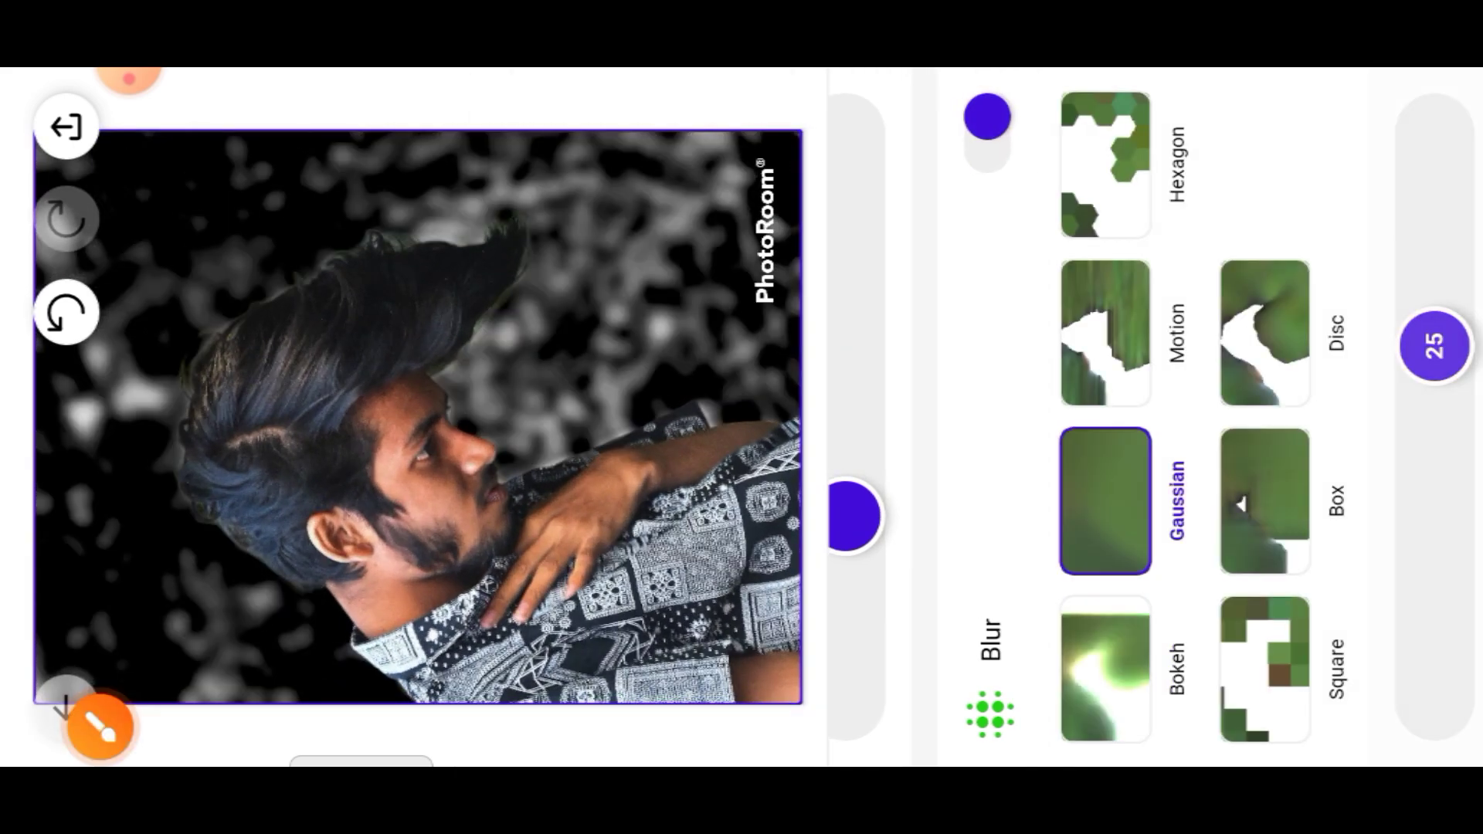
left_click(101, 726)
left_click(1401, 108)
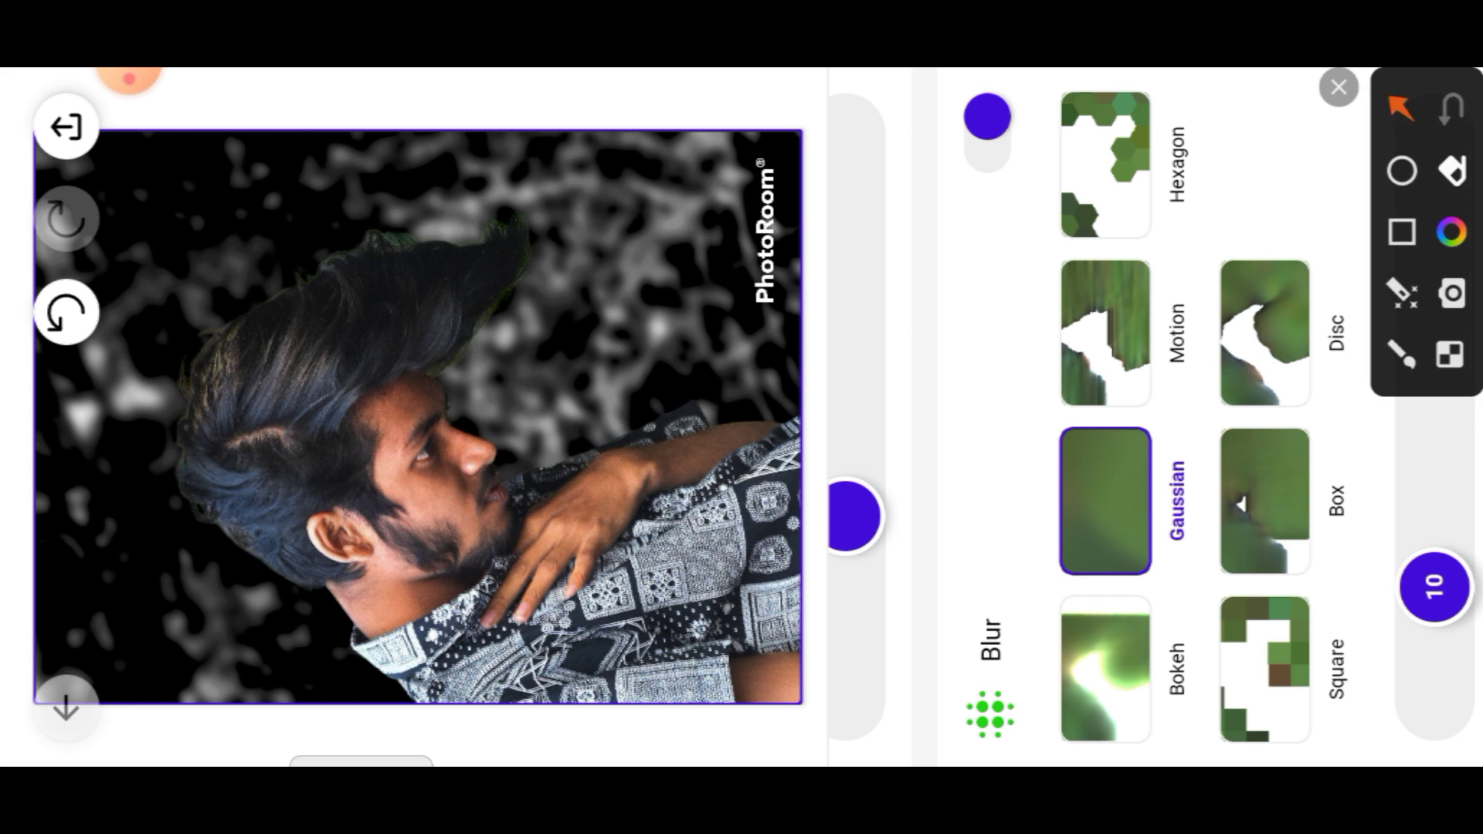
left_click_drag(872, 606, 1058, 513)
left_click_drag(842, 337, 1077, 468)
left_click_drag(890, 481, 1085, 512)
left_click_drag(850, 388, 1074, 472)
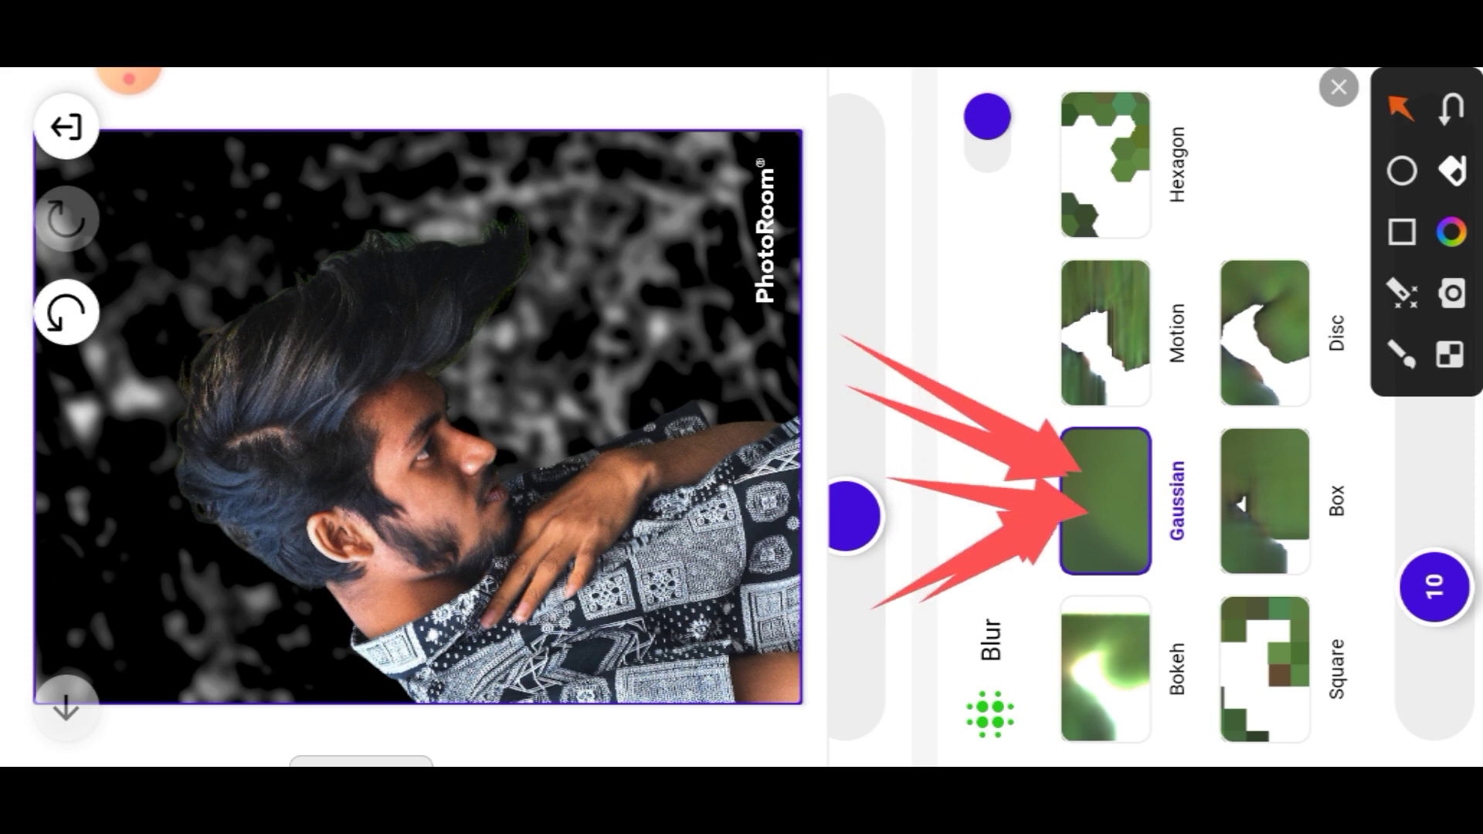
left_click(1339, 88)
Step: Set the background blur strength to 50 and save the photo to the gallery
left_click_drag(1434, 587, 1434, 131)
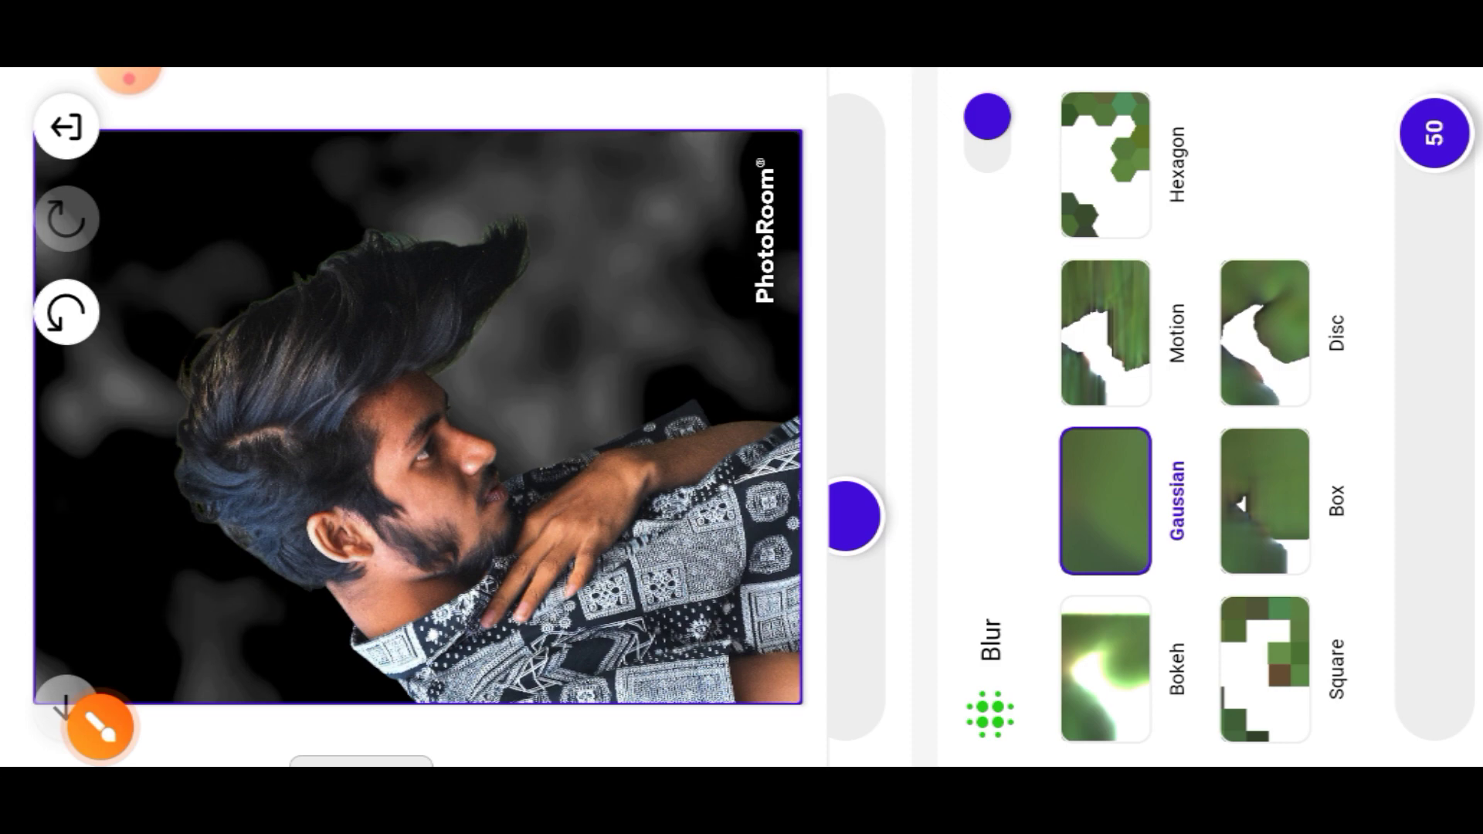
left_click(66, 704)
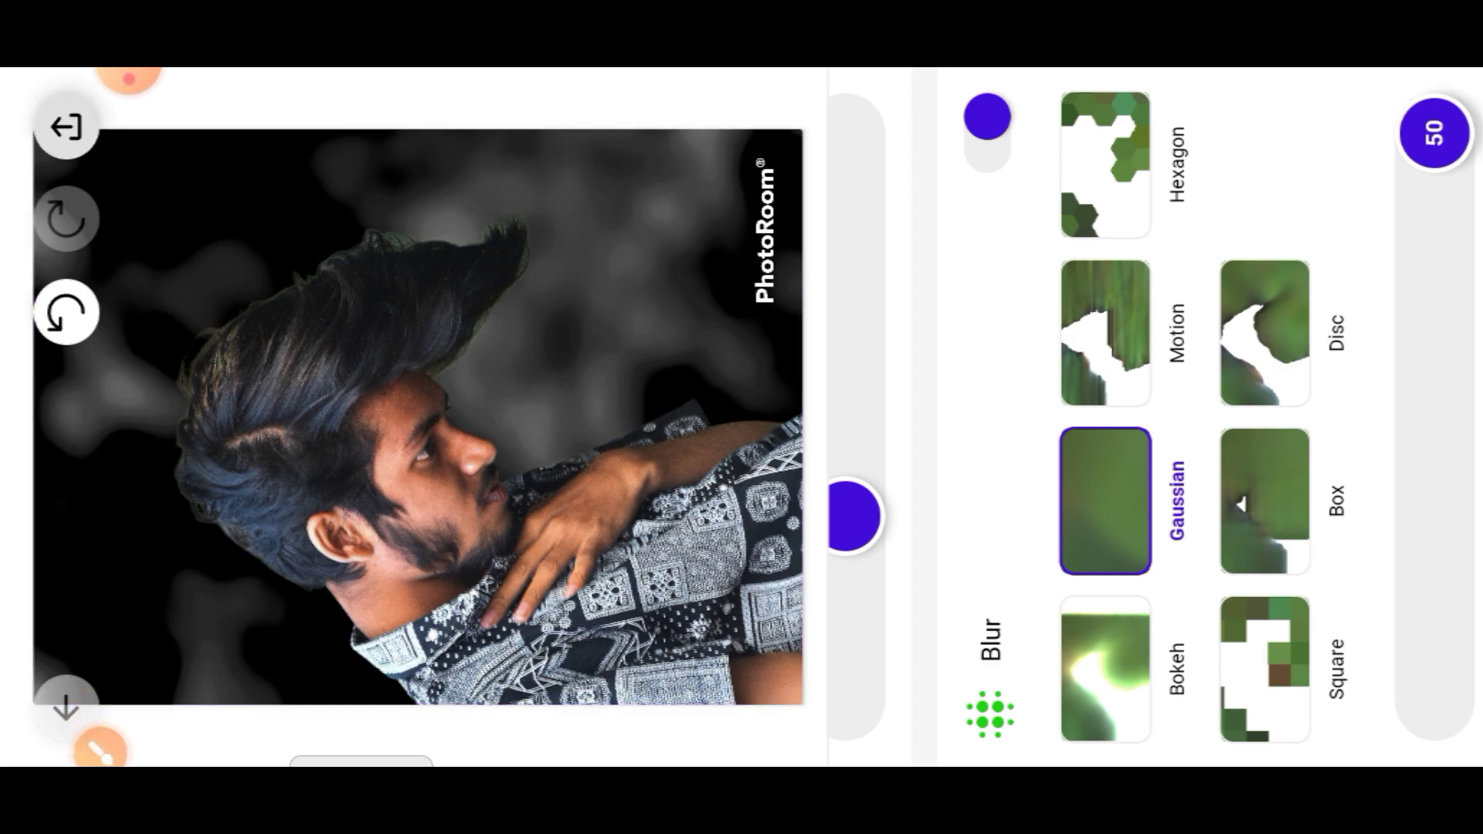
left_click(1330, 437)
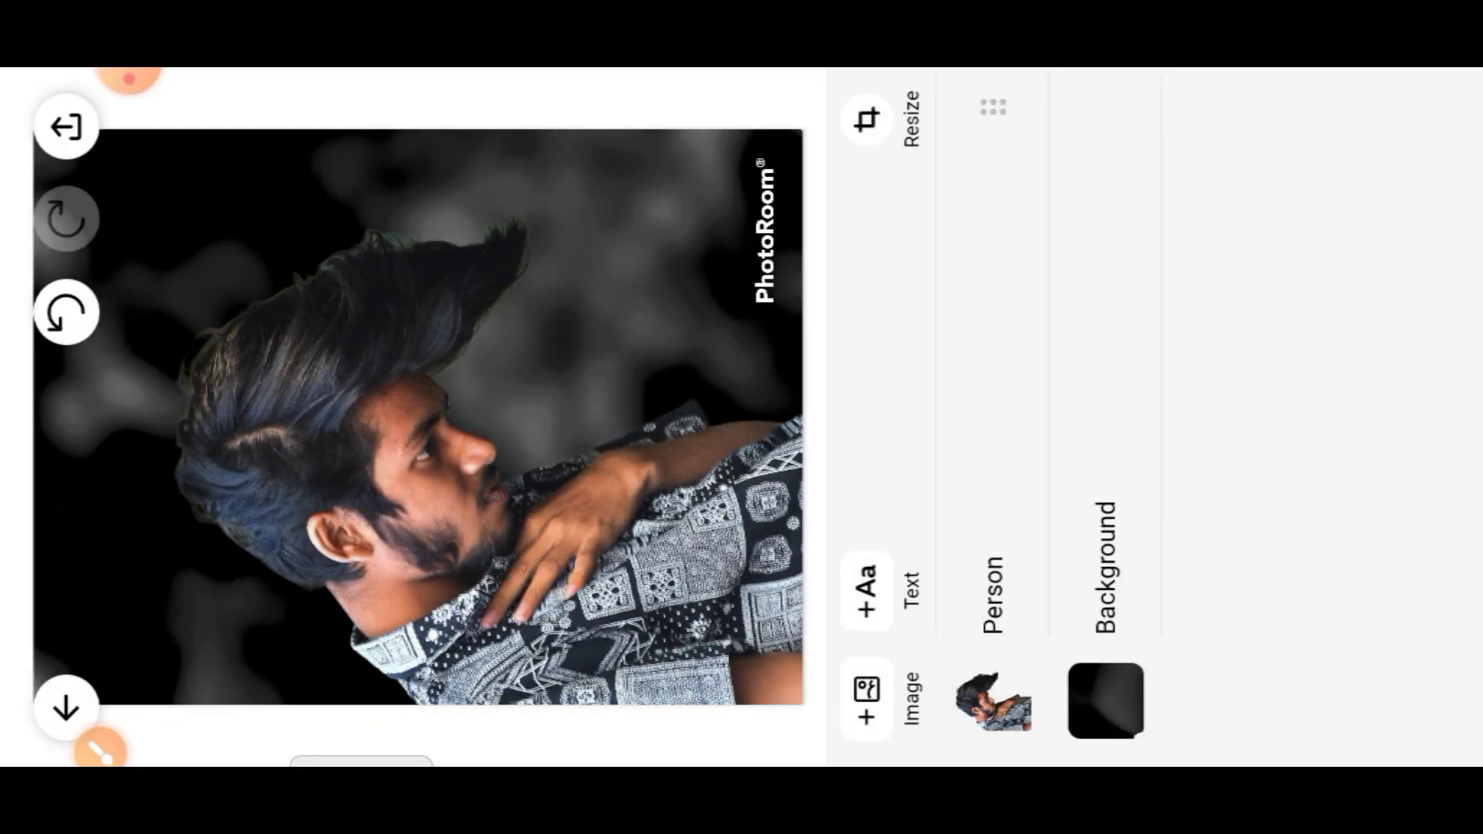
Step: View the saved portrait in Gallery and browse the share apps to send it to Lightroom
left_click(127, 98)
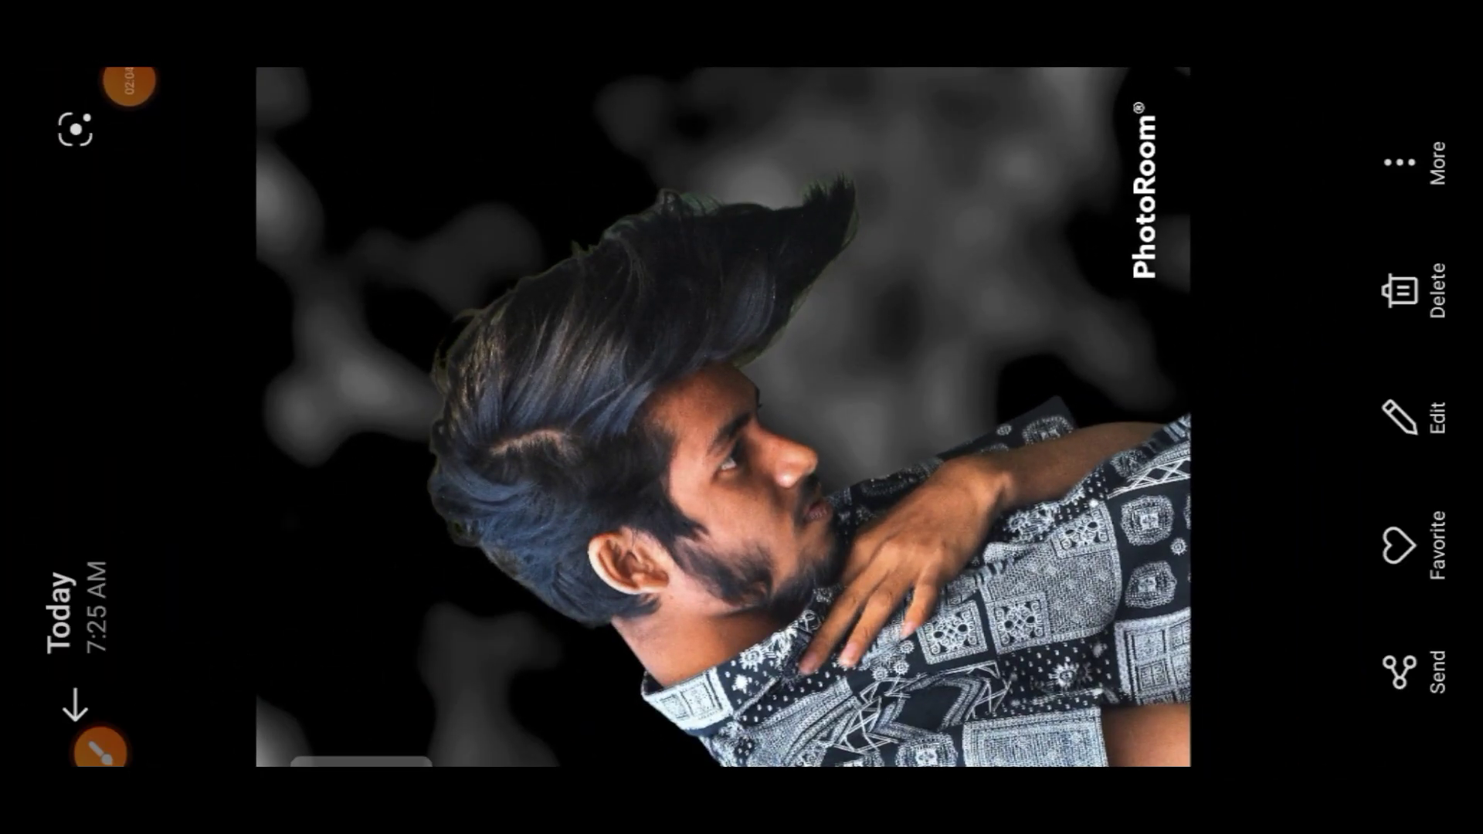
left_click(1399, 672)
left_click_drag(1220, 618, 1220, 232)
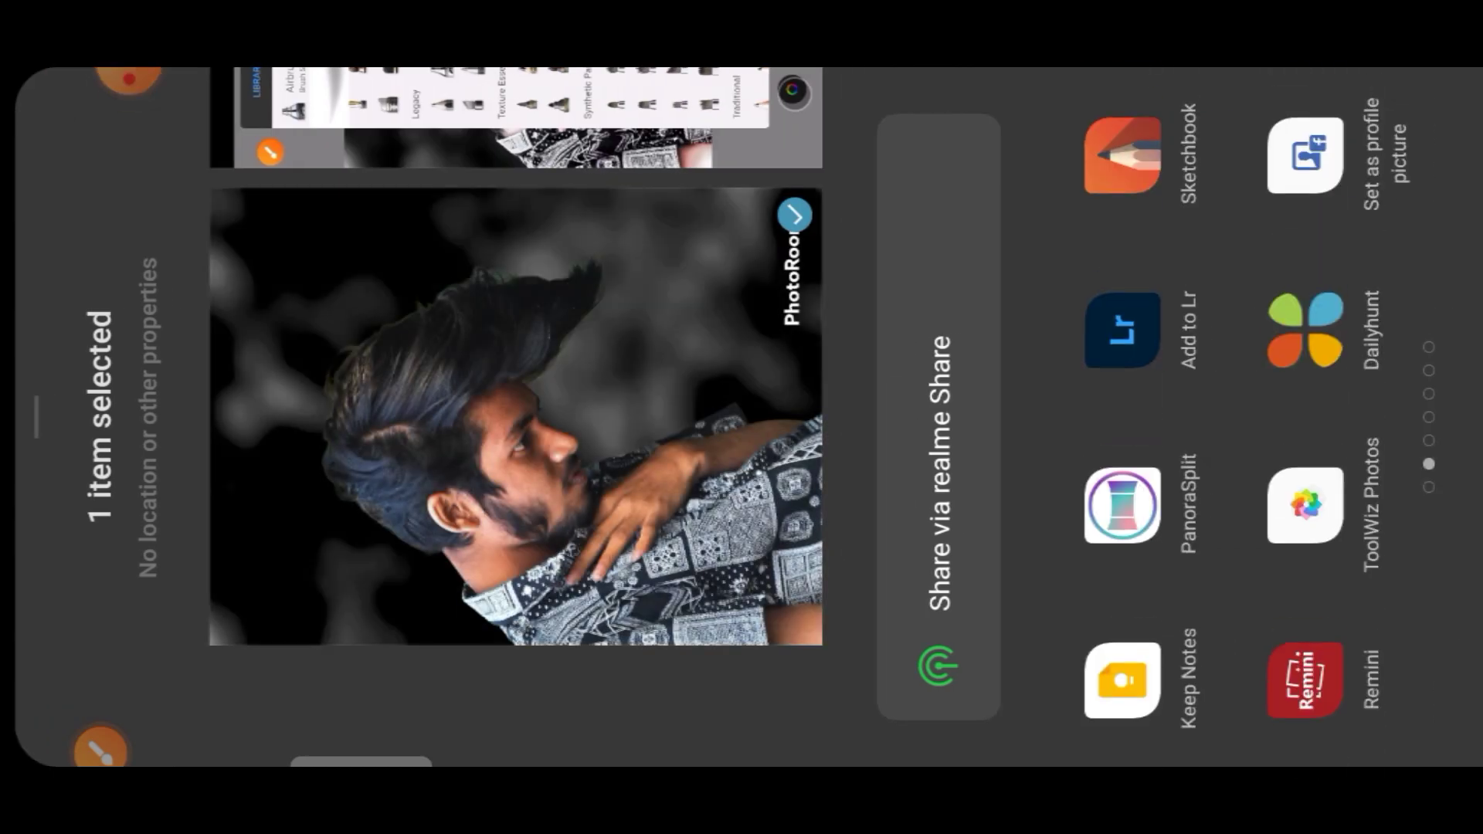
key("Escape")
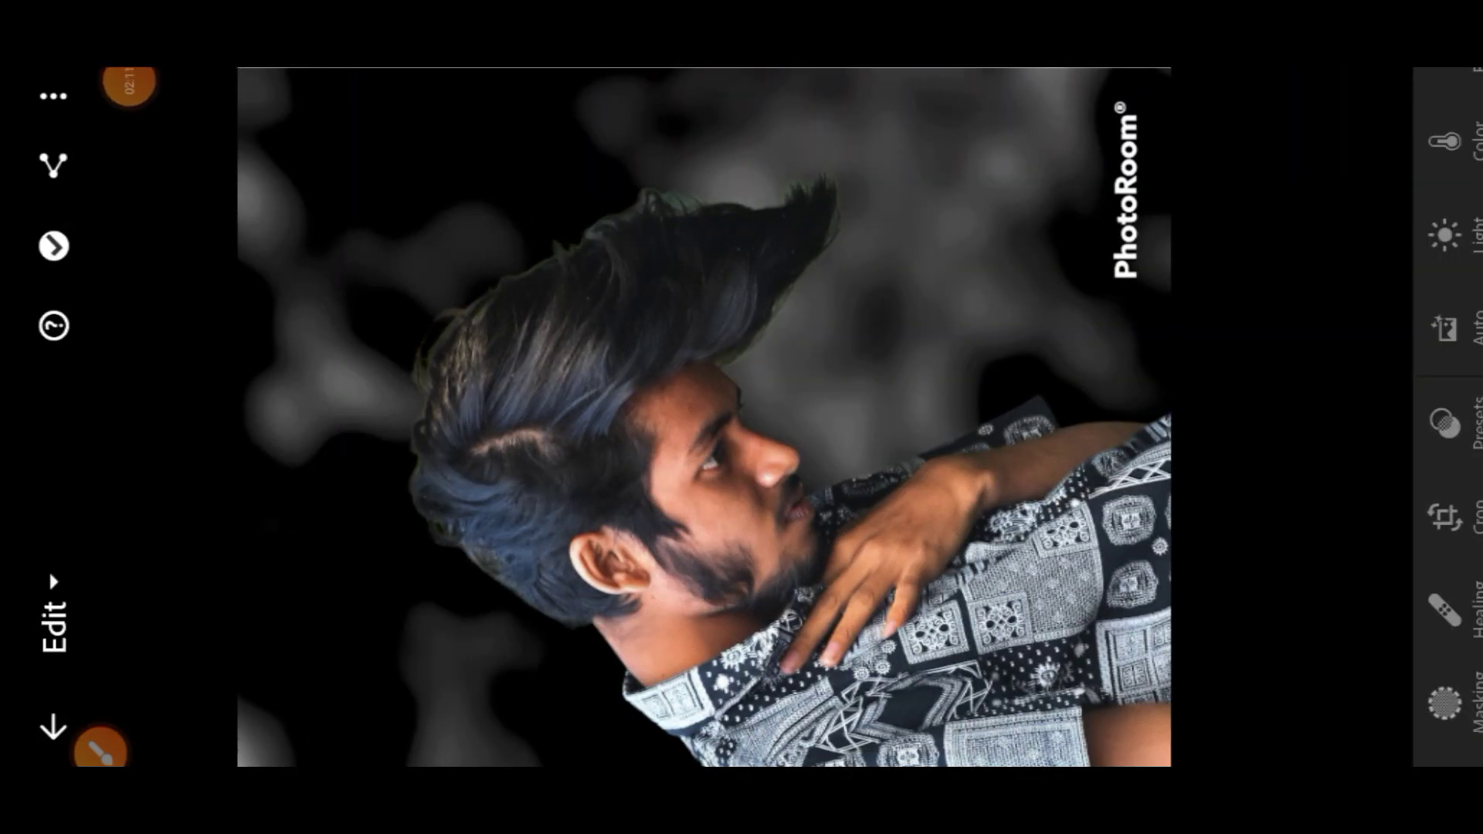
Step: Open the Light adjustments and make a first Shadows adjustment
left_click(1444, 235)
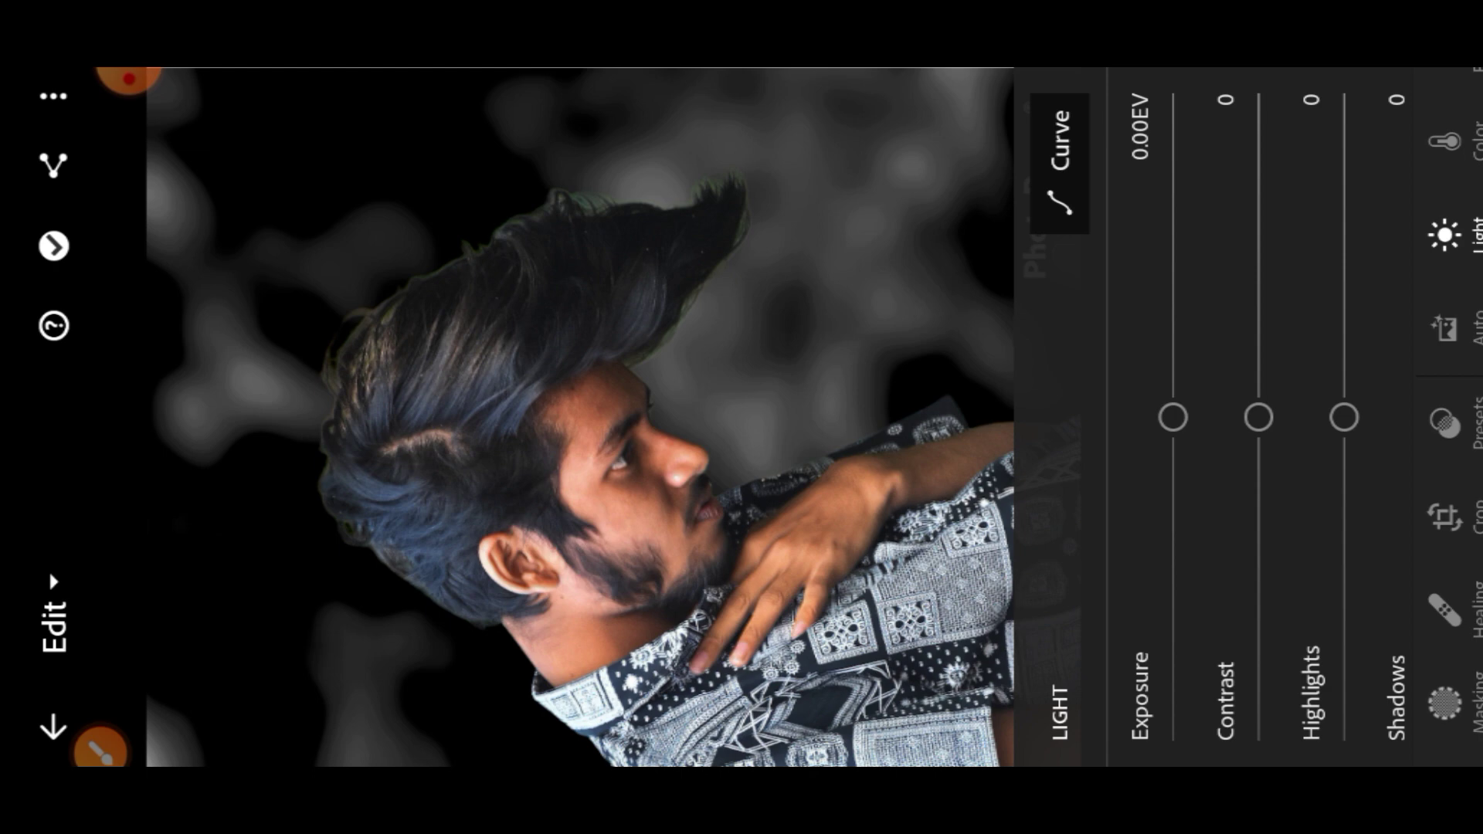
scroll(1213, 417, "down", 3)
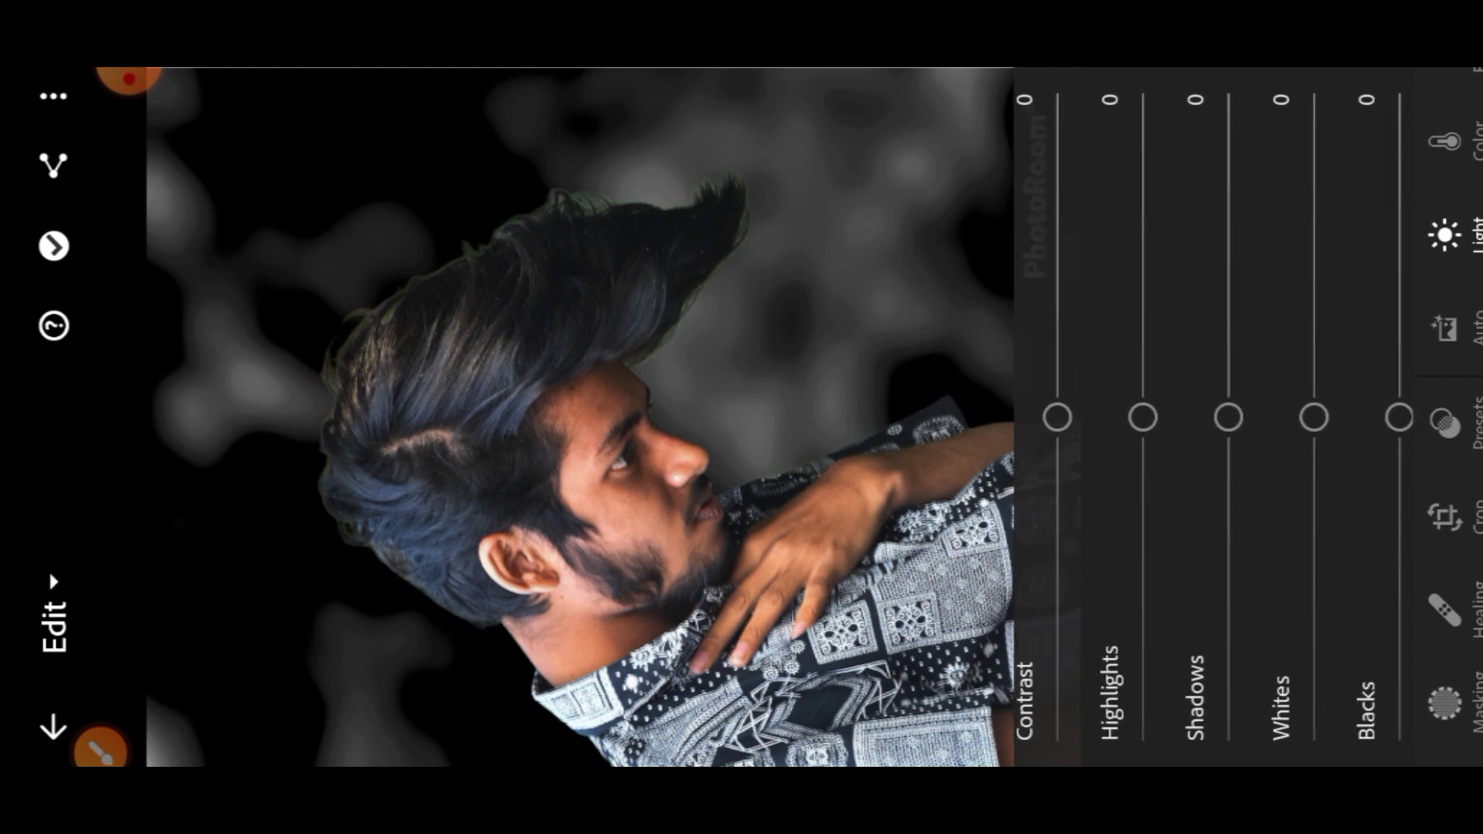
mouse_move(1228, 417)
left_mouse_down()
mouse_move(1228, 248)
mouse_move(1228, 503)
mouse_move(1228, 278)
mouse_move(1228, 472)
left_mouse_up()
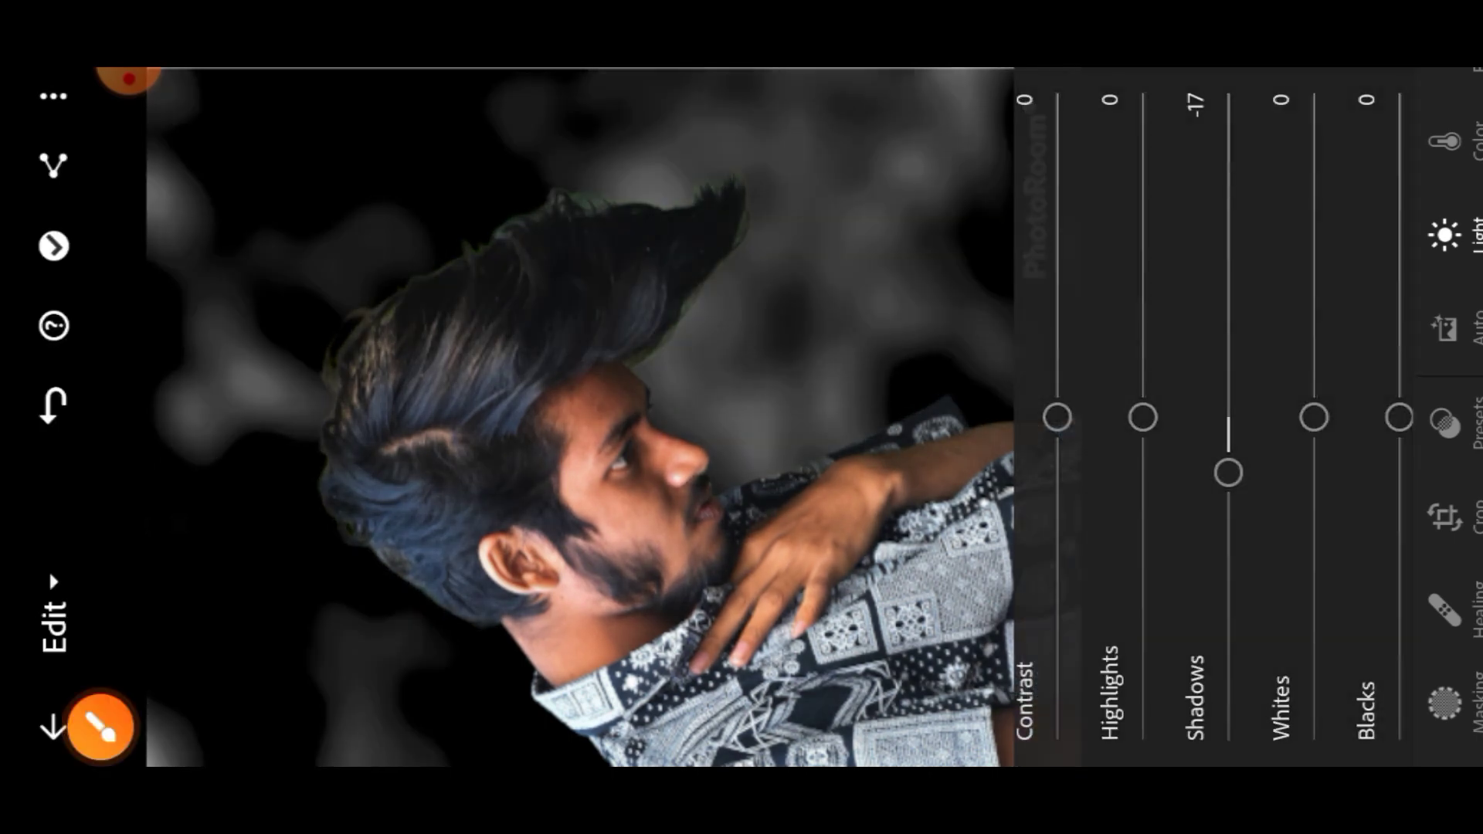
Step: Circle the man's face in red and draw arrows pointing at it from all sides
left_click(1402, 170)
left_click_drag(498, 407, 813, 502)
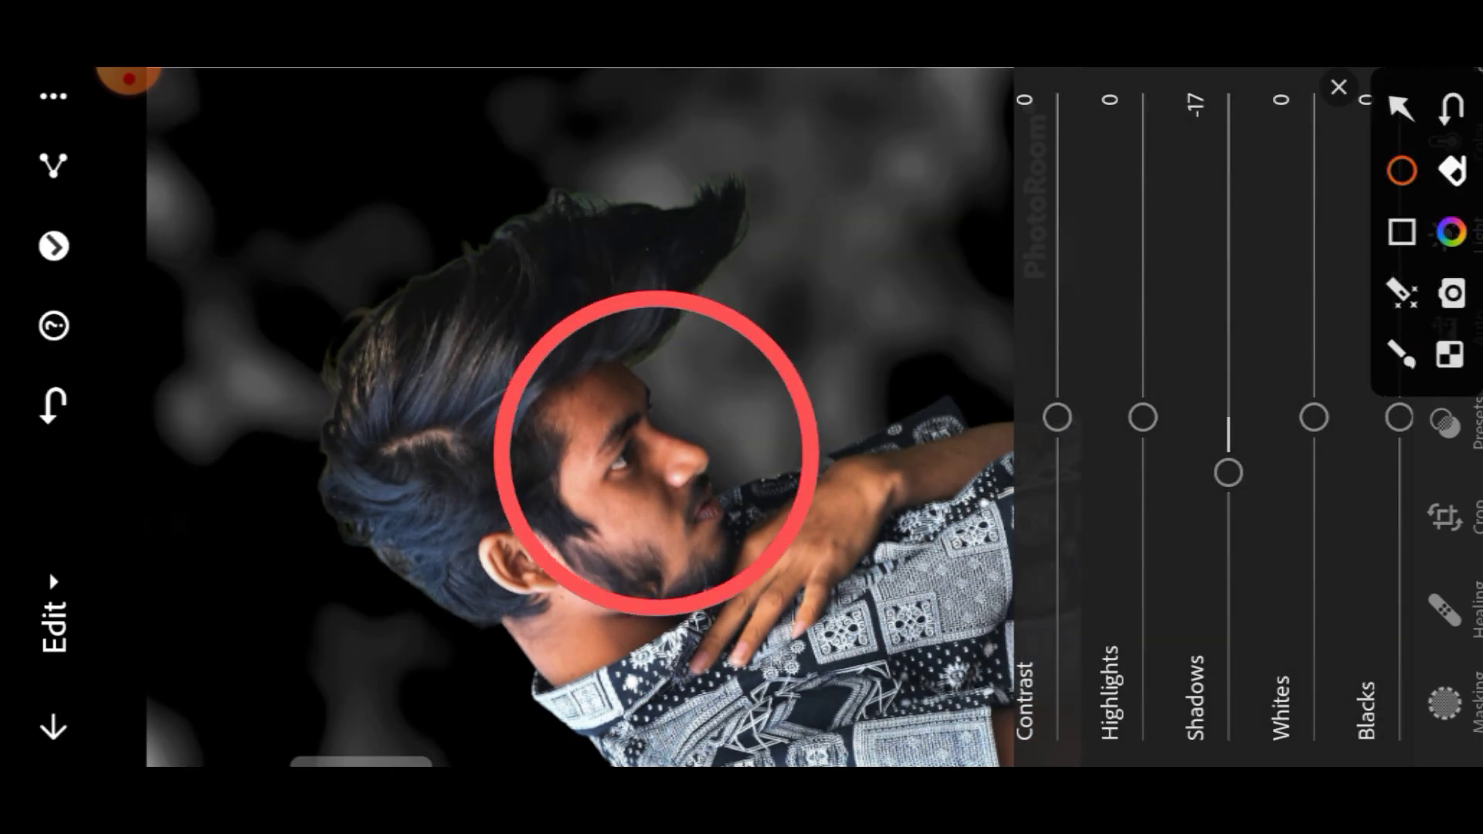
left_click(1400, 108)
left_click_drag(934, 442, 776, 506)
left_click_drag(900, 292, 726, 421)
left_click_drag(883, 164, 662, 319)
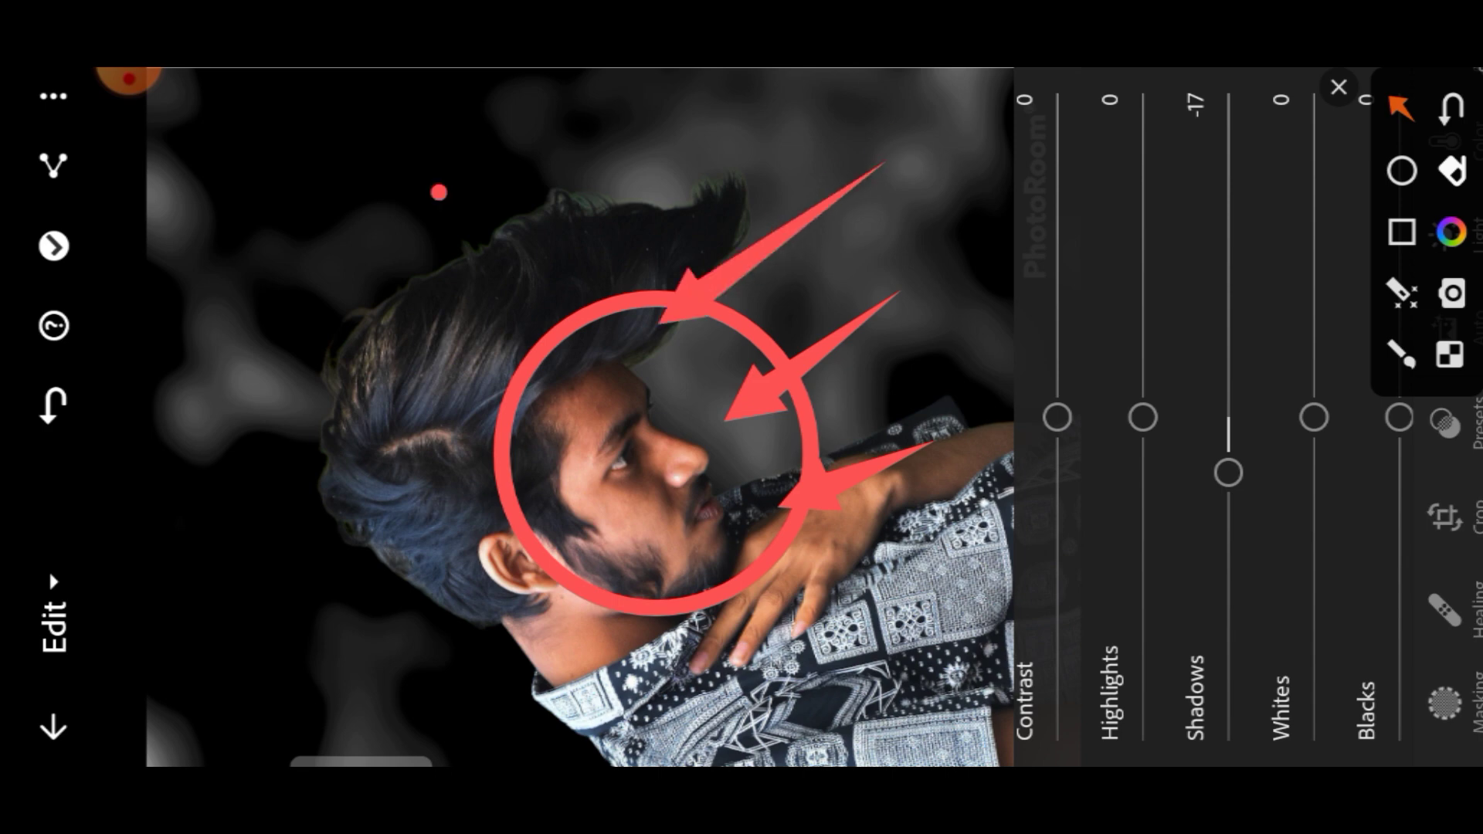
left_click_drag(442, 196, 617, 373)
left_click_drag(394, 271, 533, 362)
left_click_drag(334, 360, 516, 429)
mouse_move(318, 444)
left_mouse_down()
mouse_move(401, 457)
mouse_move(563, 436)
left_mouse_up()
left_click_drag(343, 548, 524, 462)
left_click_drag(447, 646, 594, 535)
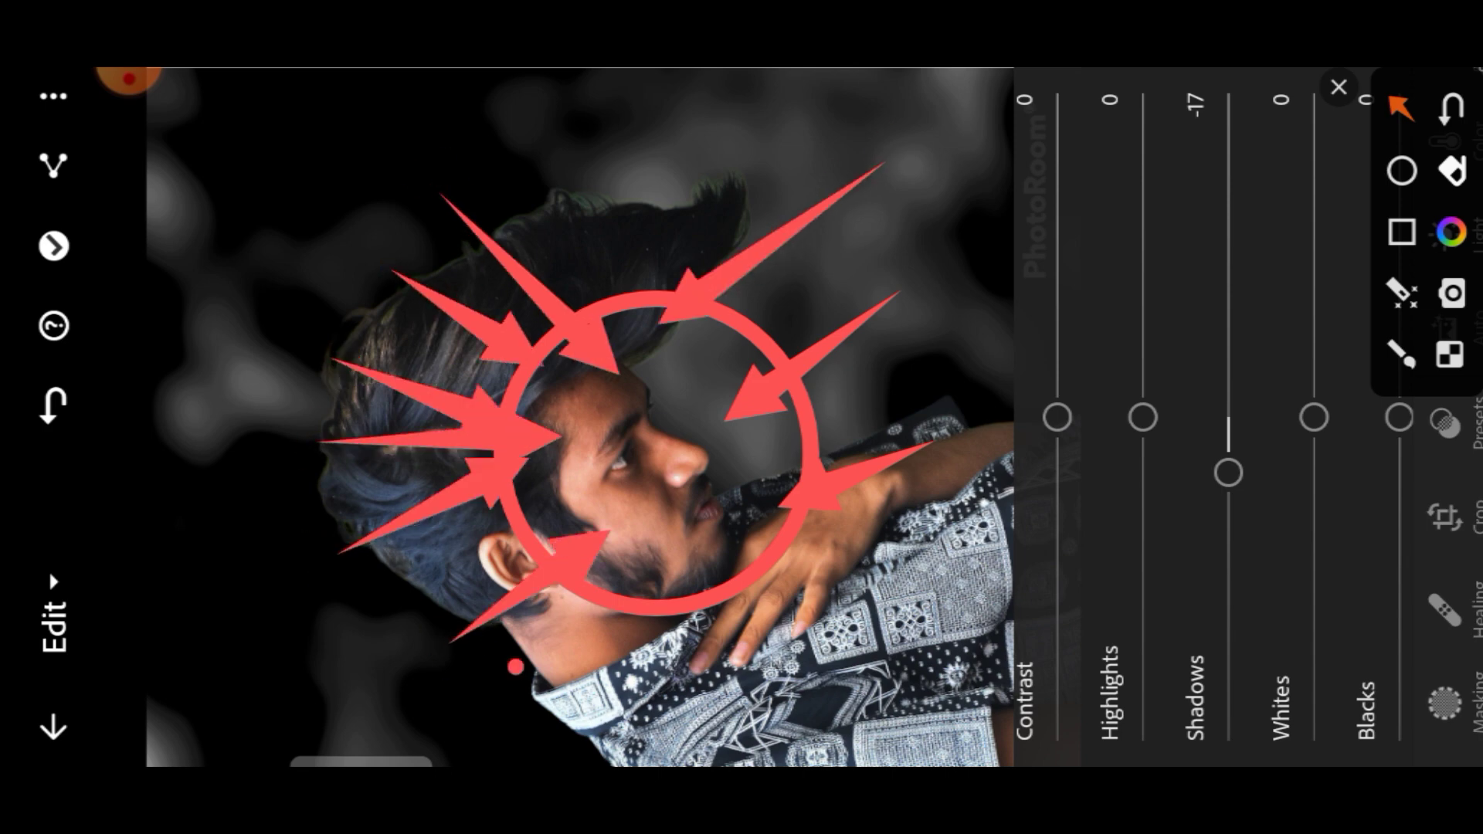
left_click_drag(512, 662, 644, 606)
left_click_drag(347, 567, 494, 528)
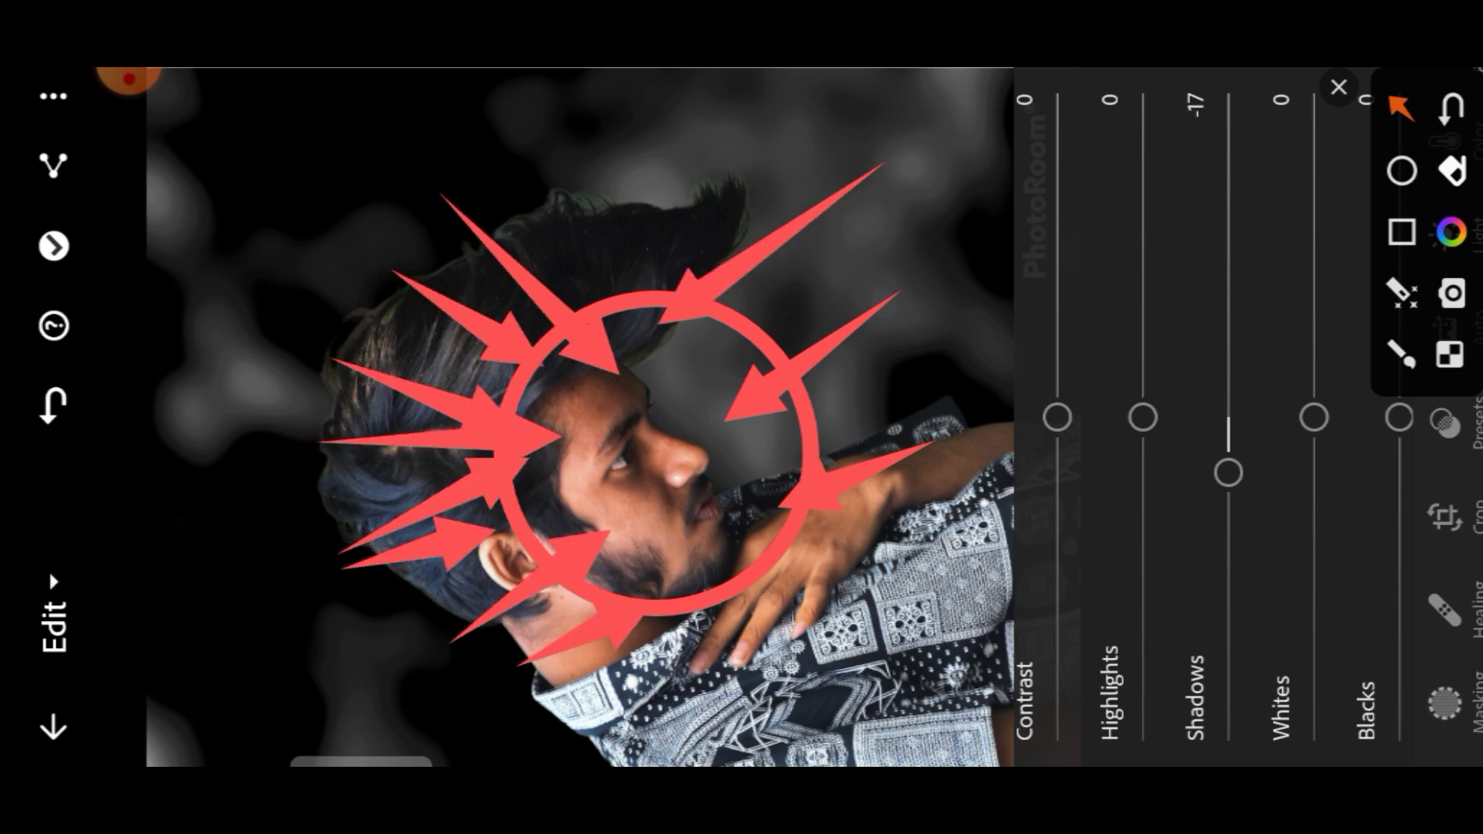
Step: Clear the annotations, then set Shadows 14, Whites -8 and Blacks 15
left_click(1338, 87)
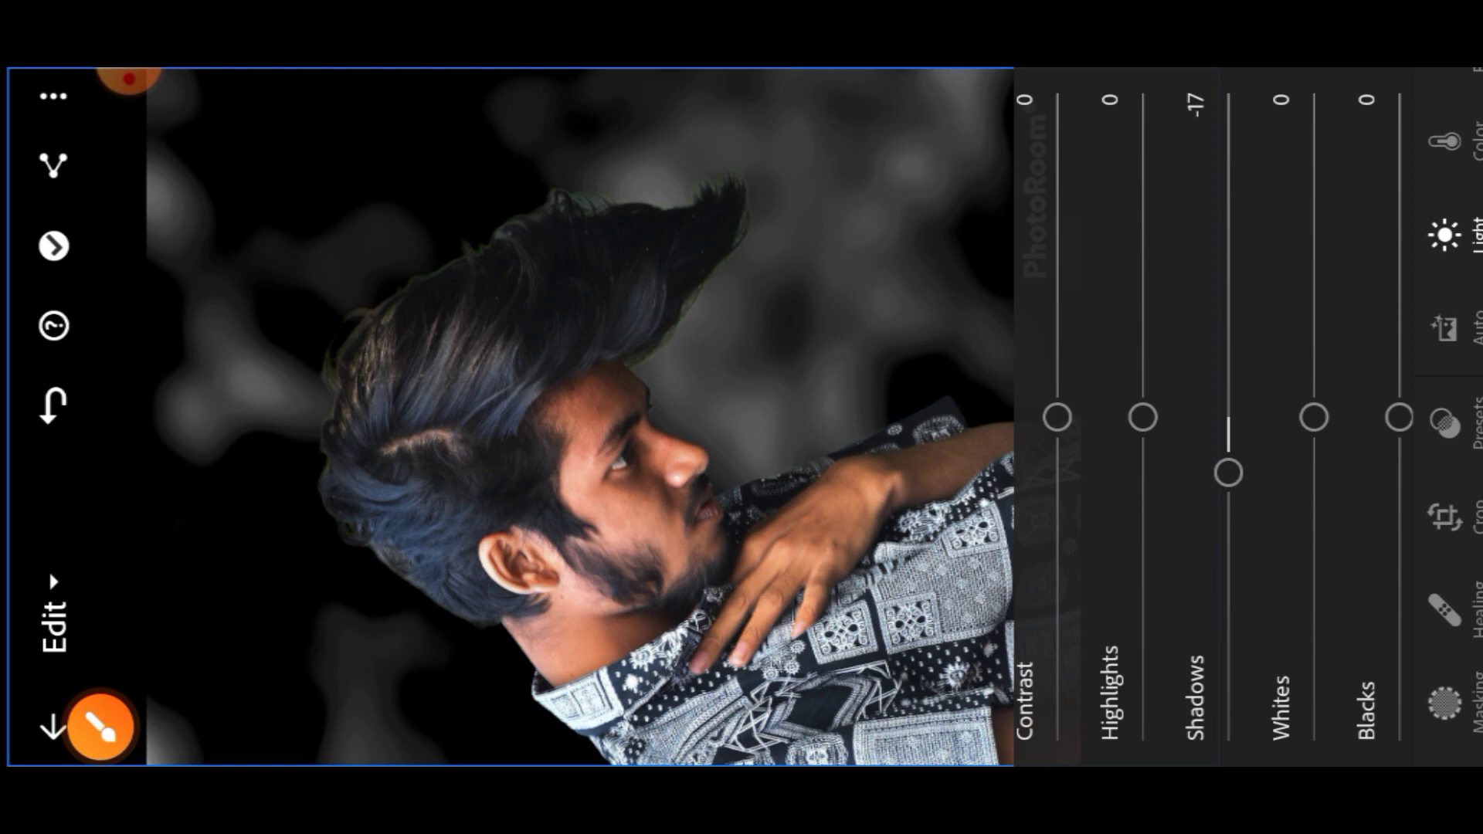
mouse_move(1228, 472)
left_mouse_down()
mouse_move(1228, 265)
mouse_move(1228, 558)
mouse_move(1228, 264)
left_mouse_up()
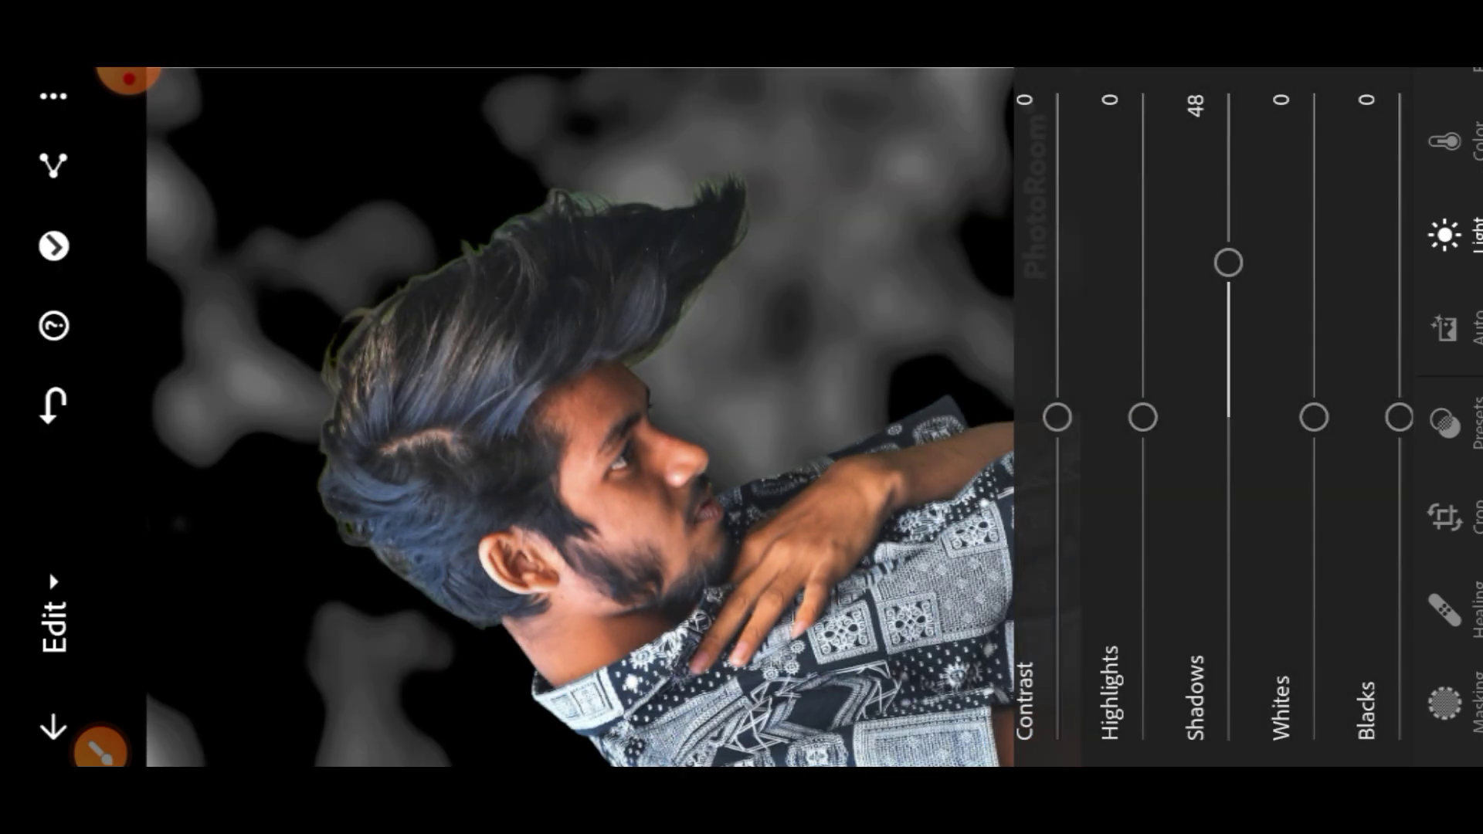
left_click_drag(1228, 263, 1249, 372)
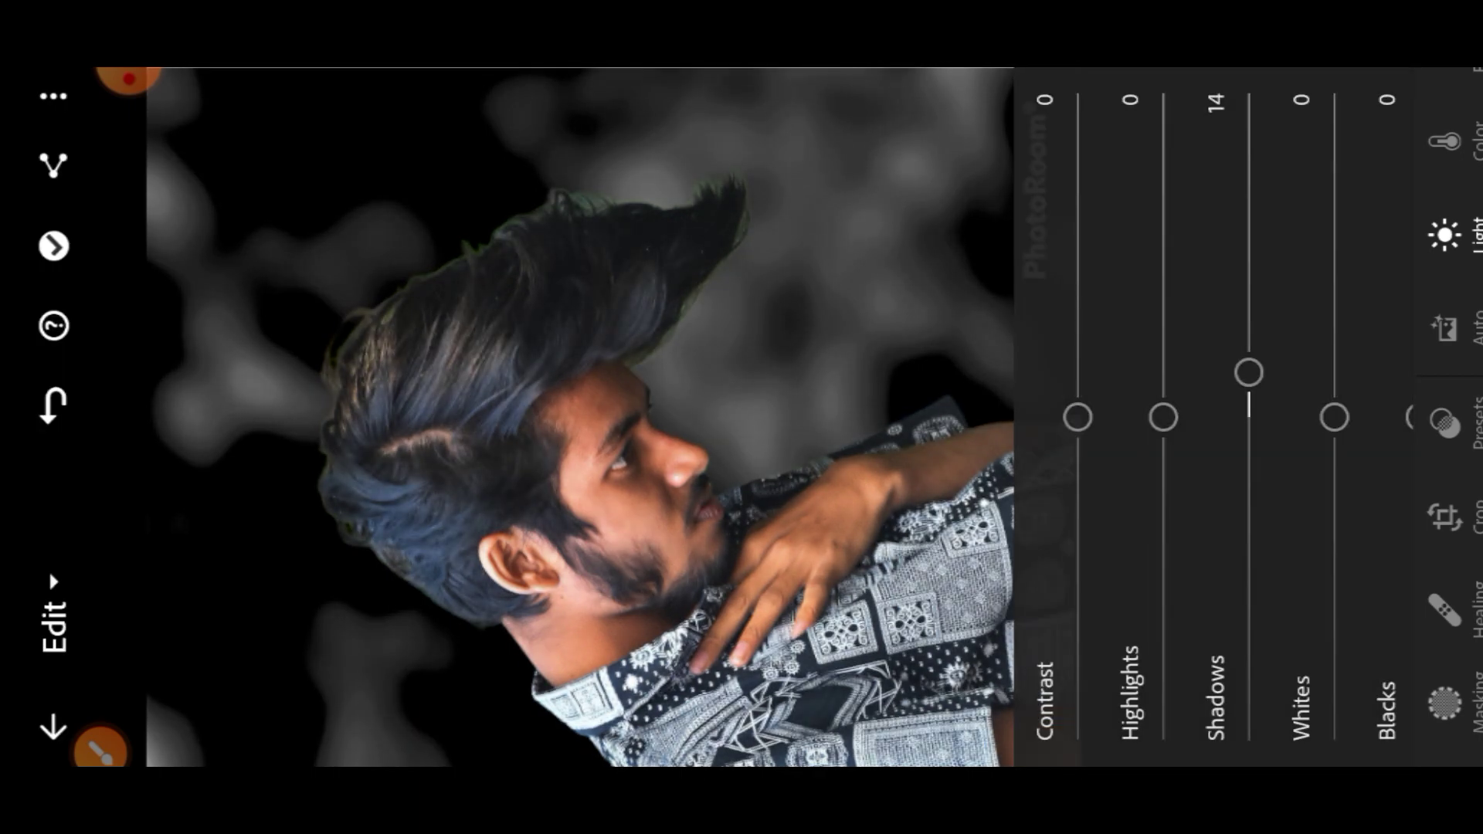
left_click_drag(1236, 541, 1151, 540)
left_click_drag(1251, 414, 1251, 442)
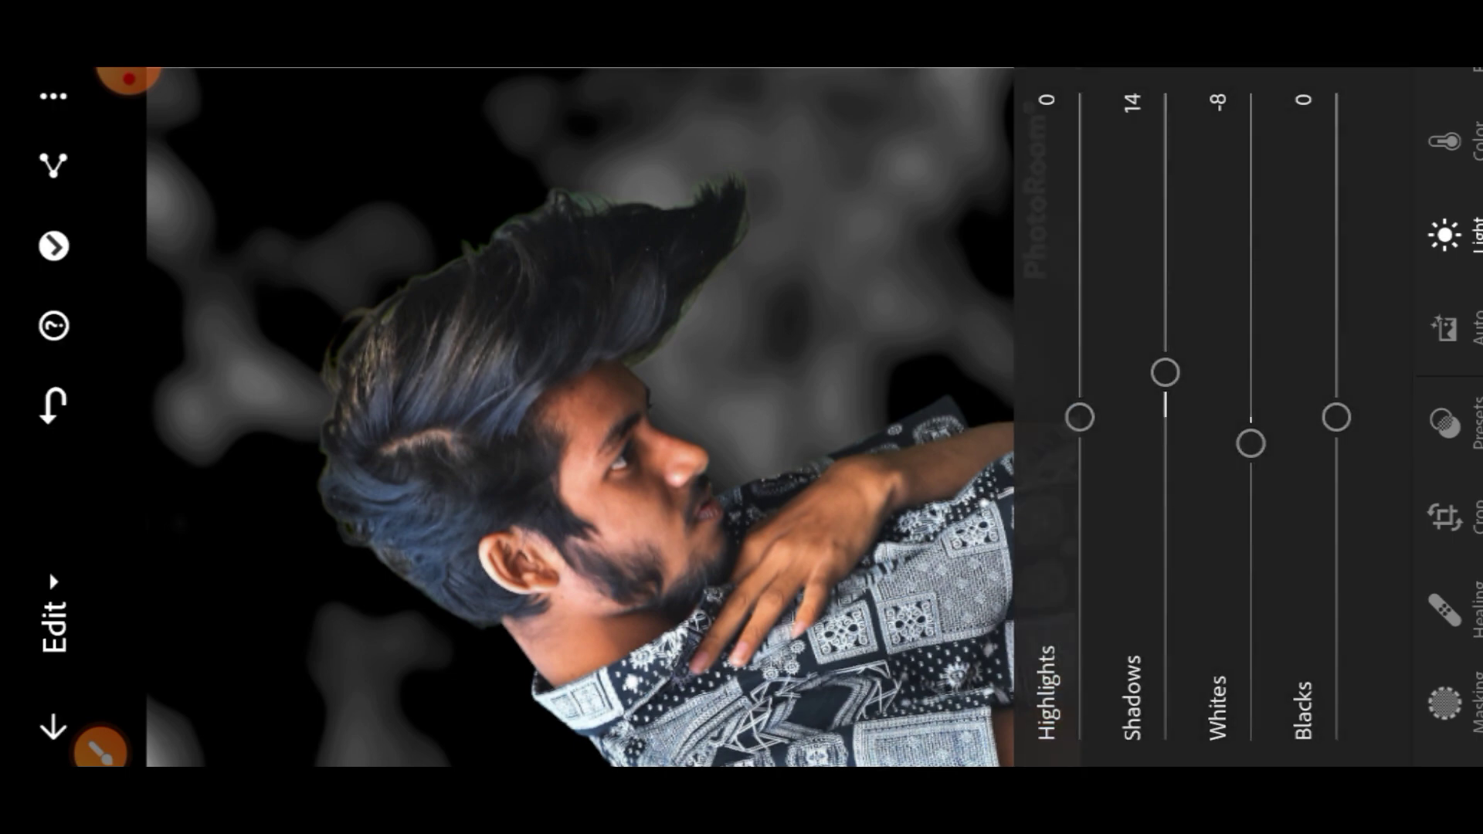
mouse_move(1334, 414)
left_mouse_down()
mouse_move(1334, 298)
mouse_move(1336, 485)
mouse_move(1336, 369)
left_mouse_up()
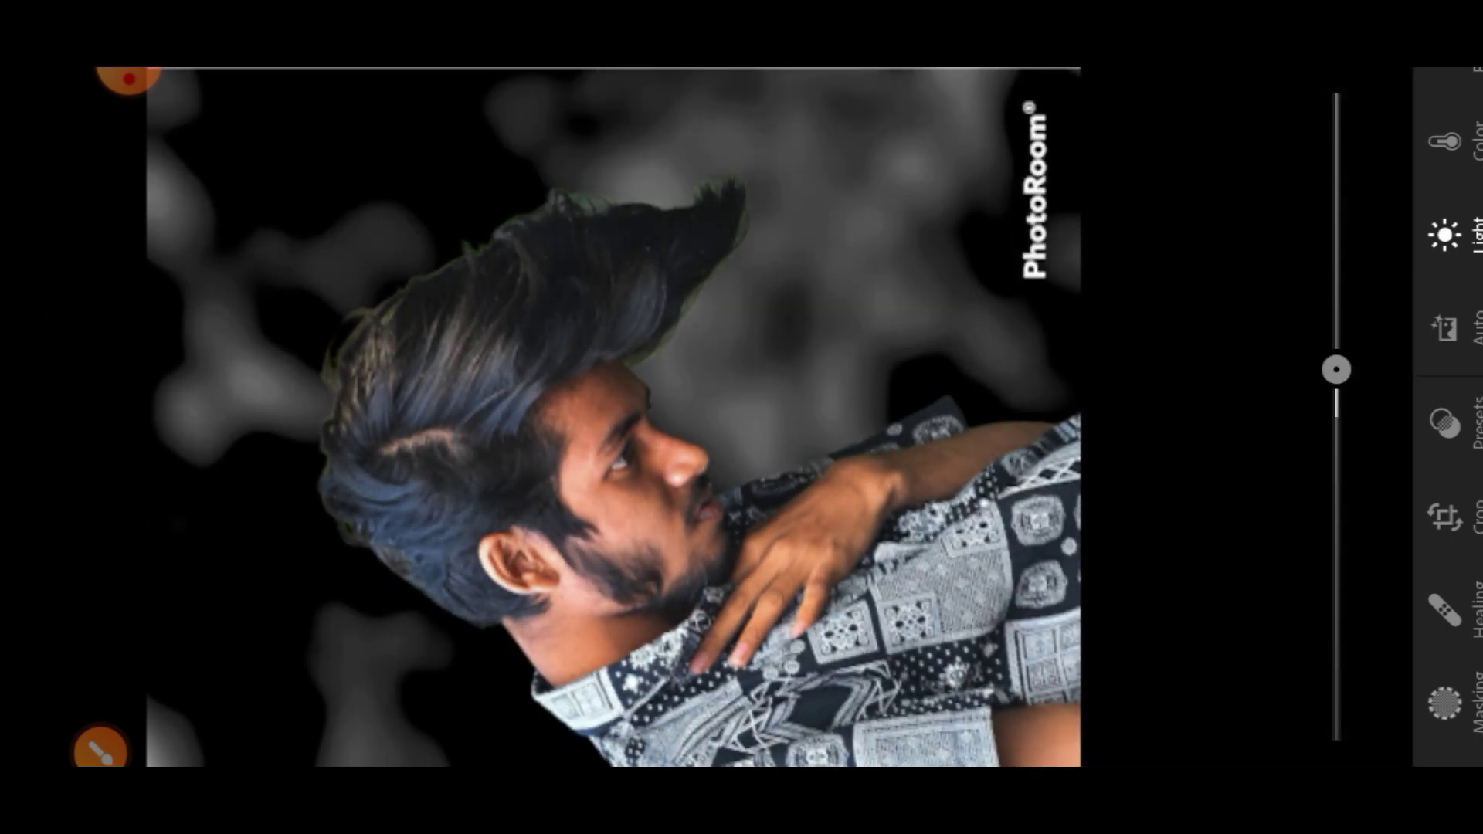
Step: Set Highlights to -14 and Contrast to 6
scroll(1220, 417, "left", 2)
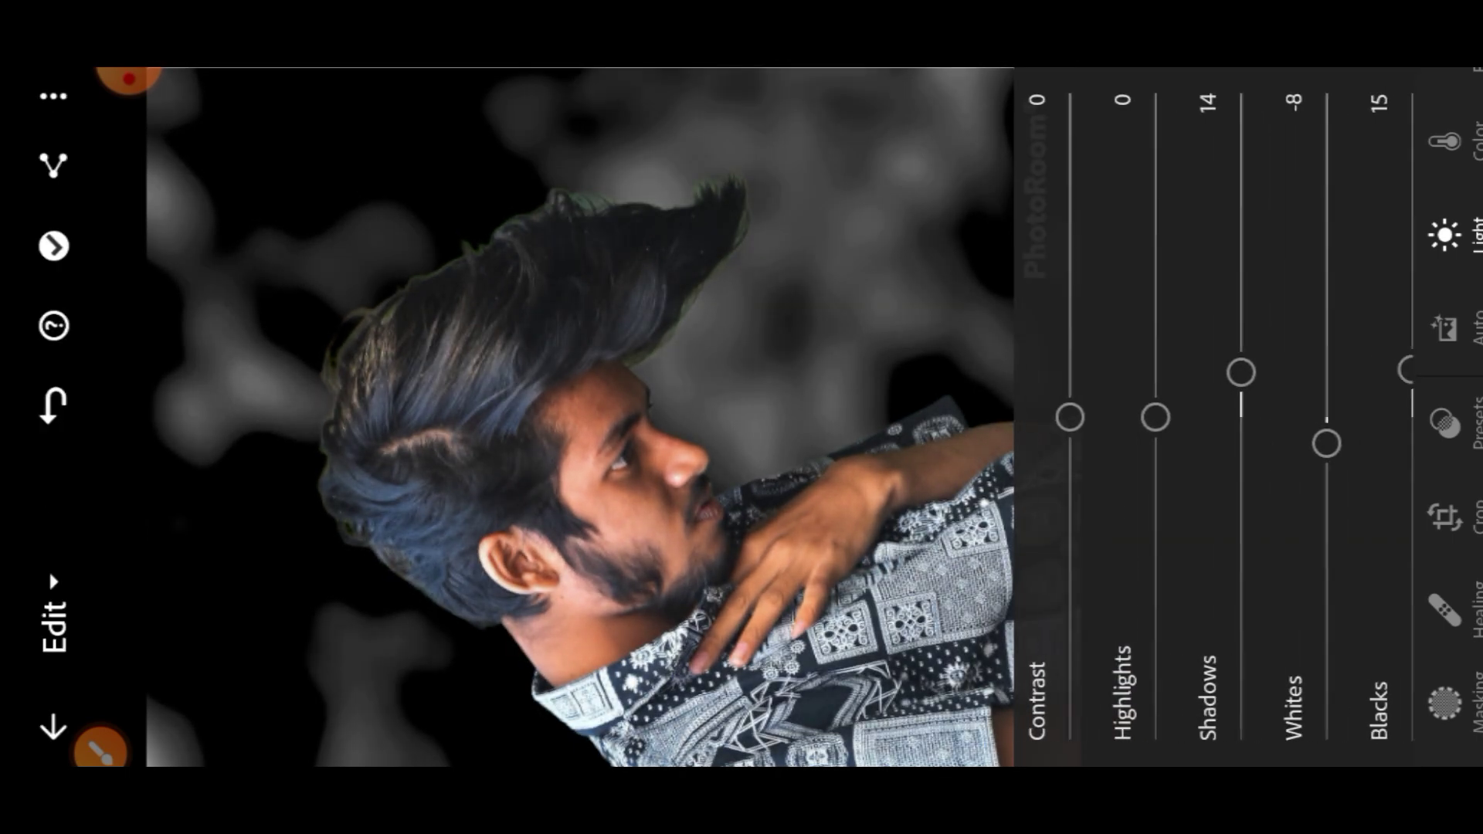
scroll(1220, 417, "right", 3)
scroll(1220, 417, "left", 2)
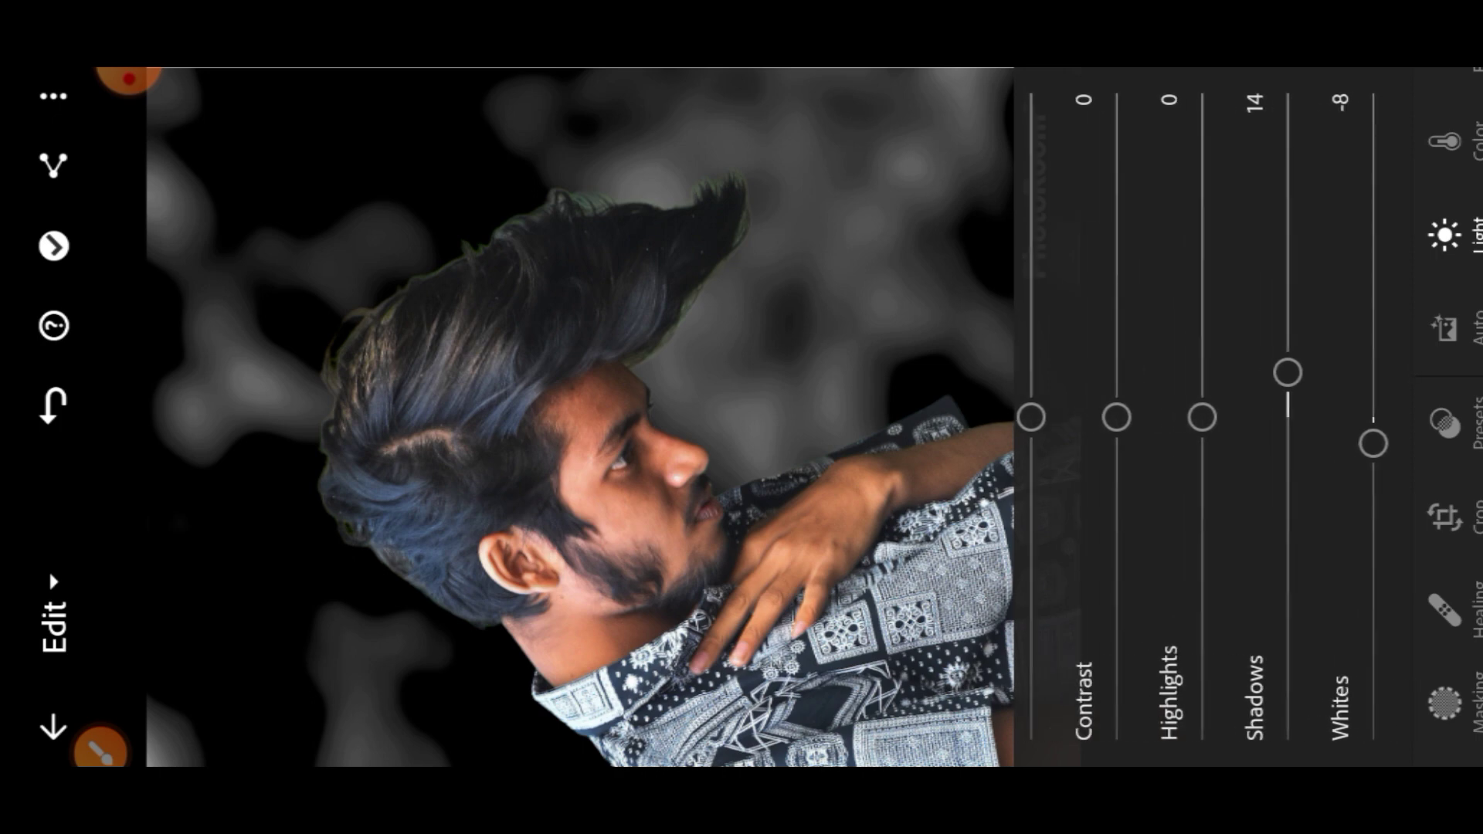
scroll(1214, 417, "left", 1)
mouse_move(1250, 417)
left_mouse_down()
mouse_move(1250, 326)
mouse_move(1251, 463)
left_mouse_up()
mouse_move(1164, 417)
left_mouse_down()
mouse_move(1165, 347)
mouse_move(1165, 410)
mouse_move(1165, 399)
left_mouse_up()
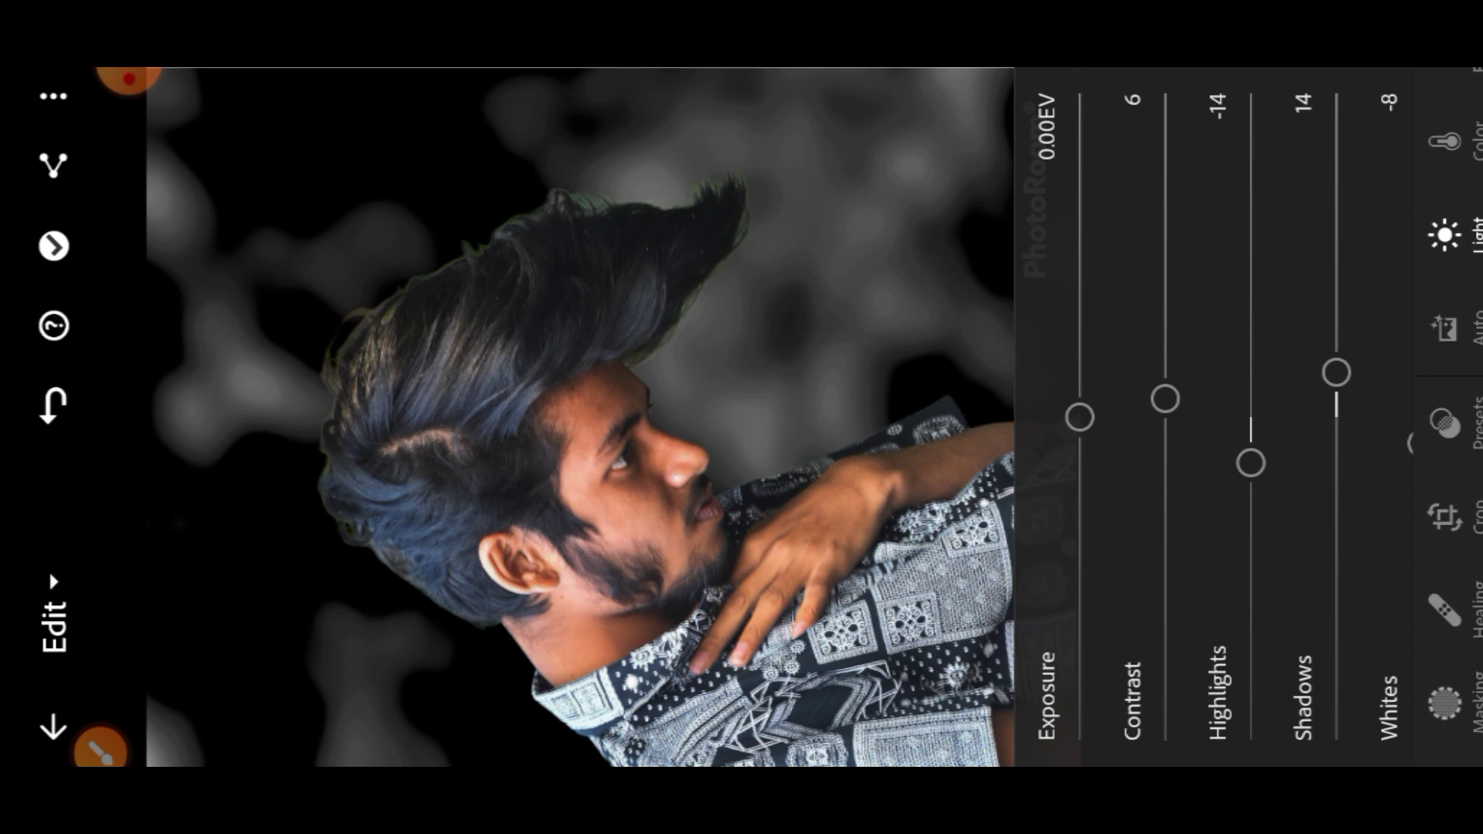
Step: In Color Mix, set Red saturation to -64 and luminance to 44
left_click(1444, 141)
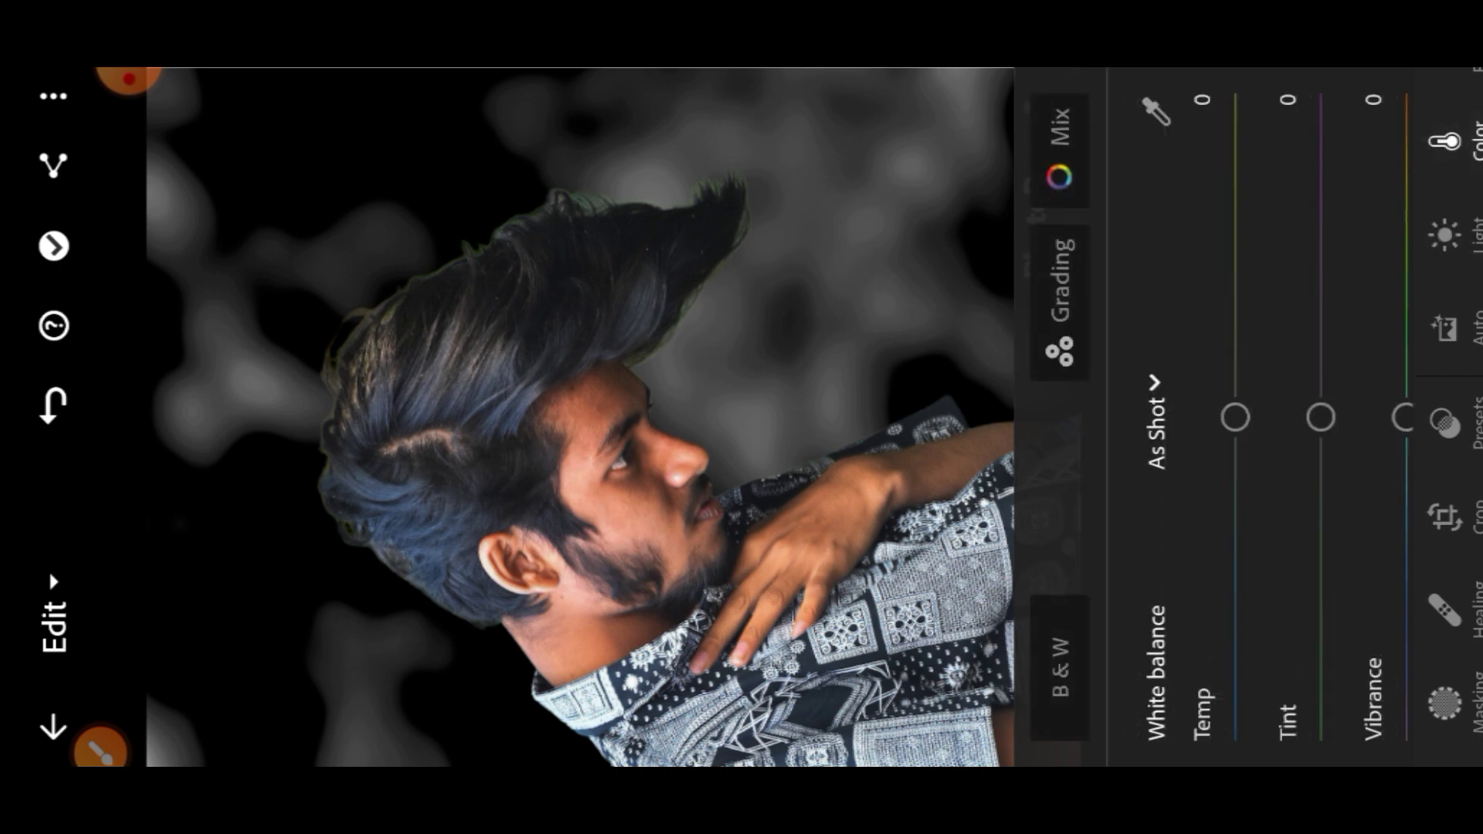
left_click(1060, 155)
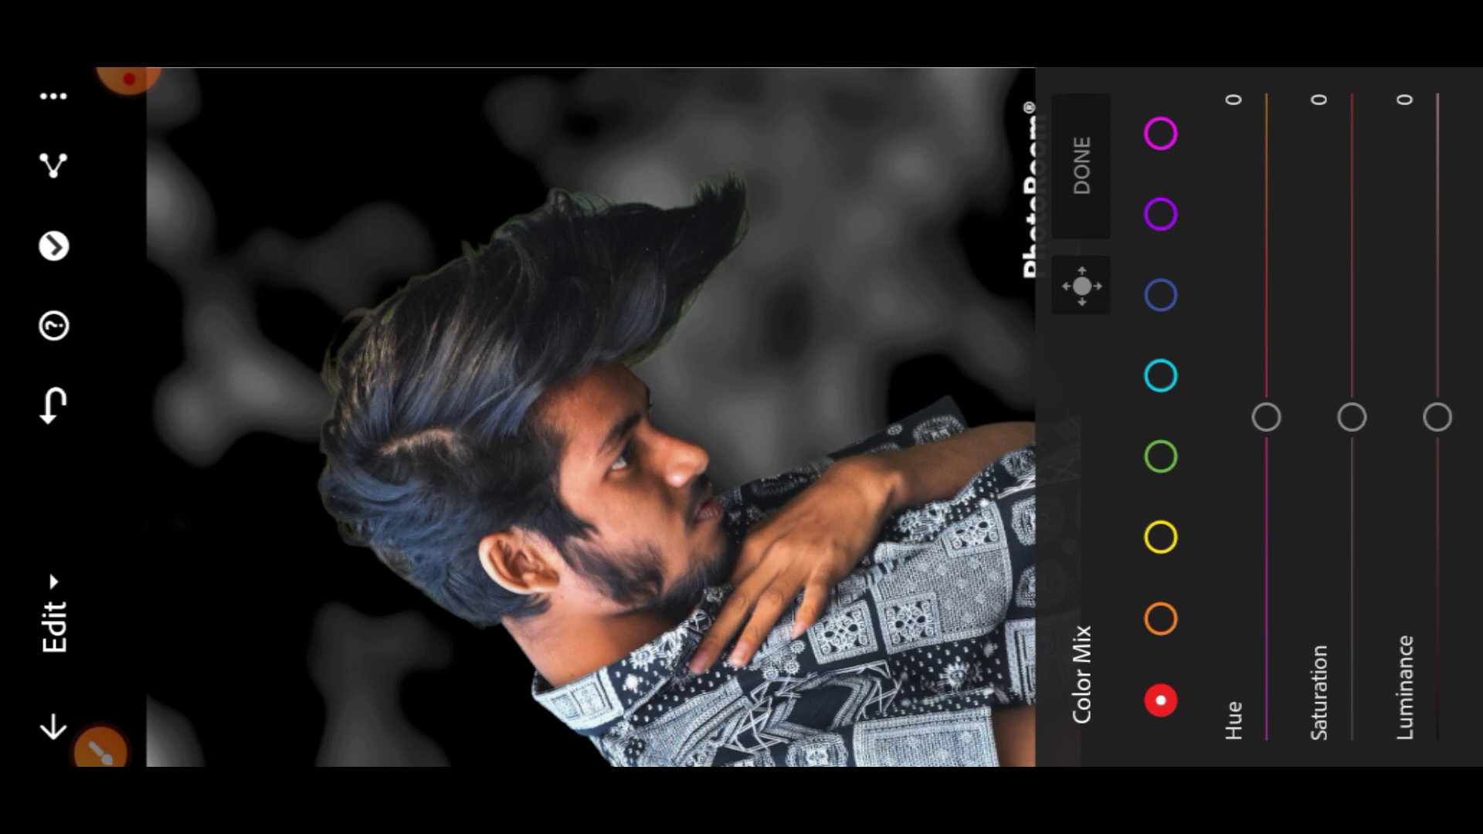
left_click_drag(1352, 417, 1352, 624)
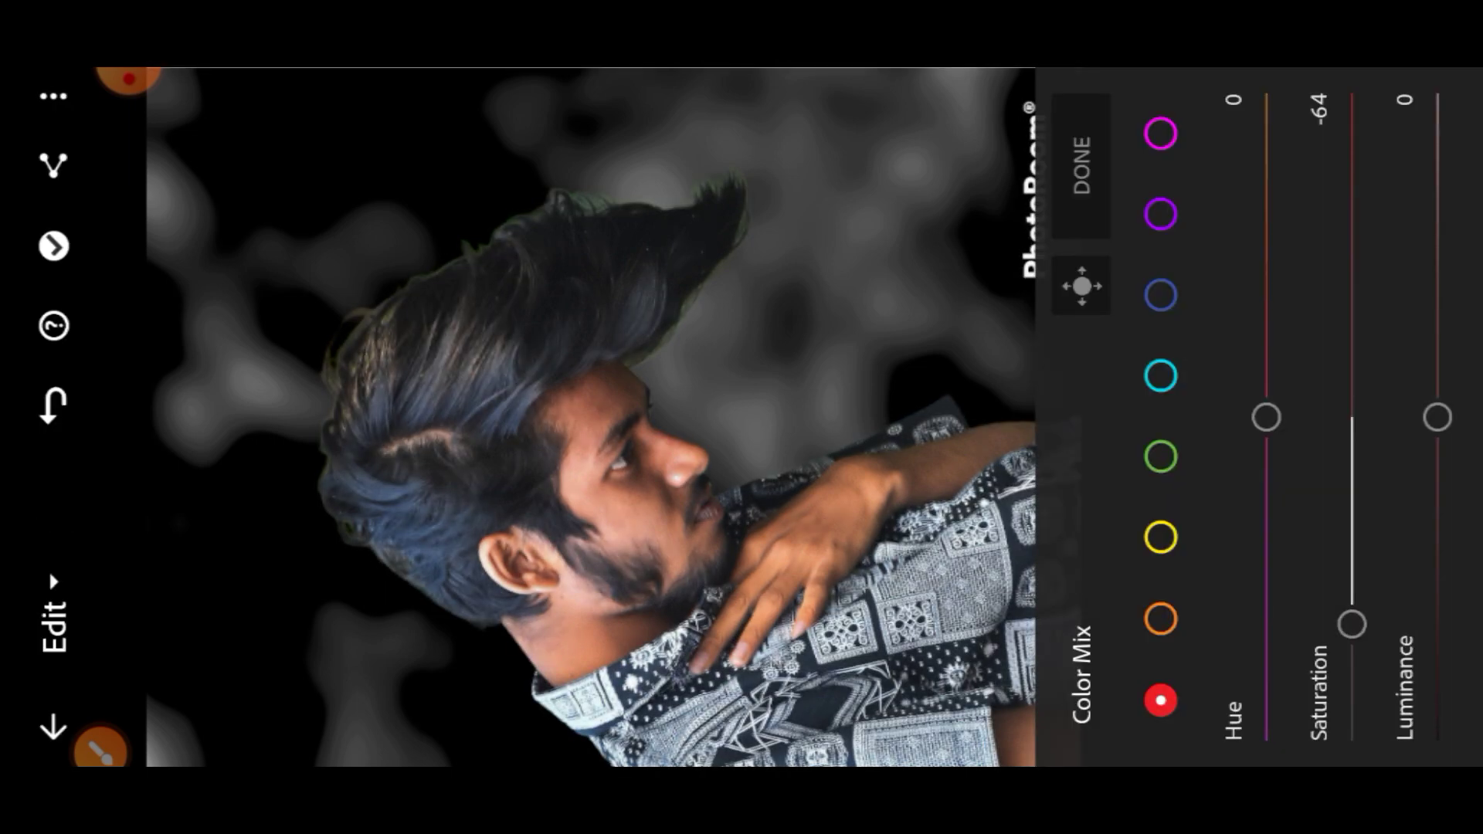
mouse_move(1437, 417)
left_mouse_down()
mouse_move(1437, 395)
mouse_move(1437, 463)
mouse_move(1437, 275)
left_mouse_up()
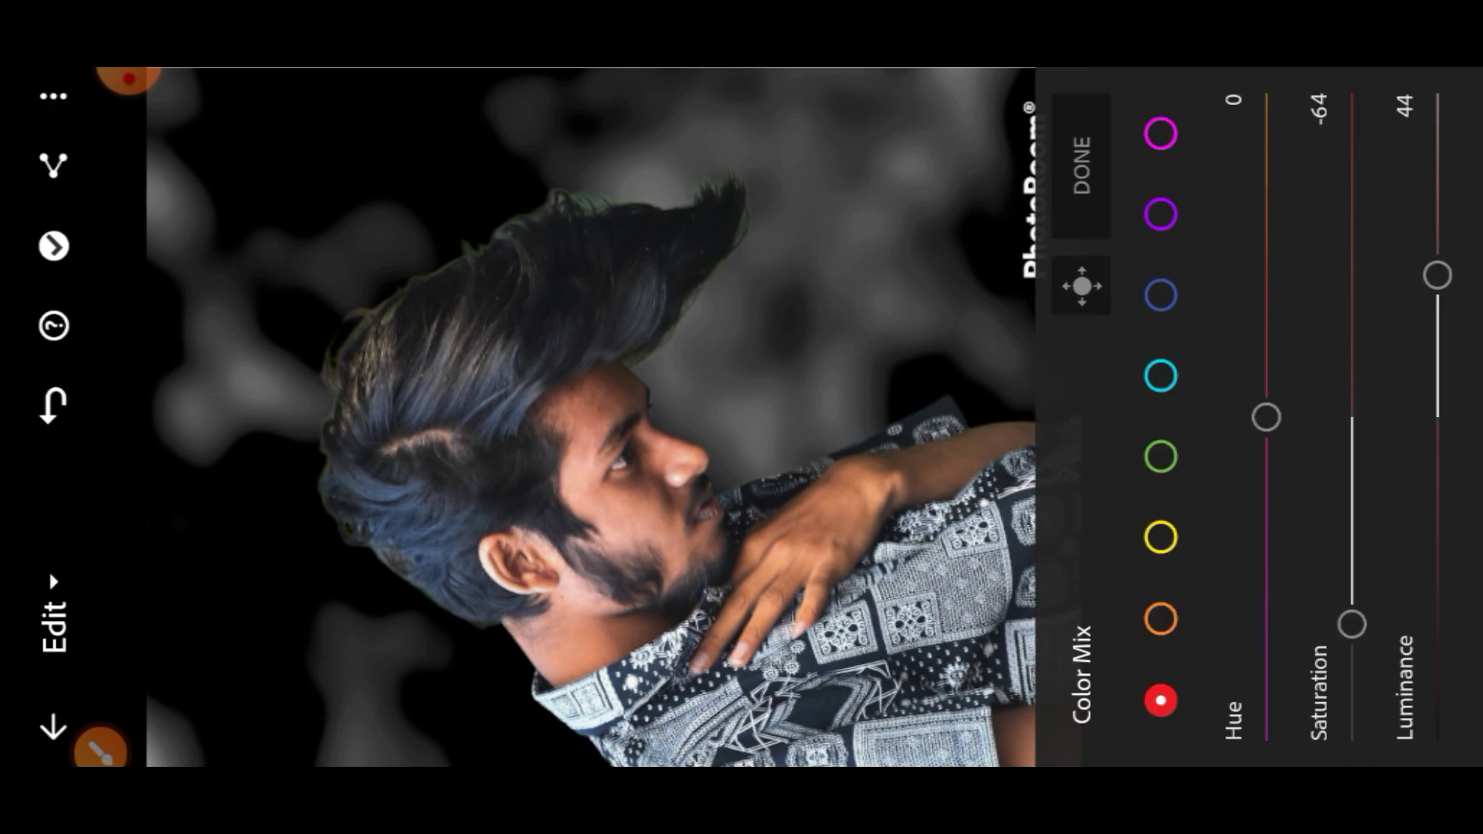
Step: Set Orange saturation to -31 and luminance to 67
left_click(1159, 618)
left_click(128, 99)
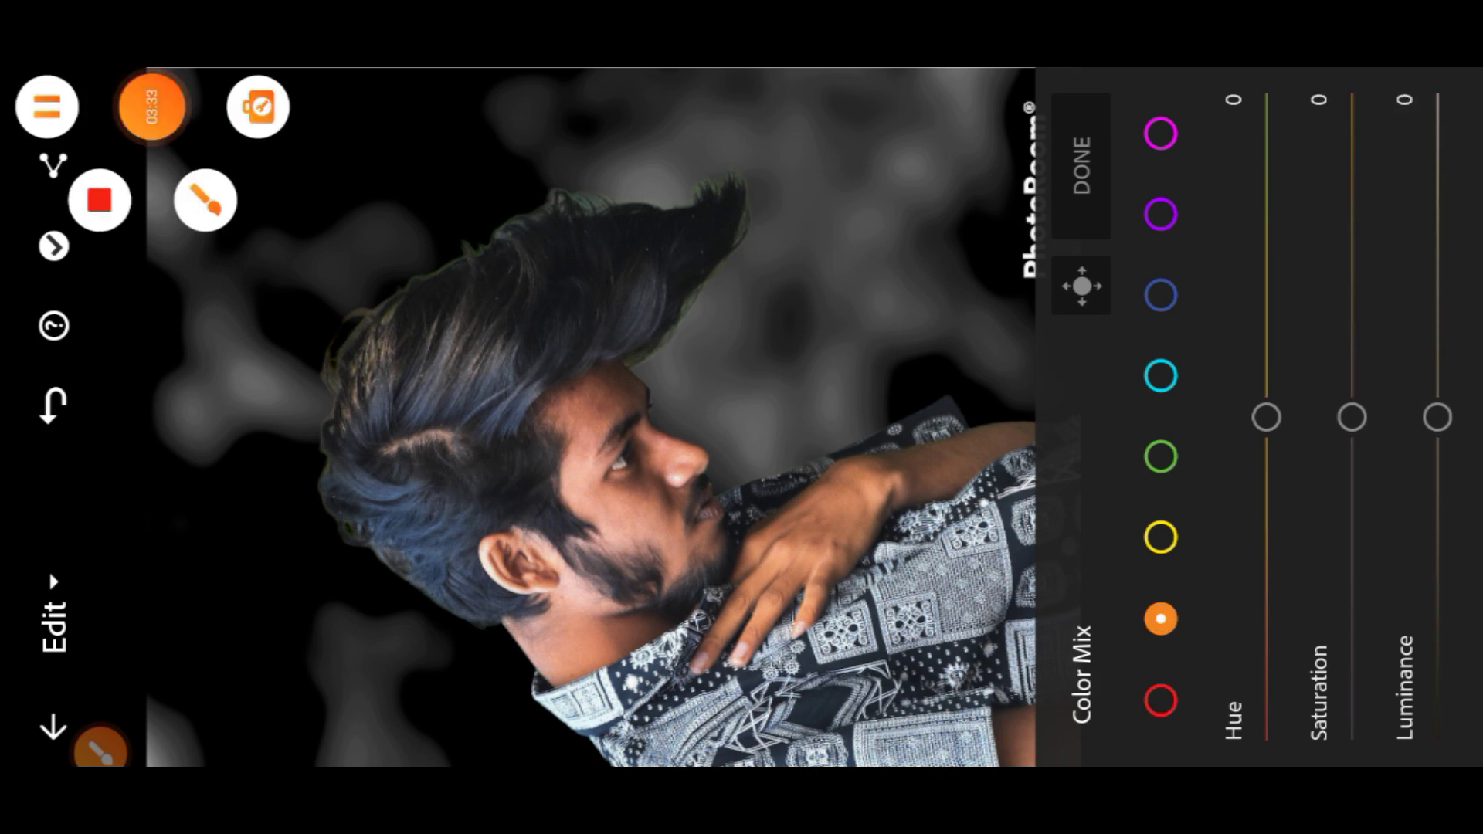
mouse_move(1351, 417)
left_mouse_down()
mouse_move(1351, 534)
mouse_move(1352, 517)
left_mouse_up()
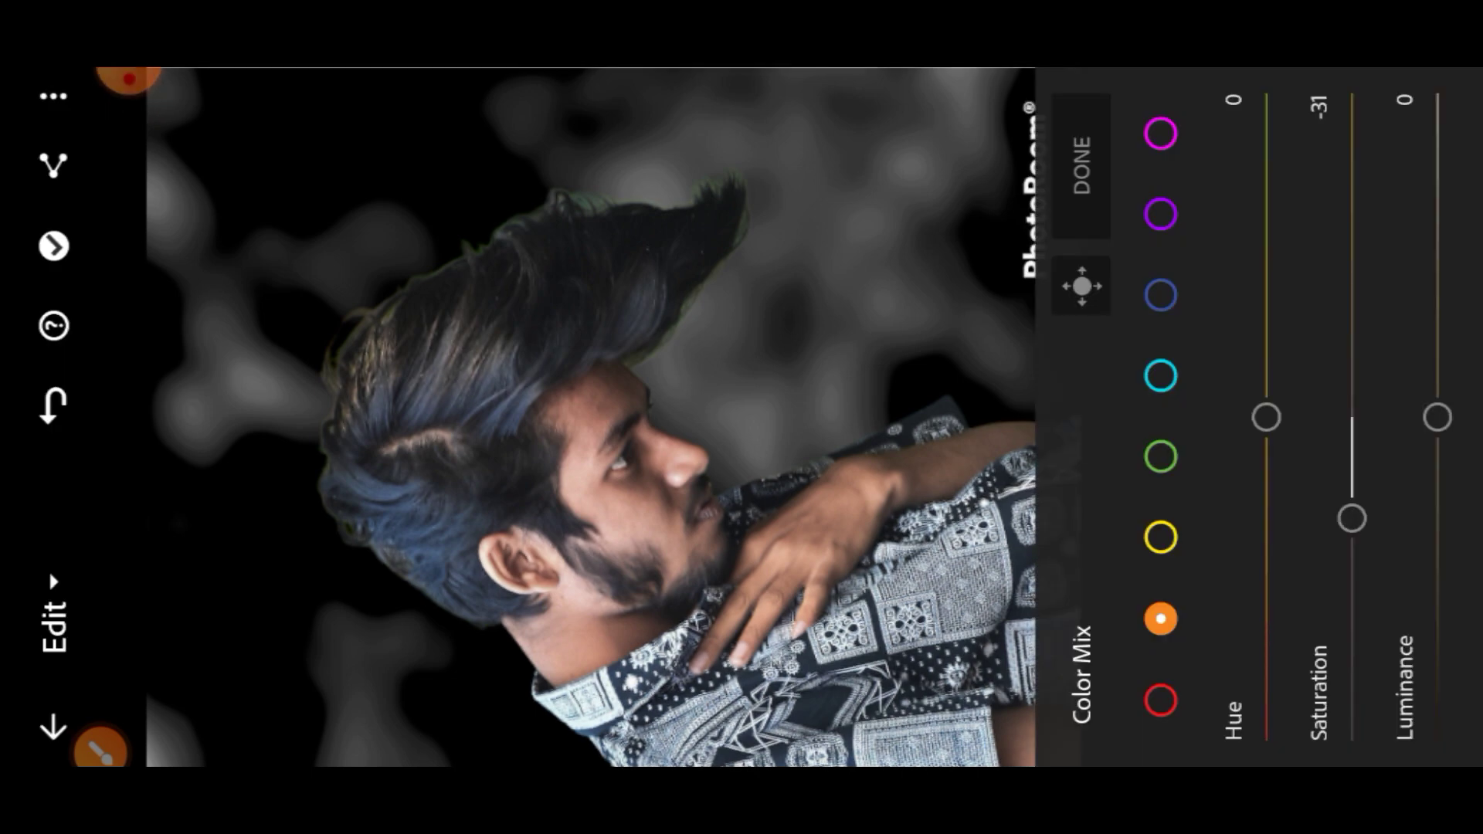
mouse_move(1436, 417)
left_mouse_down()
mouse_move(1437, 397)
mouse_move(1437, 526)
mouse_move(1437, 202)
left_mouse_up()
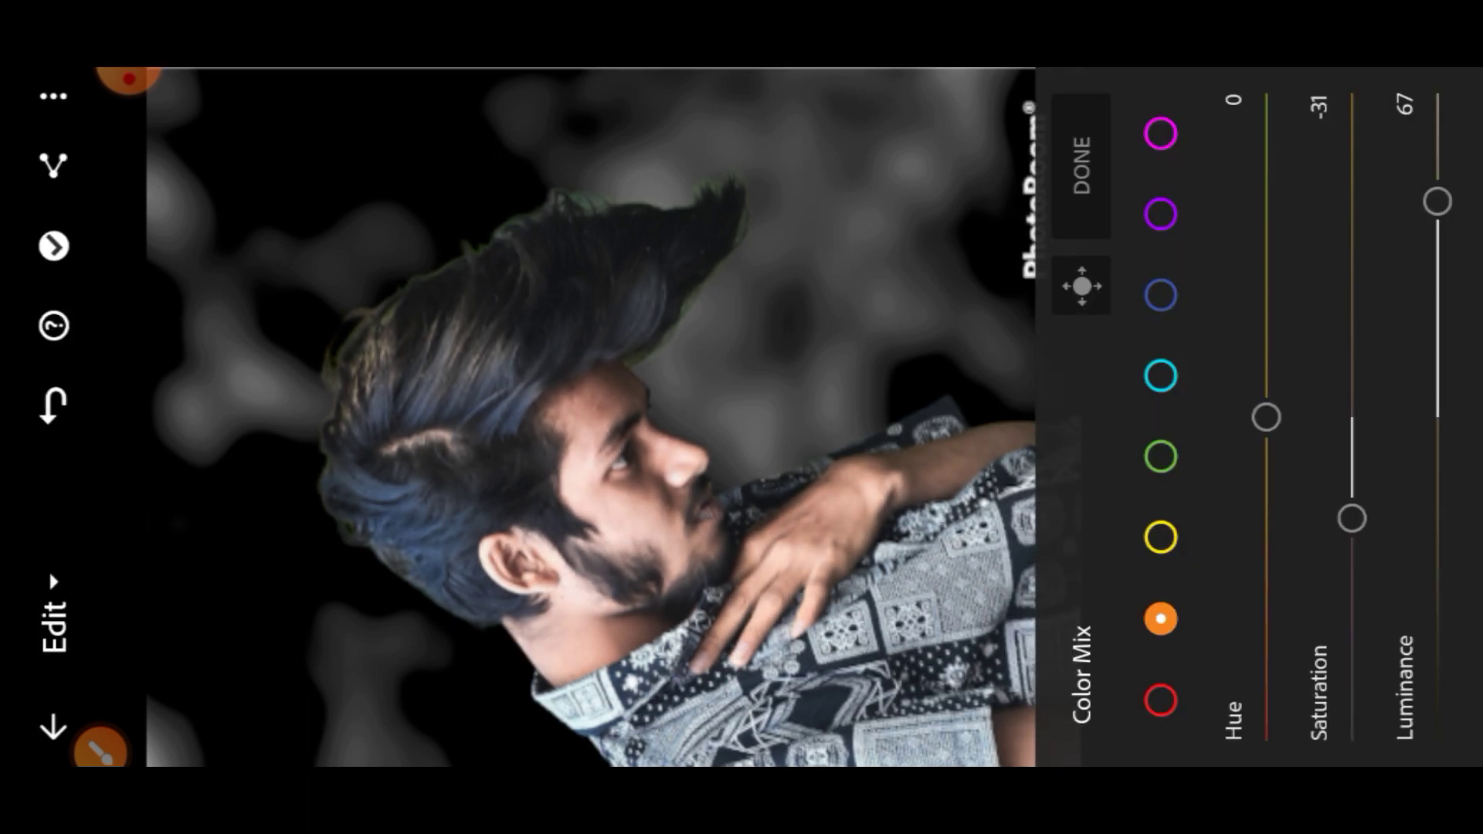
Step: Fully desaturate Blue and Green to -100 and close Color Mix
left_click(1160, 294)
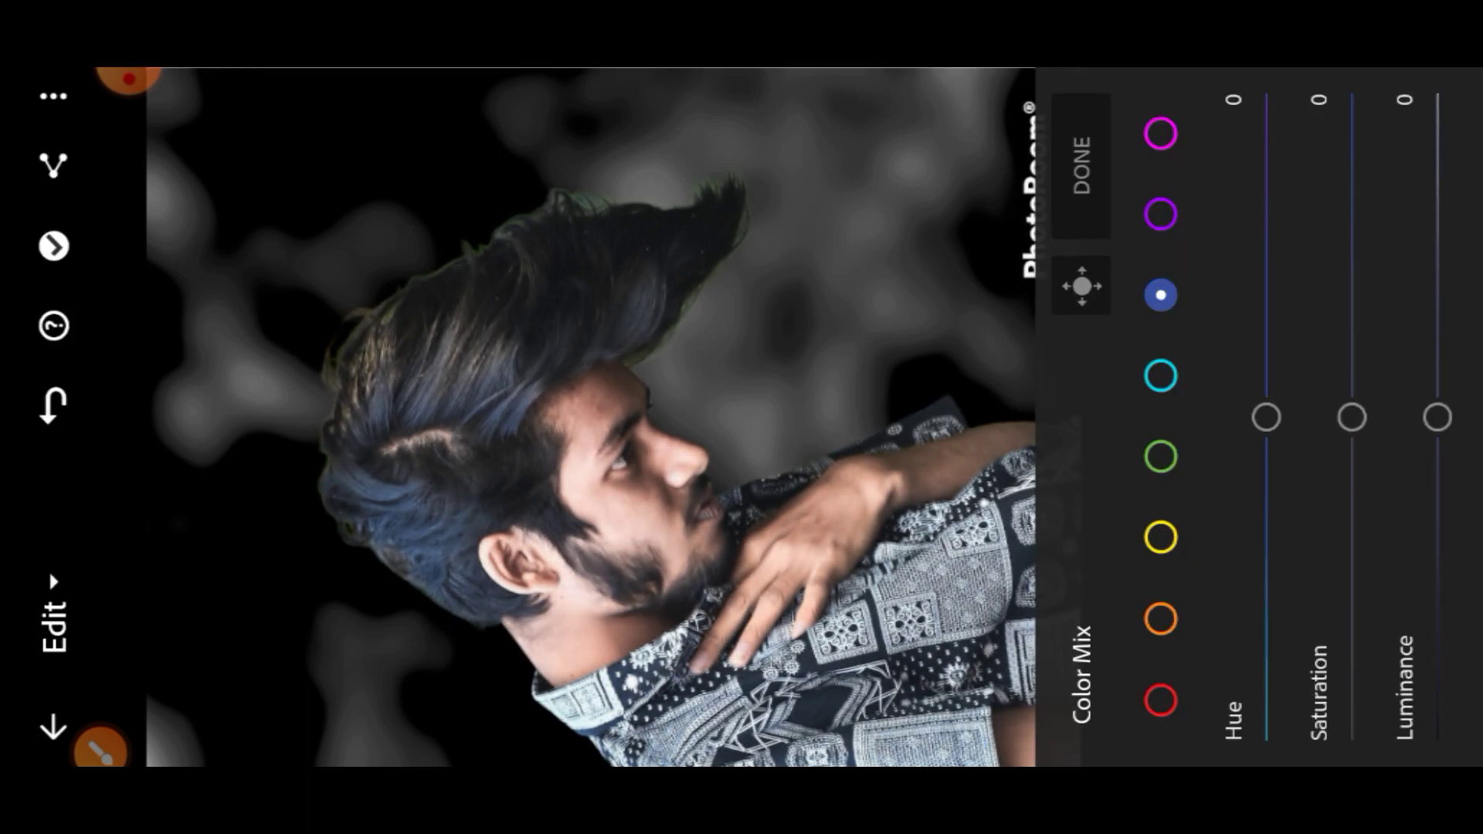
left_click_drag(1352, 417, 1352, 740)
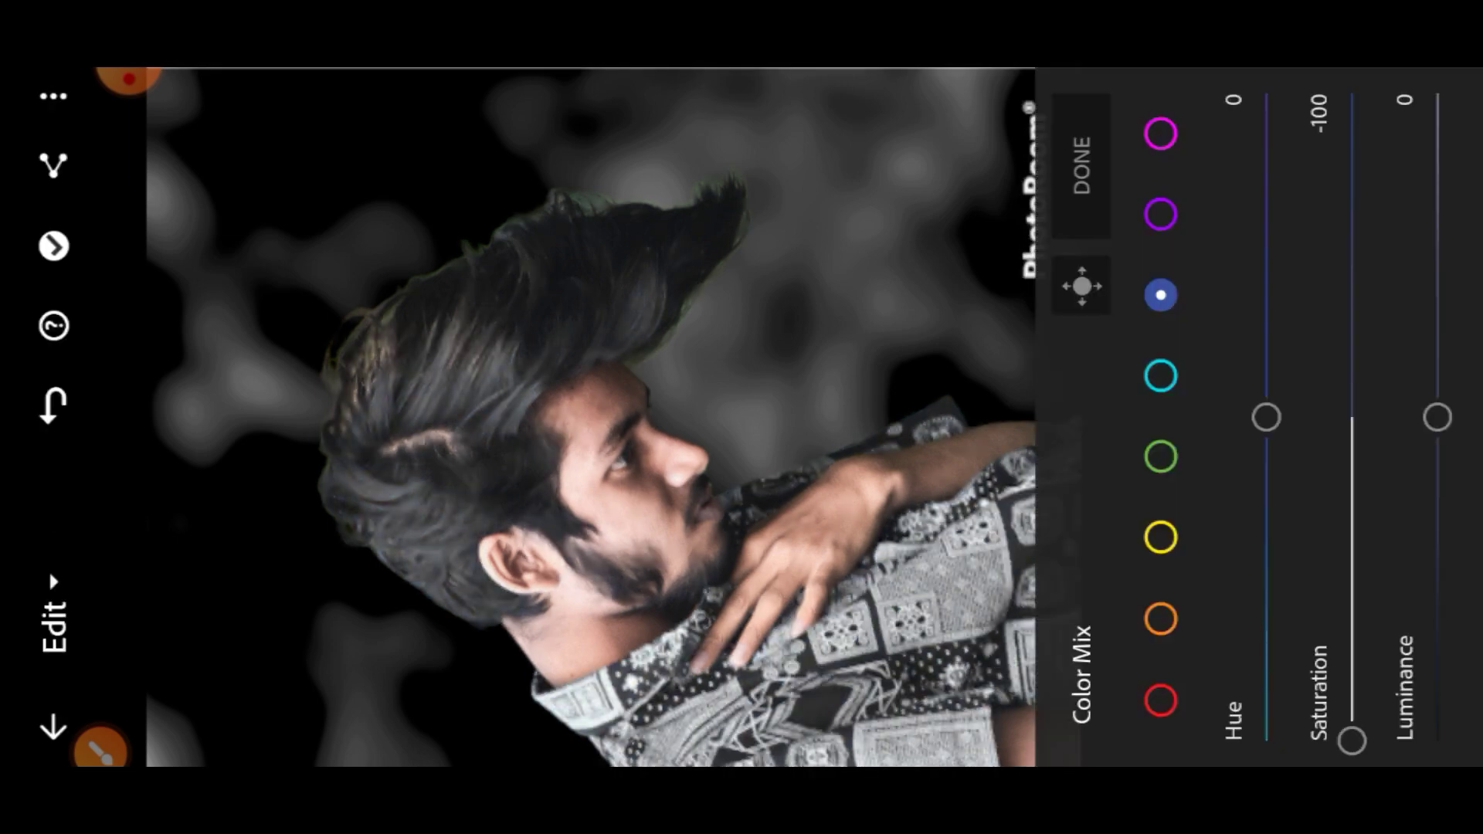
left_click(1160, 455)
left_click_drag(1351, 417, 1351, 740)
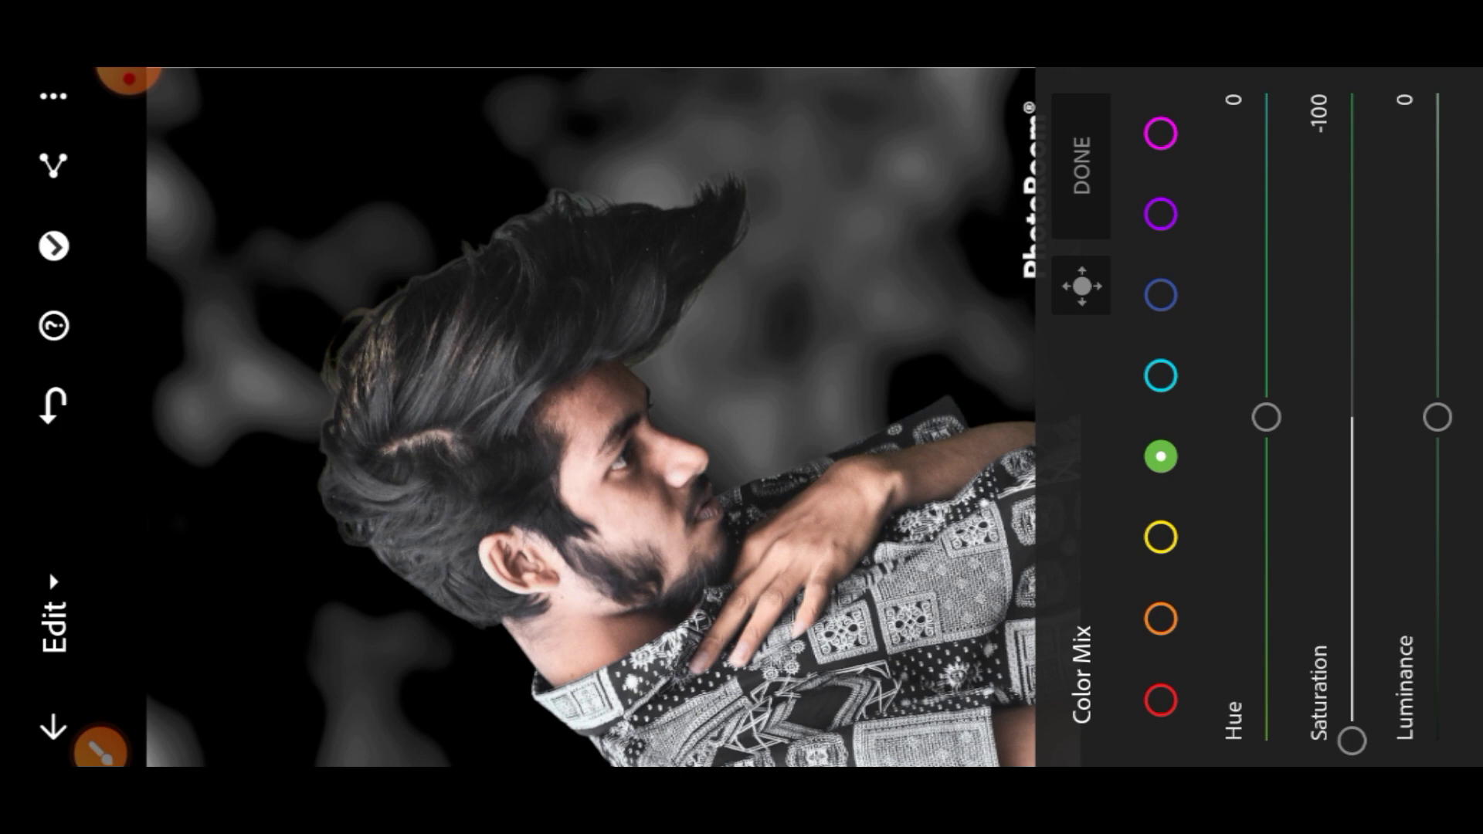
left_click(1080, 167)
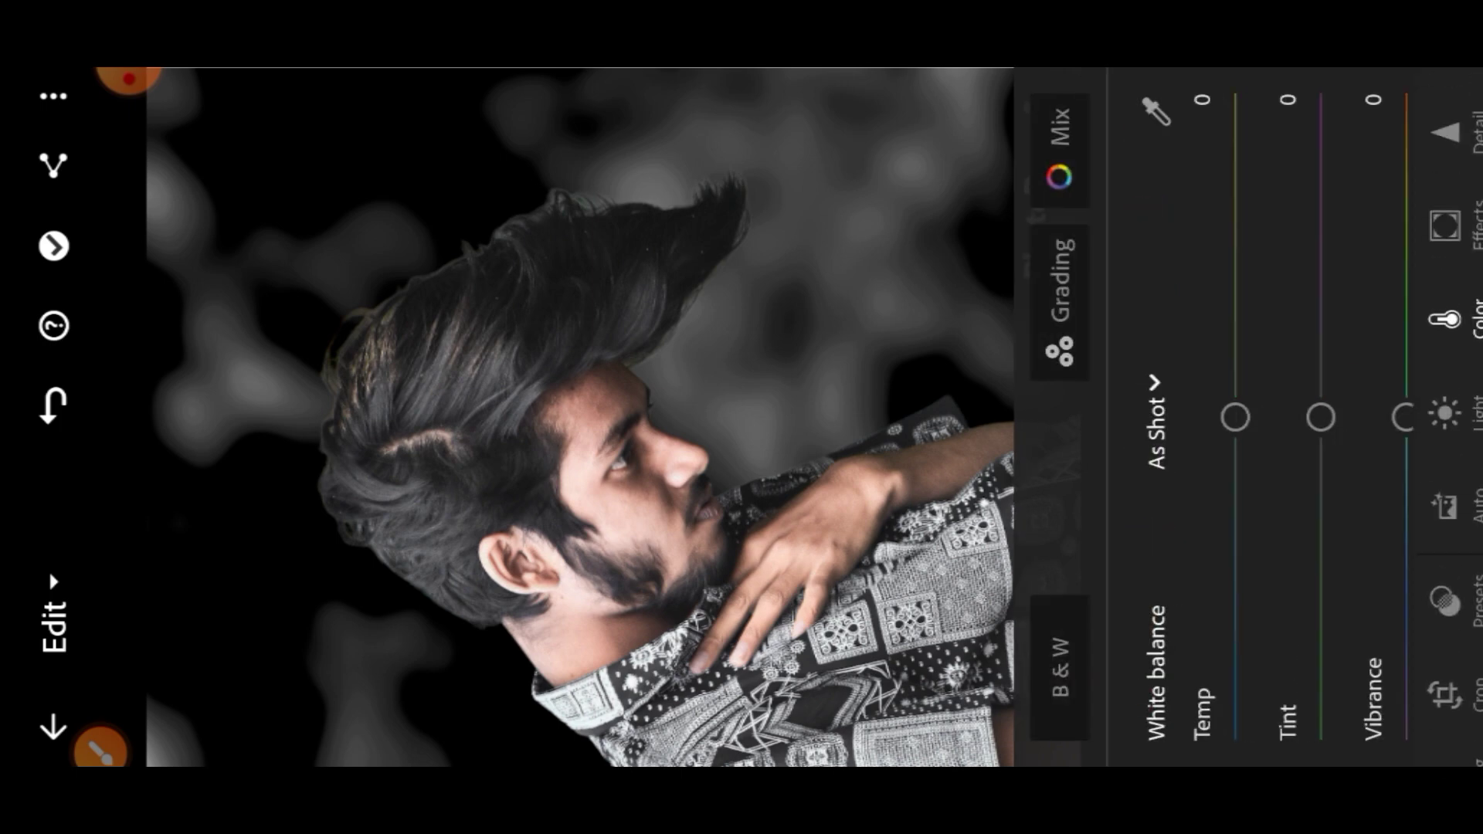
Step: Share the edited portrait from Lightroom to Snapseed via Share to…
left_click(53, 165)
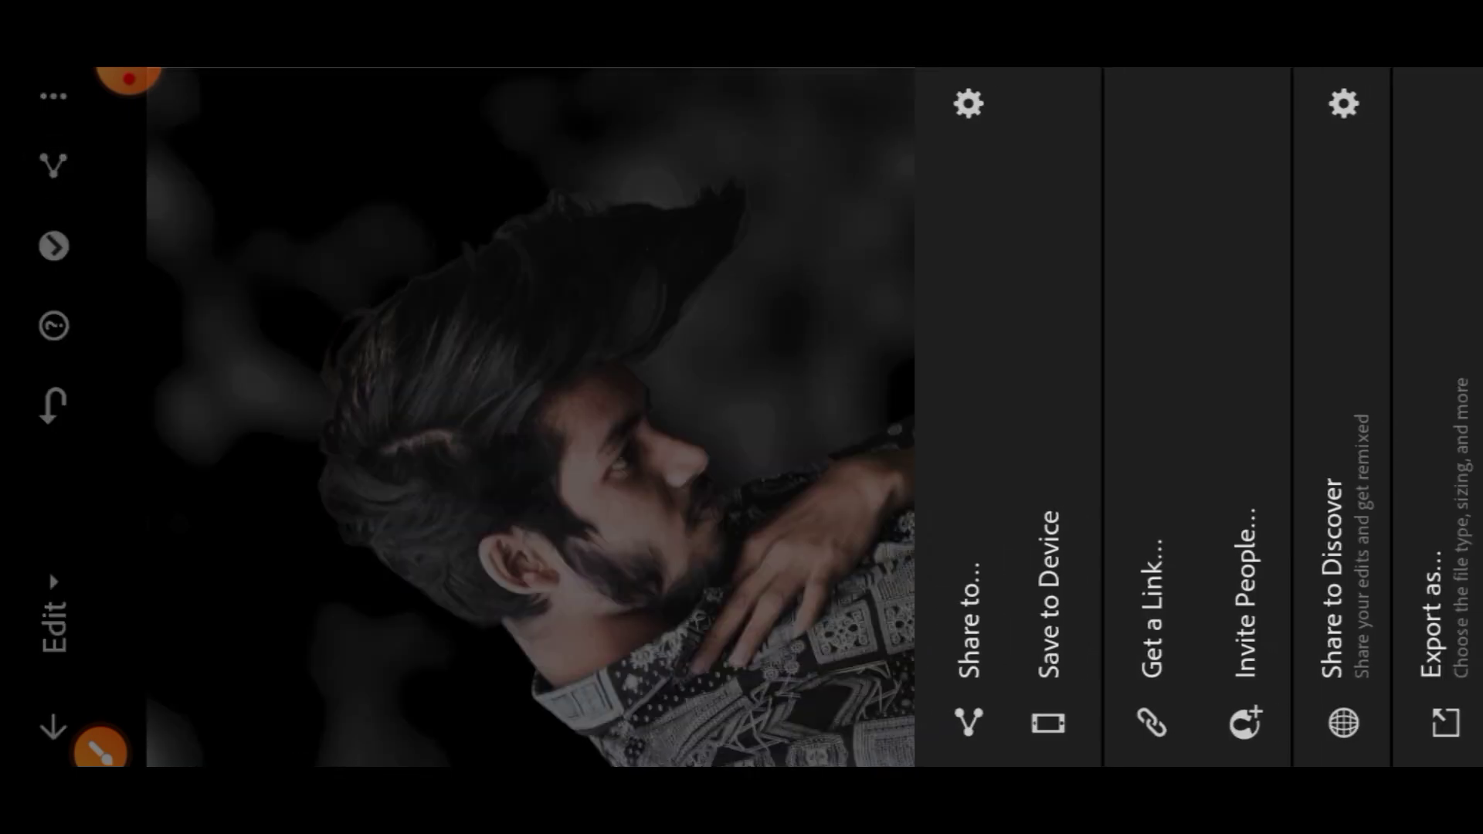
left_click(1048, 610)
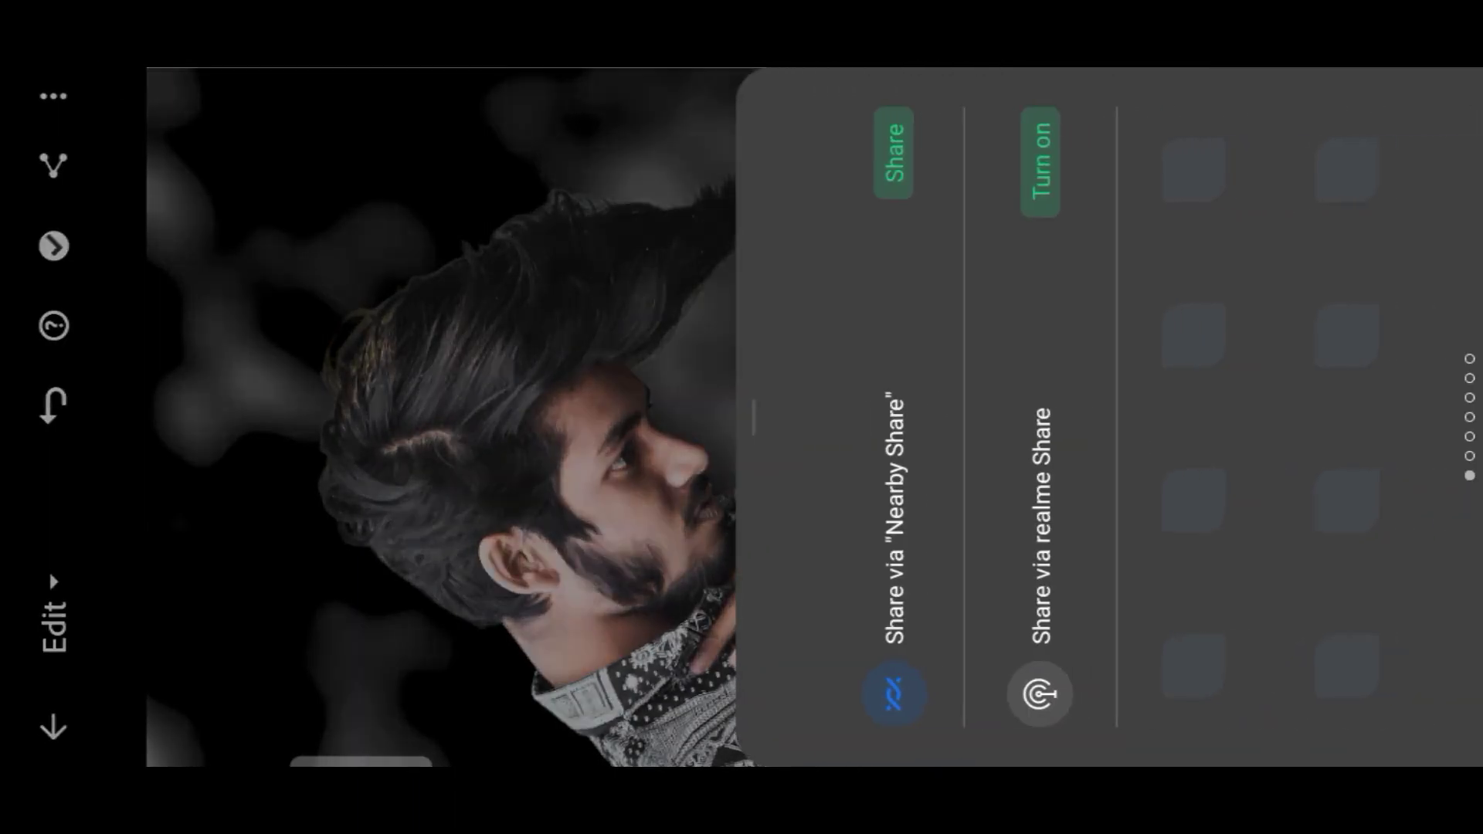
left_click_drag(1267, 309, 1266, 541)
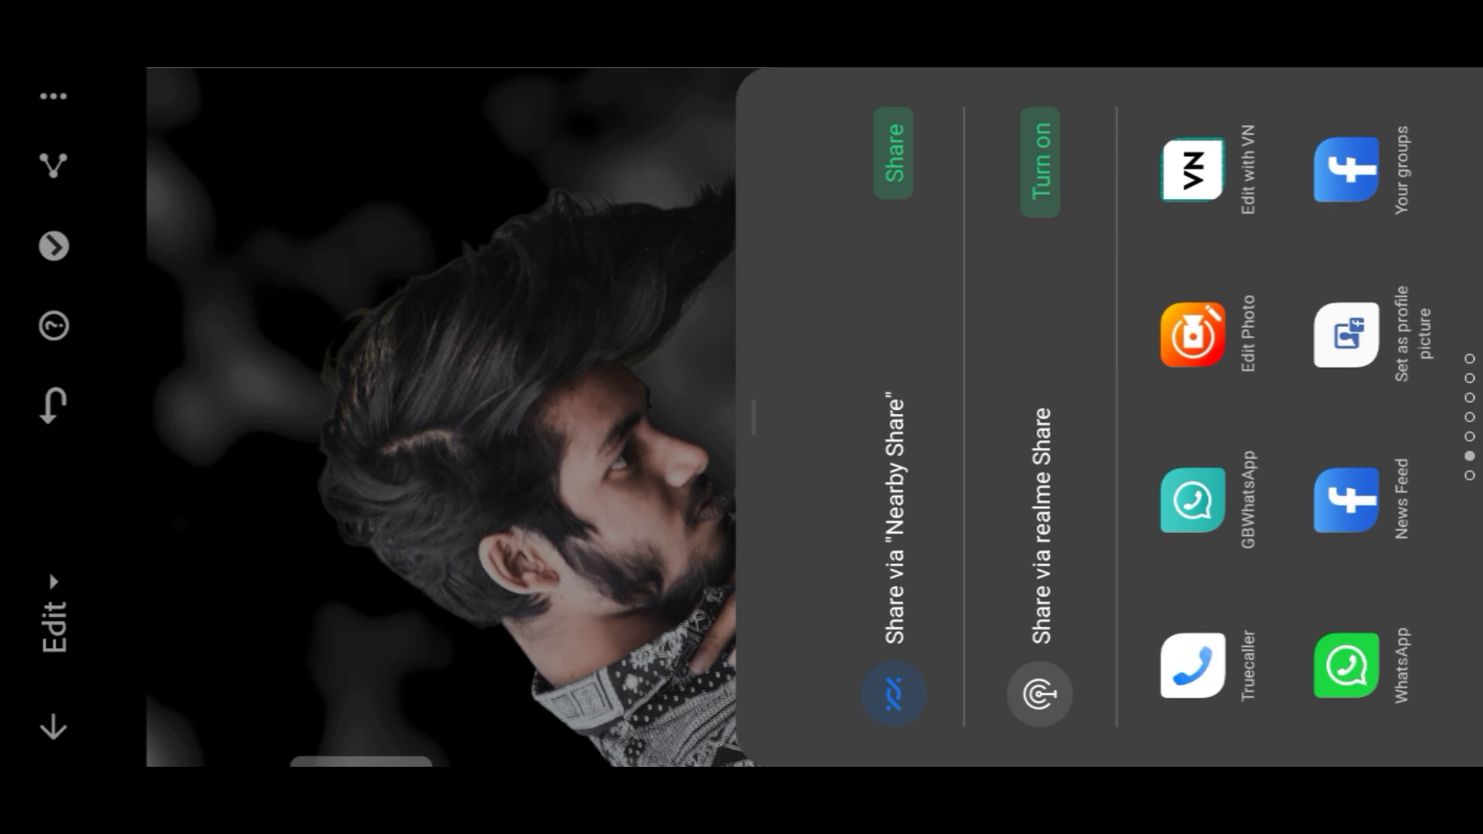
left_click_drag(1267, 309, 1267, 540)
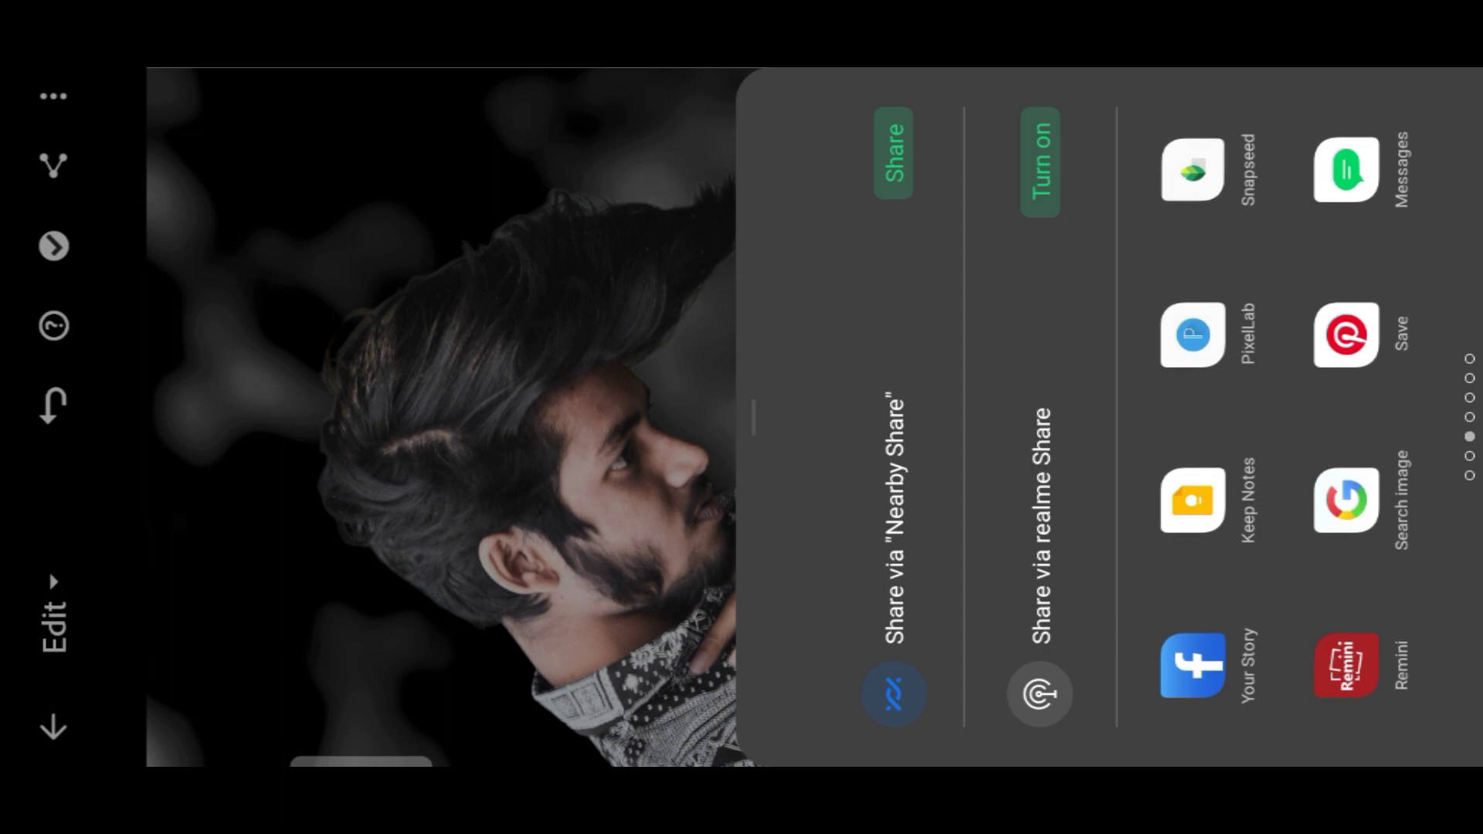
left_click(1192, 169)
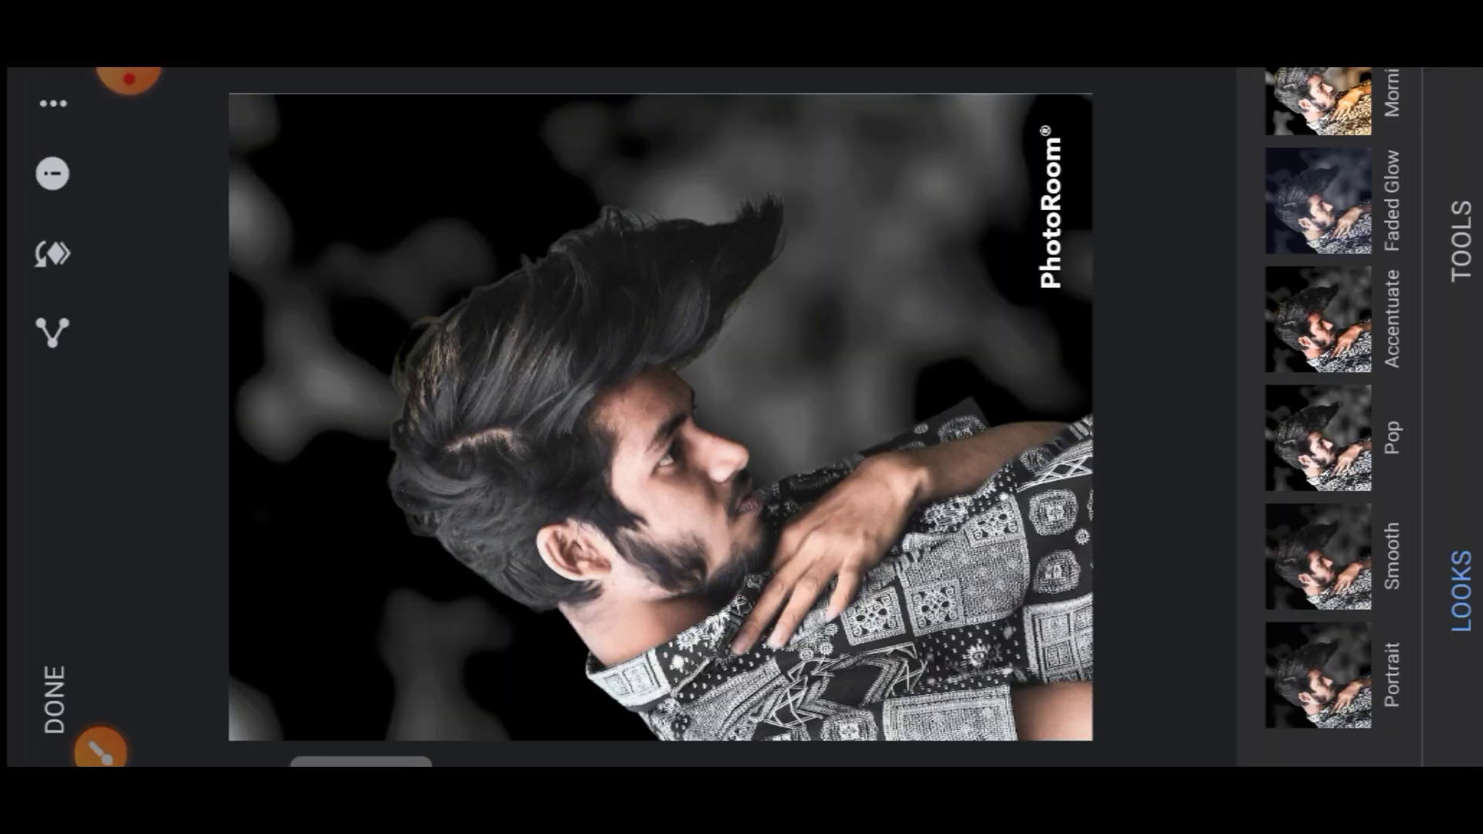
Step: Switch Snapseed from Looks to Tools and open the Selective tool on the portrait
left_click(129, 106)
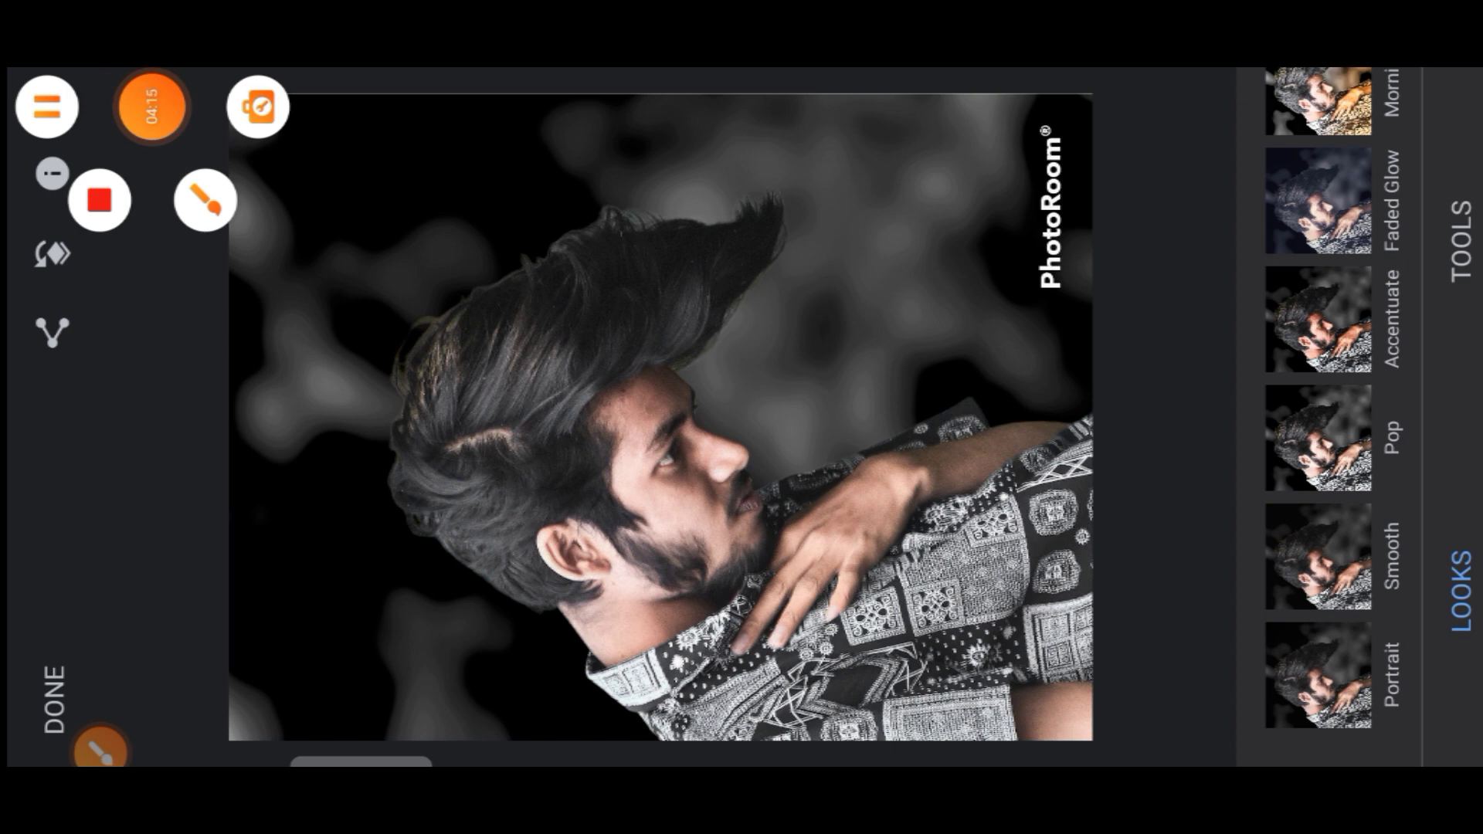
left_click(1459, 242)
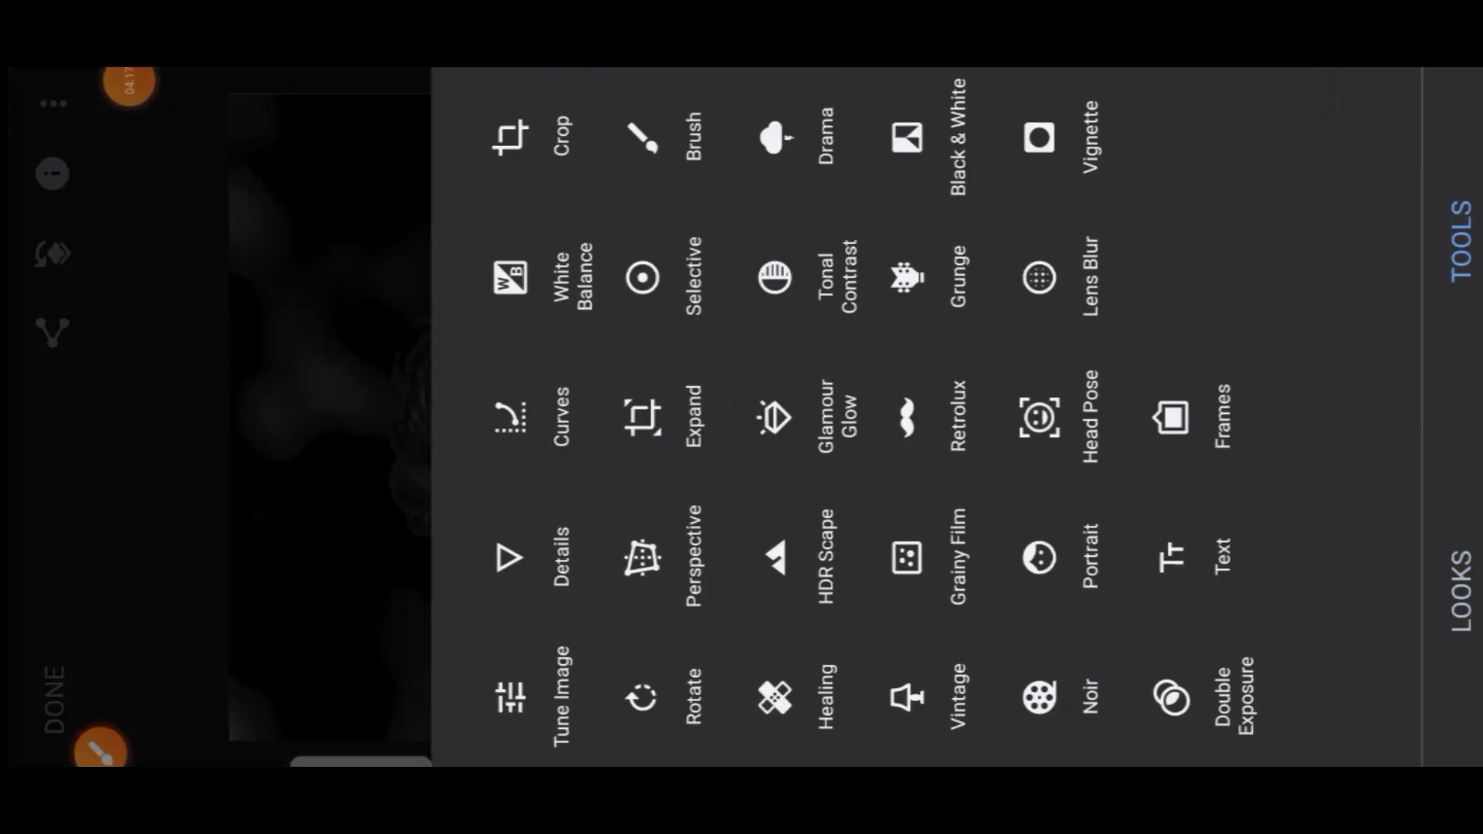
left_click(100, 726)
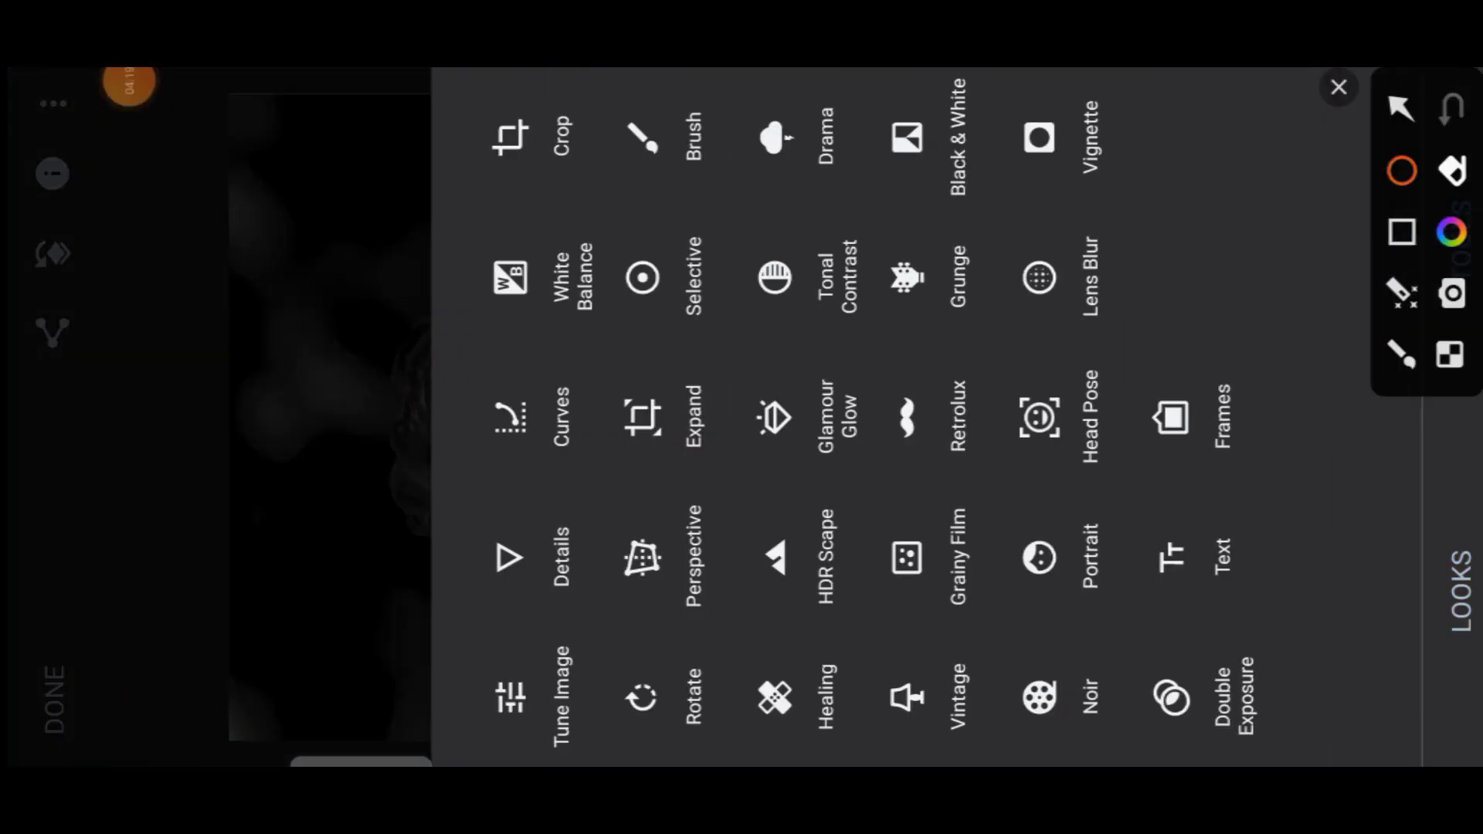
left_click_drag(589, 393, 784, 194)
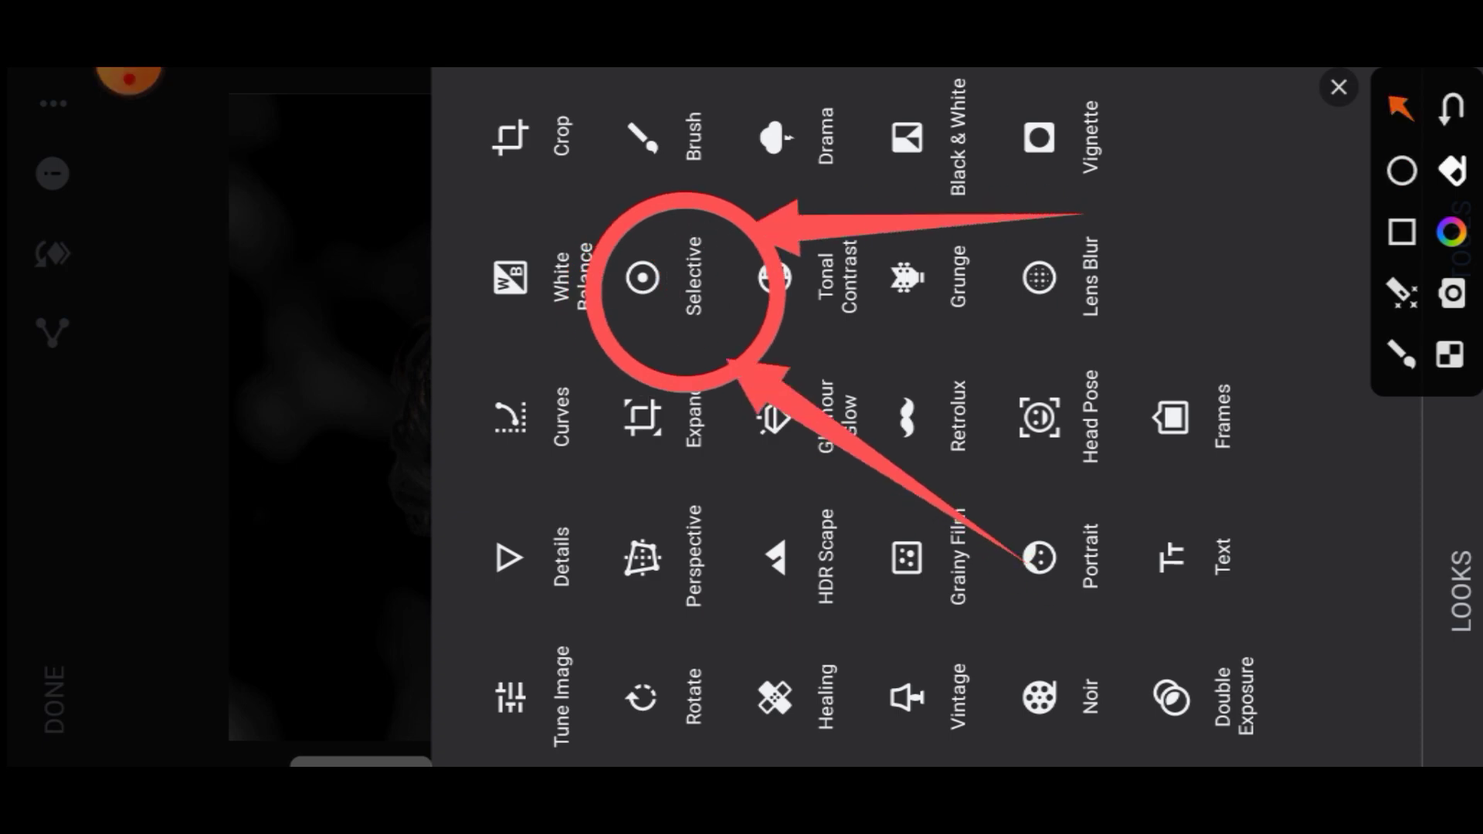
left_click(1339, 87)
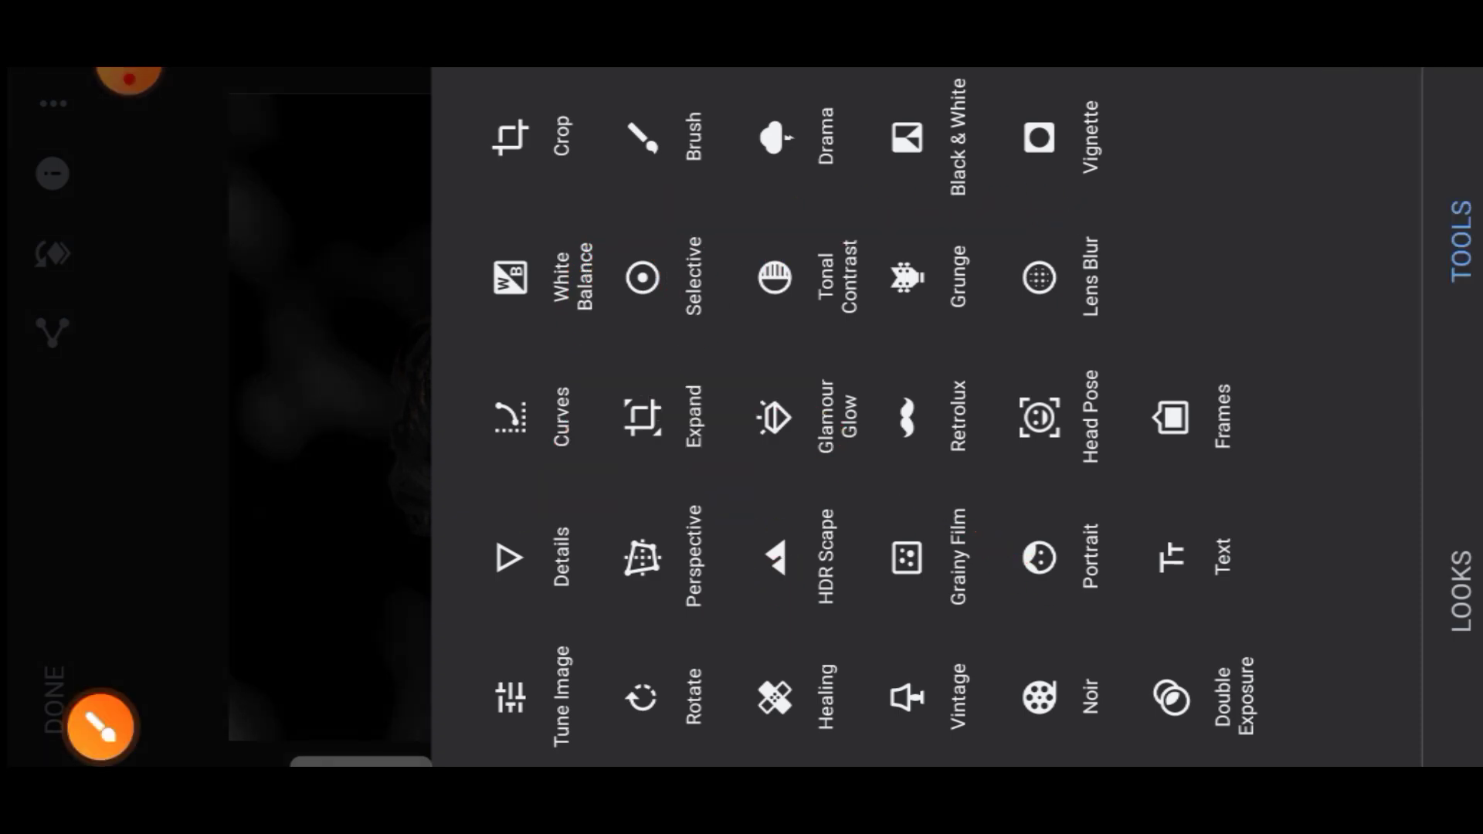
left_click(642, 277)
Step: Place a Selective point on the forehead and raise its Brightness to +54
scroll(695, 386, "up", 5)
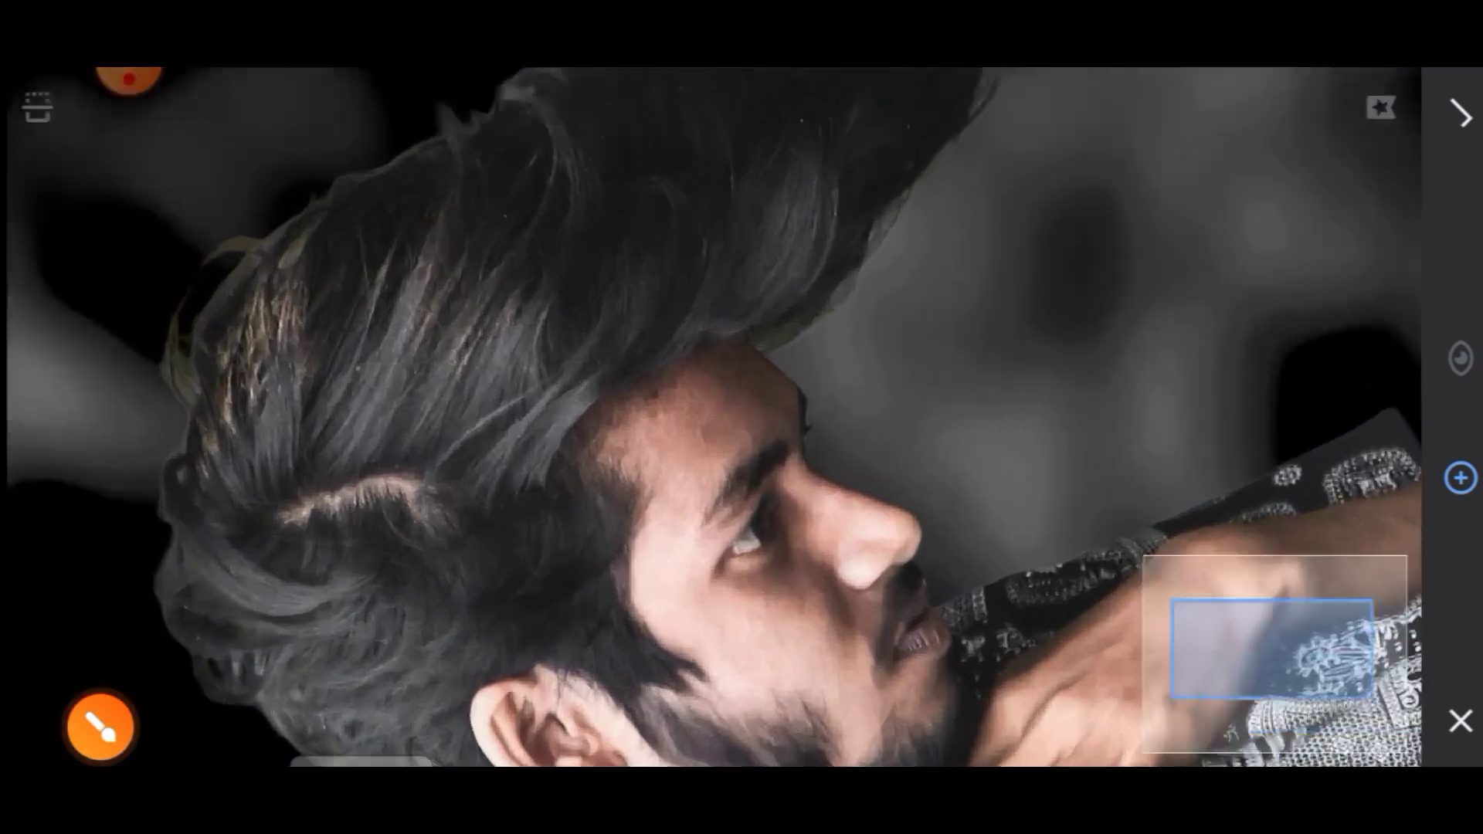
scroll(695, 386, "up", 3)
left_click(645, 375)
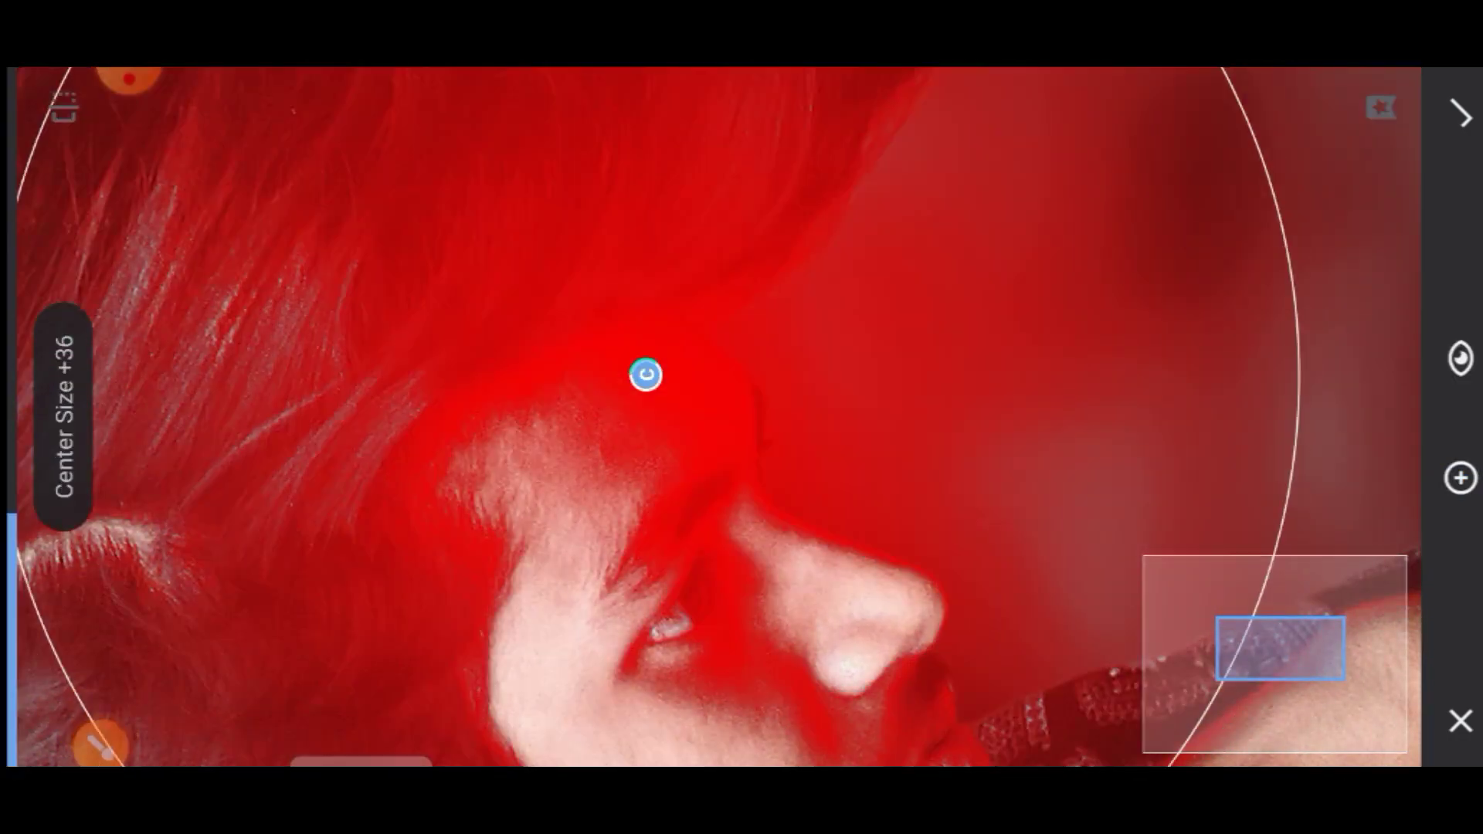
scroll(646, 374, "down", 5)
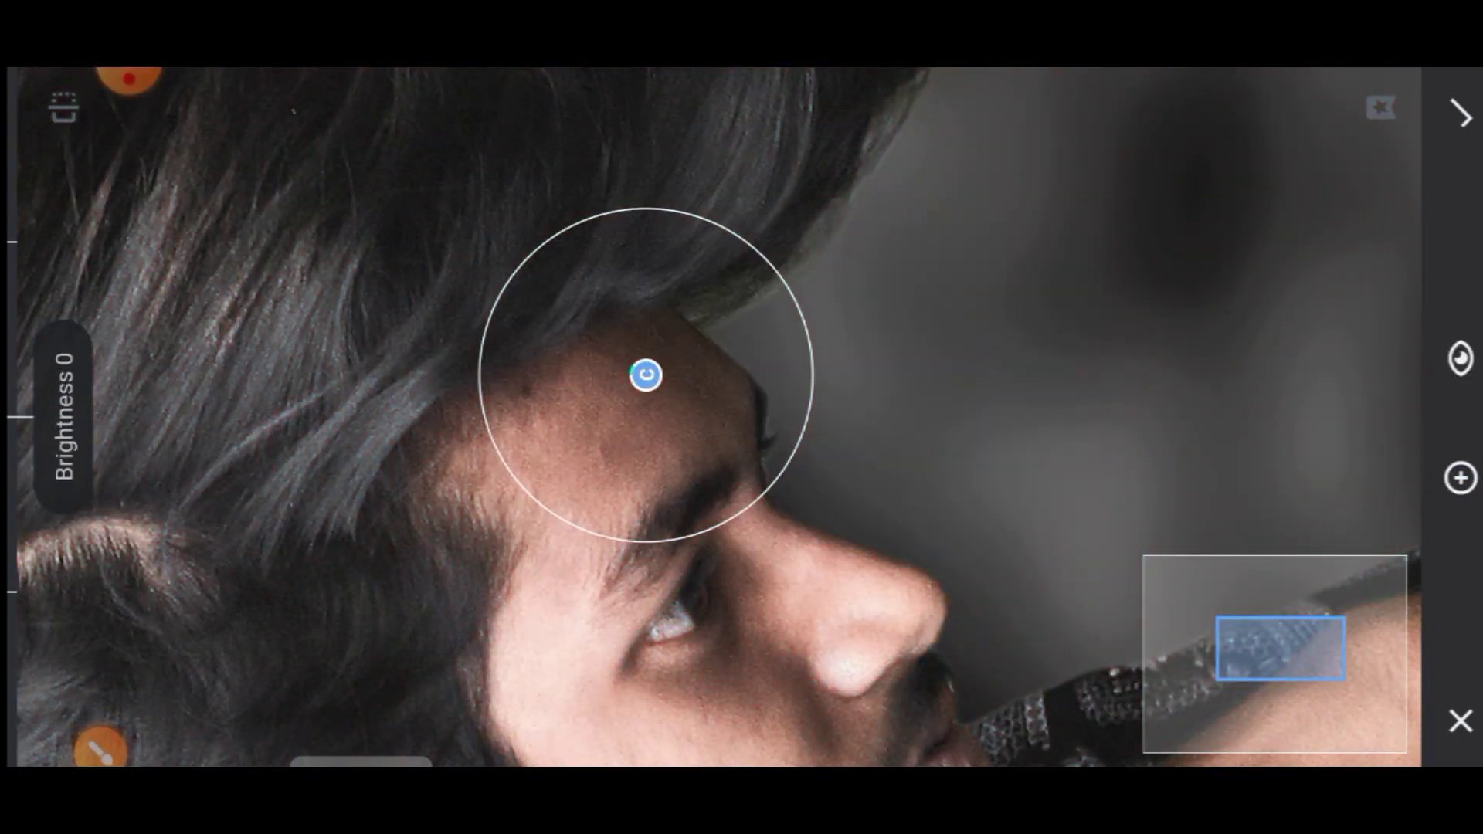
mouse_move(772, 502)
left_mouse_down()
mouse_move(772, 309)
mouse_move(773, 340)
left_mouse_up()
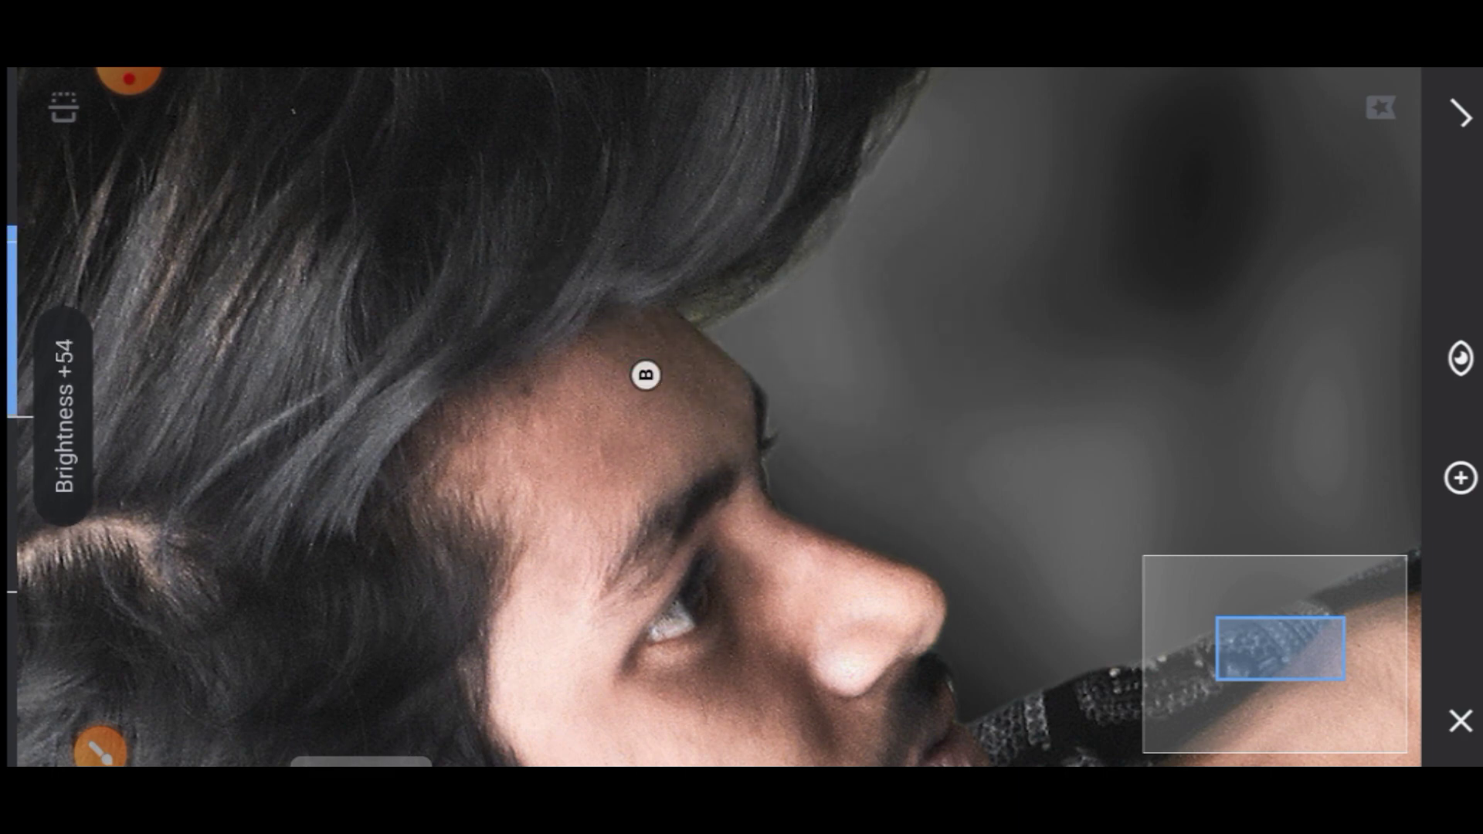
left_click_drag(772, 463, 888, 463)
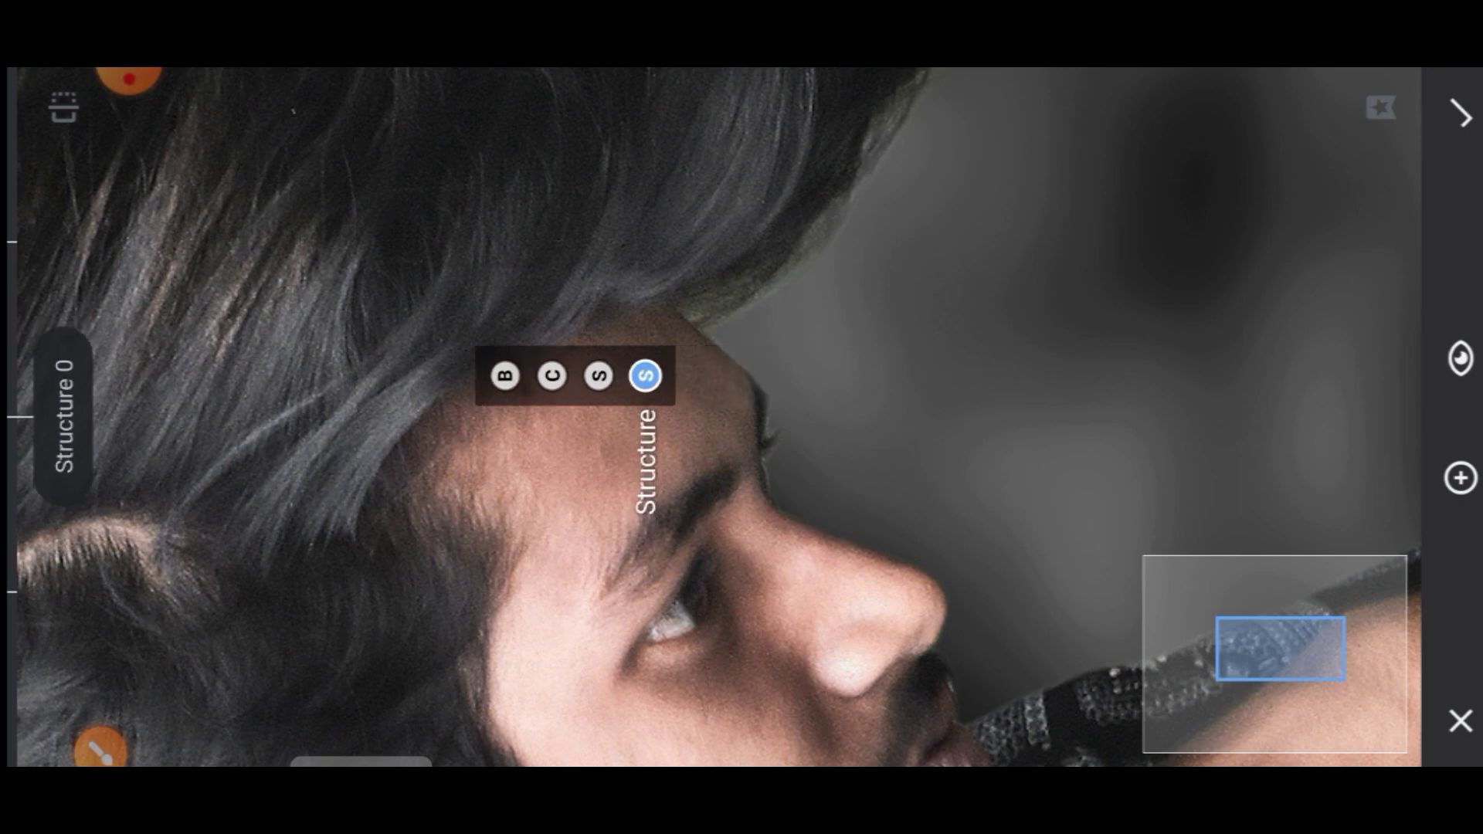
Step: Add a second point near the chin at Brightness -9 and apply the adjustments
mouse_move(888, 633)
left_mouse_down()
mouse_move(845, 579)
mouse_move(828, 381)
mouse_move(712, 248)
mouse_move(656, 247)
left_mouse_up()
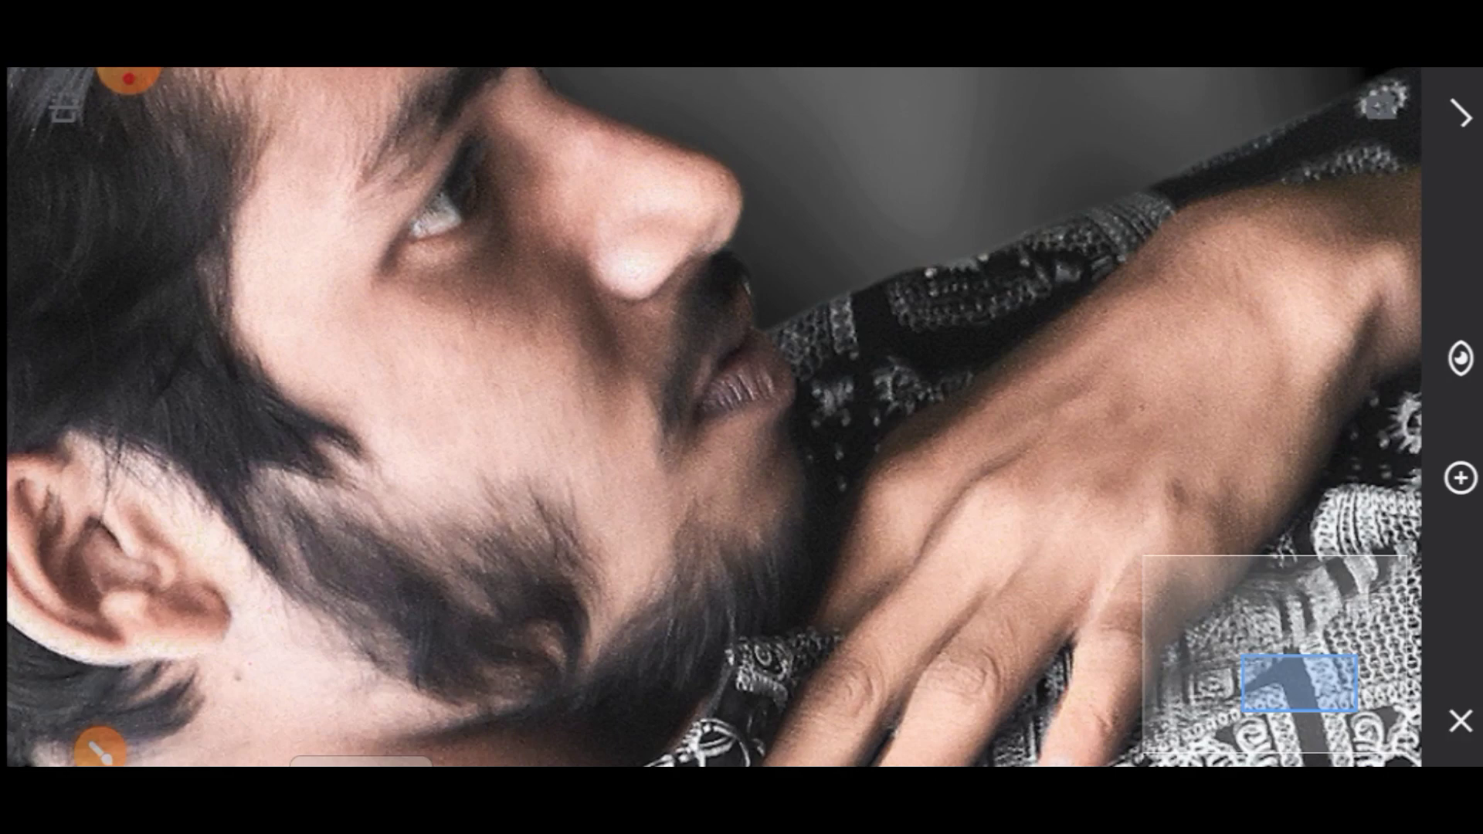
left_click(744, 480)
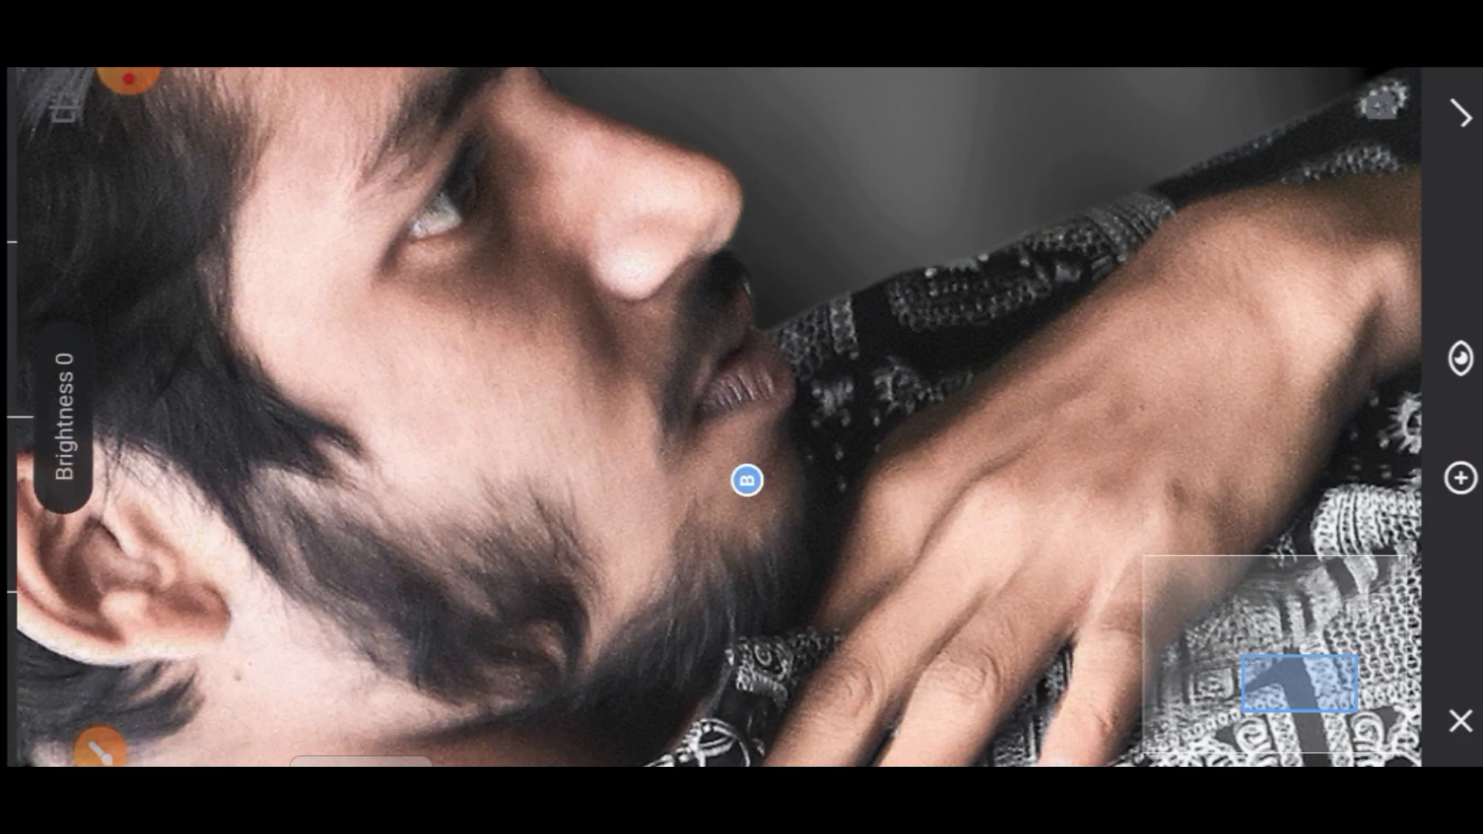
mouse_move(745, 479)
left_mouse_down()
mouse_move(763, 456)
mouse_move(842, 456)
left_mouse_up()
left_click(763, 455)
left_click(1460, 116)
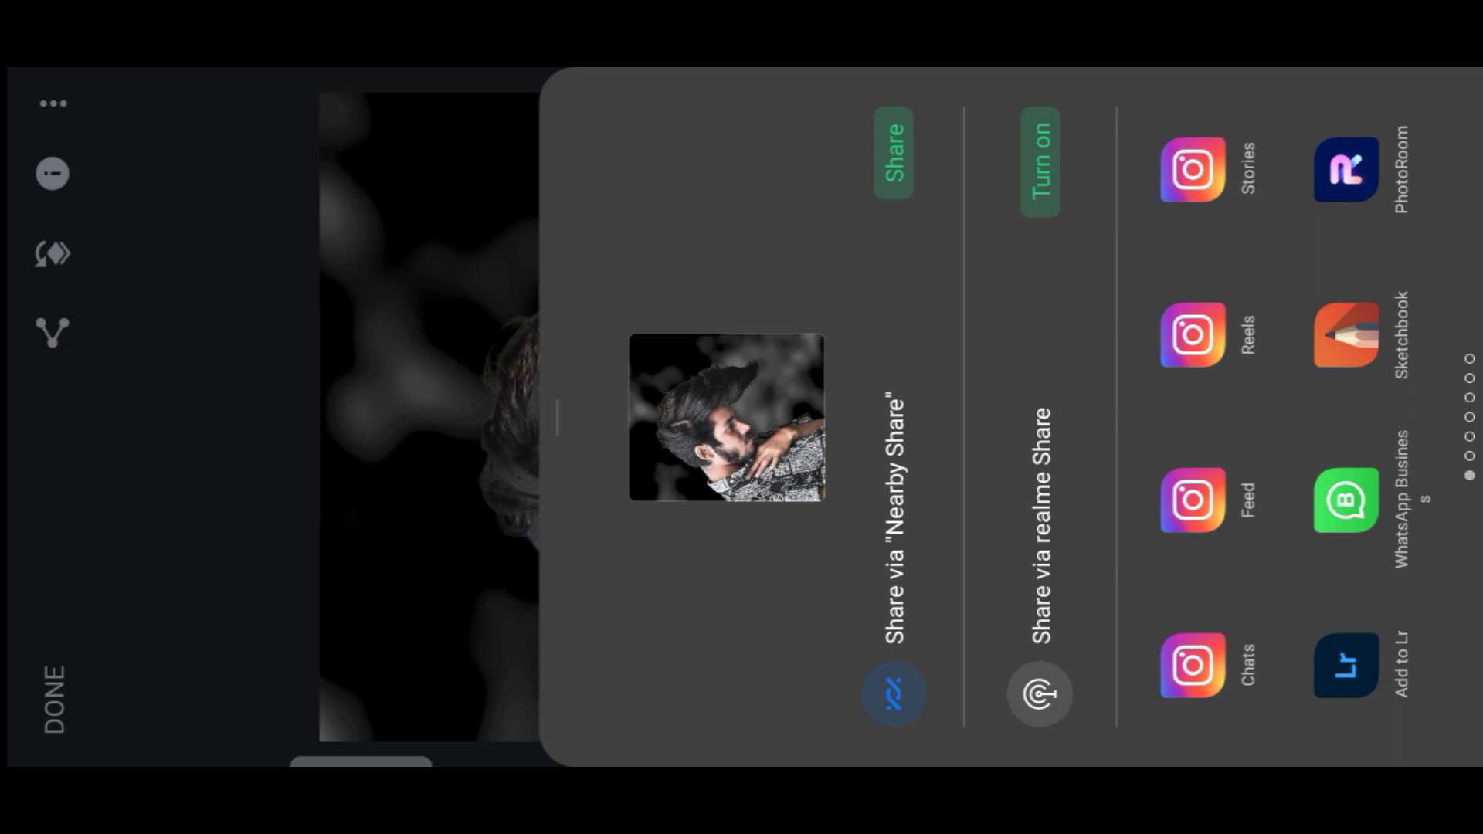
Step: Send the Snapseed photo to SketchBook, discarding the previous sketch
left_click(1346, 335)
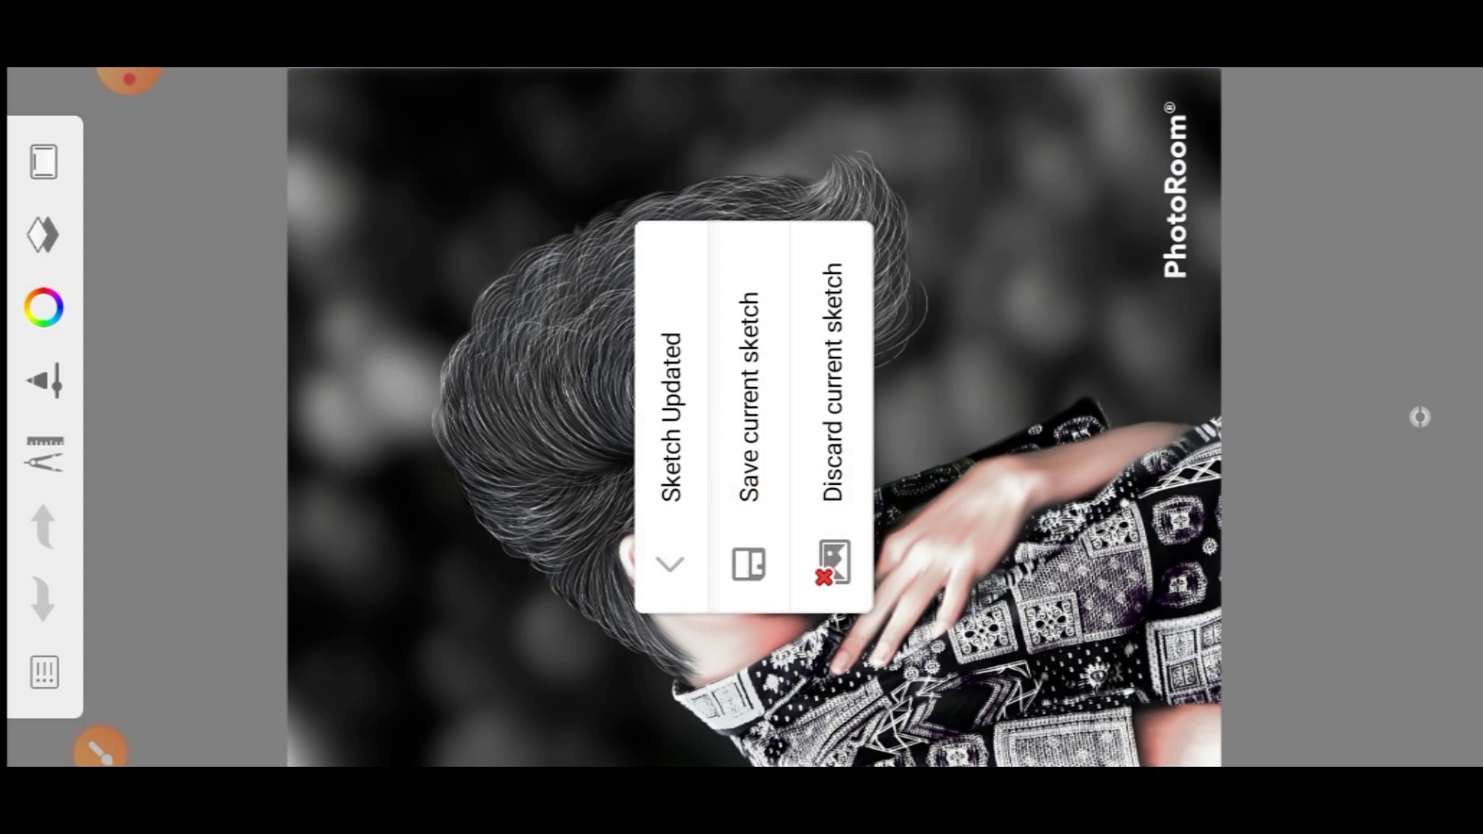
left_click(831, 417)
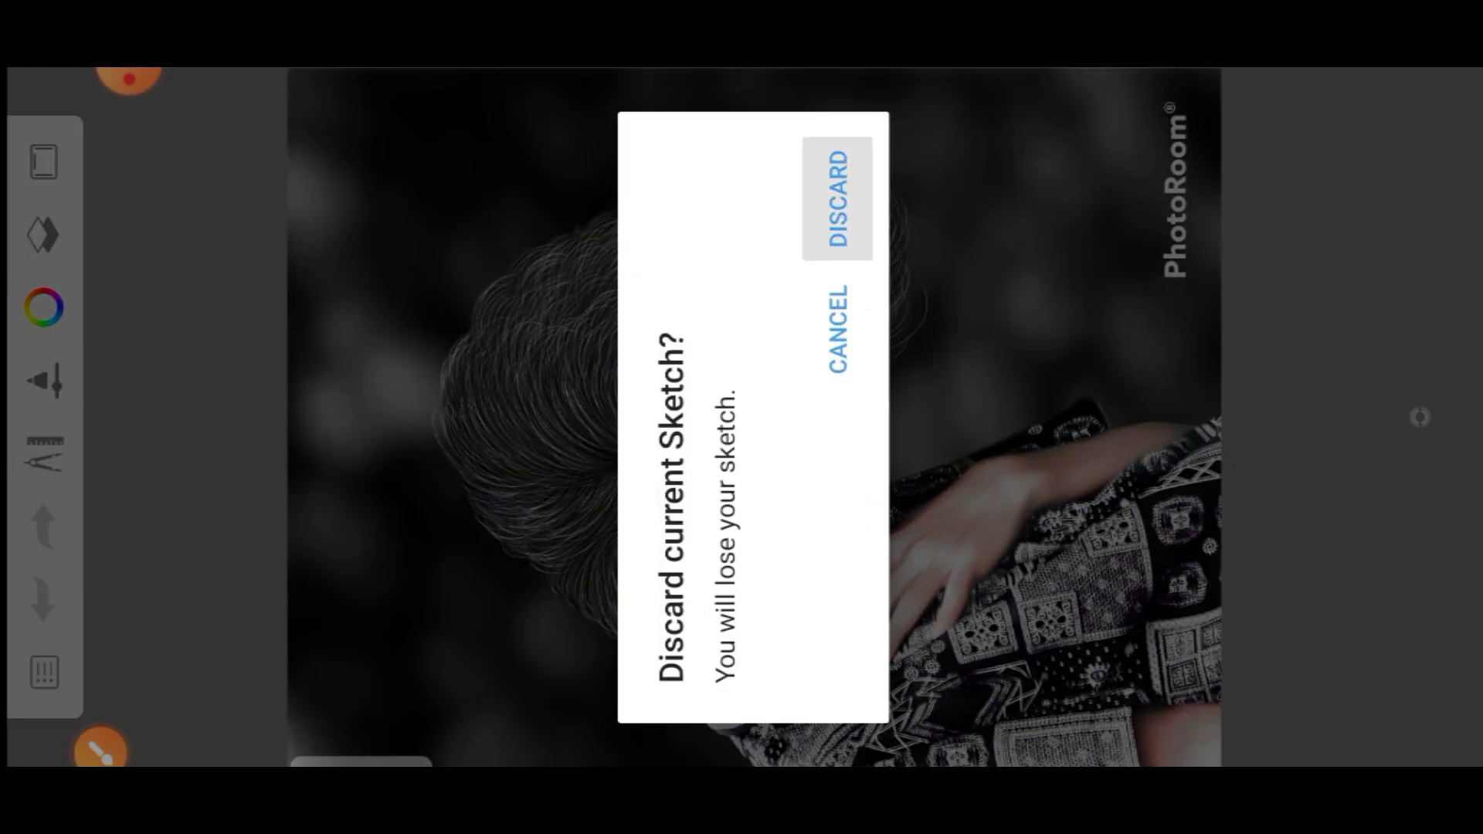
left_click(837, 198)
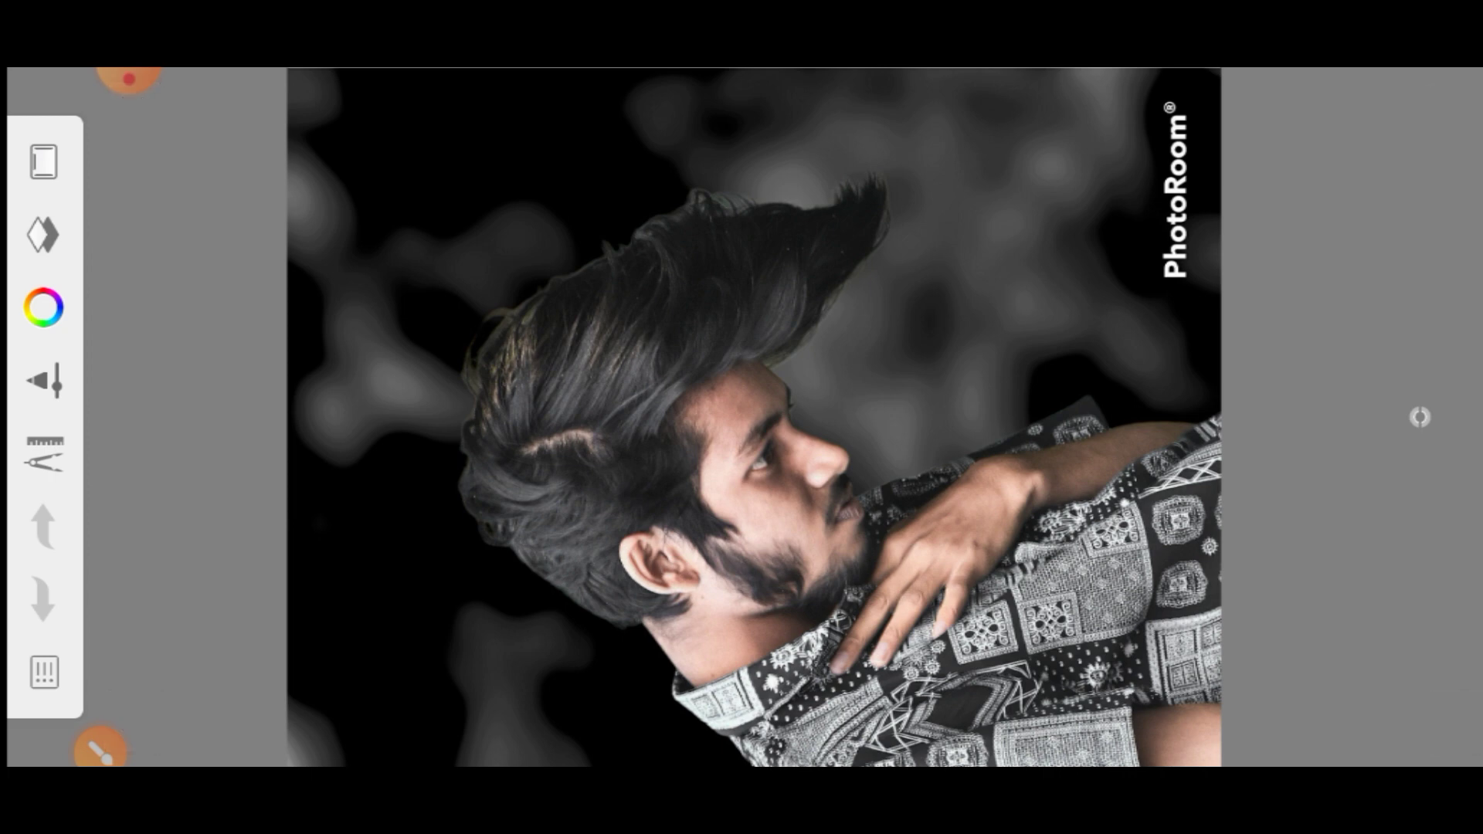
scroll(679, 278, "up", 2)
scroll(680, 278, "up", 2)
scroll(679, 278, "up", 1)
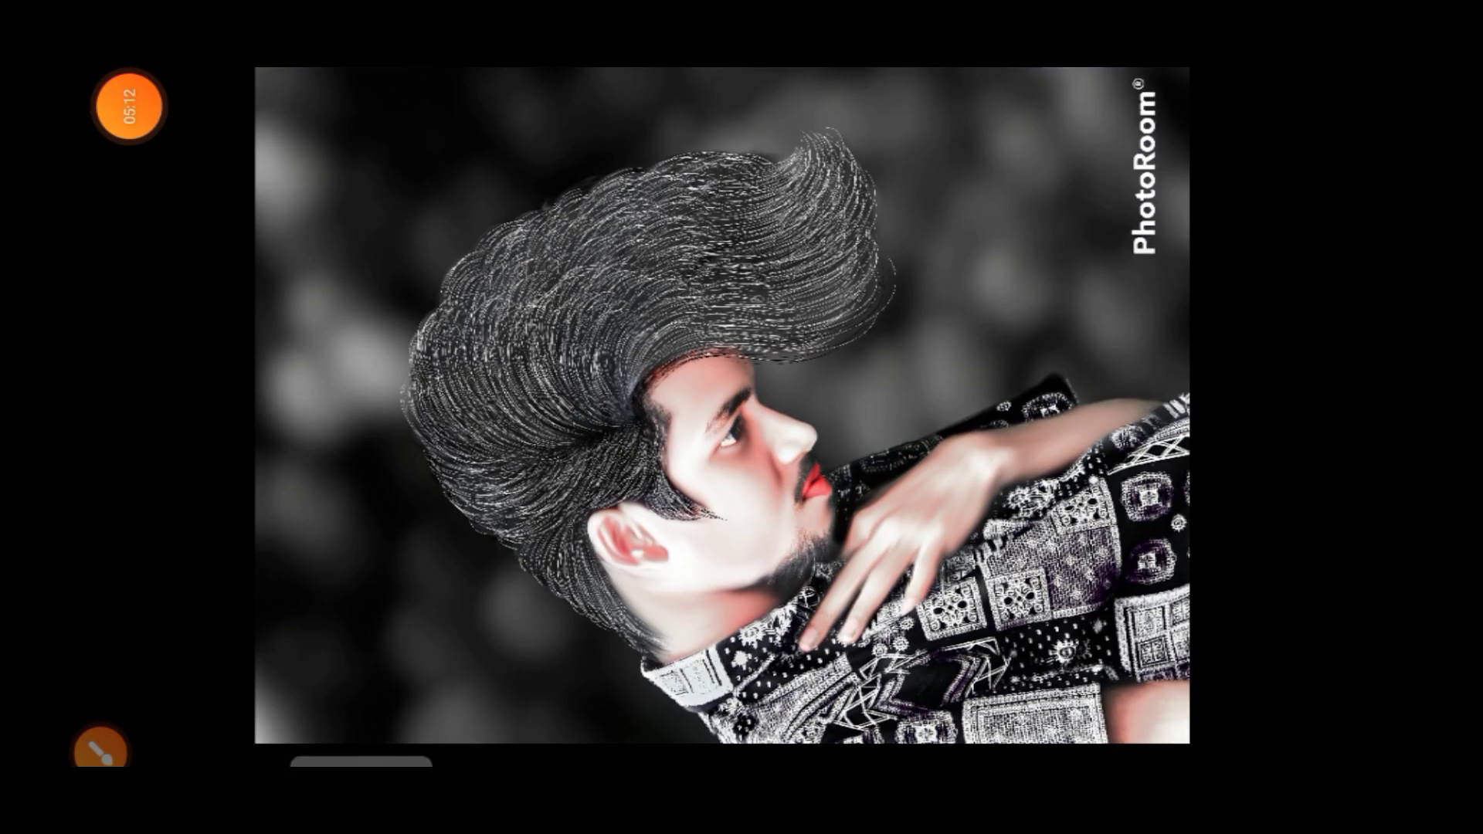
scroll(608, 418, "up", 3)
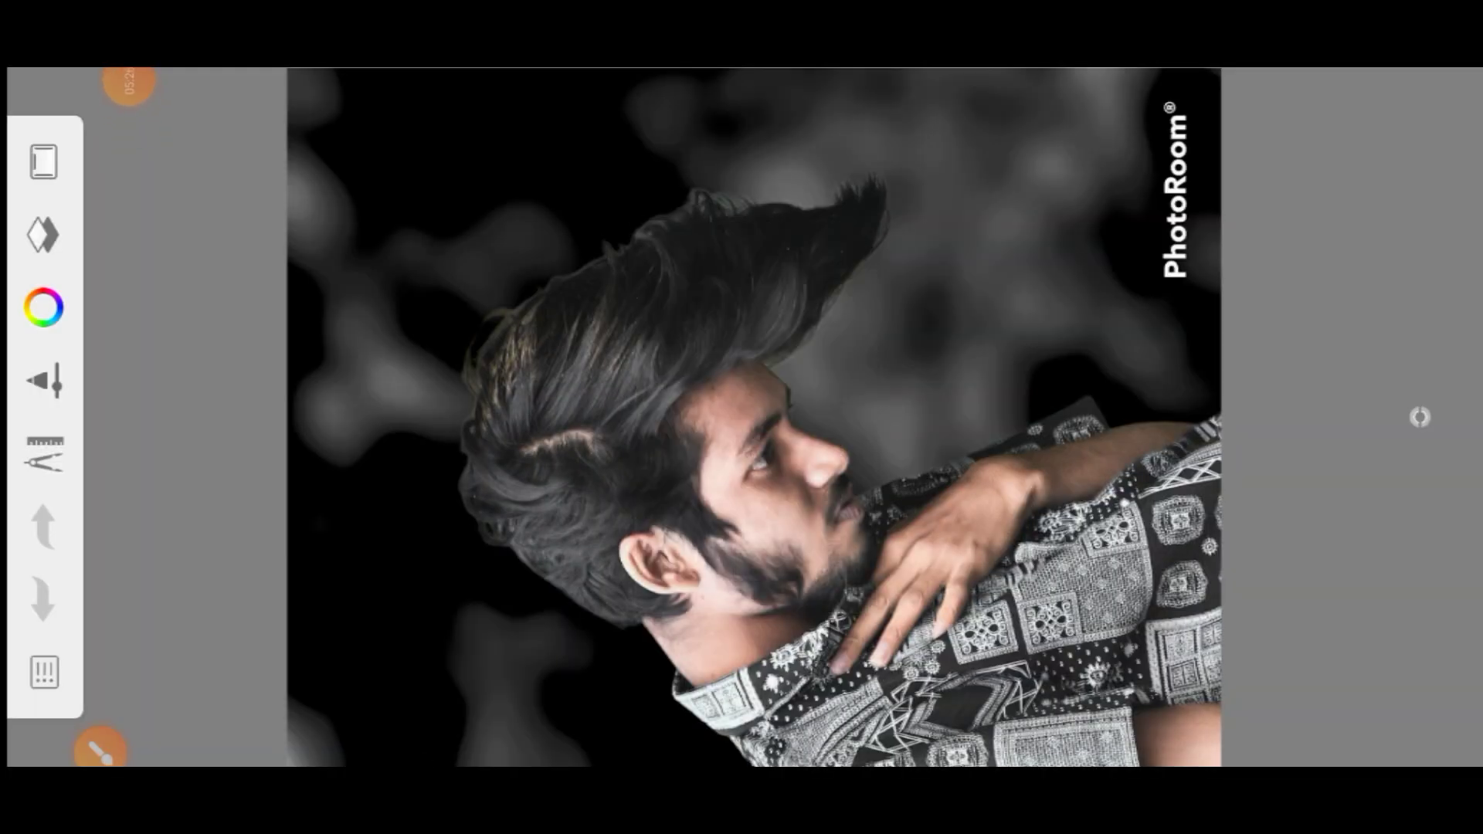
scroll(741, 417, "up", 5)
scroll(741, 417, "down", 3)
scroll(742, 417, "down", 1)
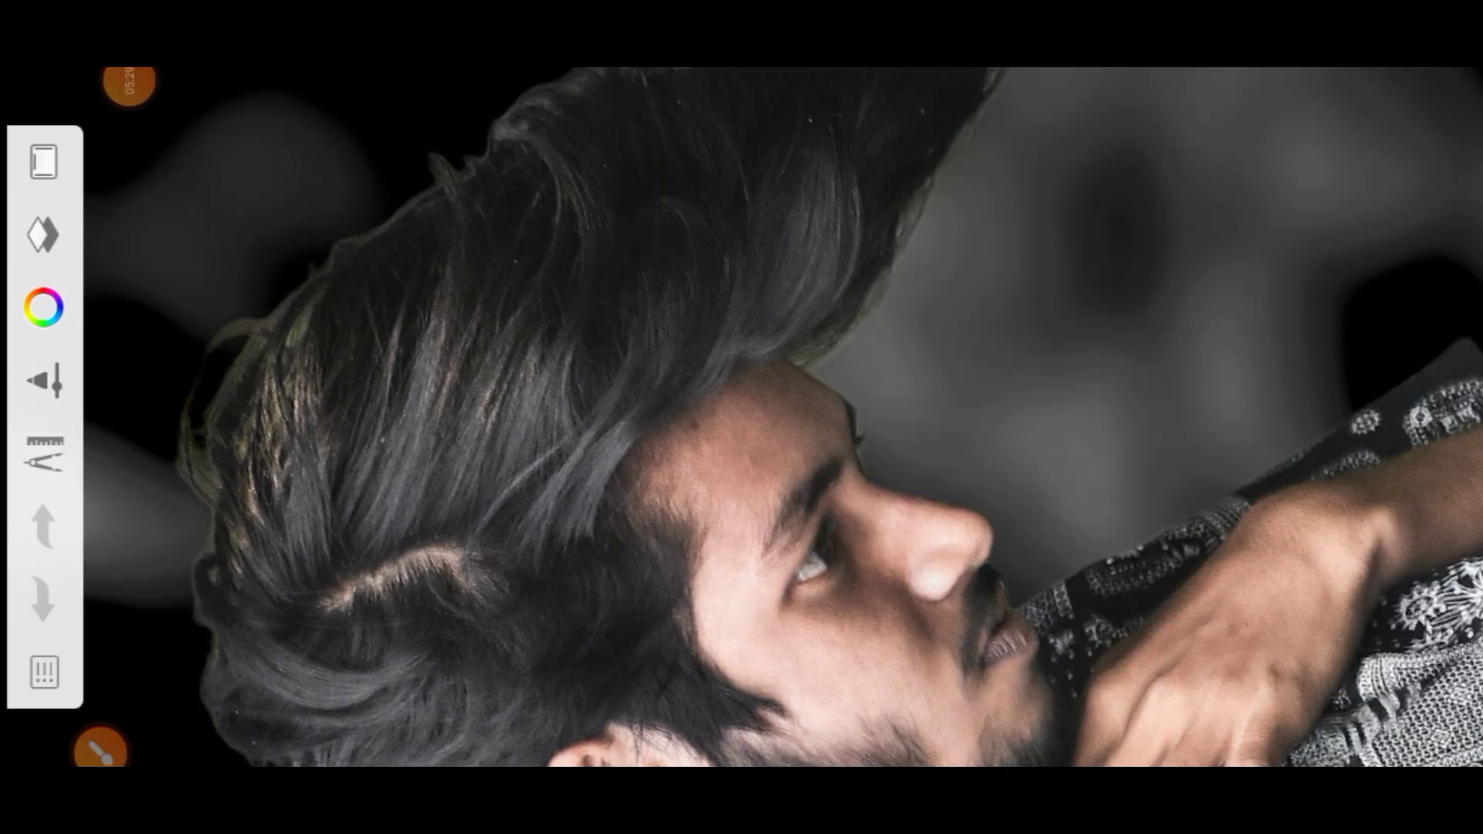
Step: Pick the Artist set's Hair brush with size 61.6, Flow 52% and Strength 68%
scroll(741, 417, "up", 2)
left_click(44, 380)
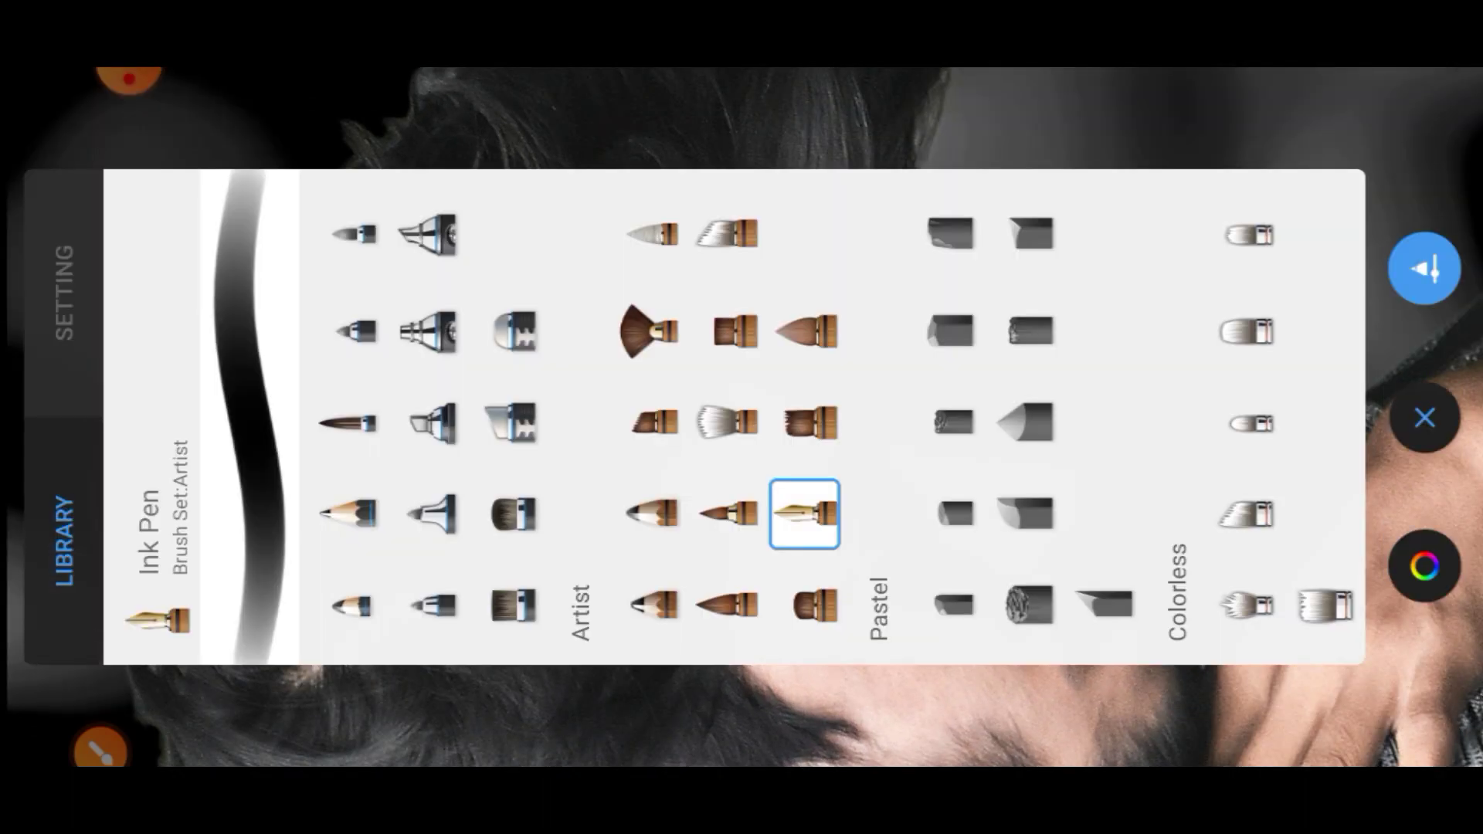
scroll(832, 426, "left", 2)
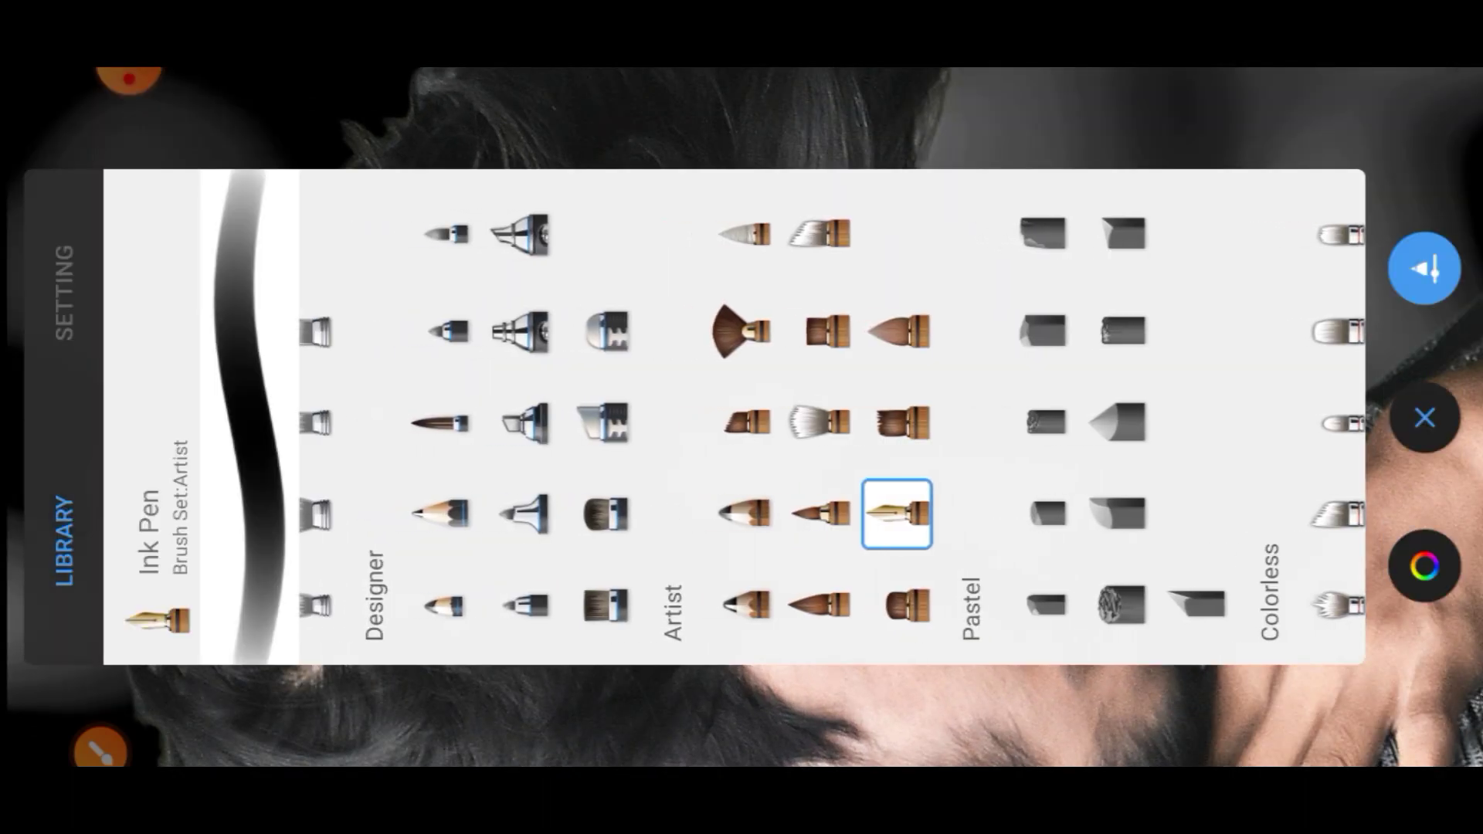
left_click(1423, 268)
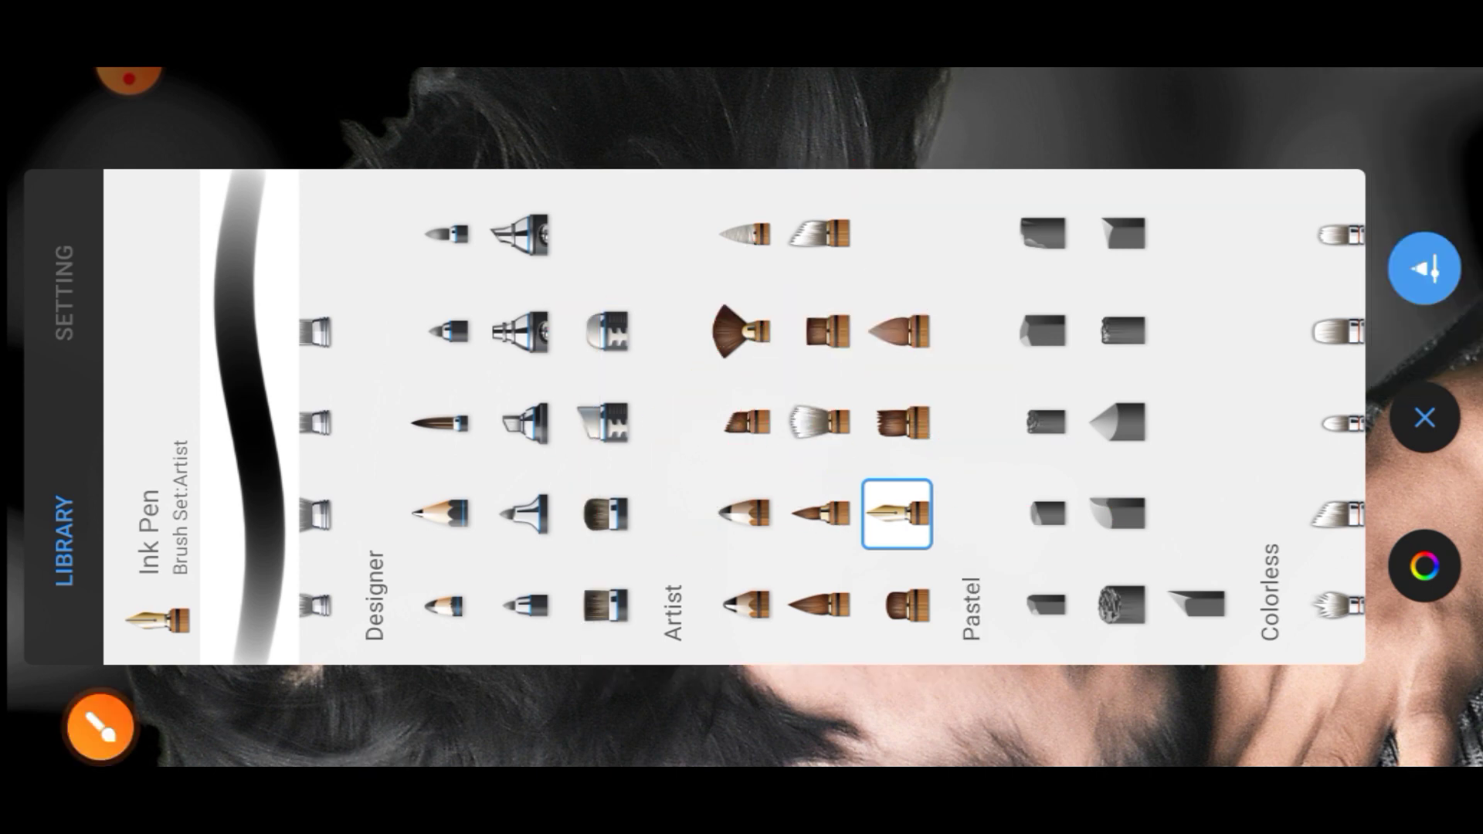
left_click(817, 233)
left_click(64, 294)
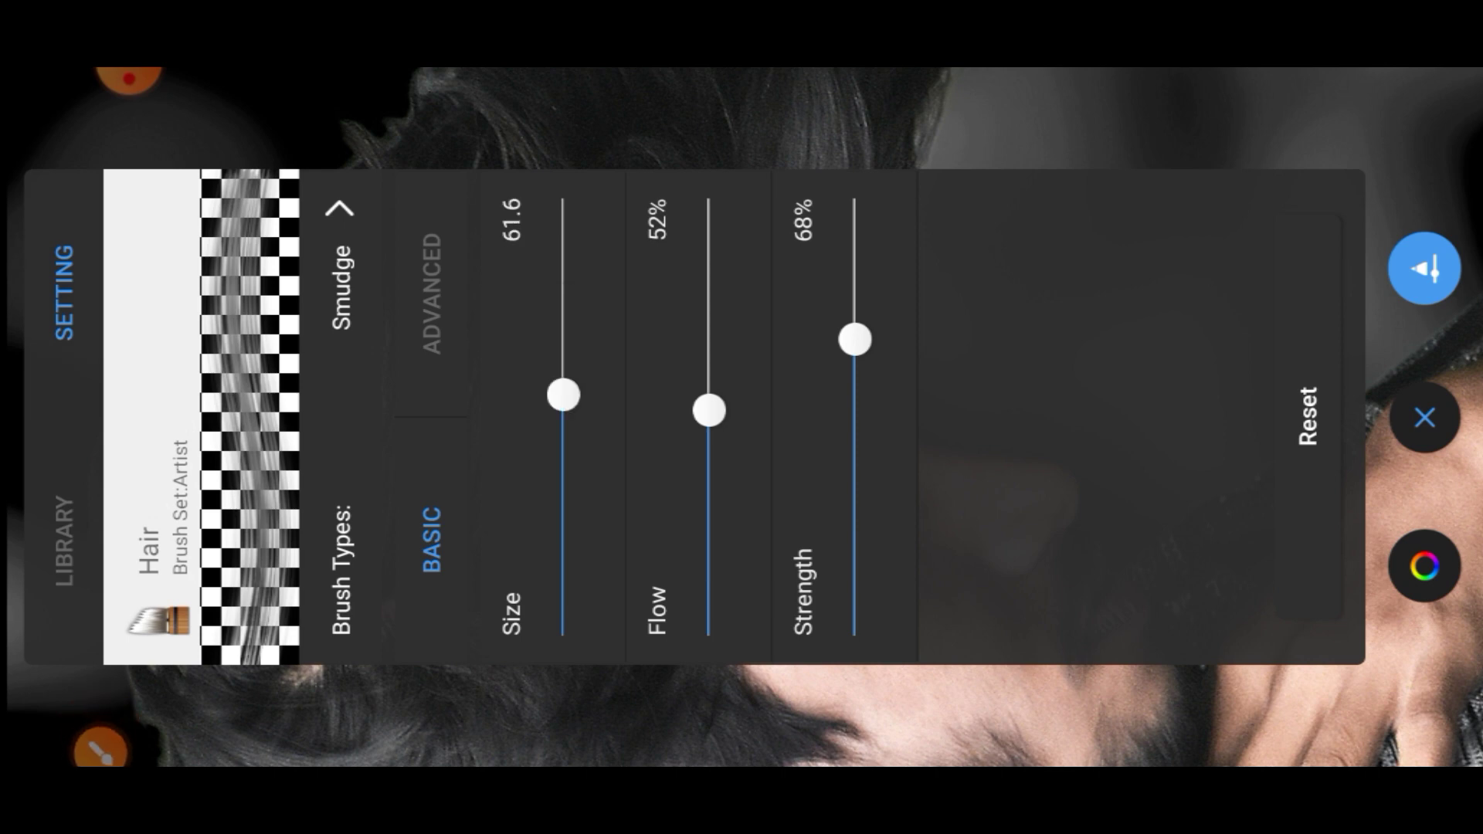
left_click(1425, 418)
Step: Zoom in on the hair and smudge grey over the pale scalp parting
scroll(741, 417, "up", 3)
scroll(741, 417, "up", 3)
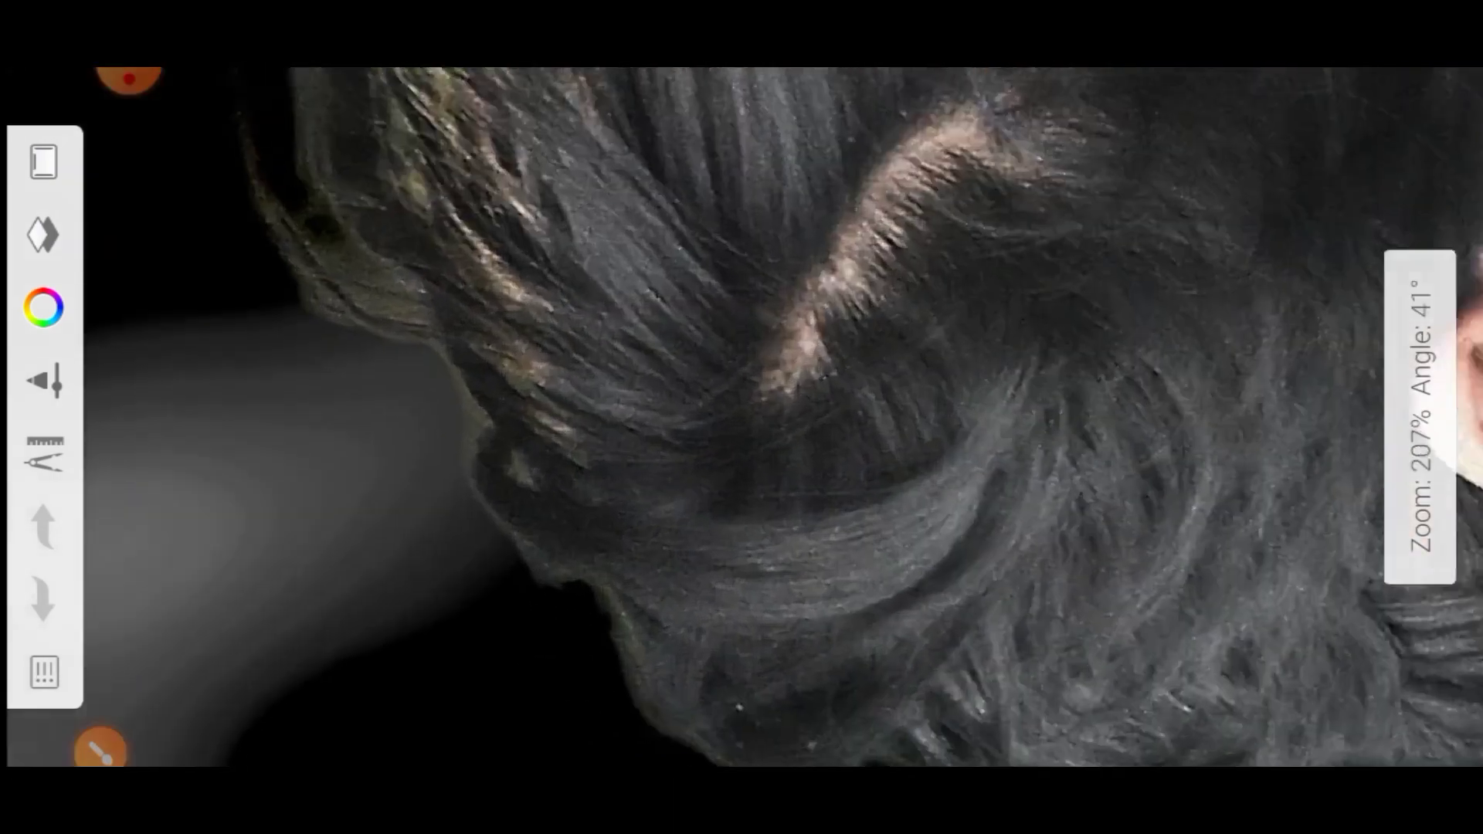
scroll(742, 417, "up", 3)
scroll(741, 417, "down", 1)
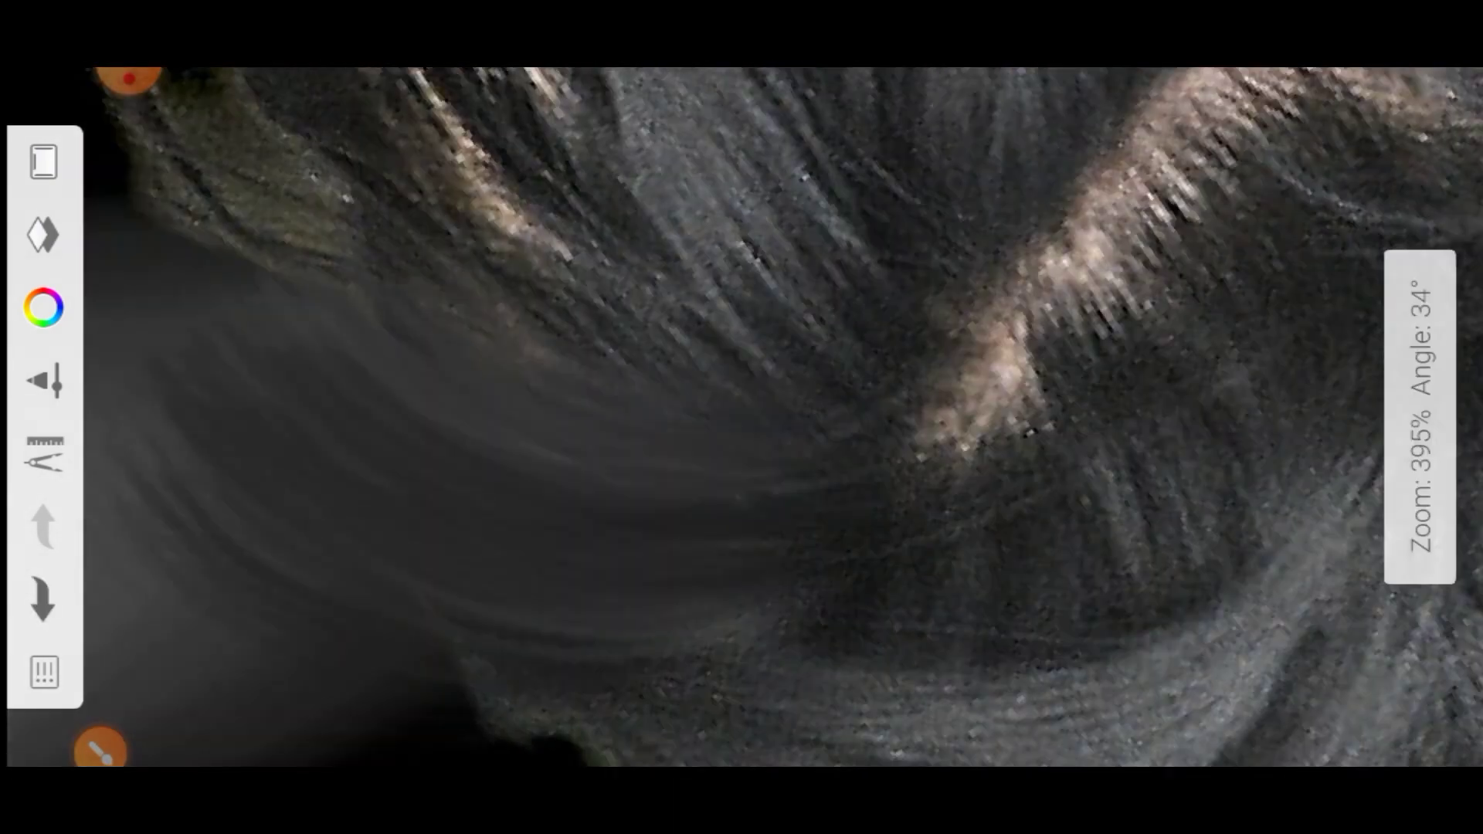
scroll(741, 417, "down", 3)
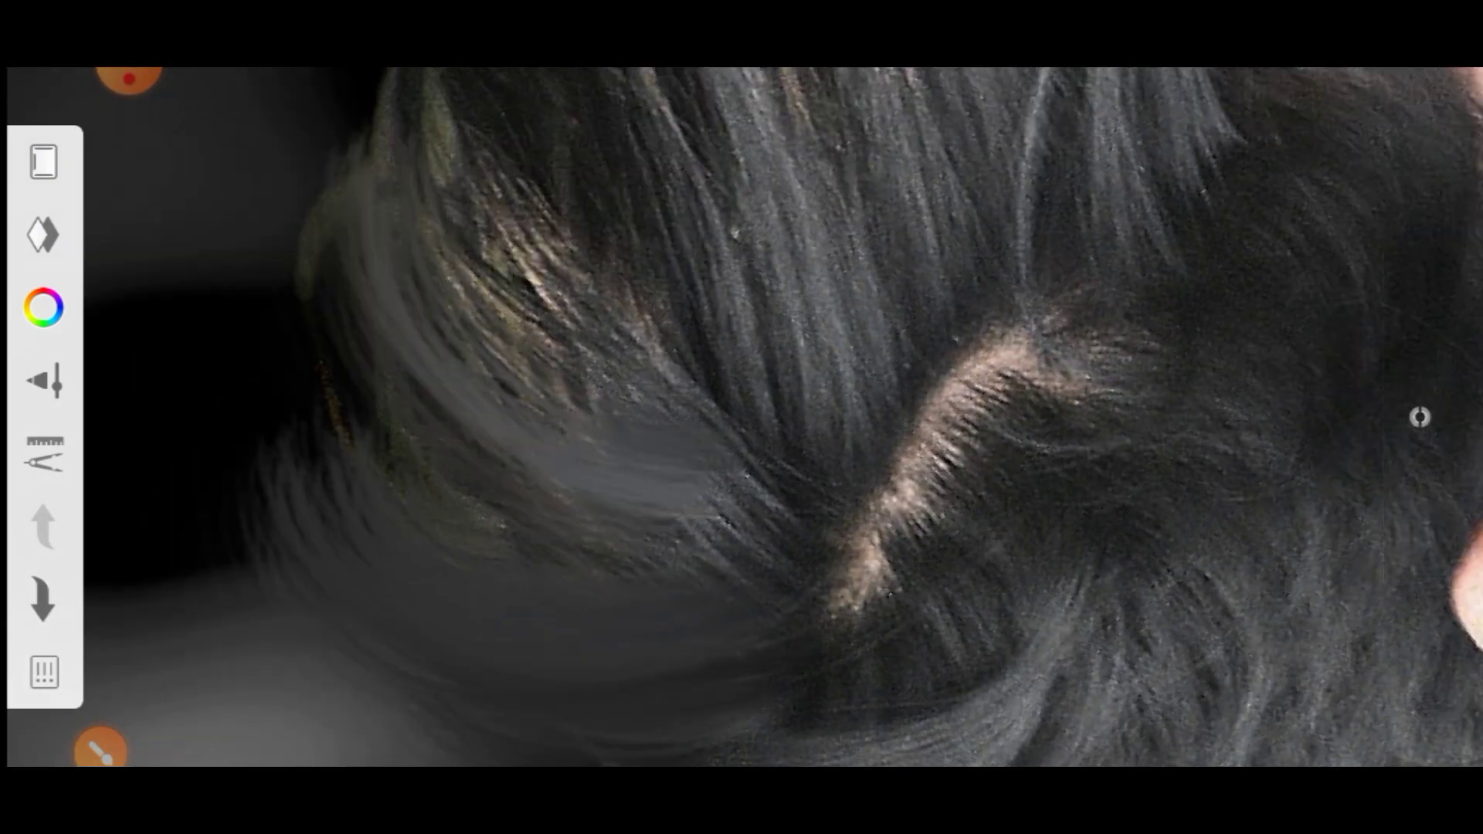
scroll(741, 417, "down", 2)
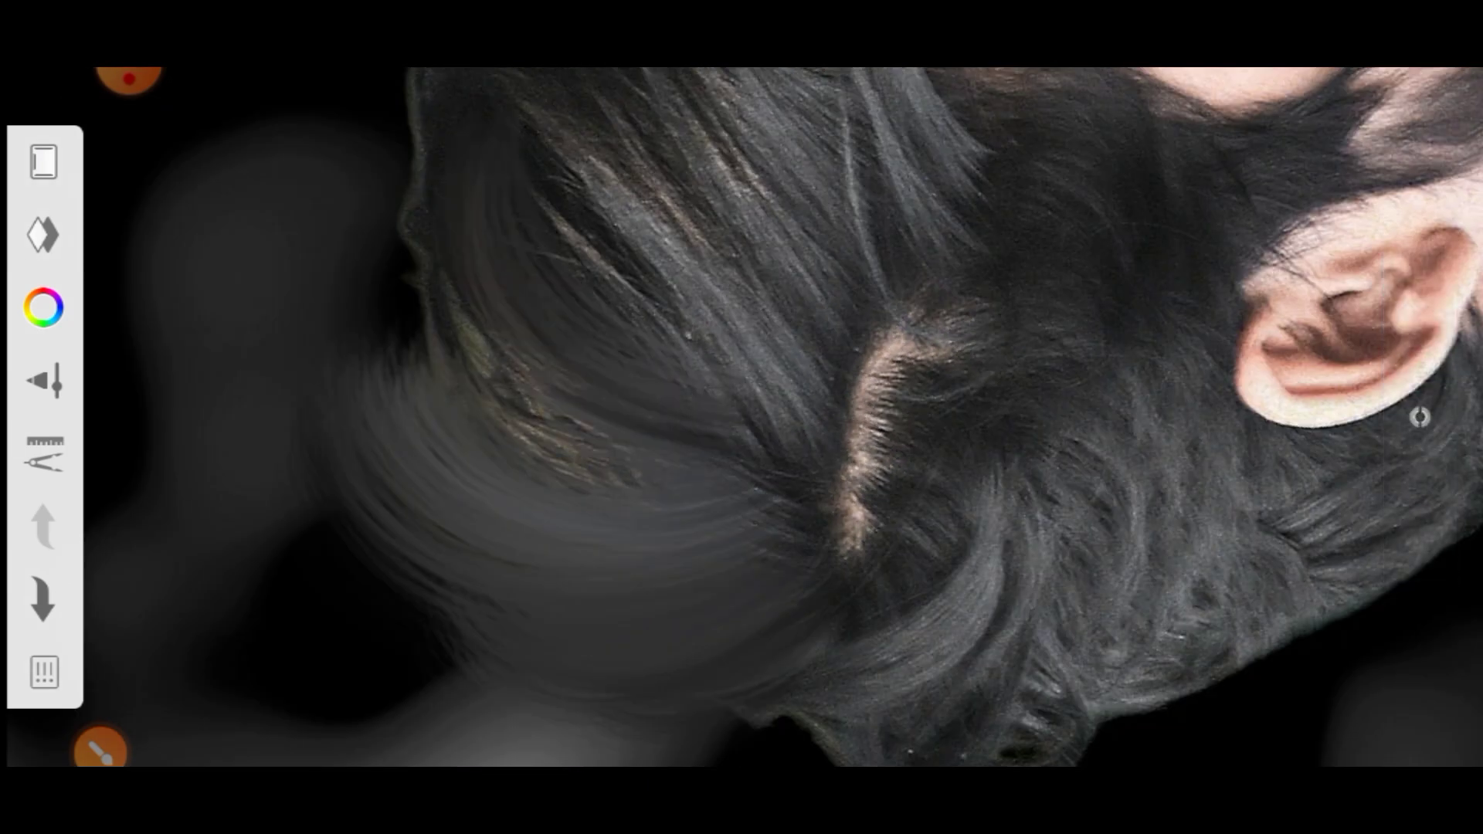
scroll(741, 417, "down", 2)
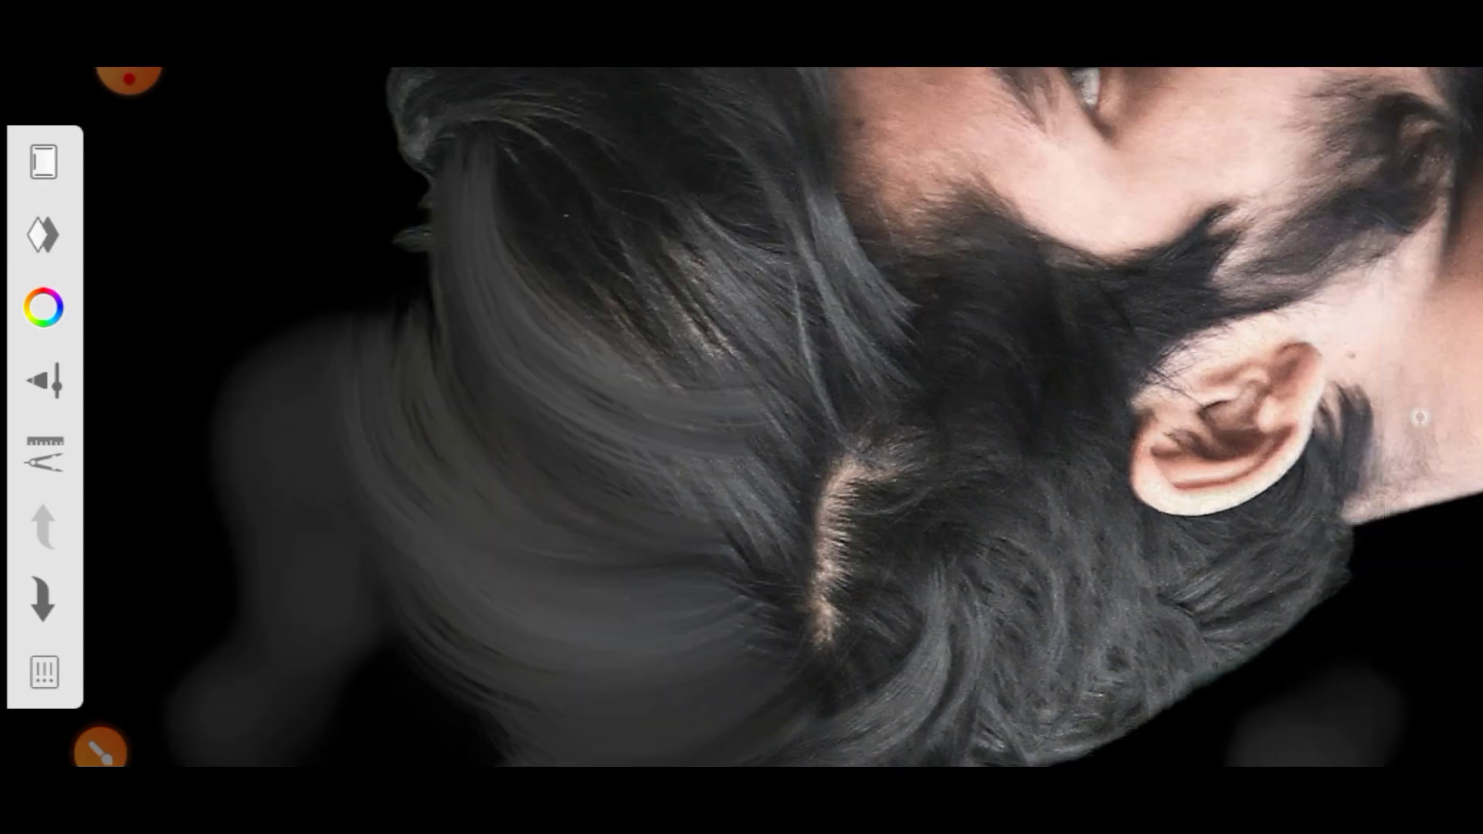
scroll(742, 417, "down", 2)
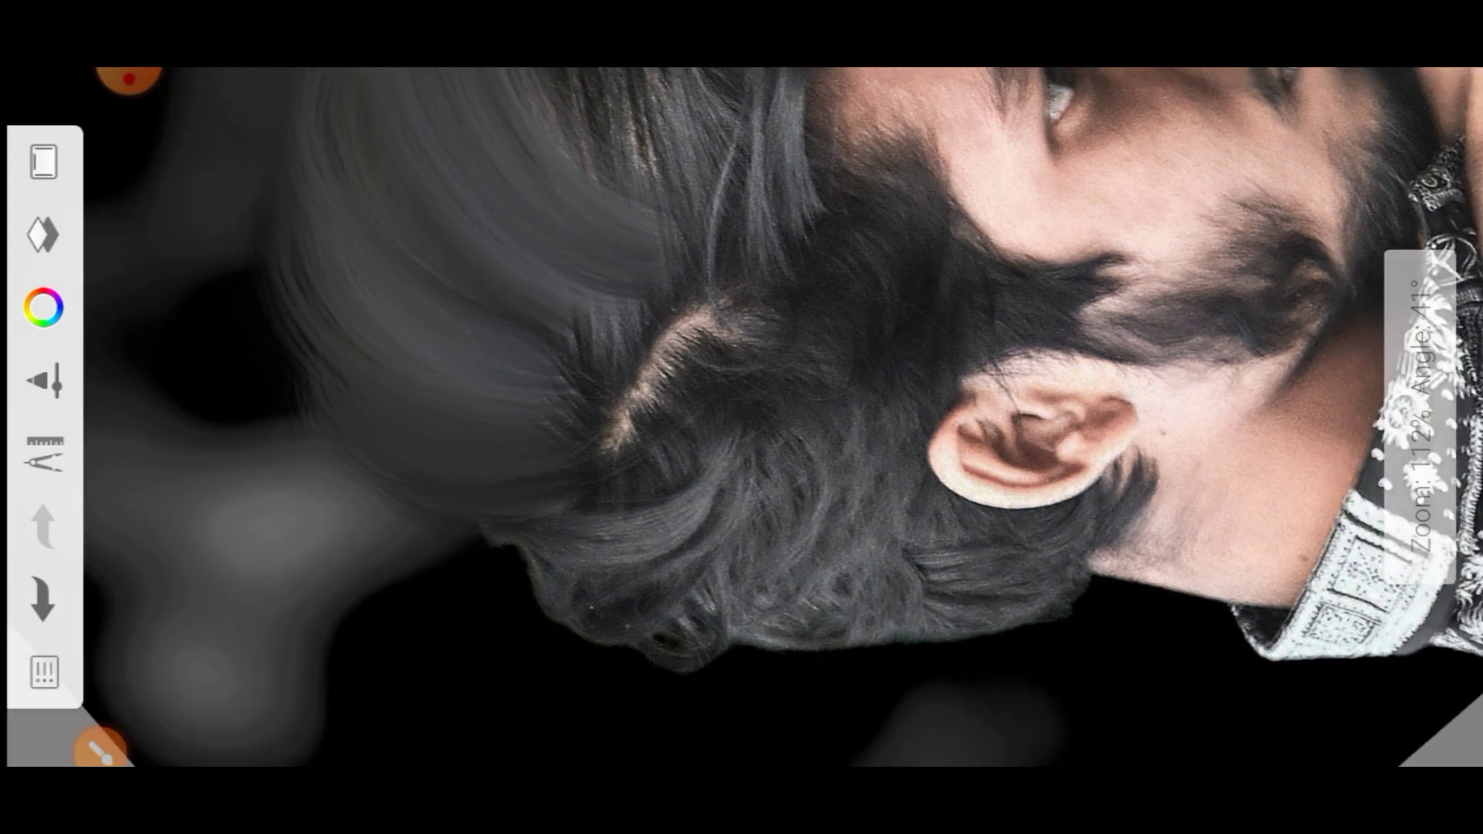
scroll(741, 417, "up", 3)
scroll(741, 417, "up", 2)
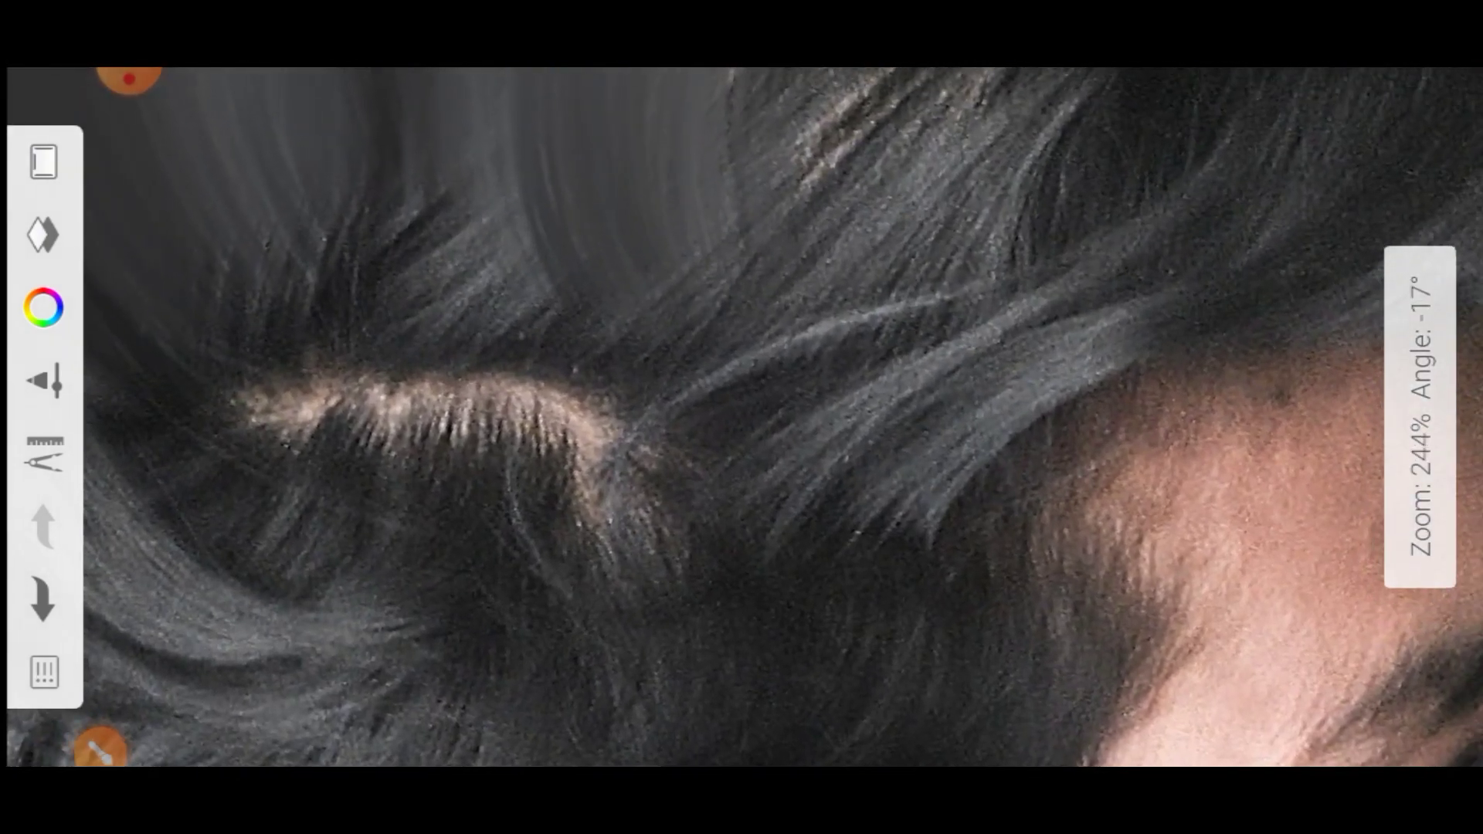
left_click_drag(641, 401, 309, 417)
left_click_drag(664, 540, 247, 463)
Step: Blend flowing grey strands across the hair crown into the darker hair
scroll(741, 417, "down", 1)
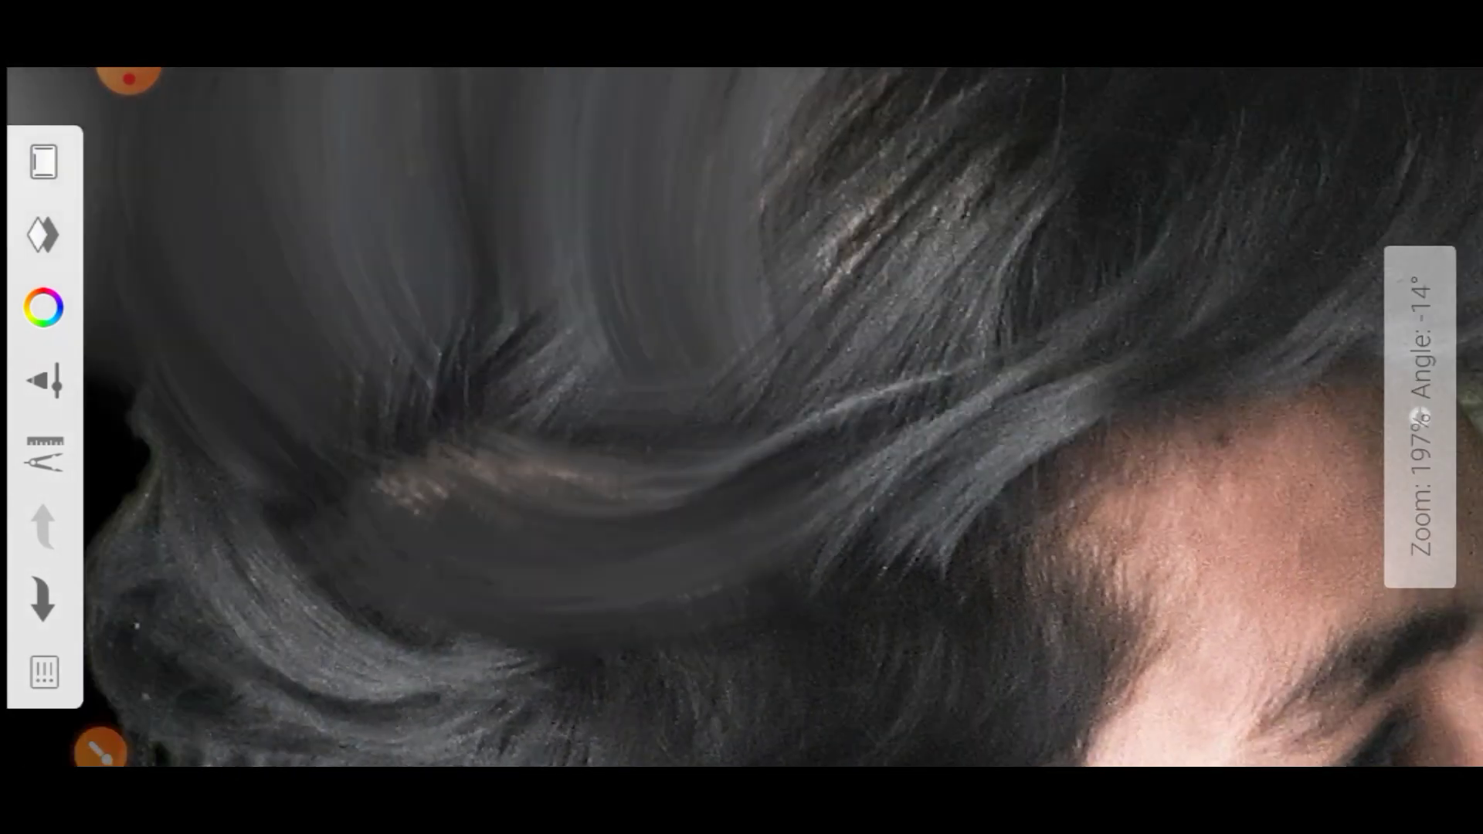
left_click_drag(556, 262, 356, 402)
left_click_drag(665, 525, 262, 448)
left_click_drag(741, 541, 702, 309)
left_click_drag(725, 386, 247, 479)
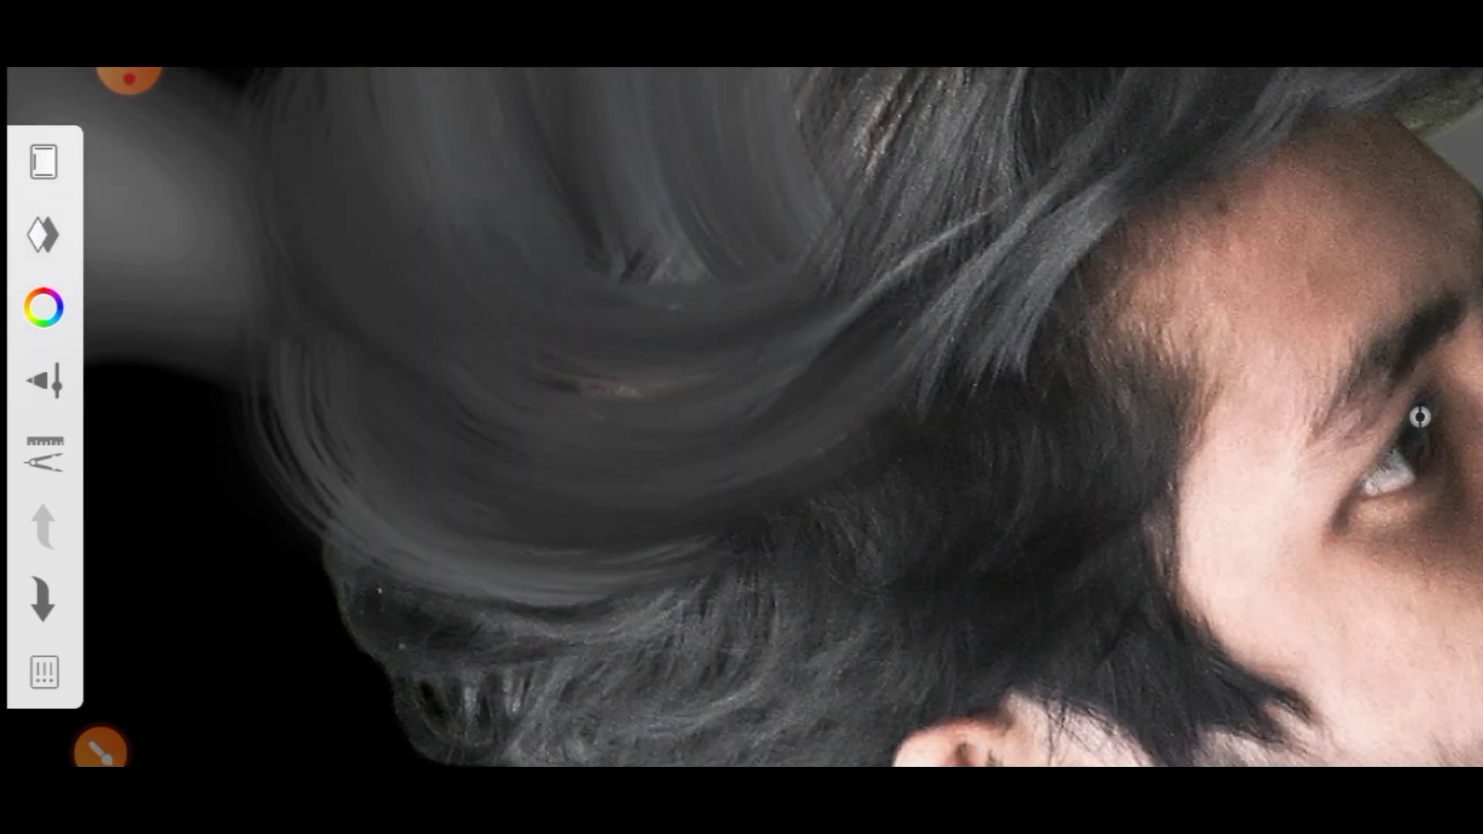
left_click_drag(618, 586, 355, 618)
scroll(742, 417, "down", 1)
left_click_drag(417, 479, 309, 232)
scroll(741, 417, "down", 1)
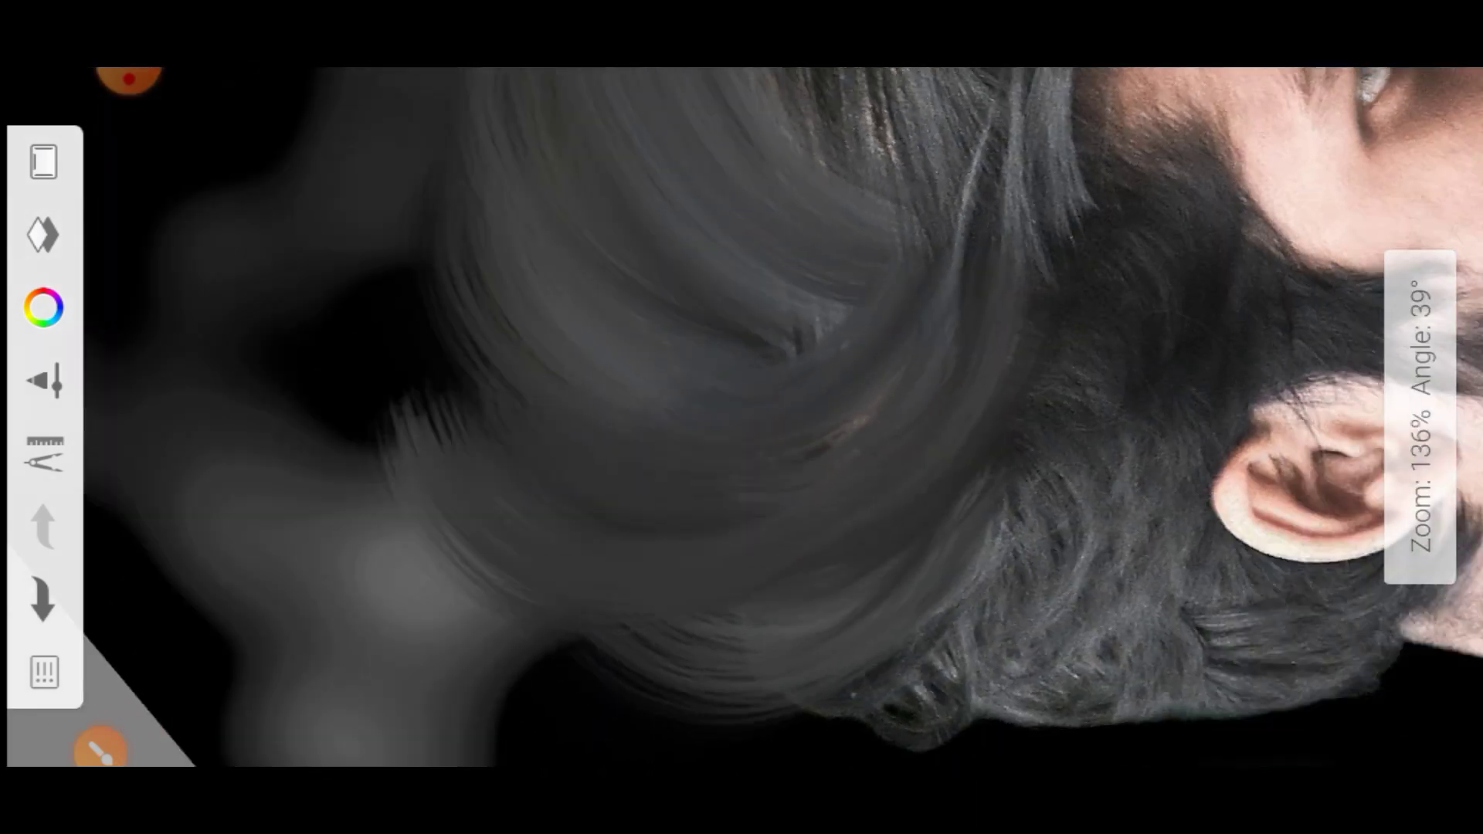
left_click_drag(525, 263, 363, 432)
scroll(741, 417, "down", 2)
scroll(741, 417, "up", 3)
Step: Soften the hair's outer edge and the hair above the ear
left_click_drag(772, 463, 348, 324)
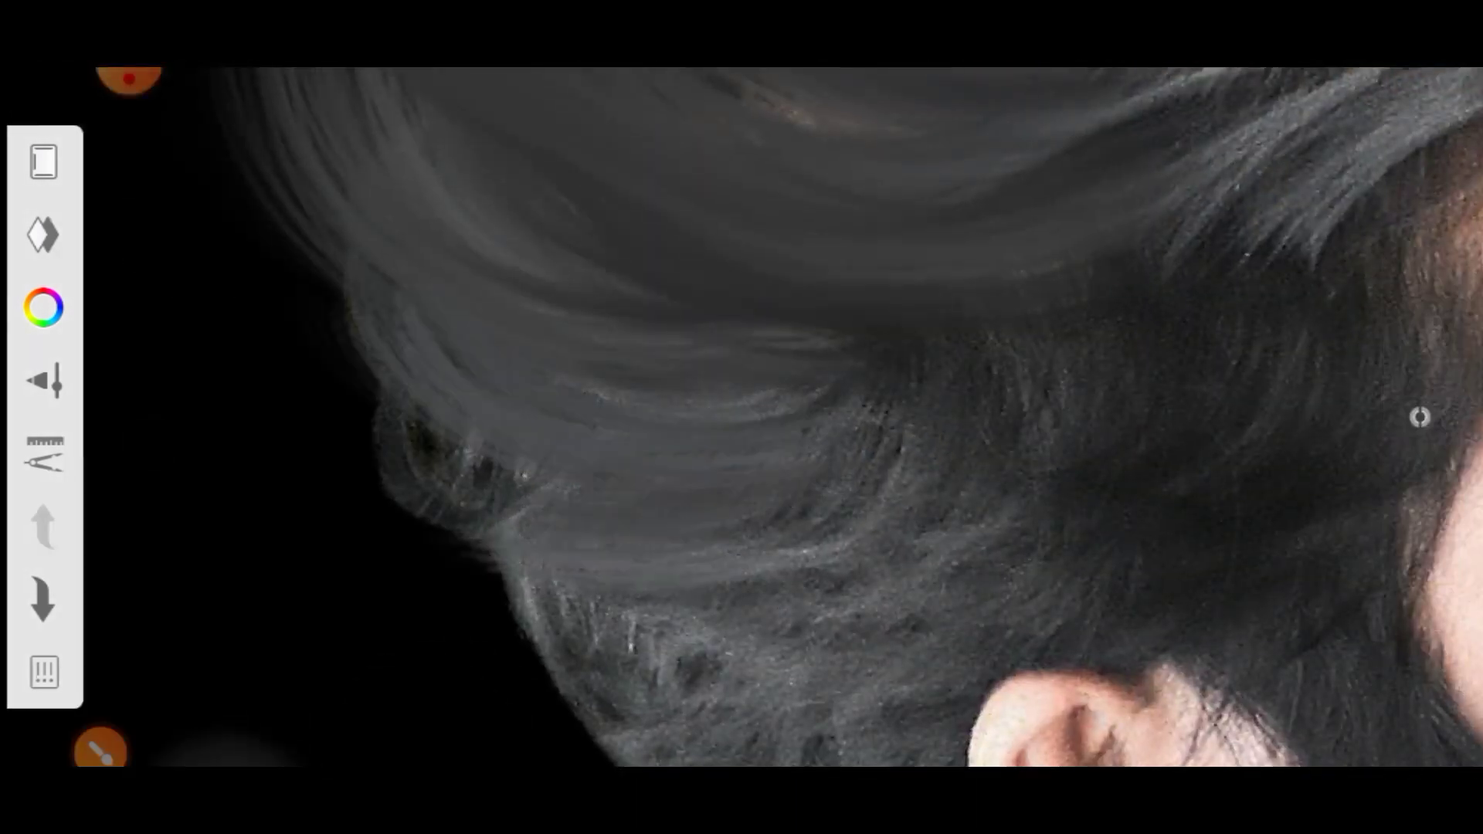
left_click_drag(525, 386, 325, 541)
left_click_drag(386, 433, 231, 216)
scroll(741, 417, "down", 2)
scroll(742, 417, "up", 3)
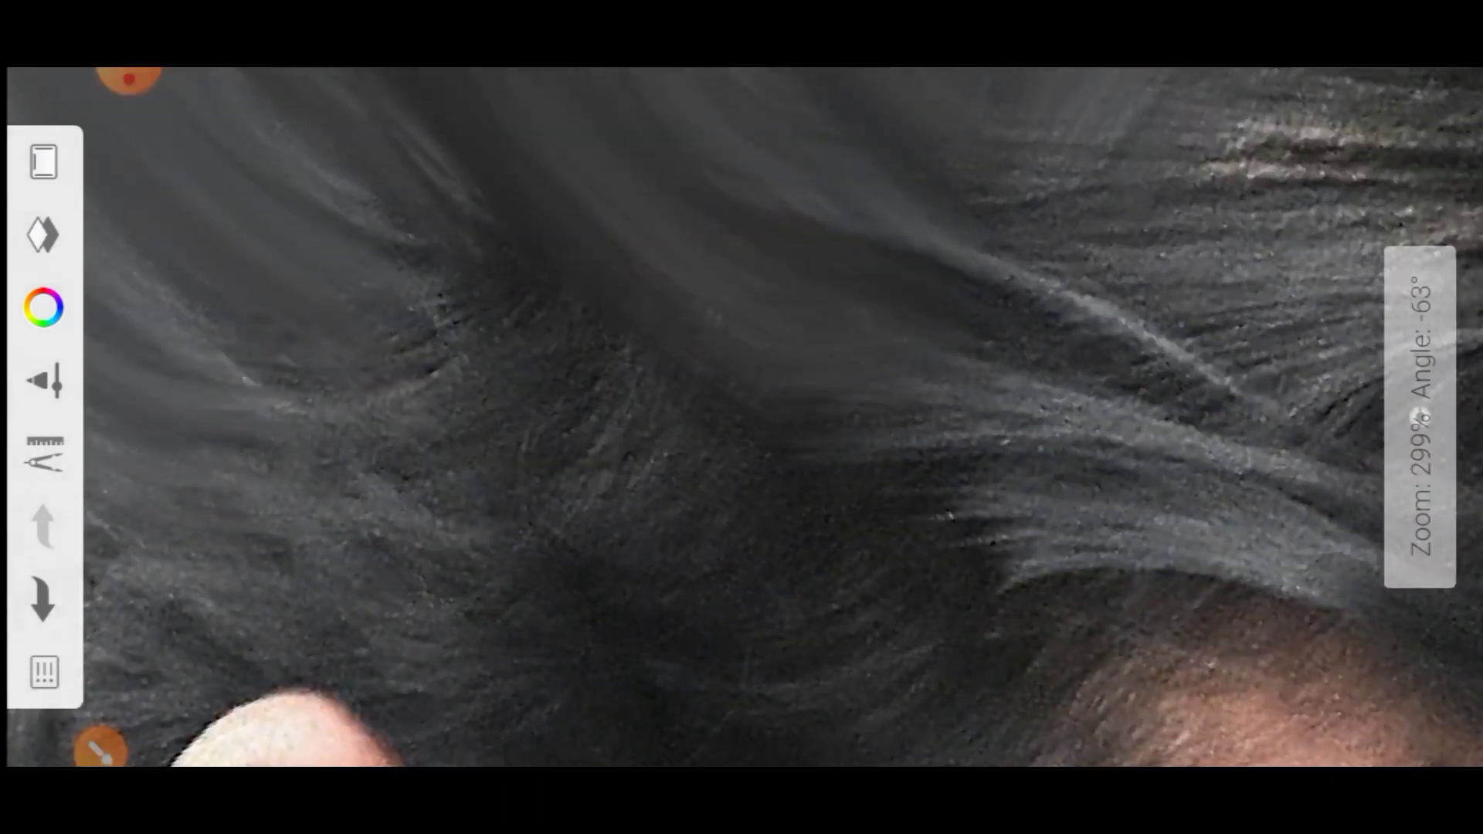
left_click_drag(695, 232, 540, 363)
left_click_drag(927, 541, 463, 432)
scroll(742, 417, "down", 2)
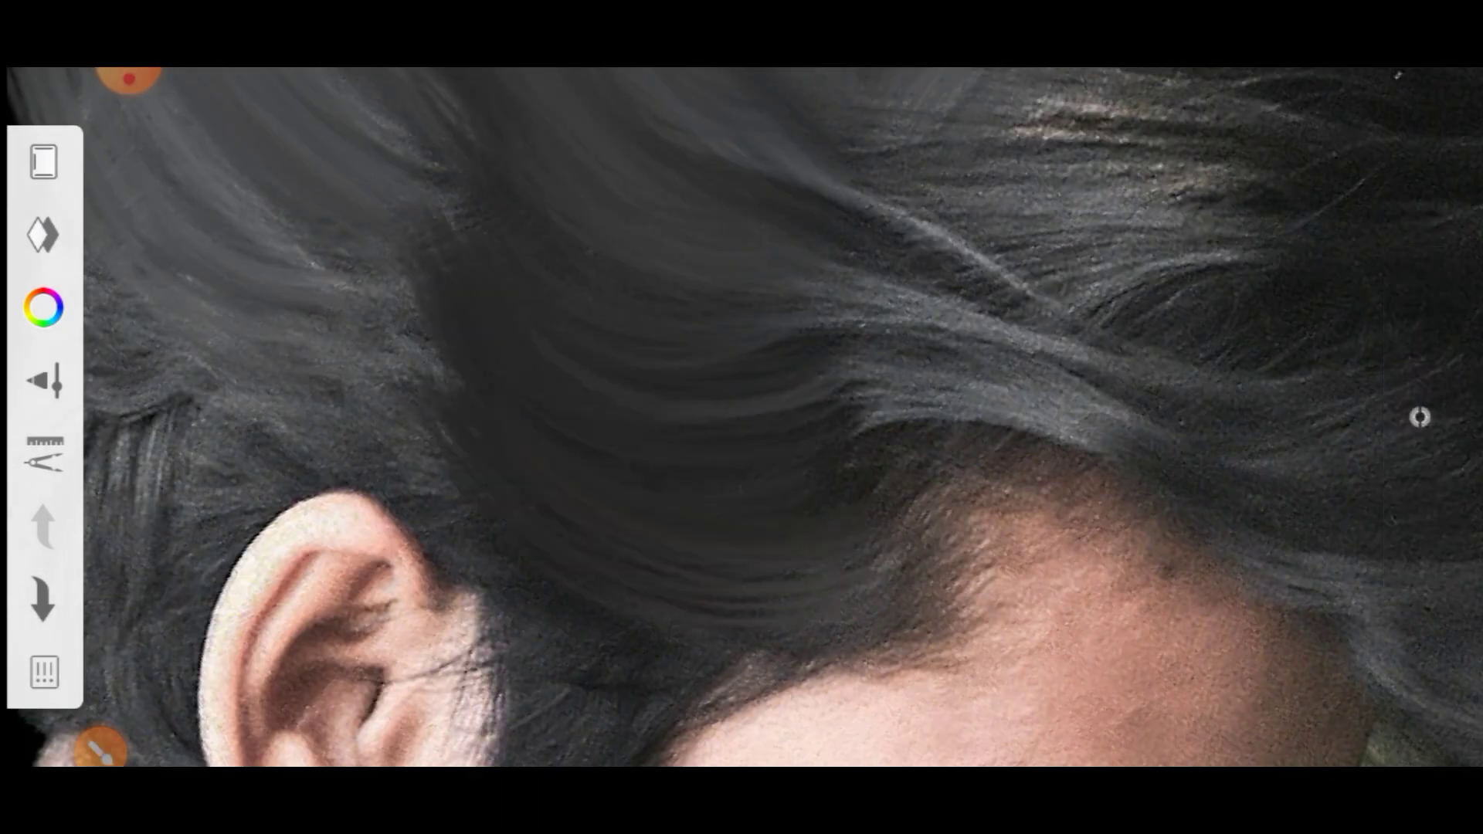
scroll(742, 417, "down", 2)
scroll(742, 417, "down", 2)
scroll(742, 417, "down", 1)
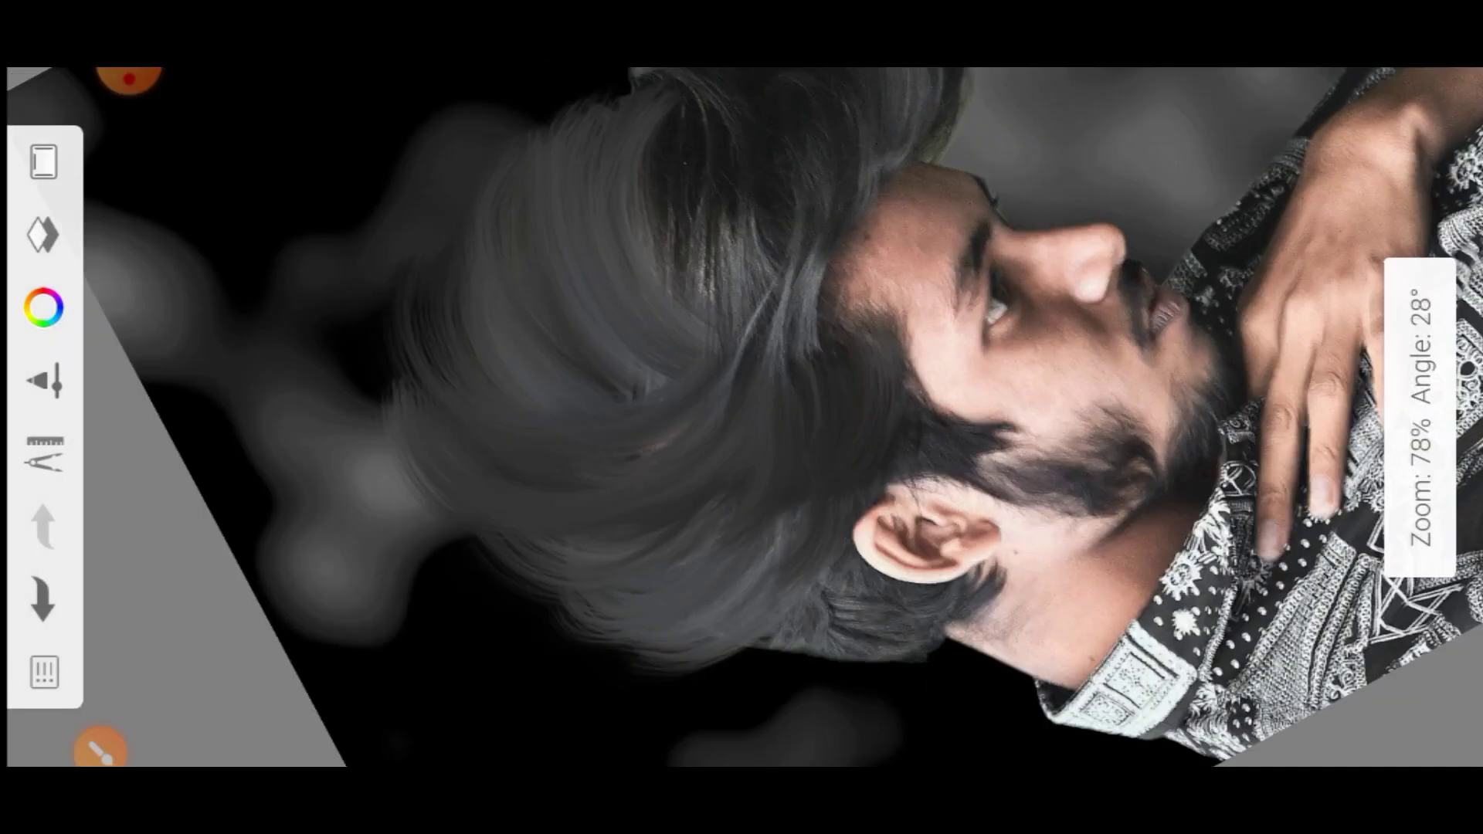
scroll(742, 418, "up", 3)
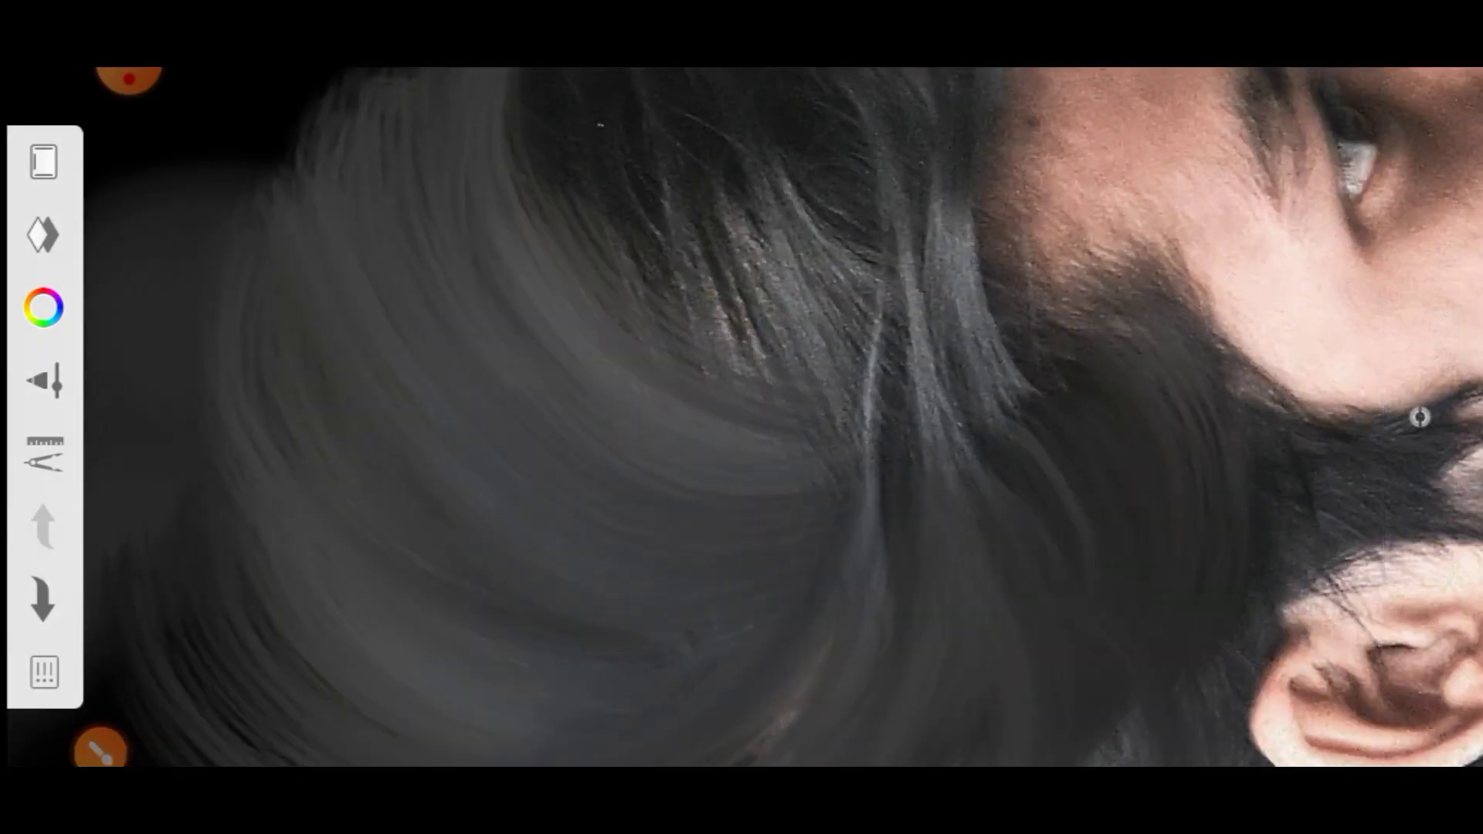
scroll(741, 417, "down", 2)
scroll(742, 417, "up", 3)
scroll(741, 417, "down", 1)
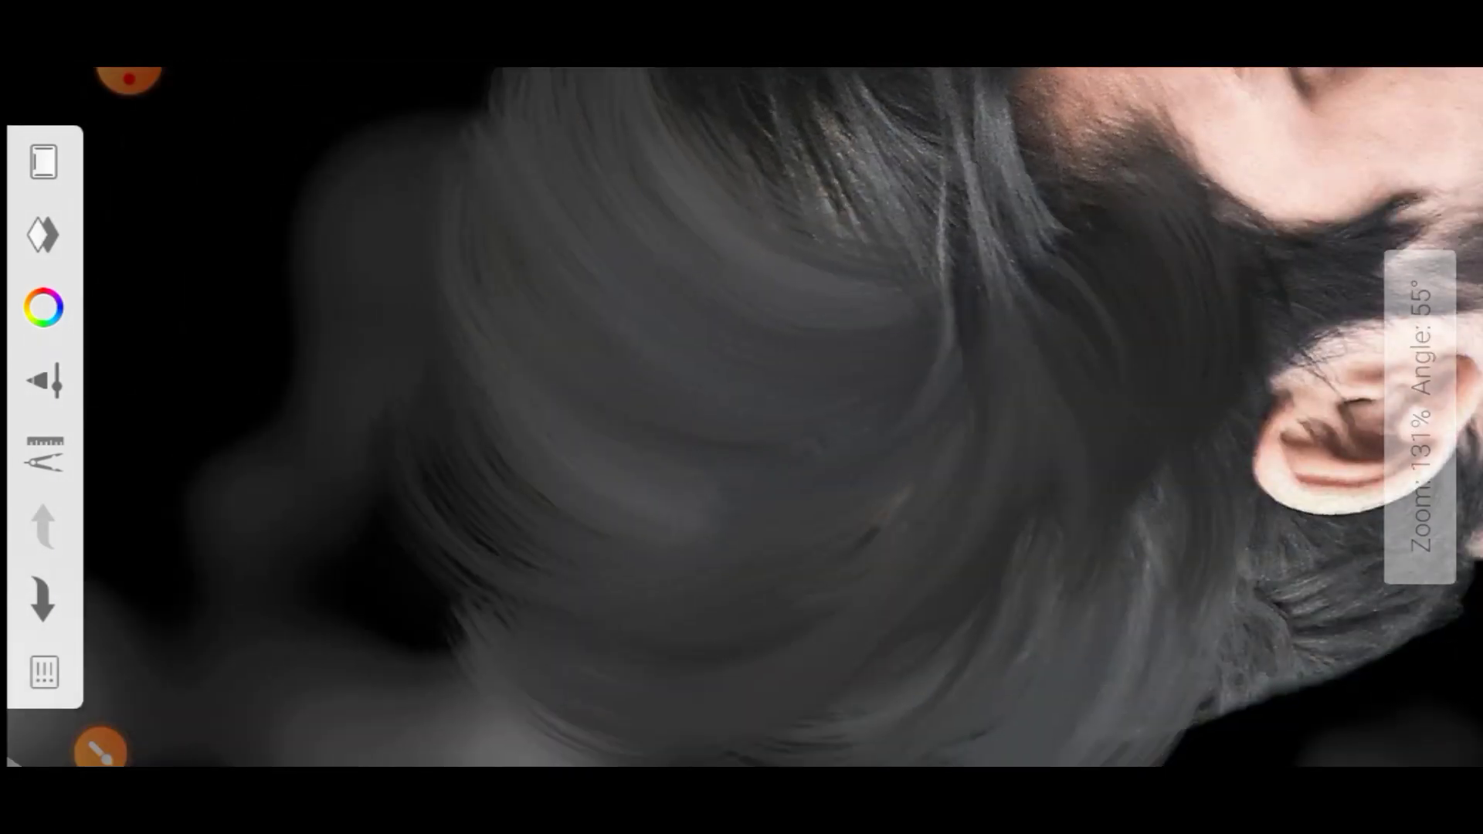
Step: Paint flowing grey strands over the left side of the hair
left_click_drag(464, 216, 401, 510)
left_click_drag(548, 401, 386, 541)
scroll(741, 417, "up", 1)
left_click_drag(849, 216, 525, 540)
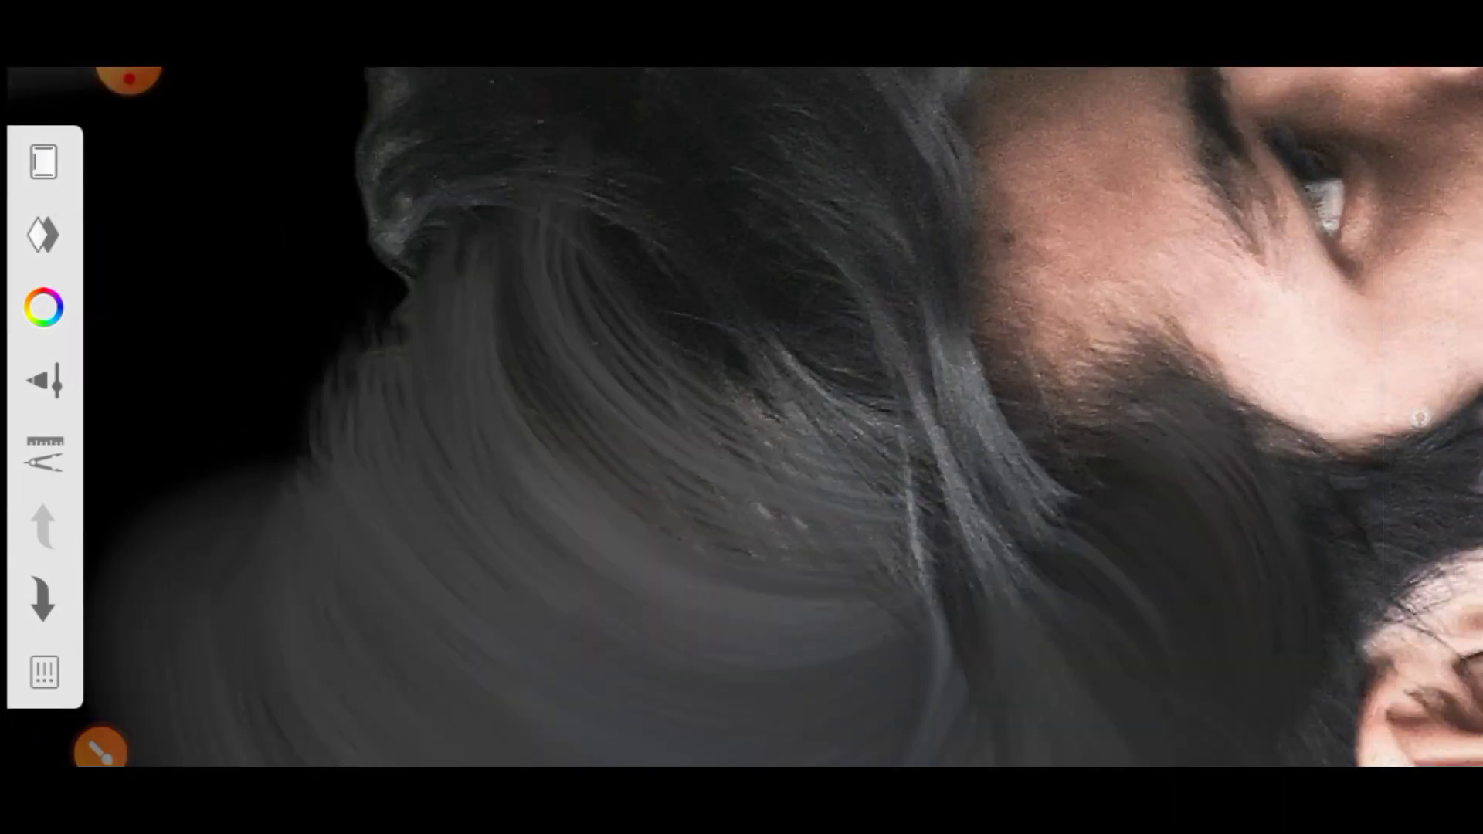
scroll(741, 417, "down", 1)
left_click_drag(587, 178, 532, 394)
mouse_move(478, 162)
left_mouse_down()
mouse_move(433, 448)
mouse_move(401, 425)
left_mouse_up()
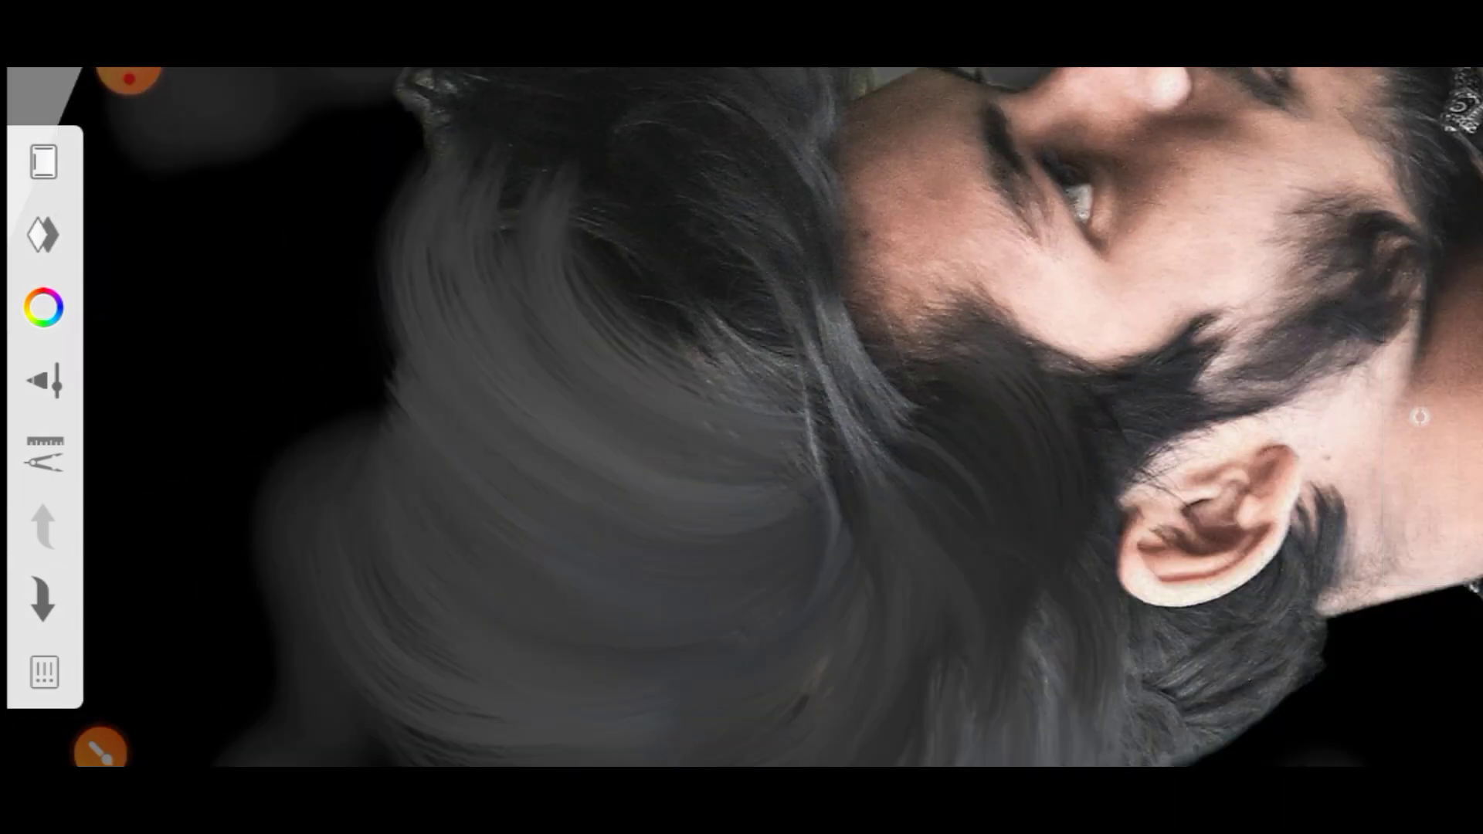
left_click_drag(386, 185, 371, 401)
left_click_drag(371, 270, 324, 486)
scroll(742, 417, "down", 1)
scroll(741, 417, "down", 2)
Step: Paint grey strands over the raised hair tuft and across the hair mass
scroll(742, 417, "up", 2)
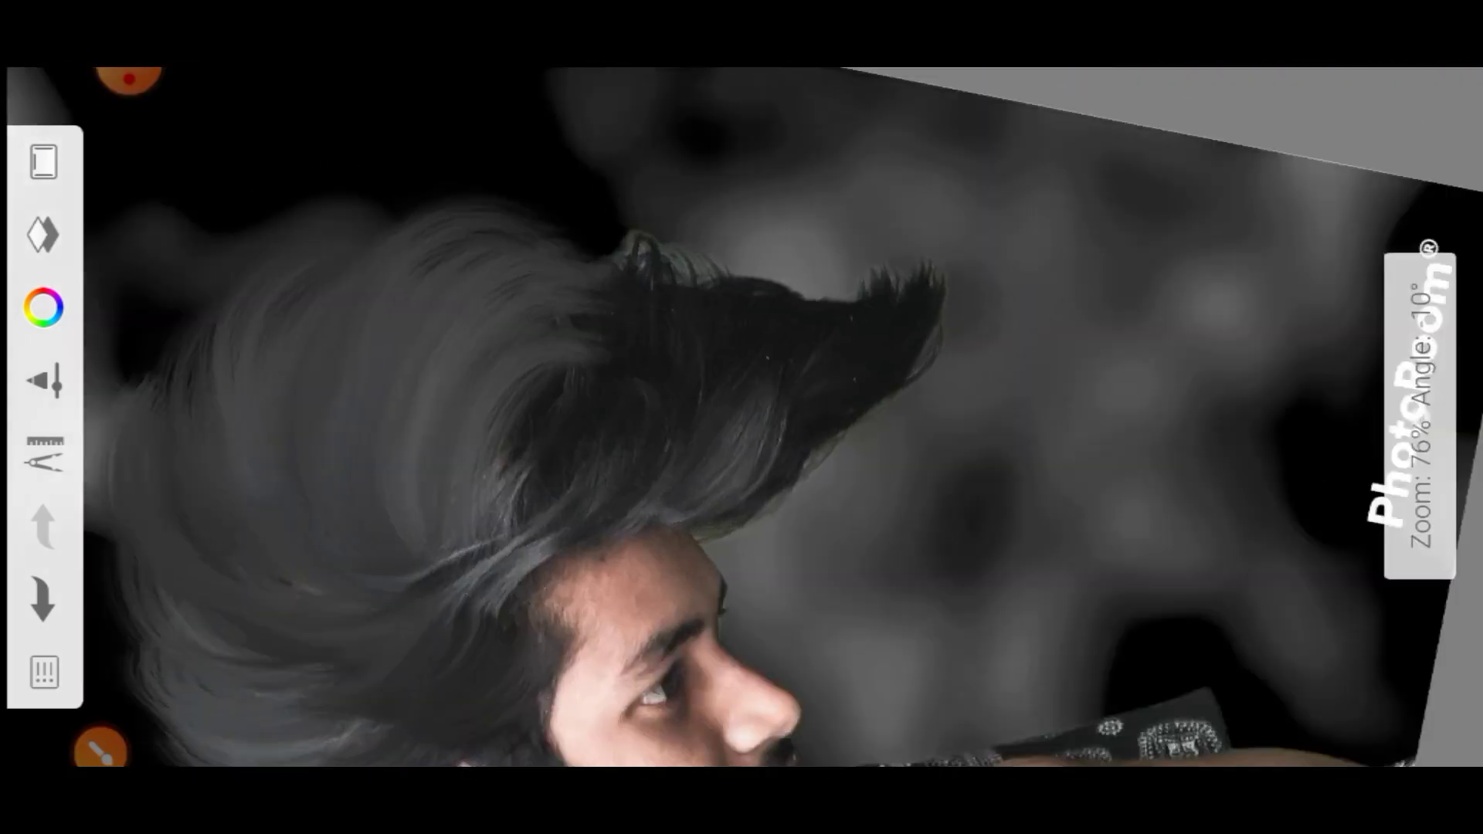
scroll(741, 417, "up", 2)
left_click_drag(695, 262, 286, 386)
left_click_drag(880, 301, 271, 433)
scroll(742, 417, "up", 1)
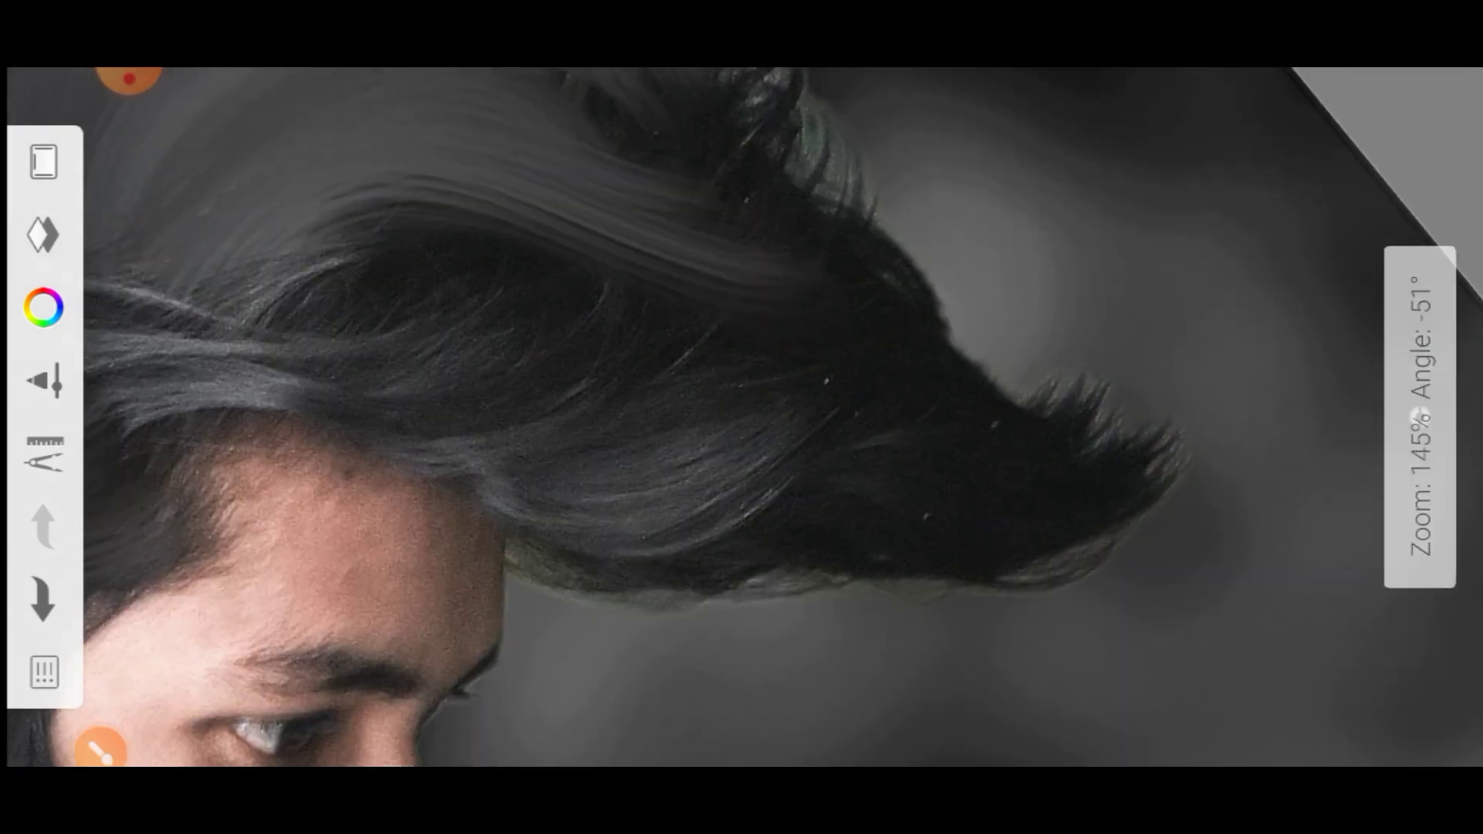
left_click_drag(725, 278, 247, 363)
left_click_drag(865, 309, 379, 224)
left_click_drag(919, 541, 432, 371)
Step: Extend and layer flowing grey strands through the hair toward its tips
scroll(741, 417, "up", 1)
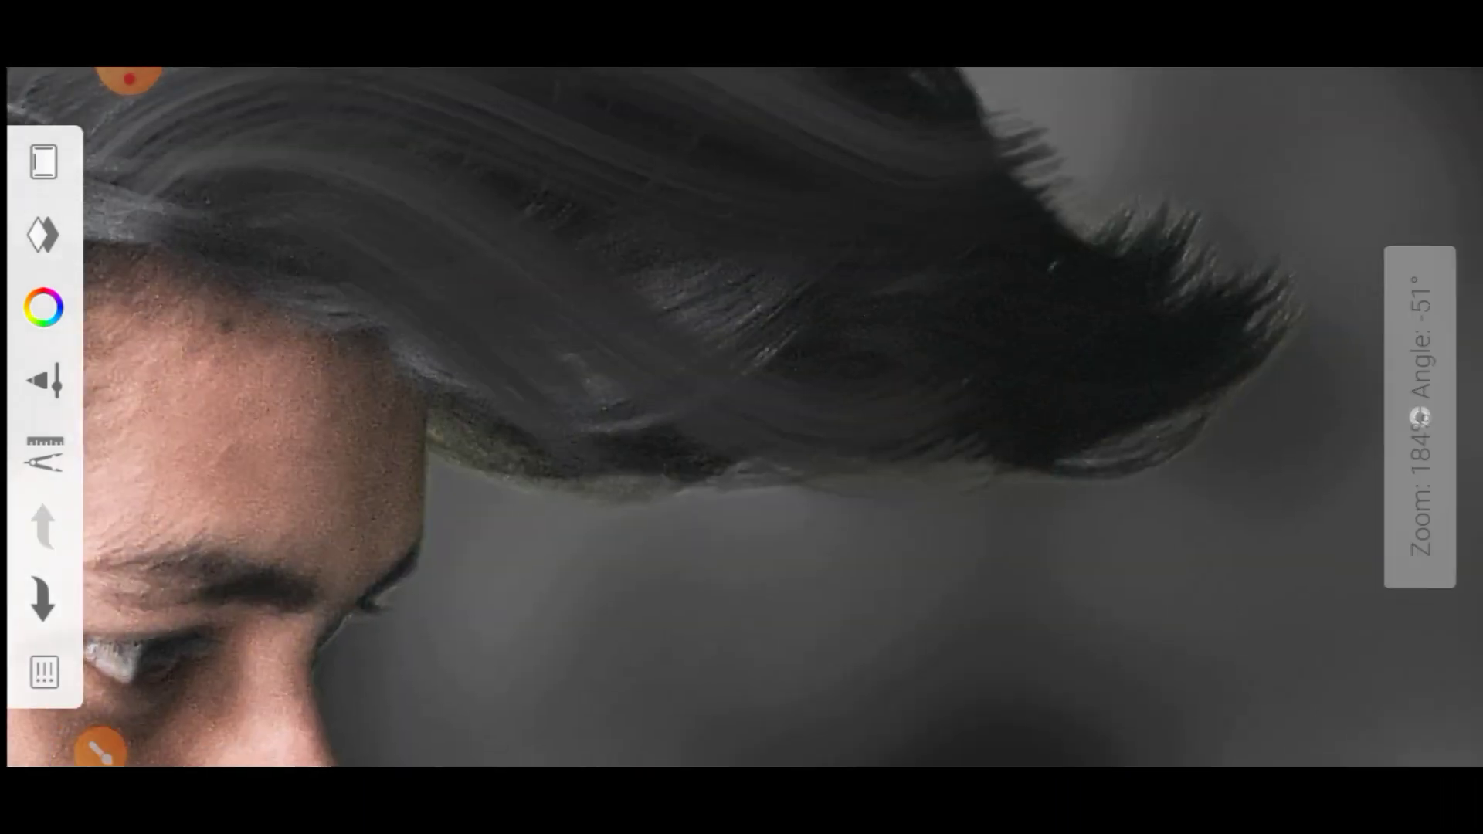
left_click_drag(1181, 370, 579, 541)
left_click_drag(1166, 301, 749, 401)
scroll(741, 417, "down", 1)
left_click_drag(1112, 355, 695, 433)
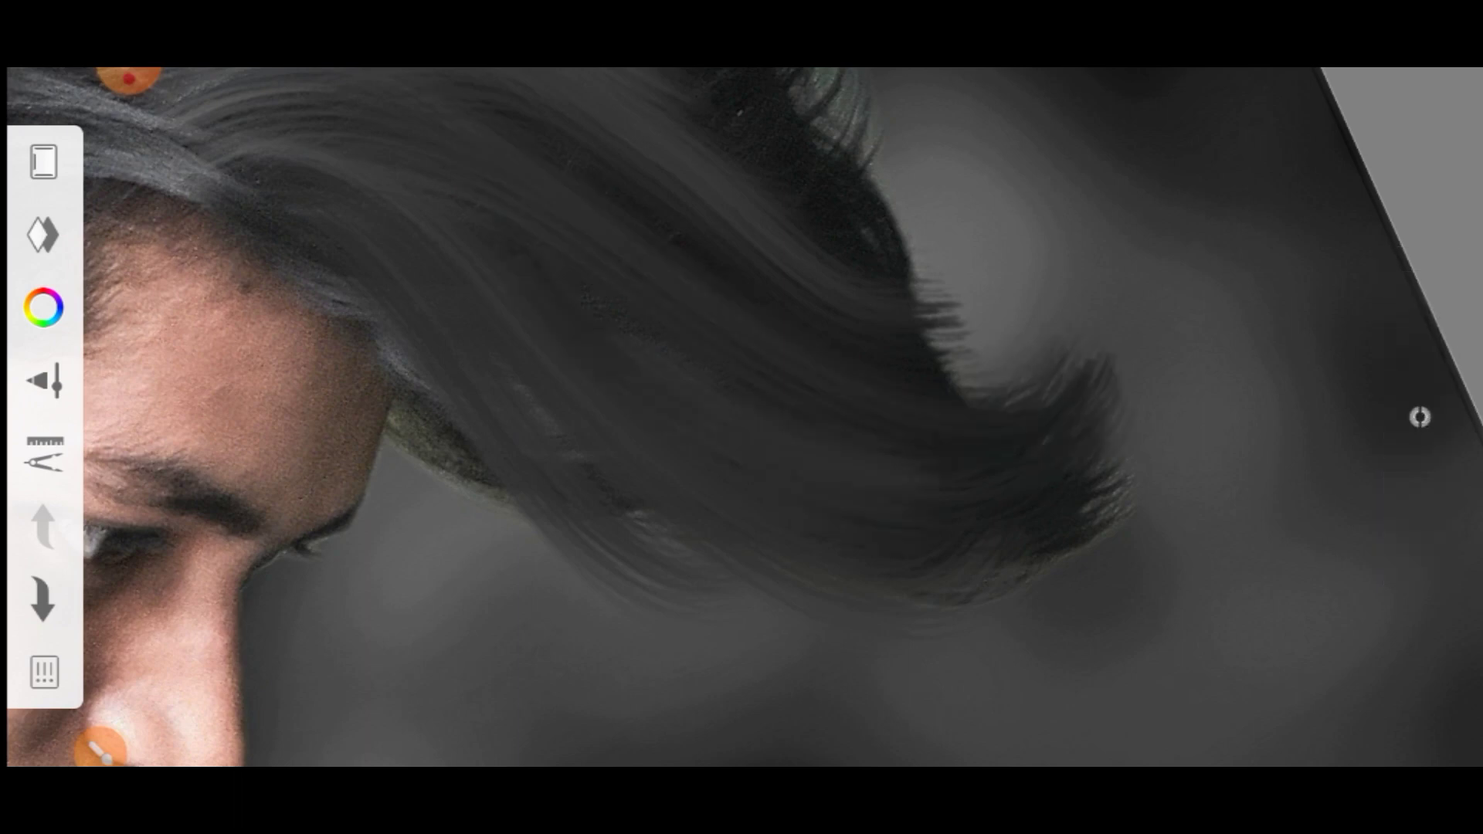
mouse_move(1189, 324)
left_mouse_down()
mouse_move(1081, 510)
mouse_move(1012, 564)
left_mouse_up()
scroll(741, 417, "down", 1)
mouse_move(962, 371)
left_mouse_down()
mouse_move(823, 498)
mouse_move(831, 508)
left_mouse_up()
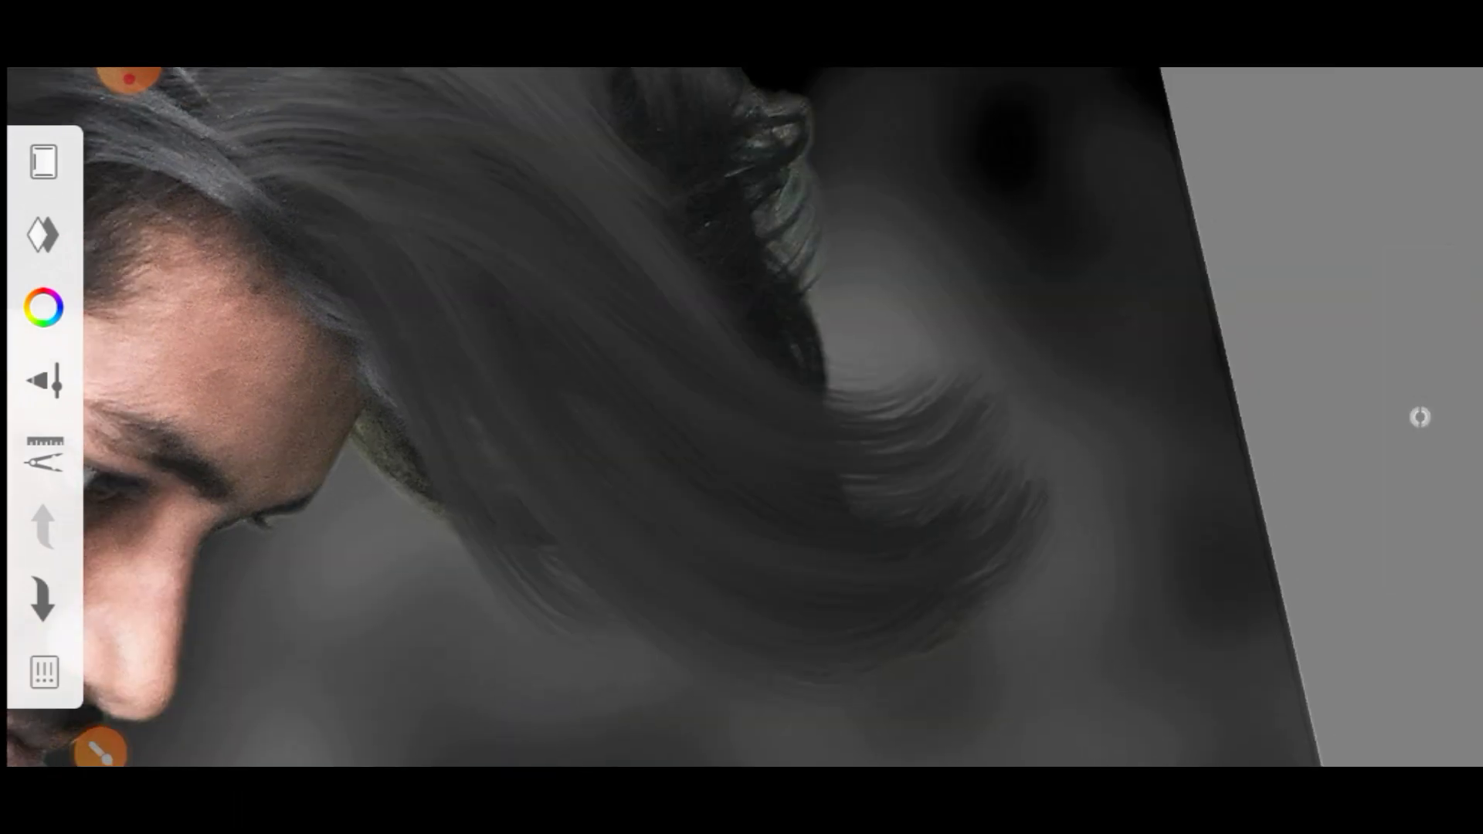
scroll(741, 417, "up", 1)
left_click_drag(788, 193, 587, 363)
left_click_drag(927, 325, 641, 502)
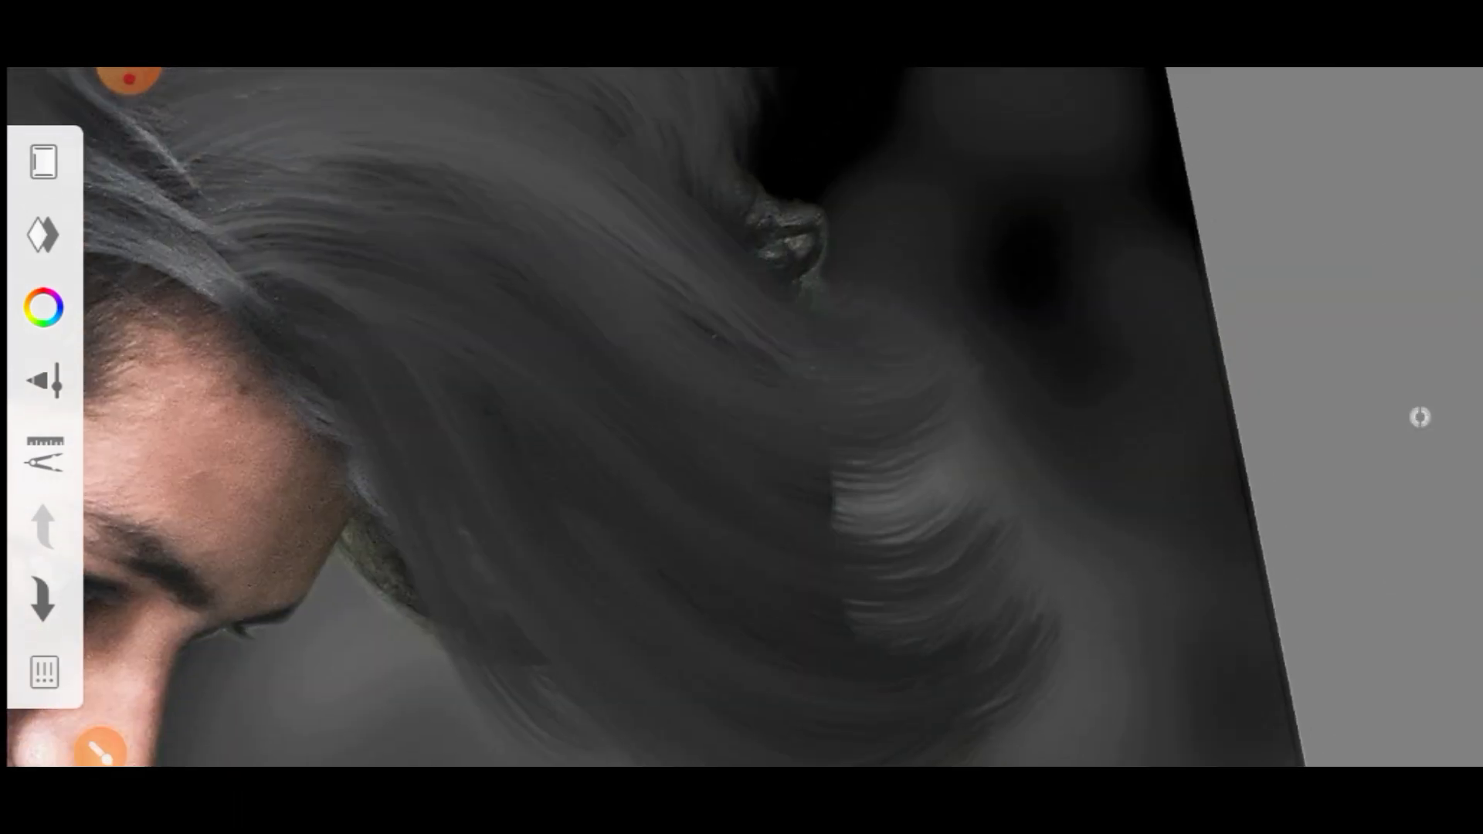
Step: Zoom in and out to review the painted hair, ending on the whole portrait
scroll(741, 417, "down", 2)
scroll(741, 417, "up", 2)
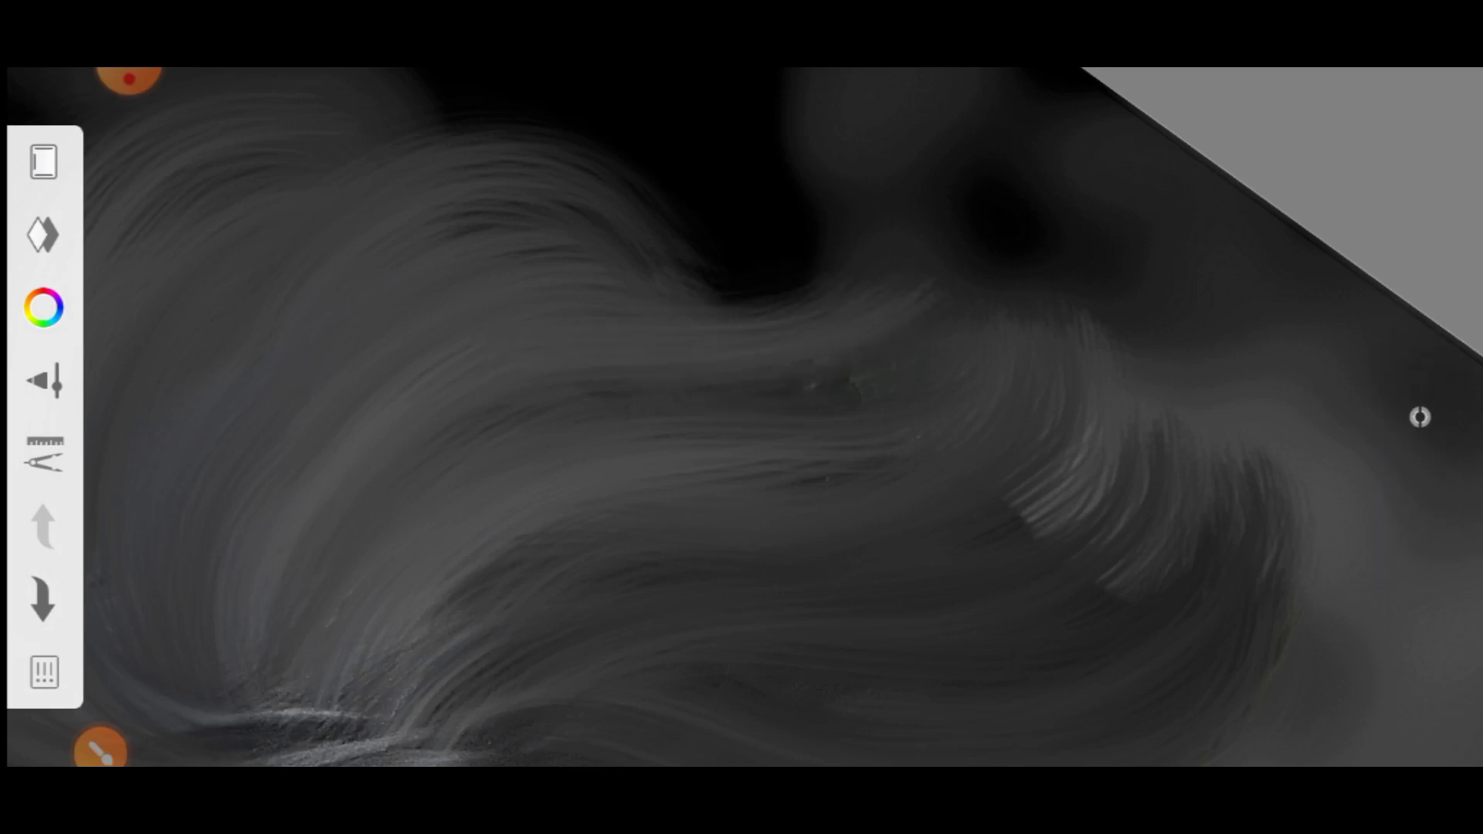
scroll(741, 417, "down", 3)
scroll(742, 417, "up", 4)
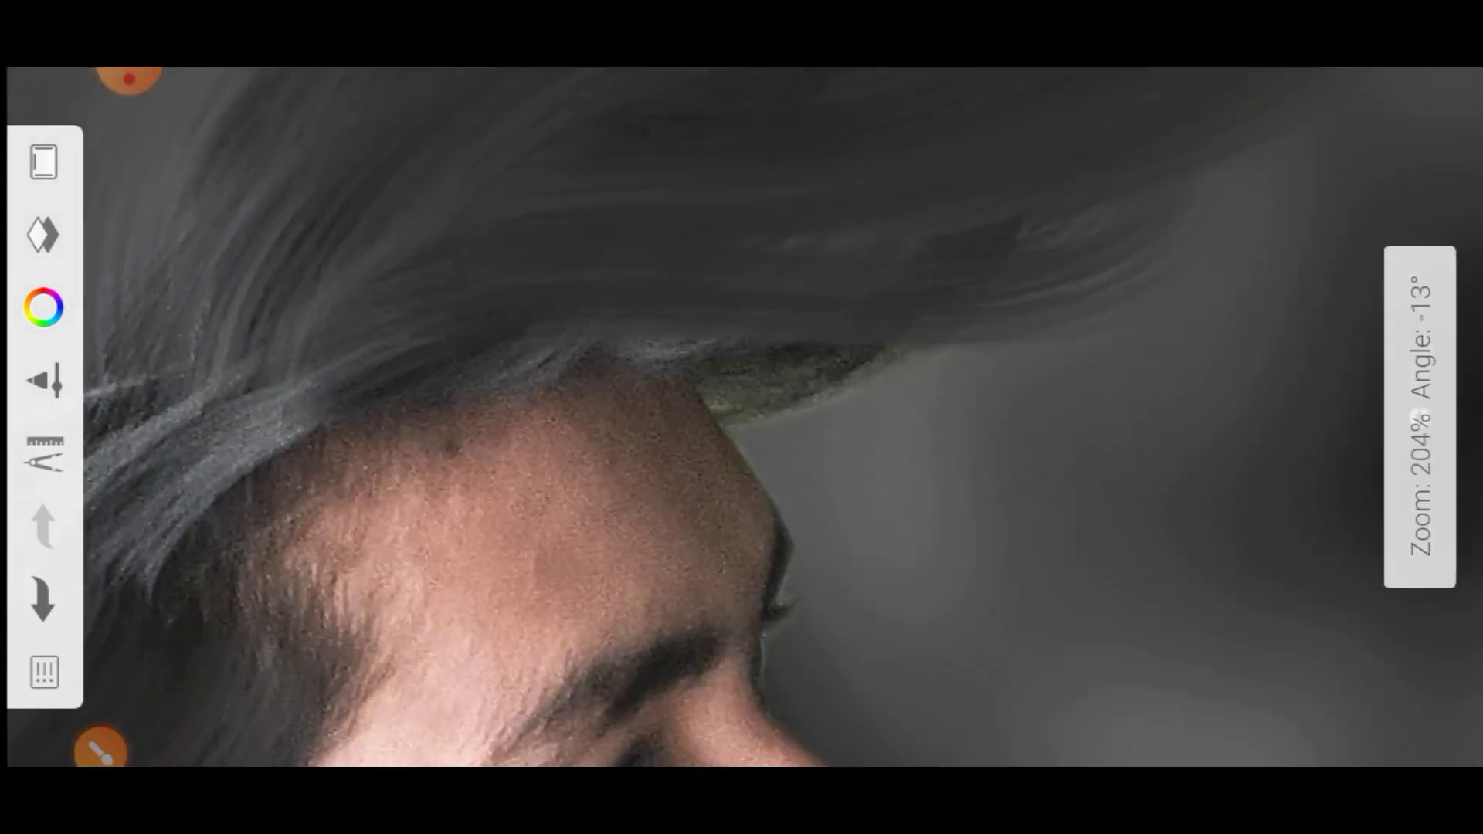
scroll(741, 417, "up", 1)
scroll(1419, 417, "down", 2)
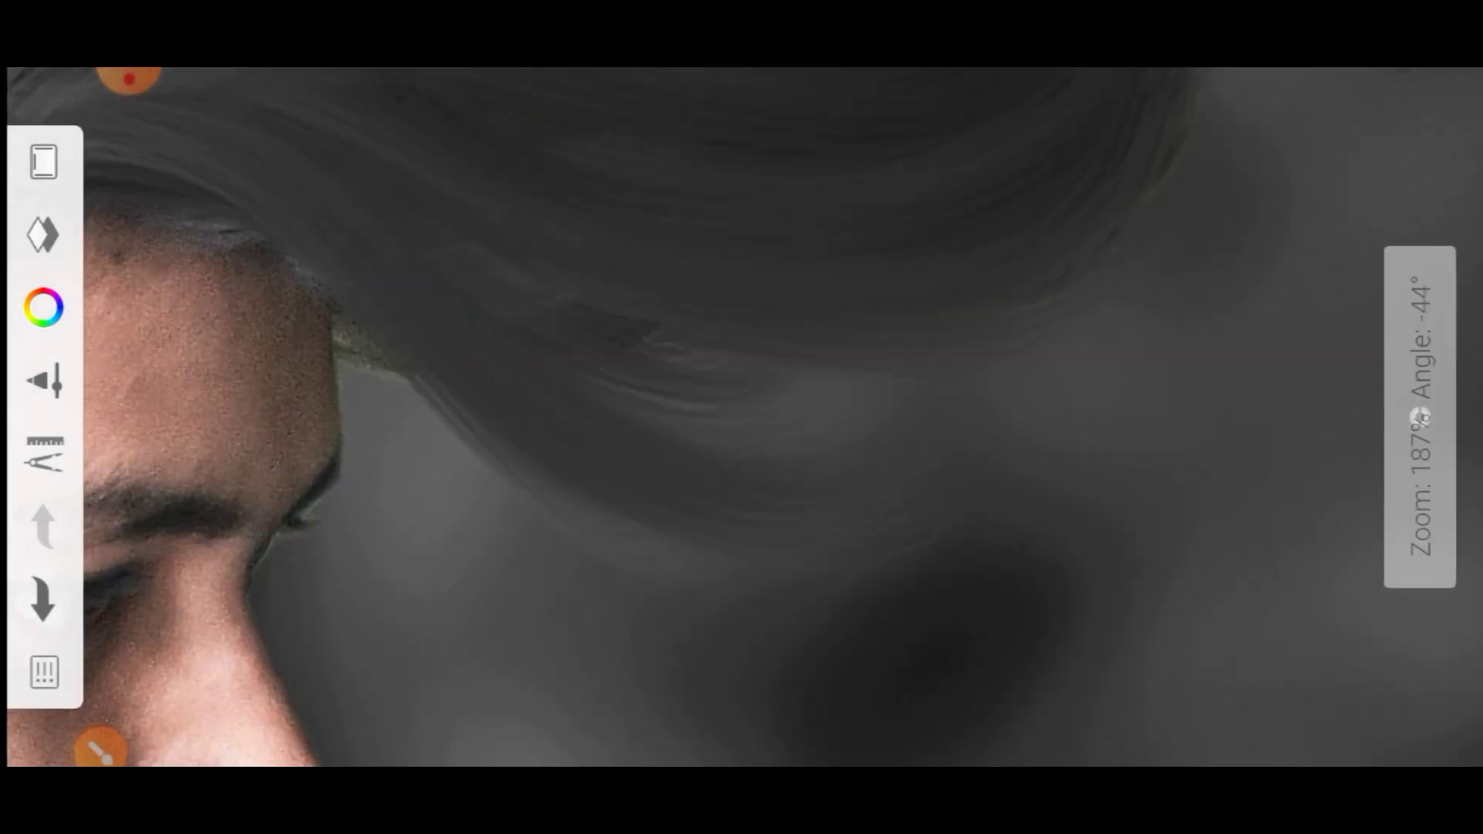
scroll(1420, 417, "down", 1)
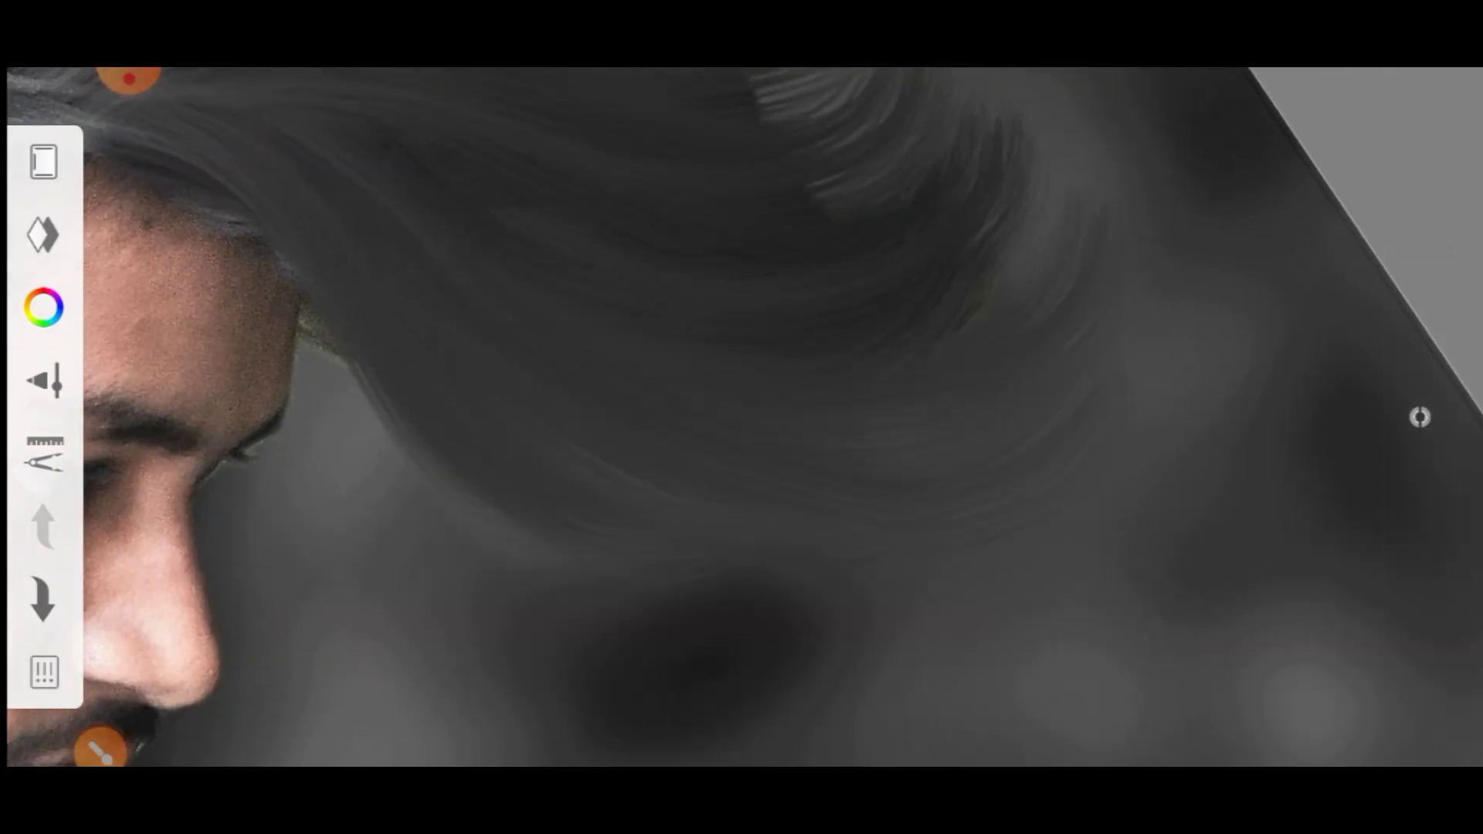
scroll(1419, 417, "down", 3)
scroll(741, 417, "down", 3)
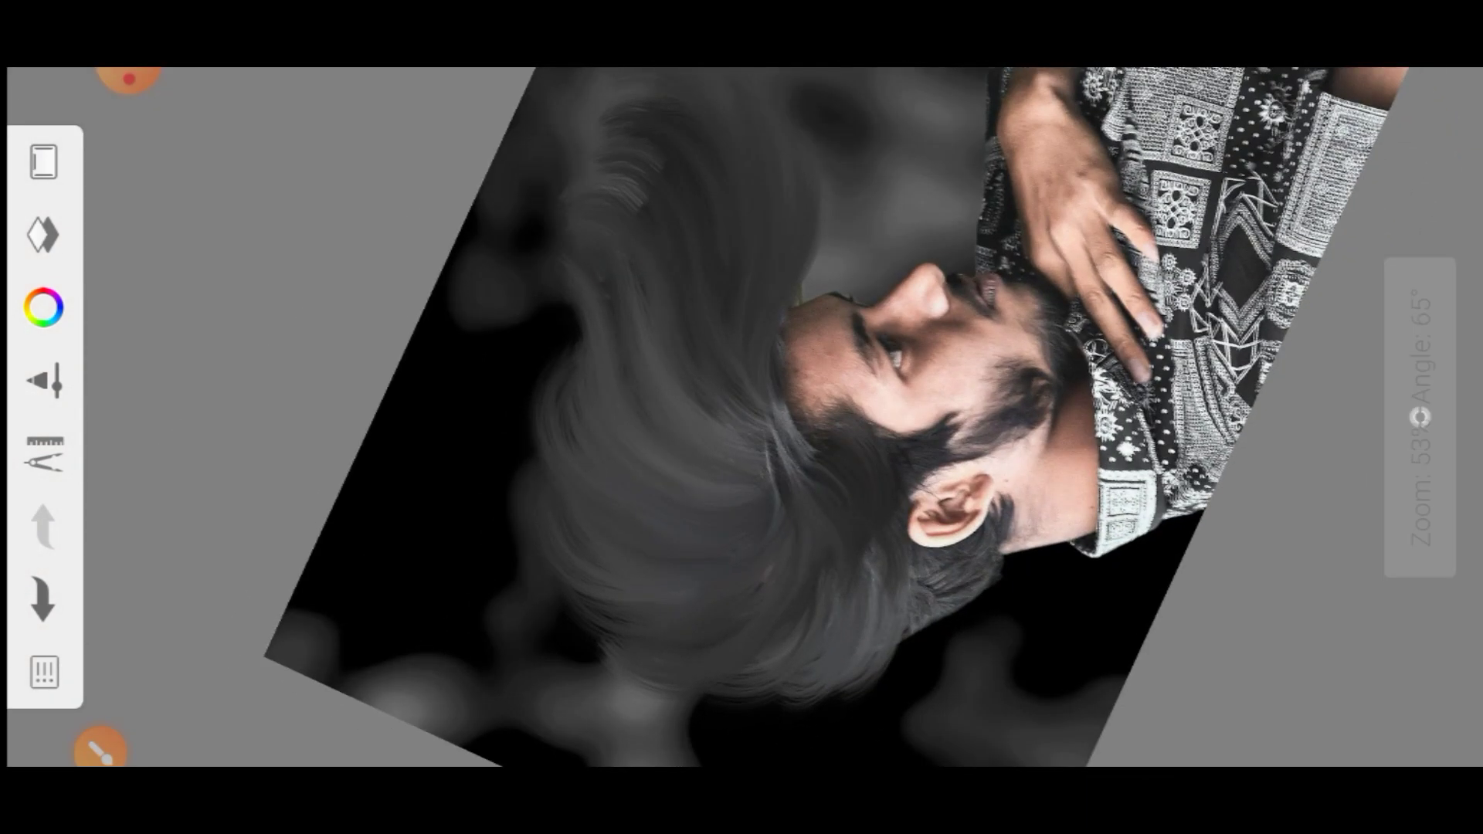
scroll(1420, 417, "down", 1)
scroll(1419, 417, "up", 3)
scroll(1419, 417, "up", 3)
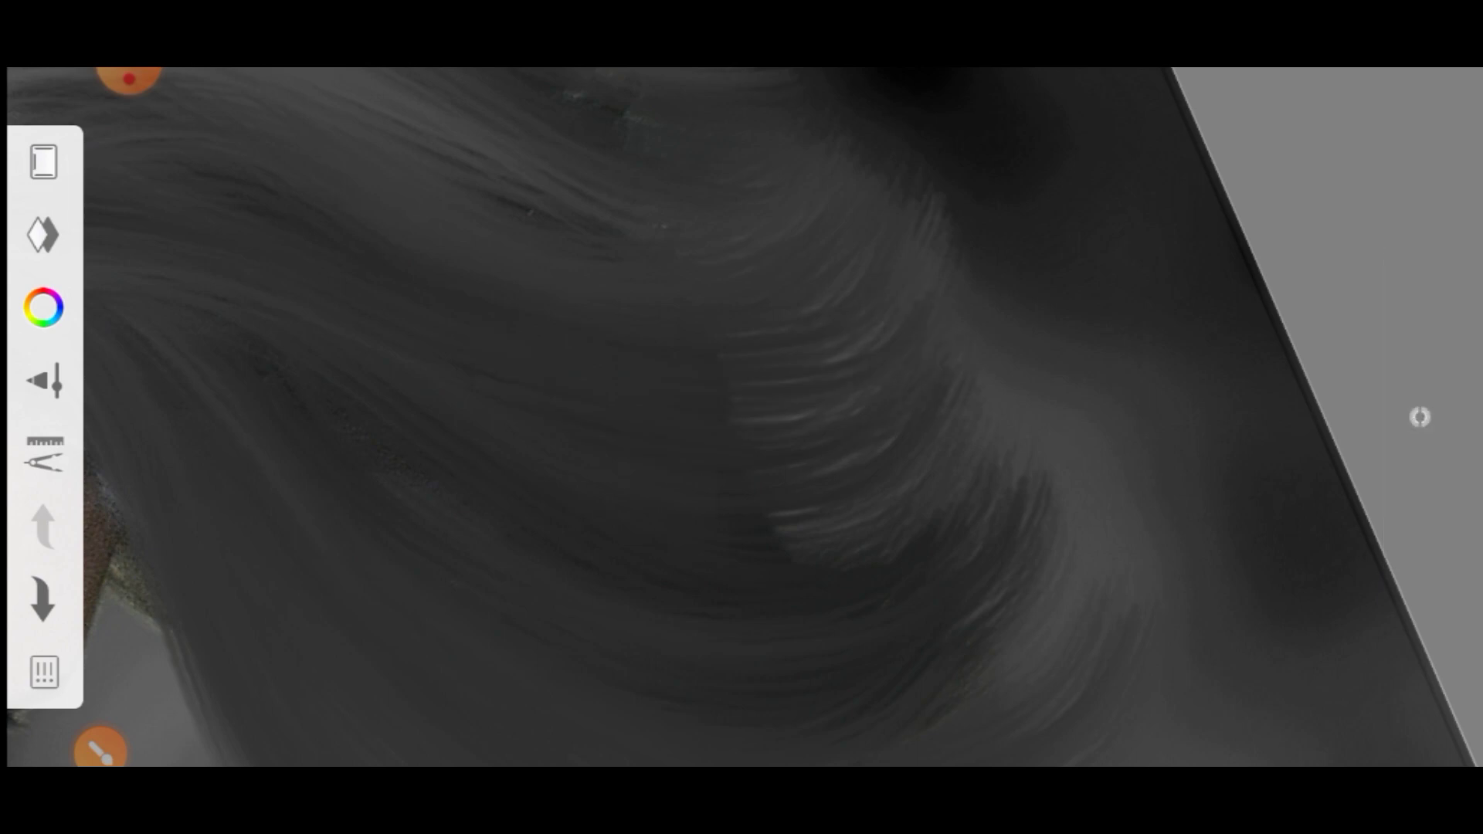
scroll(741, 417, "down", 3)
scroll(741, 417, "down", 3)
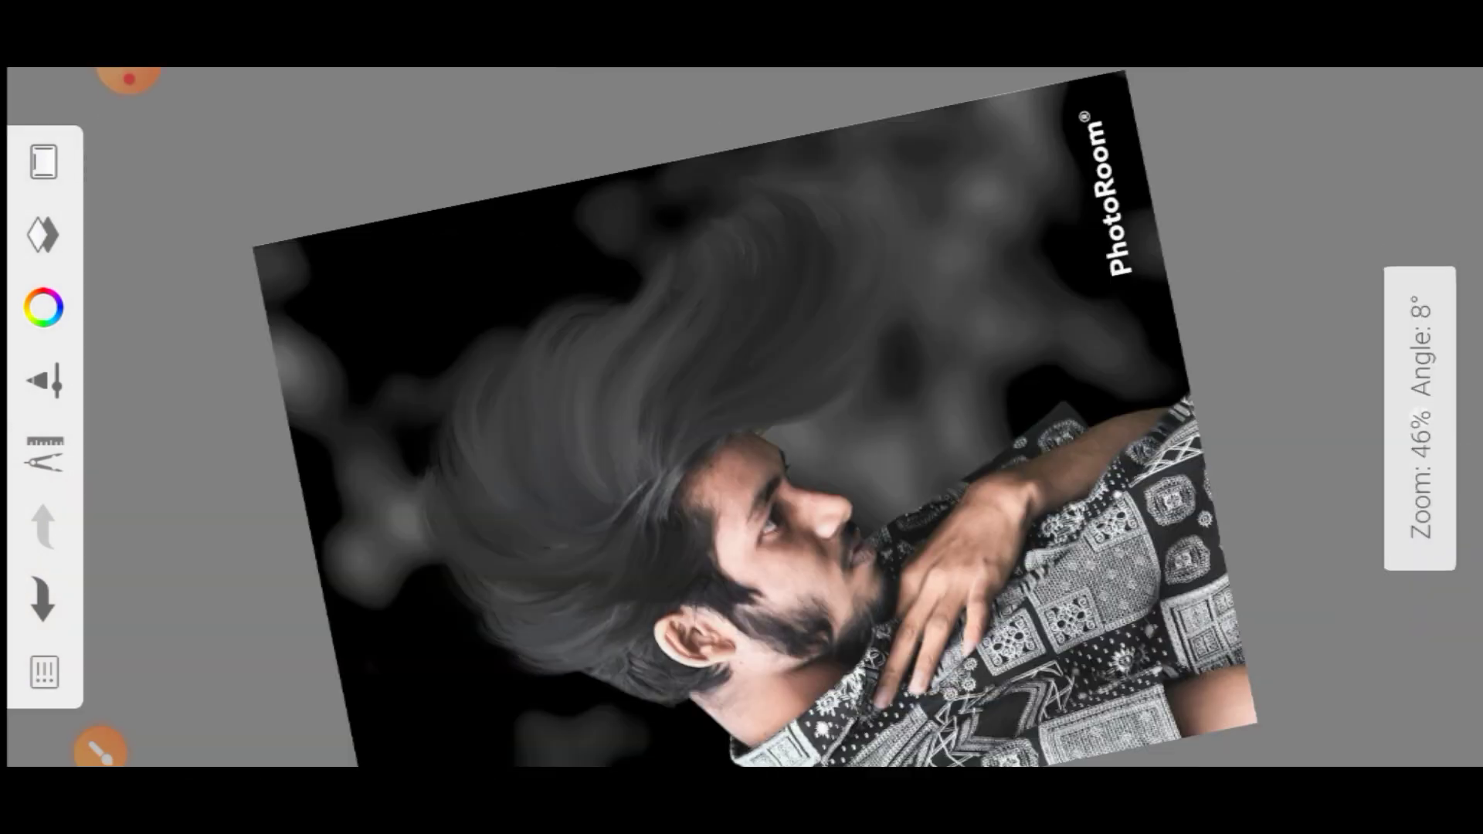
scroll(742, 417, "up", 3)
scroll(741, 417, "up", 2)
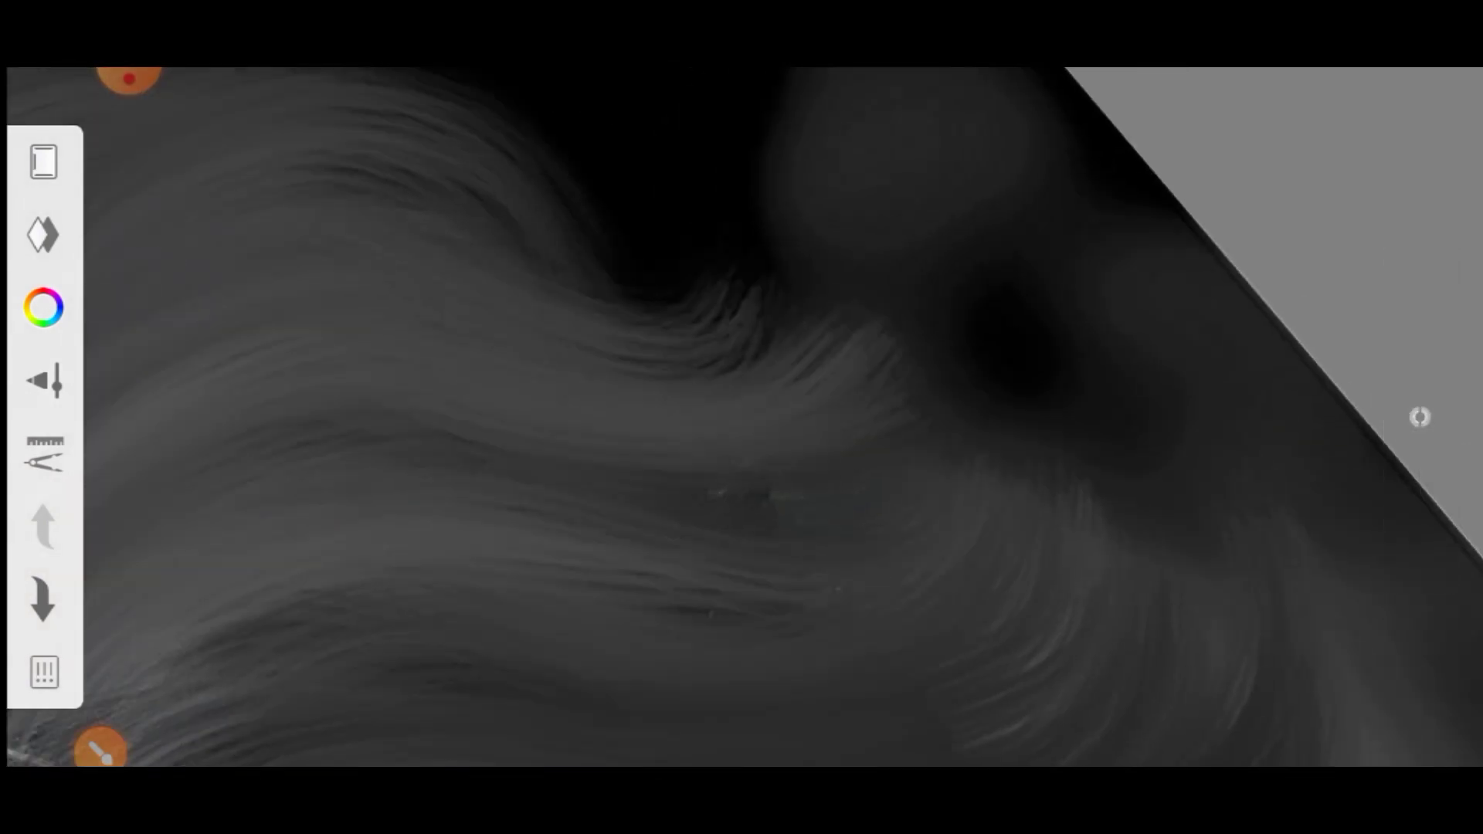
scroll(741, 417, "down", 3)
scroll(741, 417, "down", 2)
scroll(741, 417, "up", 2)
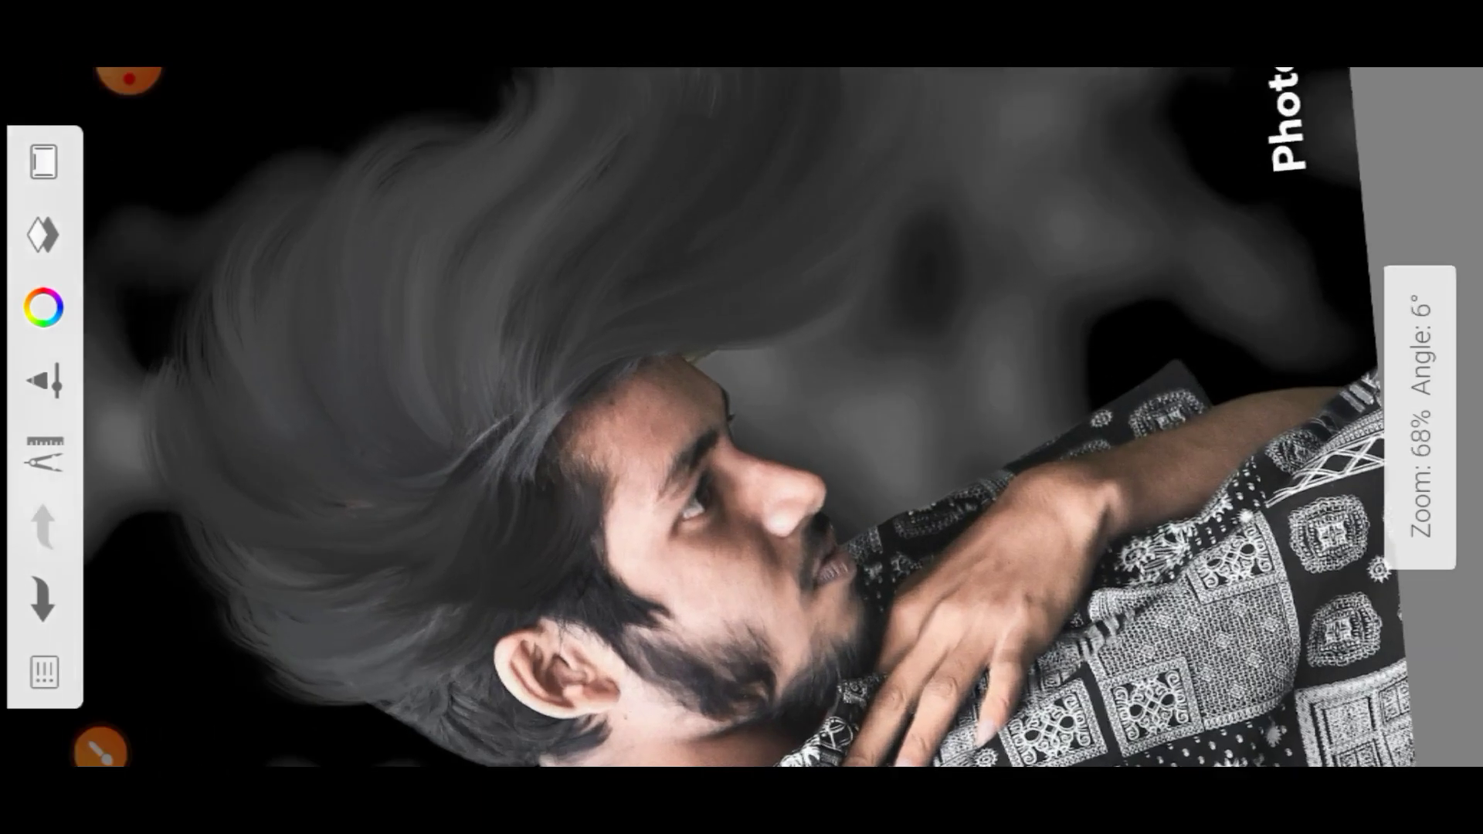
Step: Add a new blank layer and set its blend mode to Soft Light
scroll(741, 417, "up", 2)
left_click(43, 234)
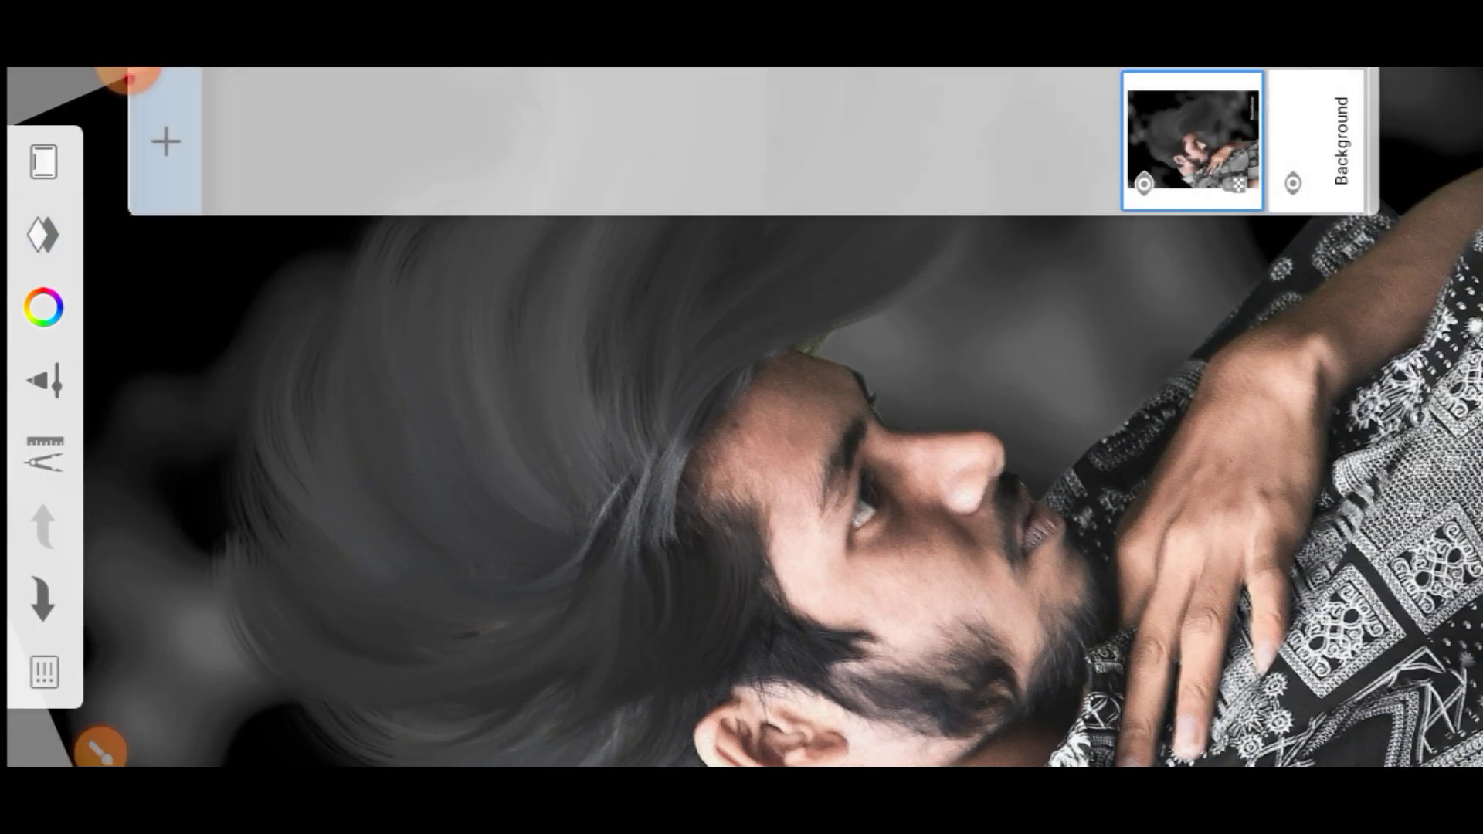
left_click(165, 141)
left_click(1042, 139)
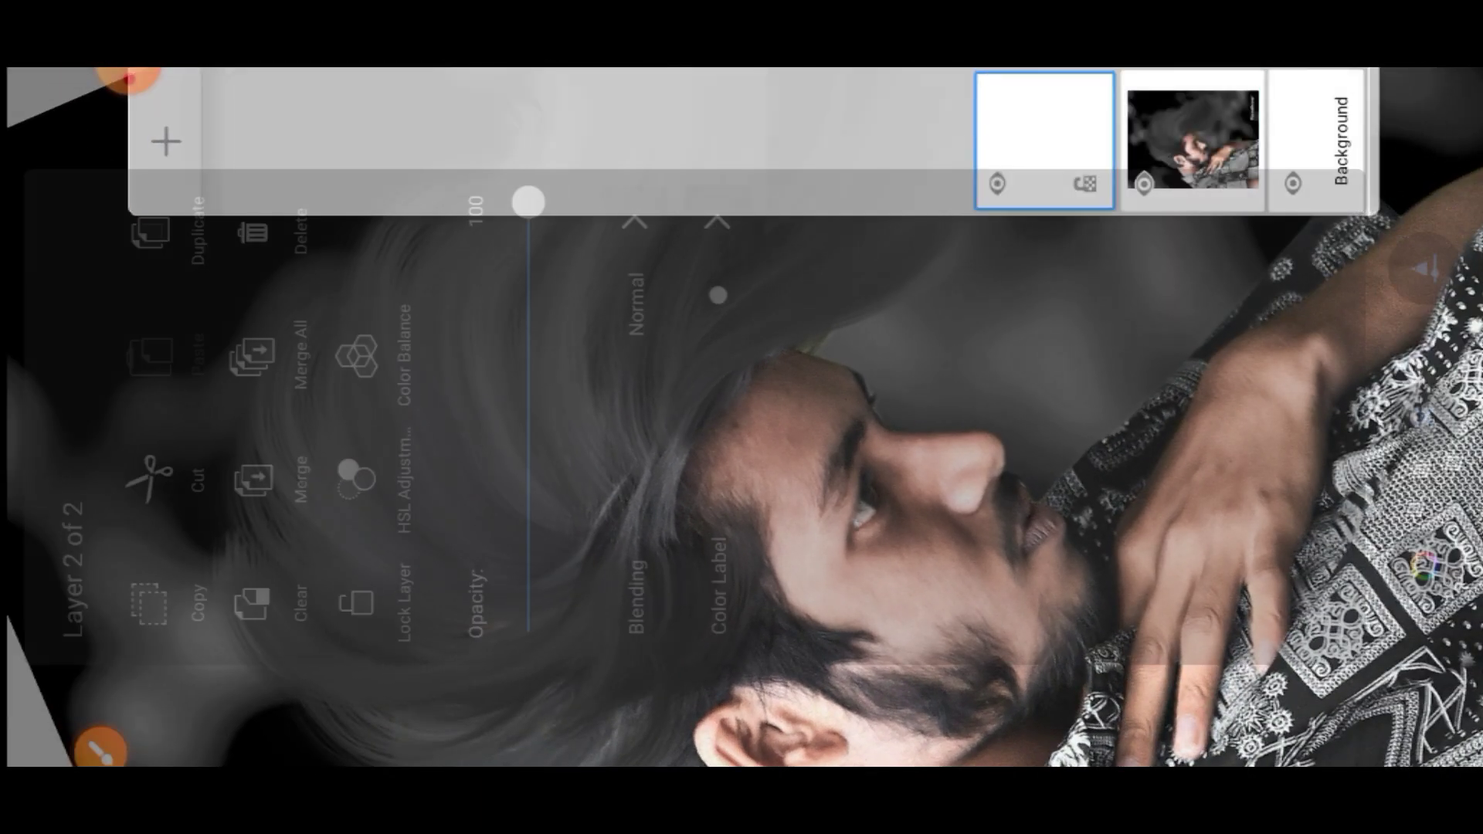
left_click(146, 363)
left_click(938, 417)
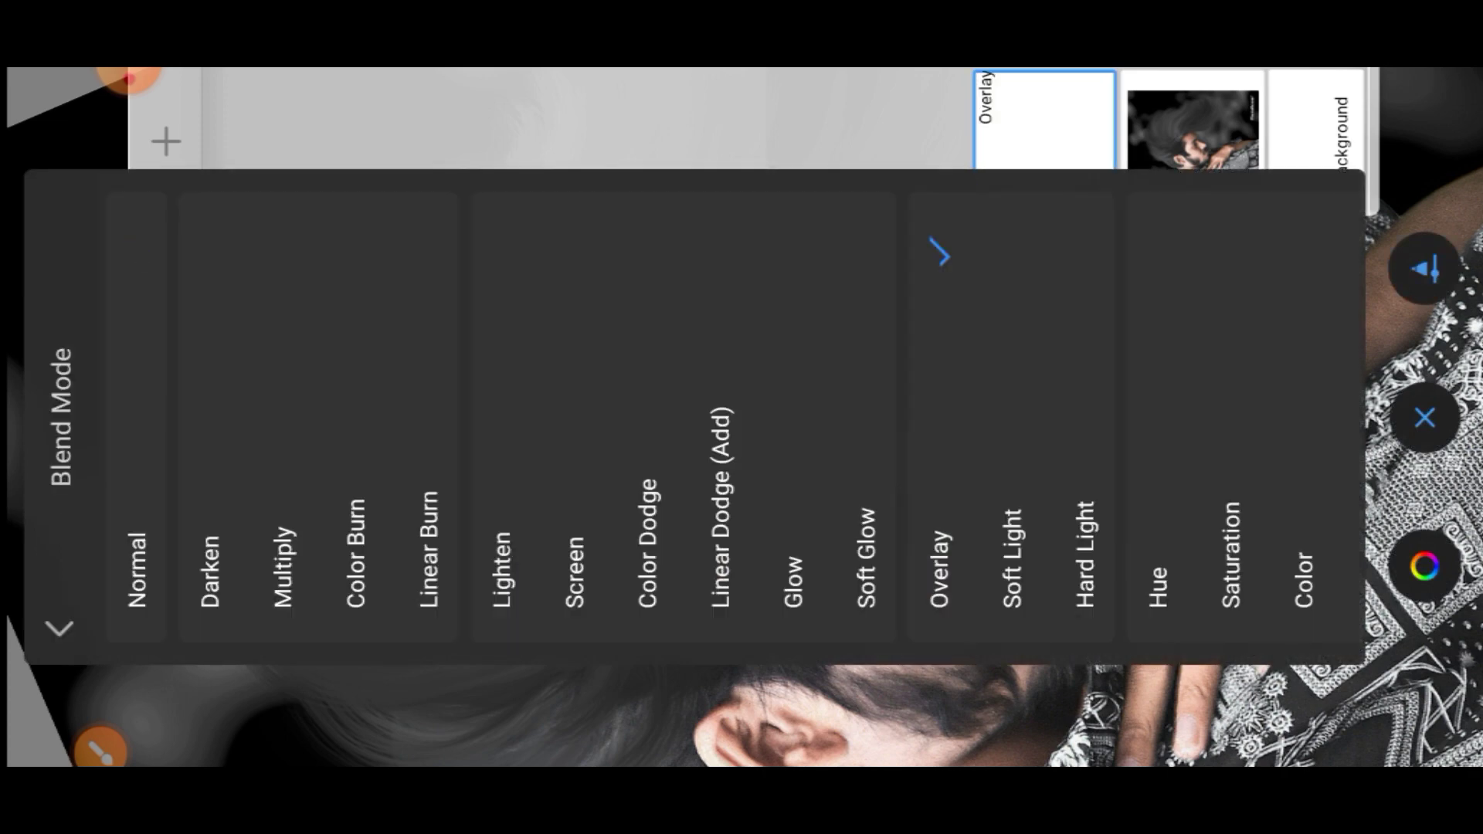
left_click(1012, 417)
Step: Set the paint colour to pure black
left_click(43, 308)
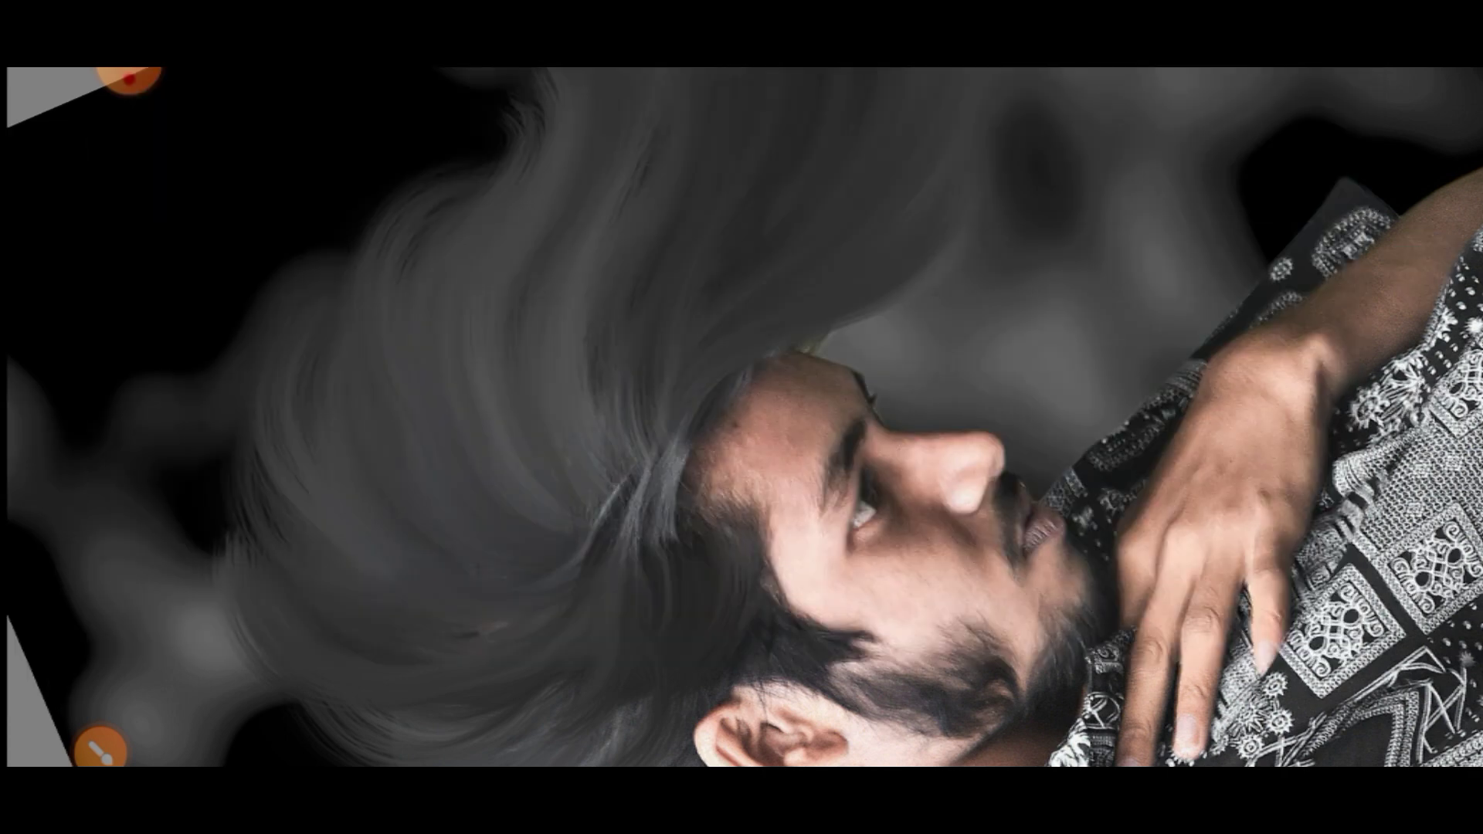
left_click_drag(999, 512, 1000, 571)
left_click(1425, 567)
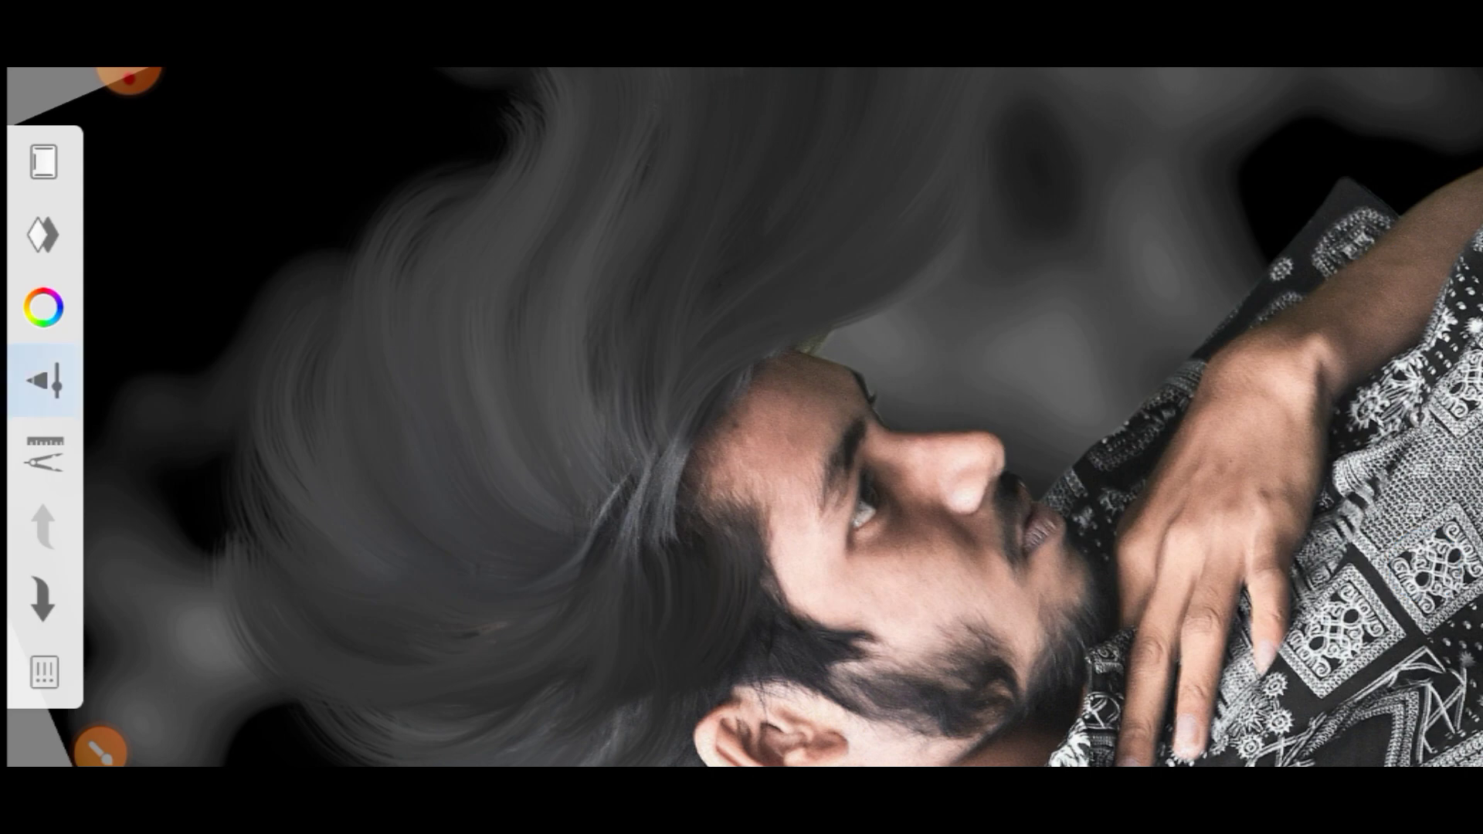
Step: Choose the Soft Airbrush brush and raise its opacity to about 62%
left_click(43, 374)
left_click(66, 540)
scroll(772, 417, "left", 10)
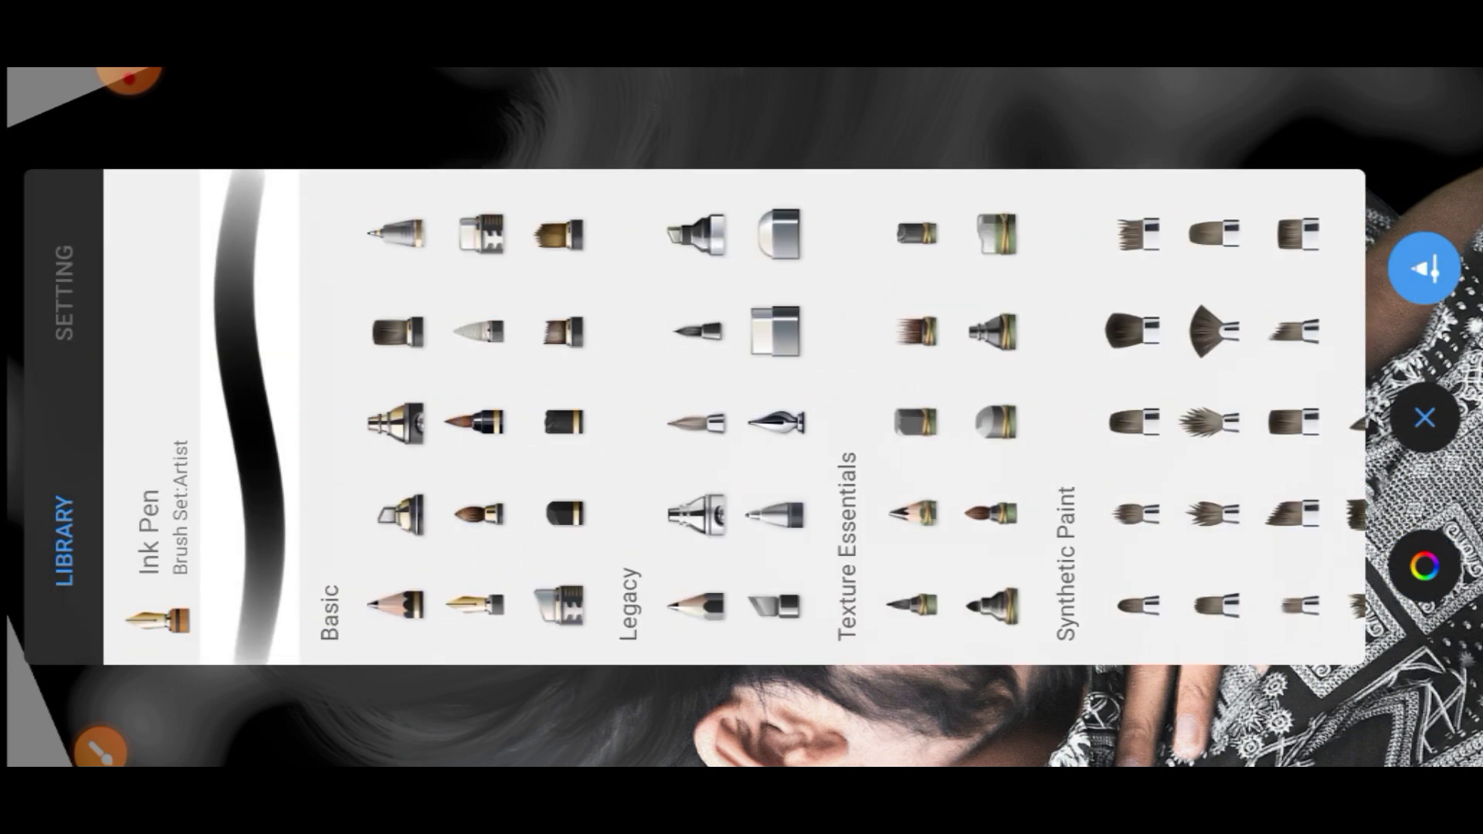
scroll(772, 417, "right", 5)
left_click(1033, 331)
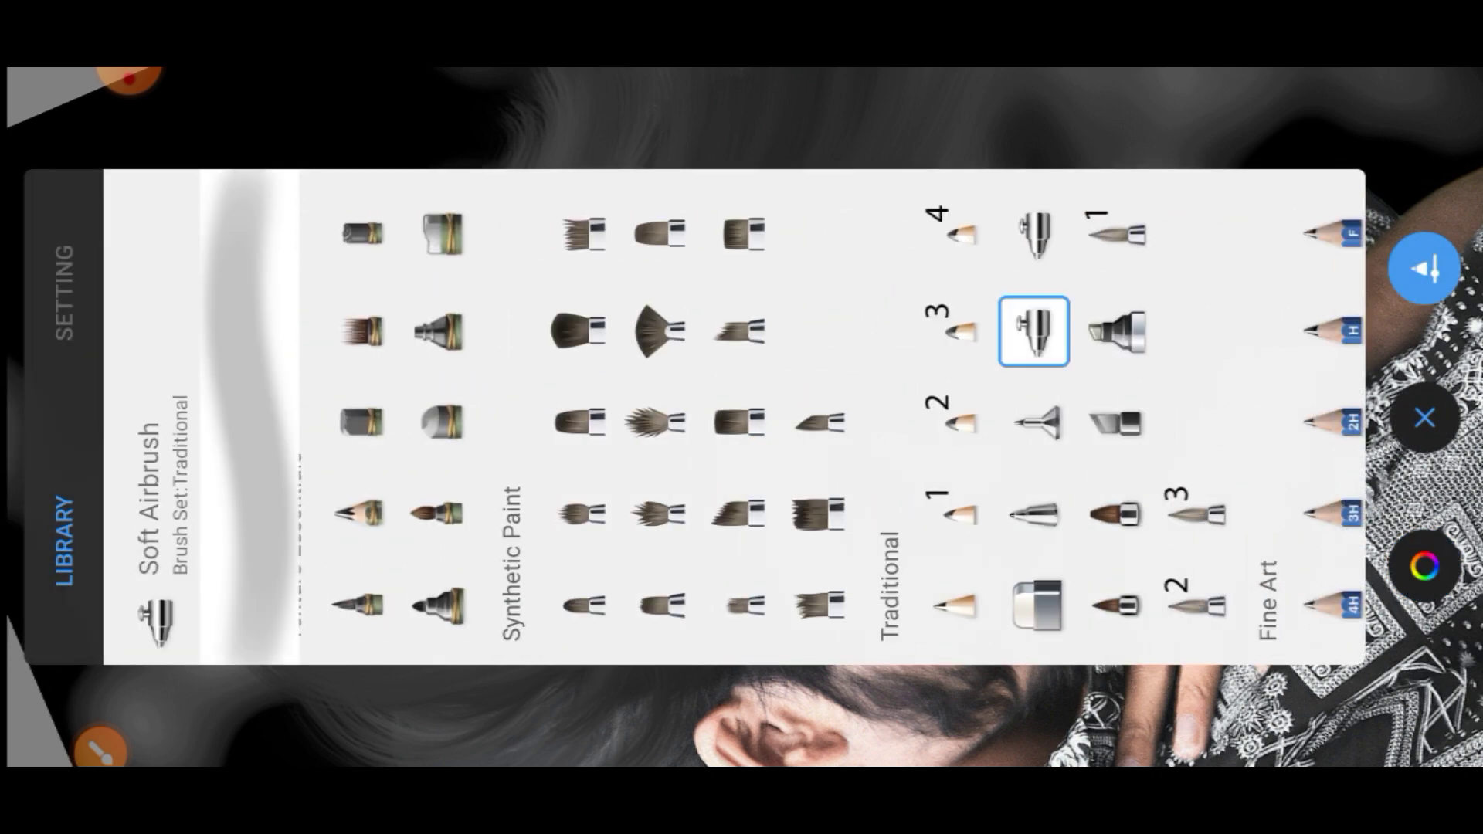
left_click(1425, 418)
left_click(43, 380)
left_click(64, 293)
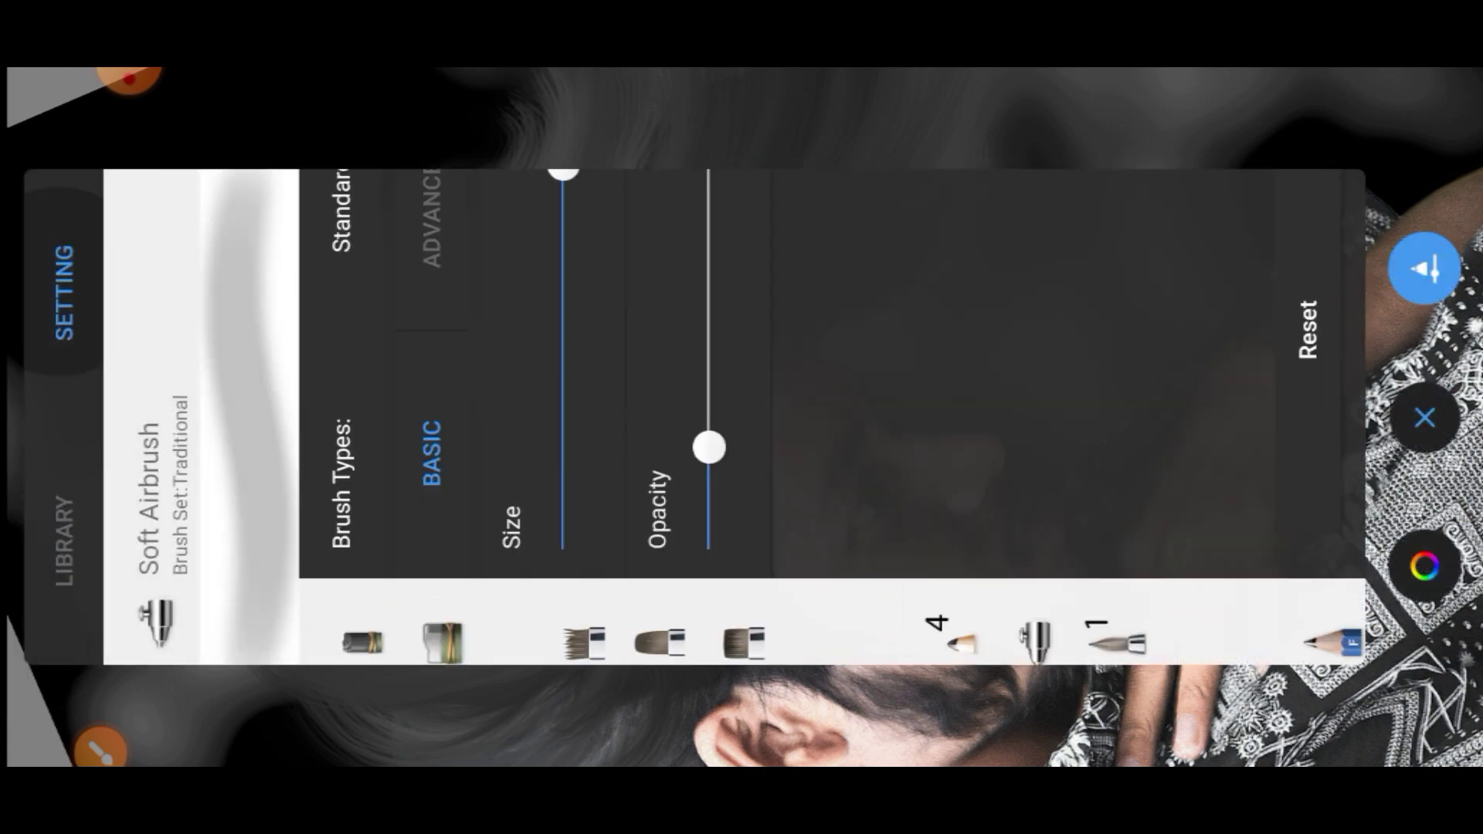
left_click_drag(709, 520, 709, 376)
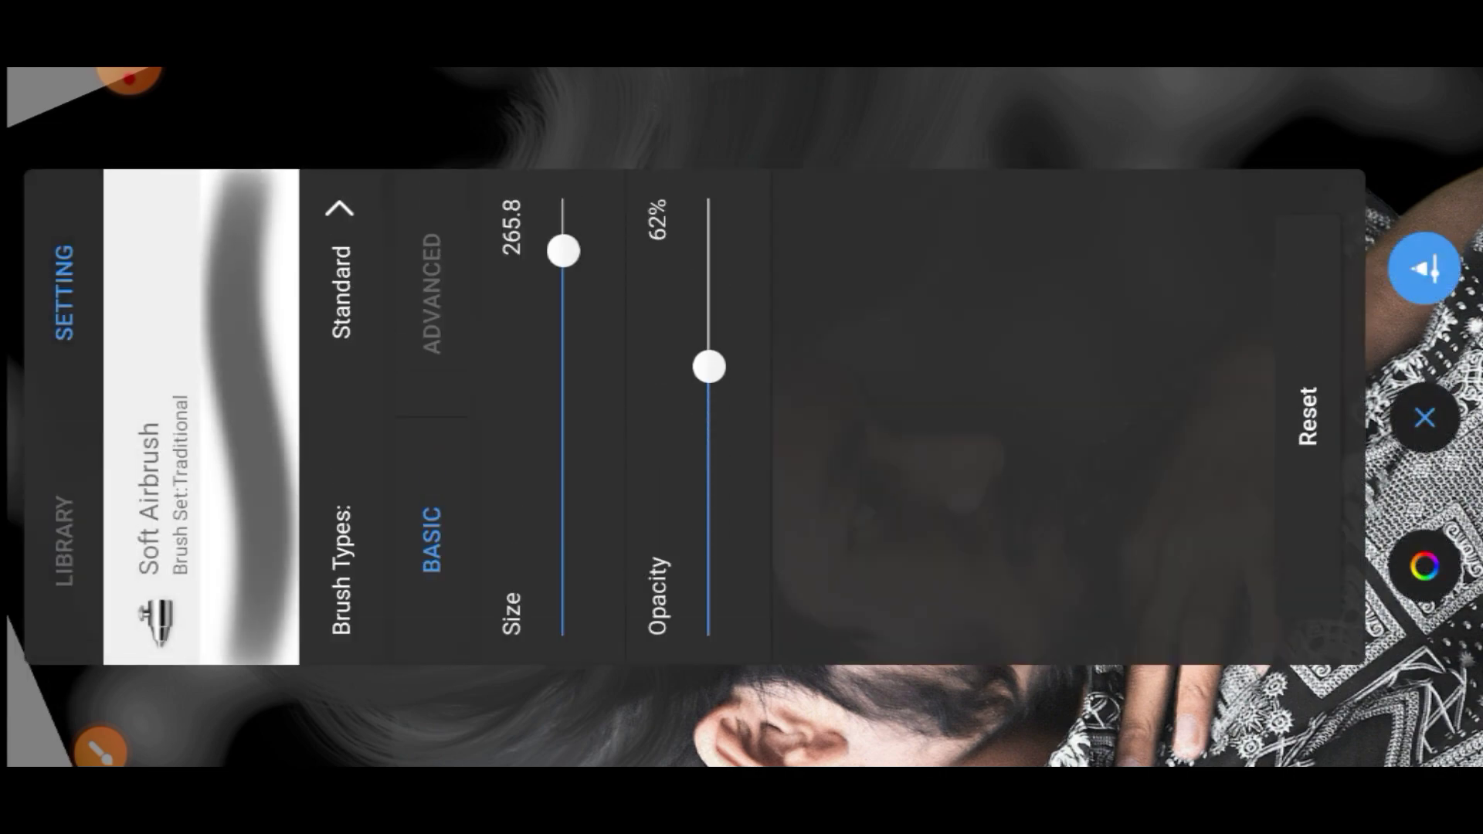
left_click(1425, 418)
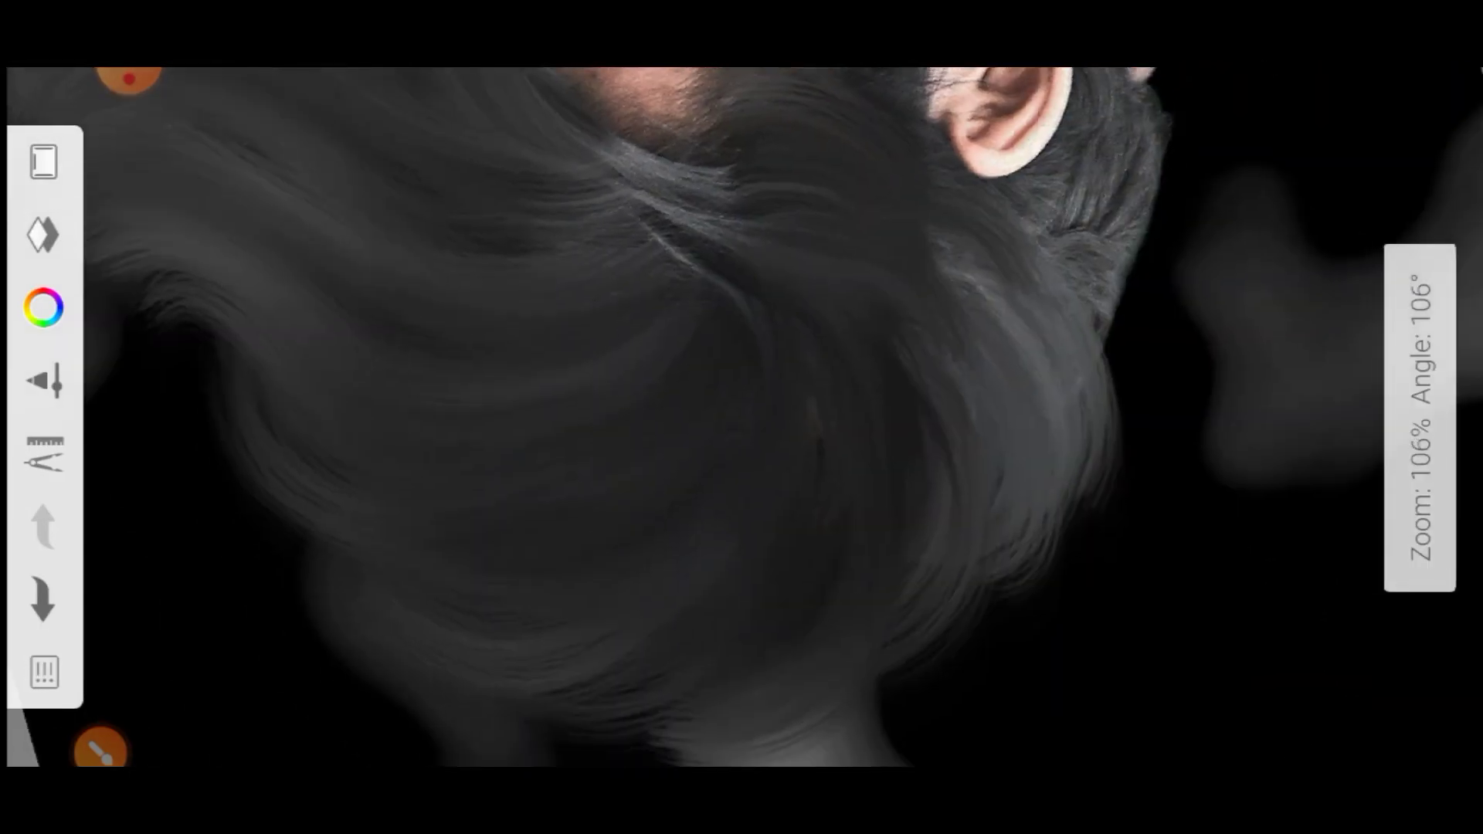
Step: Darken the main hair sweep with soft black airbrush strokes
left_click(1420, 417)
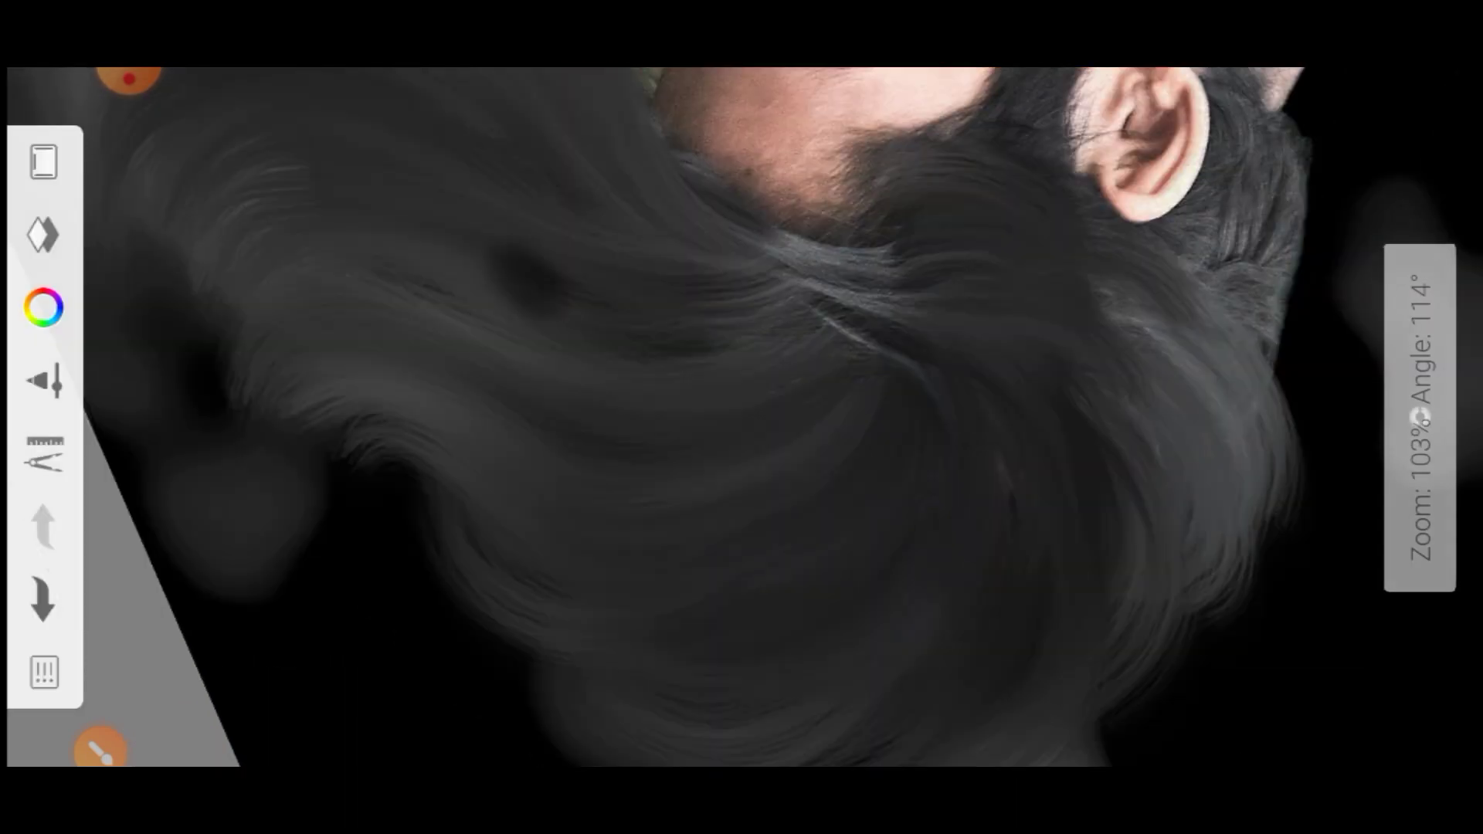
left_click_drag(332, 201, 657, 386)
mouse_move(309, 293)
left_mouse_down()
mouse_move(664, 479)
mouse_move(873, 549)
left_mouse_up()
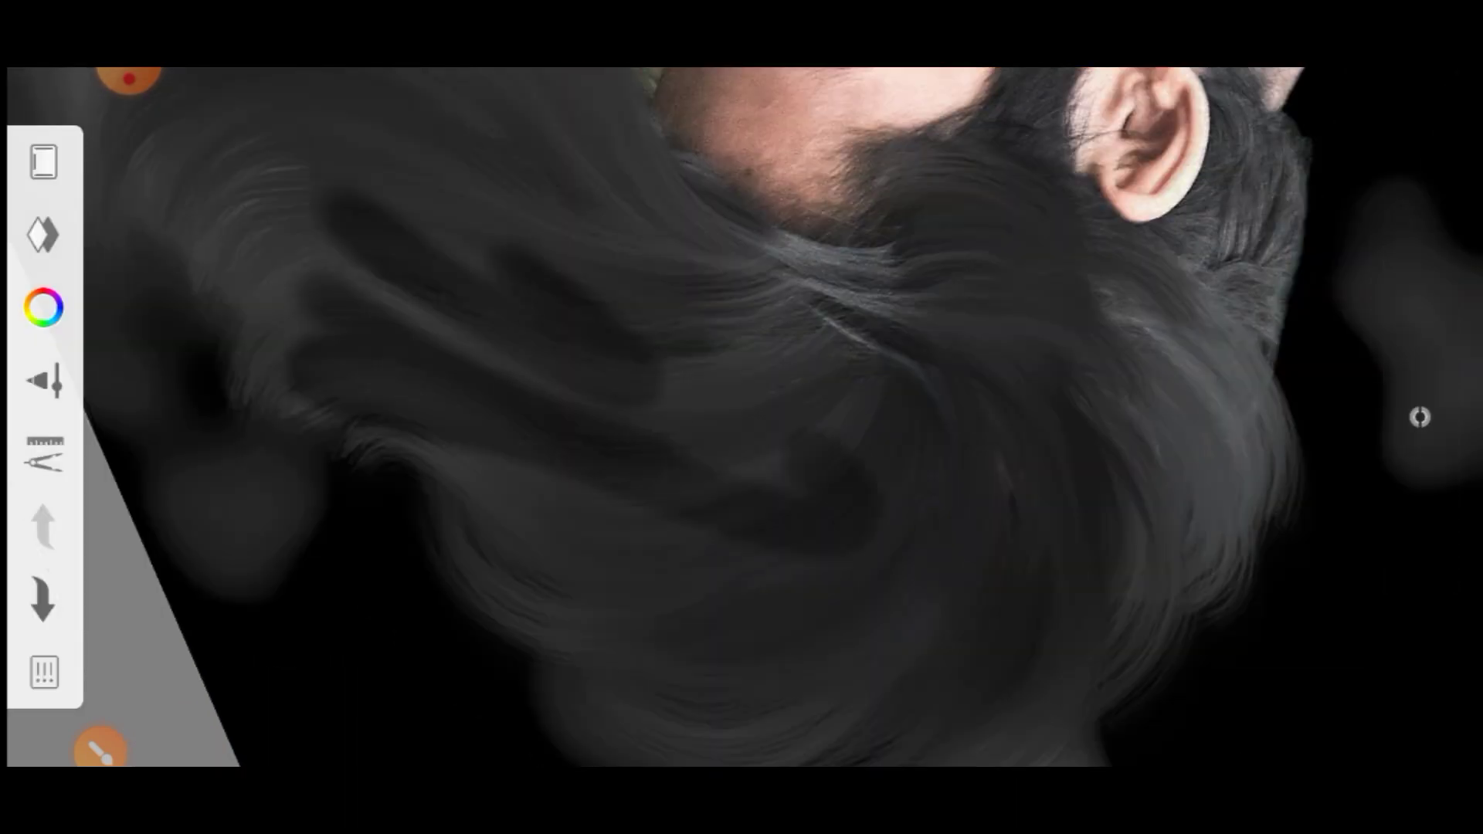
left_click_drag(402, 232, 804, 455)
left_click_drag(494, 224, 896, 456)
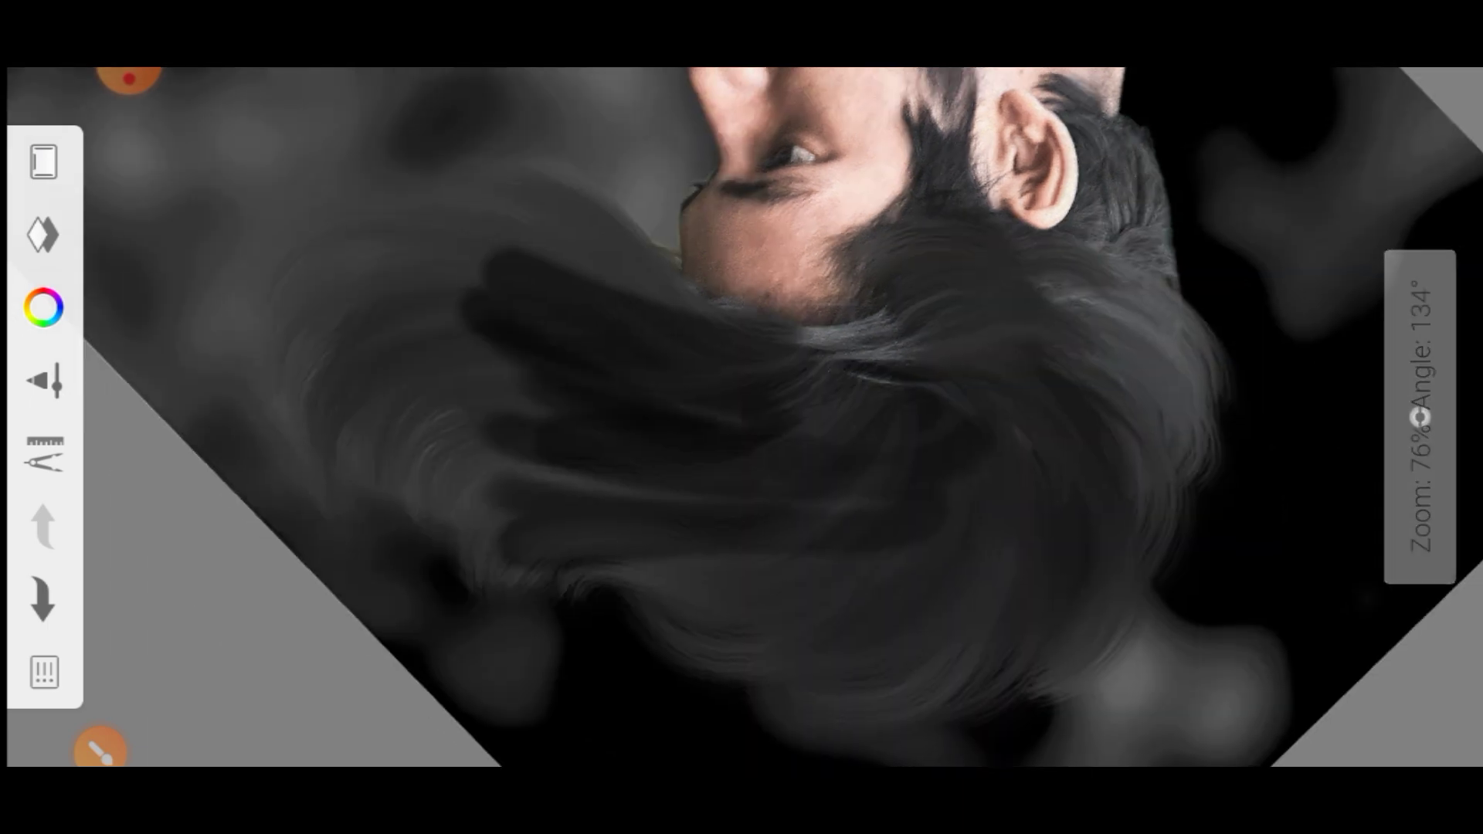
left_click_drag(363, 224, 556, 409)
left_click_drag(339, 286, 695, 502)
Step: Darken the hair's left edge, upper part, lower part and right side
left_click_drag(309, 347, 556, 549)
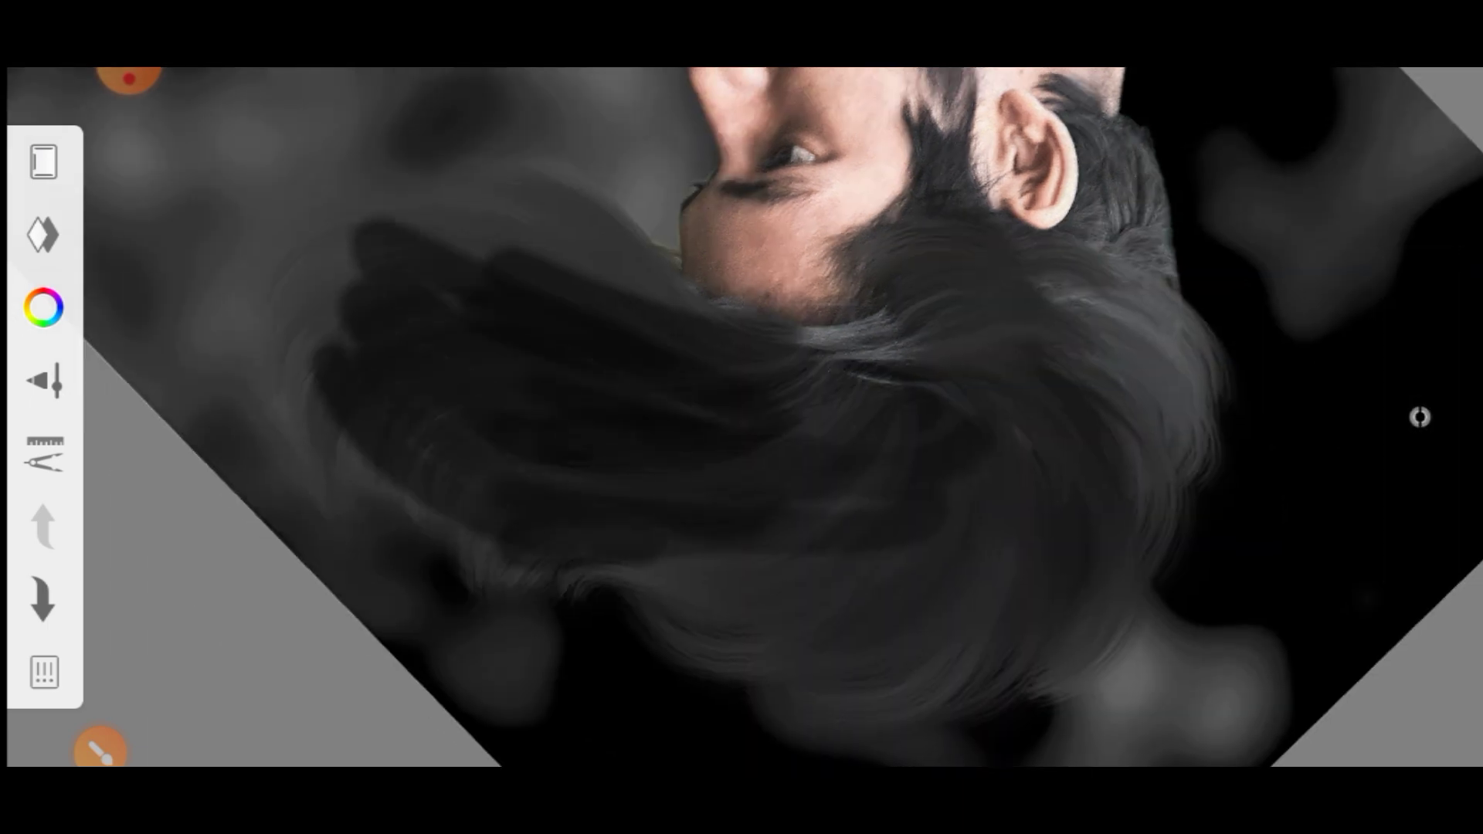
left_click_drag(401, 224, 301, 502)
left_click_drag(475, 182, 687, 332)
left_click_drag(433, 556, 996, 572)
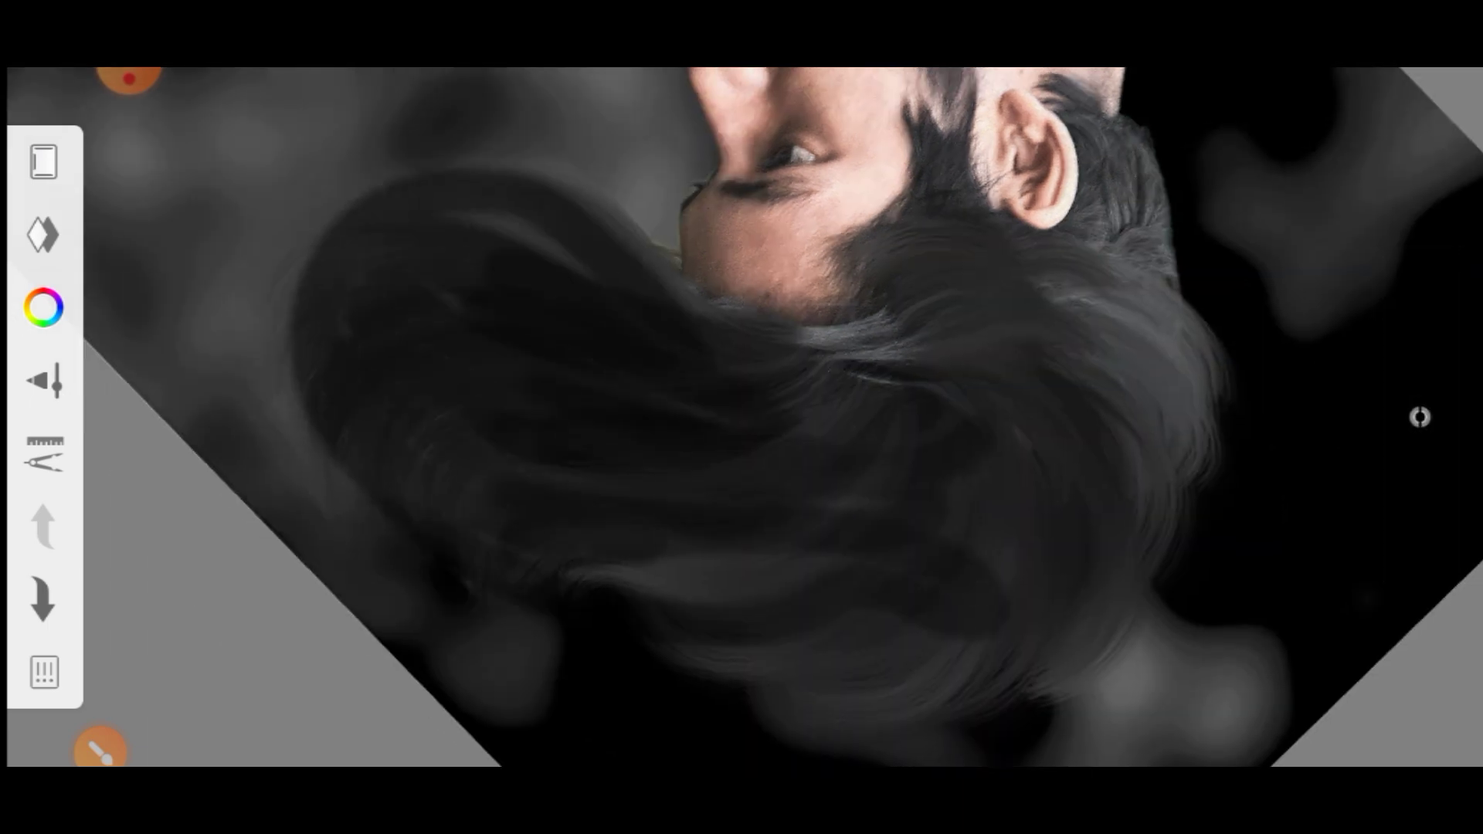
left_click_drag(1074, 665, 997, 441)
left_click_drag(819, 432, 1120, 309)
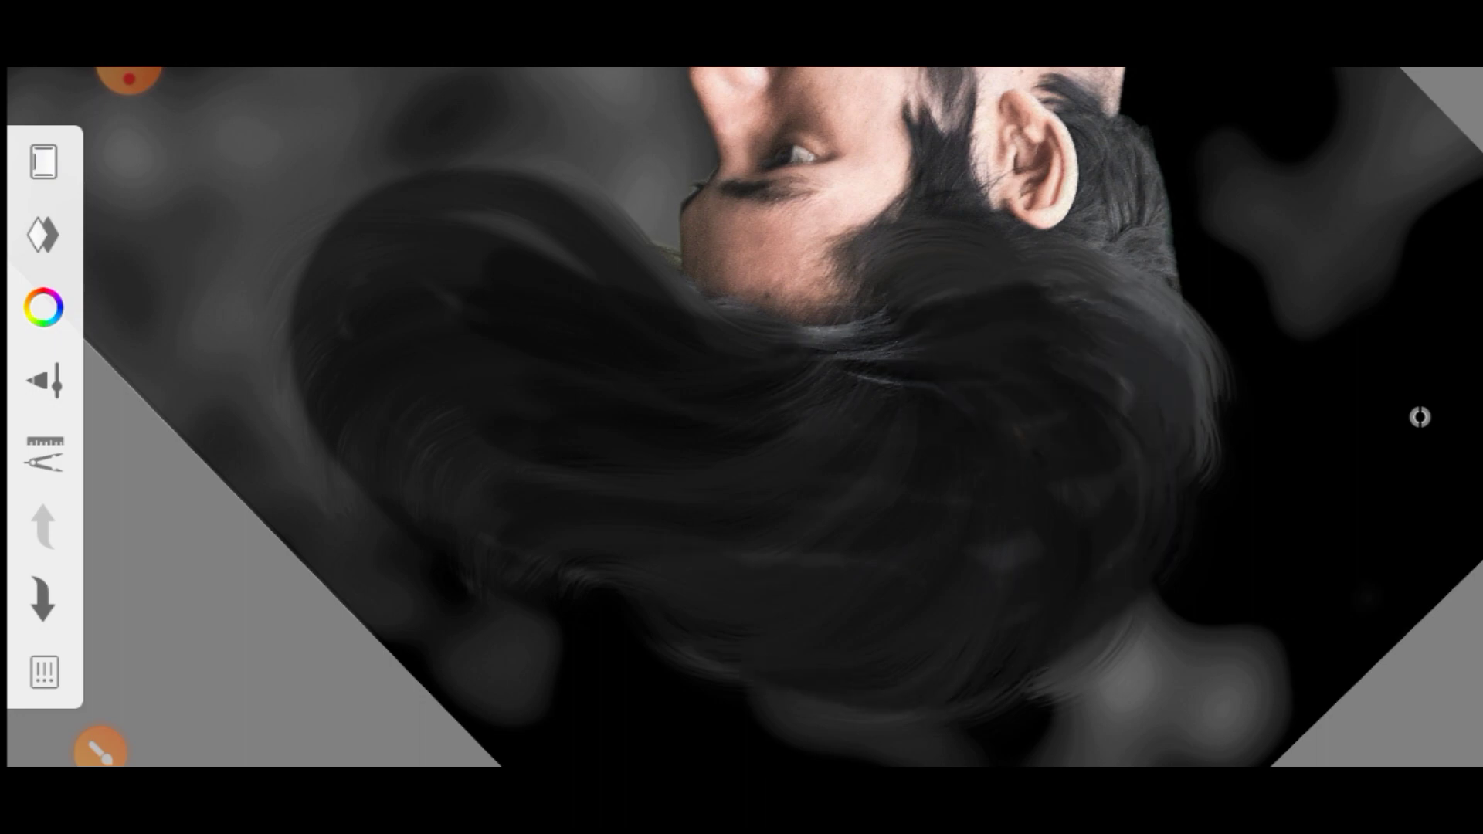
Step: Tilt the canvas, then straighten it to show the whole portrait
mouse_move(849, 417)
left_mouse_down()
mouse_move(772, 463)
mouse_move(695, 479)
mouse_move(656, 463)
left_mouse_up()
left_click_drag(773, 464, 734, 433)
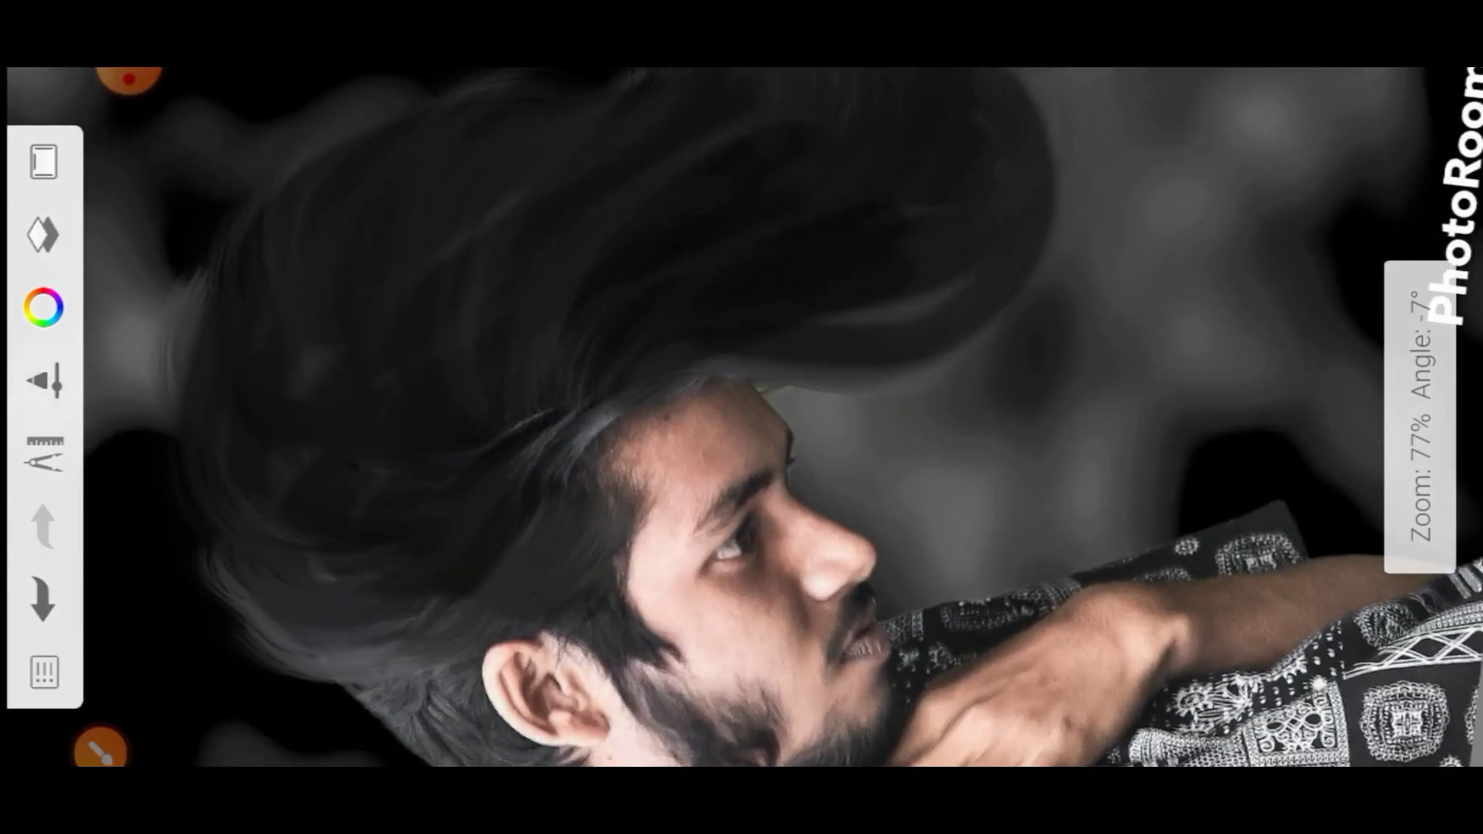
left_click_drag(1120, 286, 938, 425)
Step: Undo the stray dark stroke and switch to the Ink Pen brush
left_click(1452, 722)
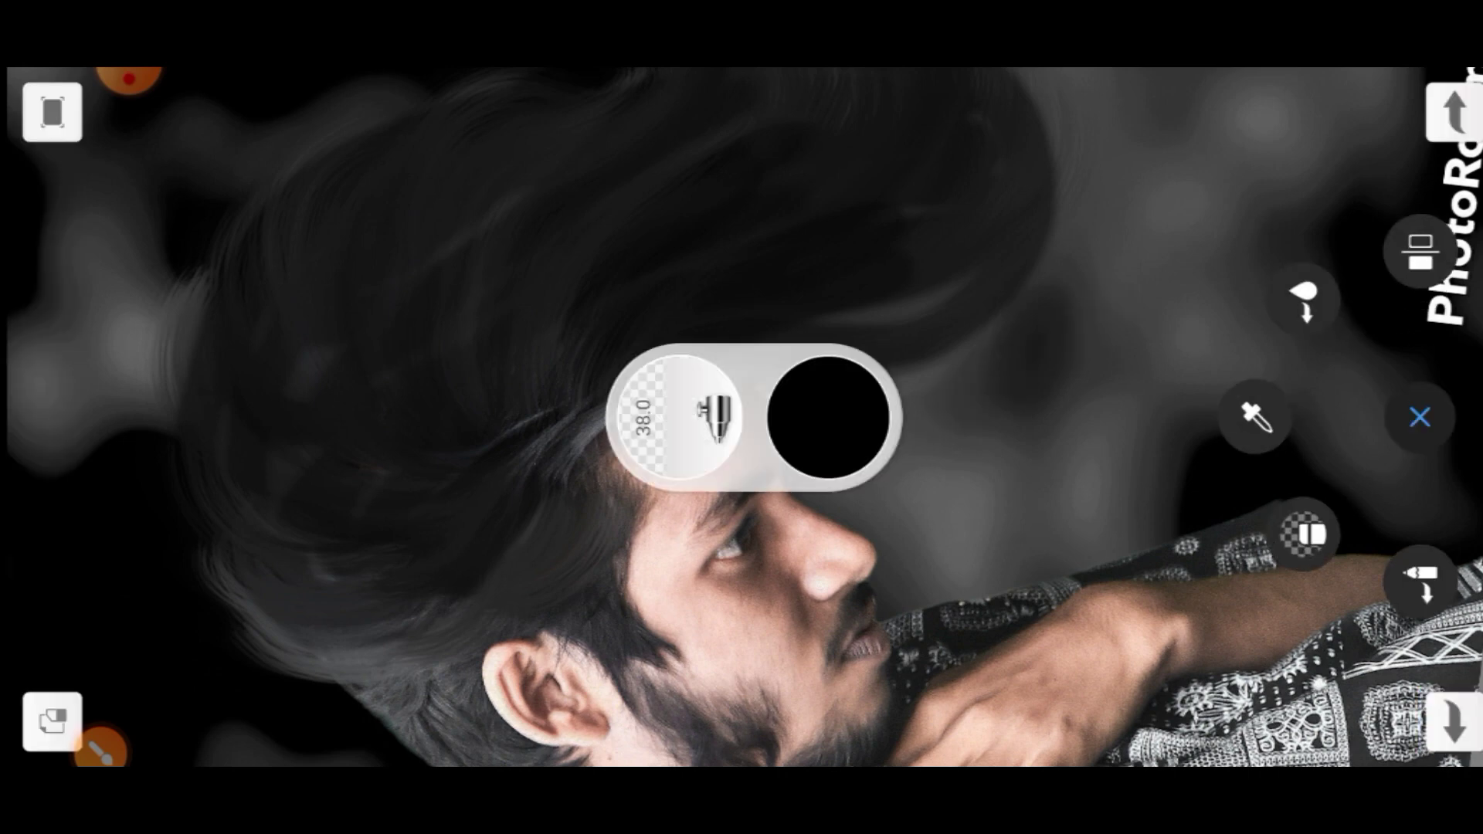
left_click(126, 103)
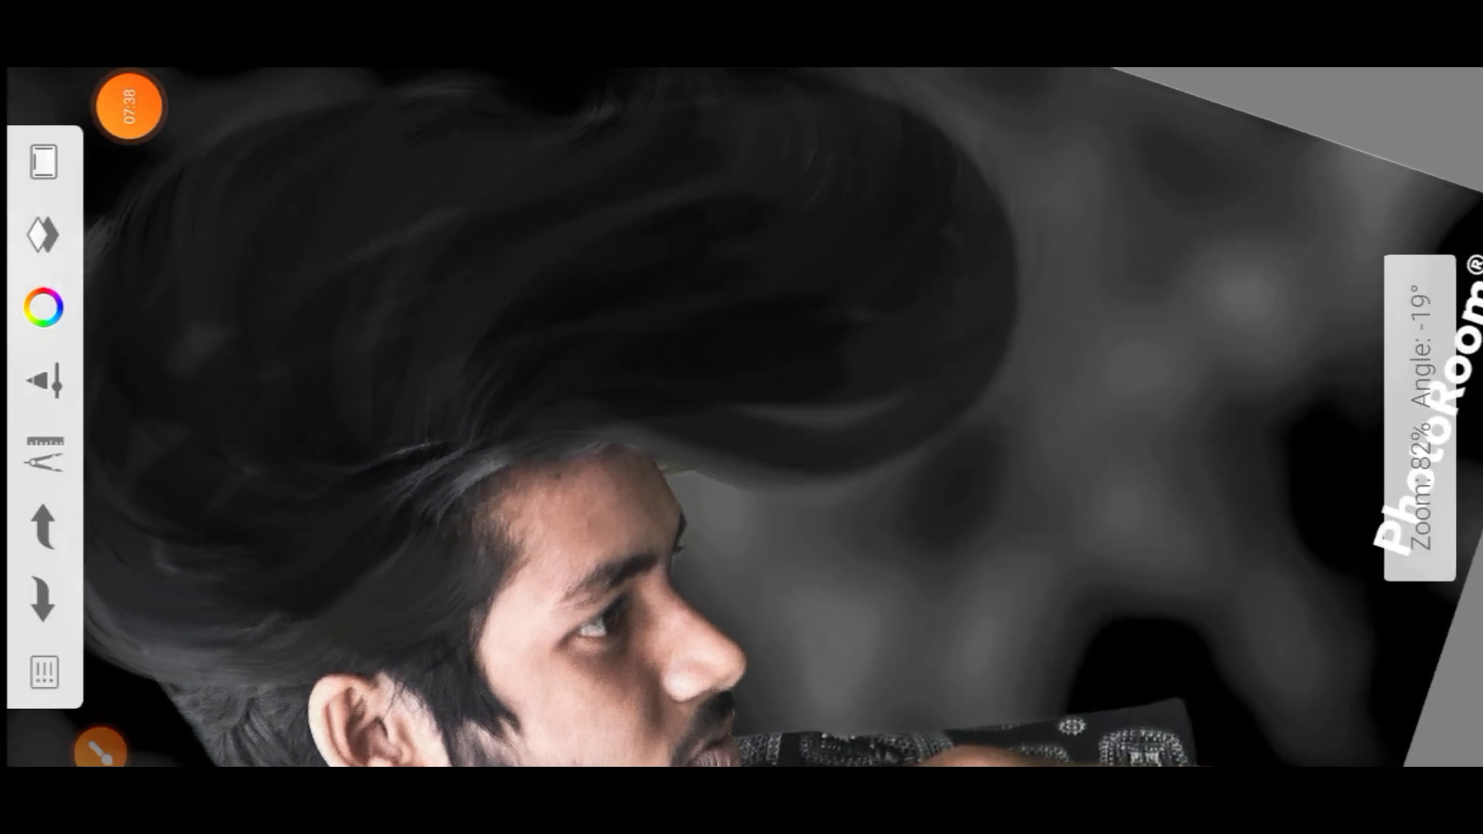
left_click(43, 308)
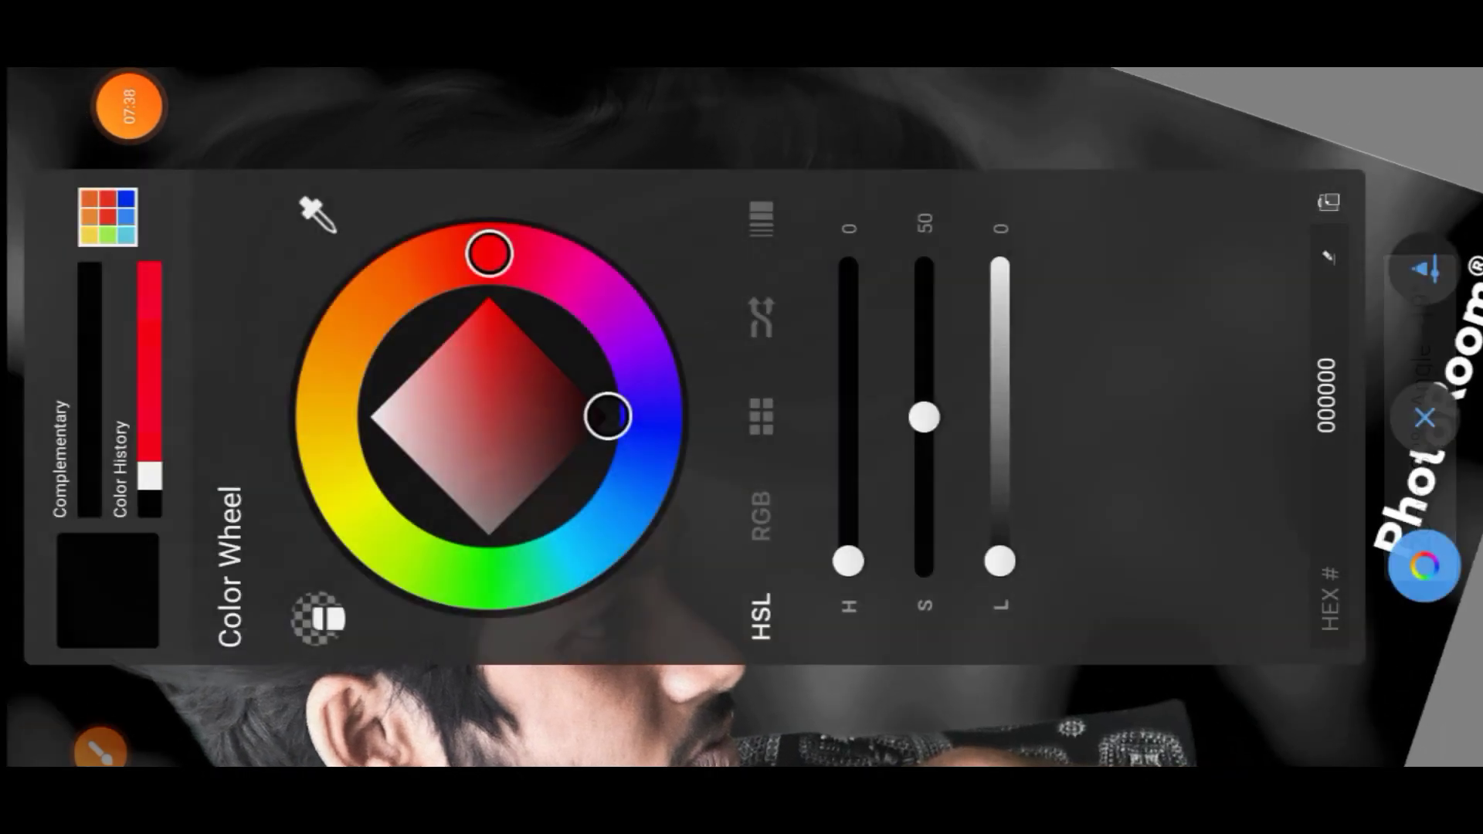
left_click(43, 380)
left_click(62, 533)
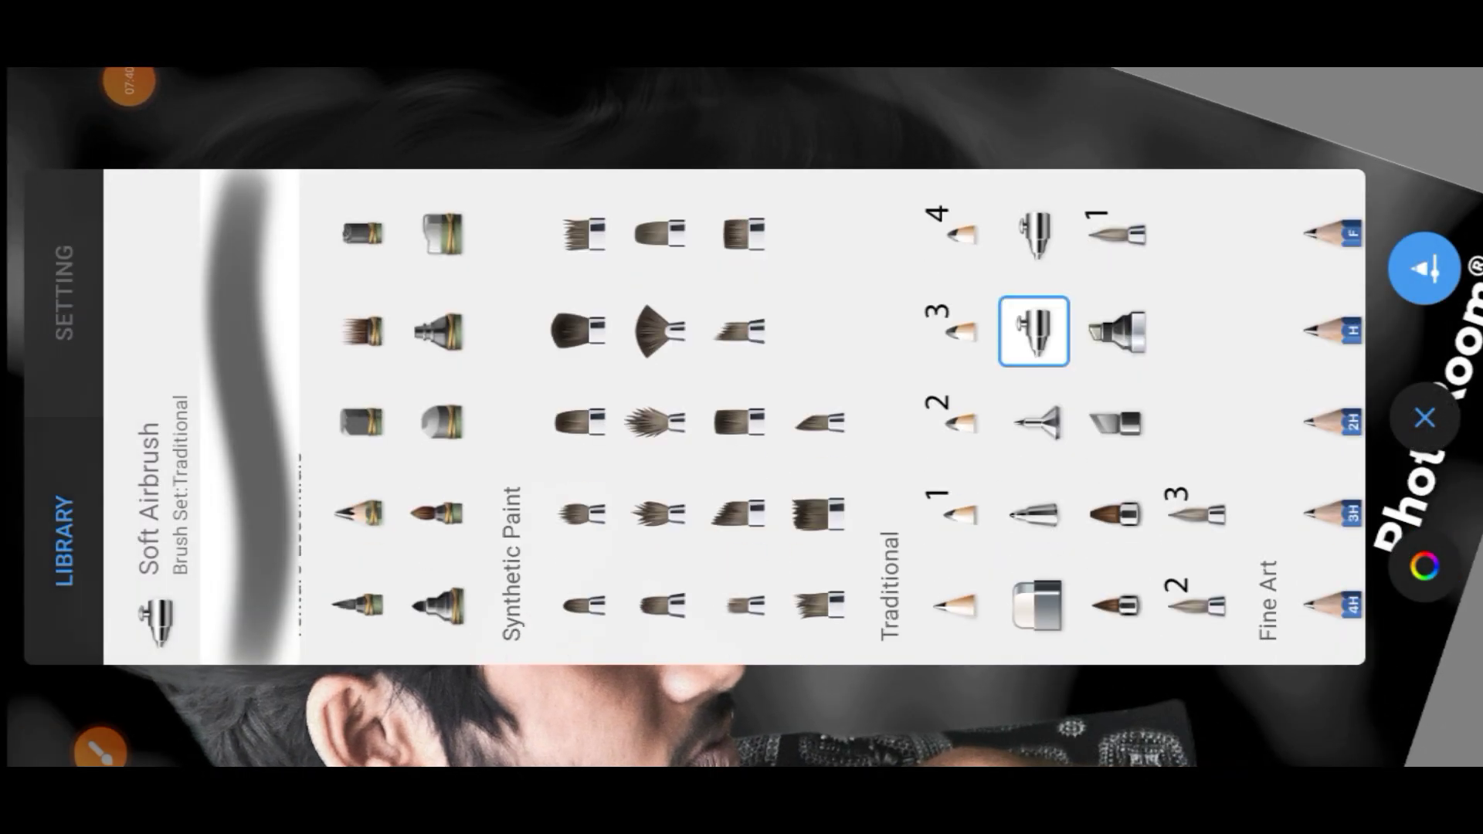
scroll(734, 417, "right", 10)
left_click(804, 514)
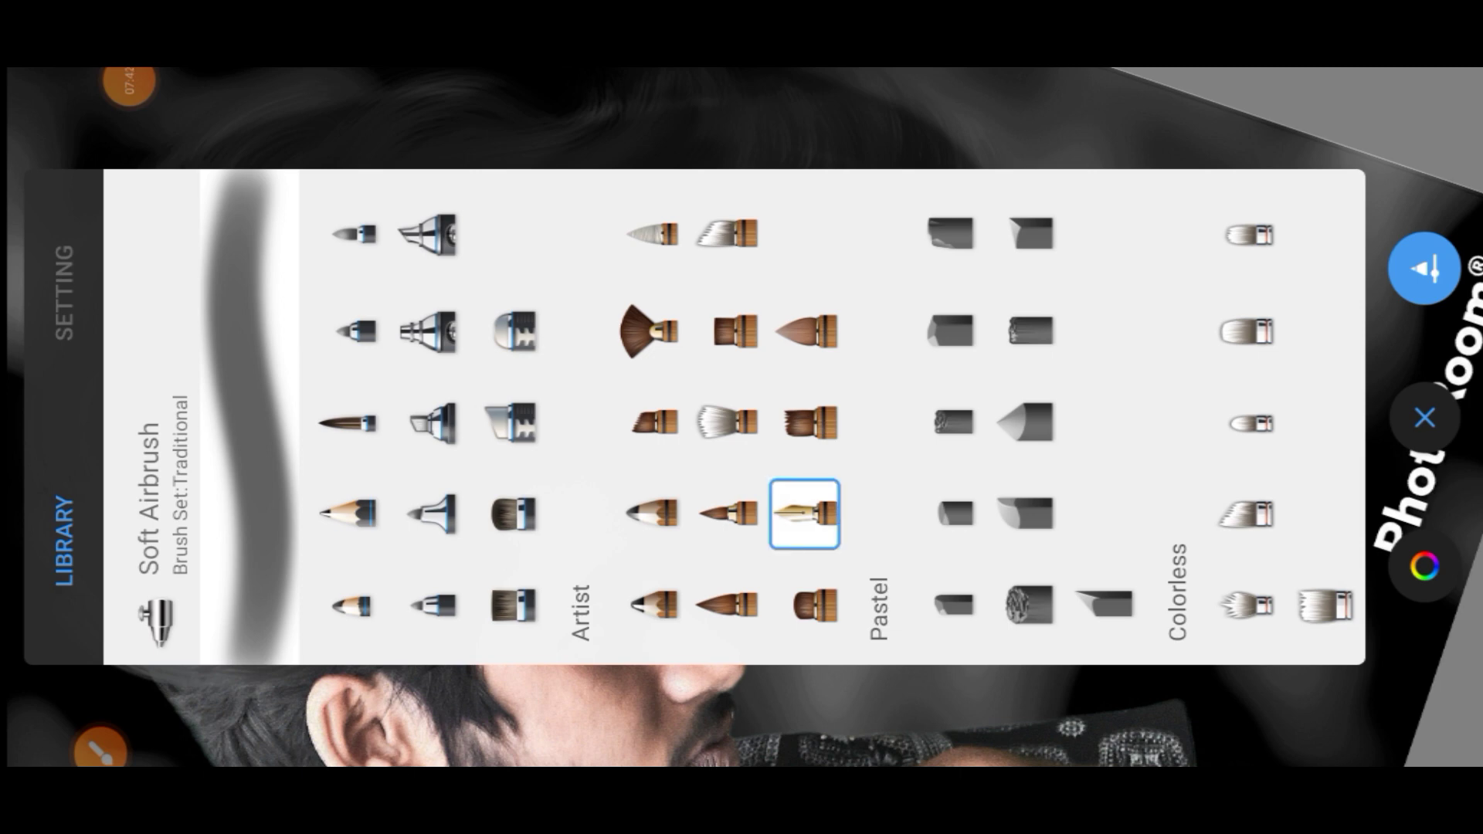
Step: Set Ink Pen heavy-pressure size to 1.2, light-pressure opacity 94%, heavy-pressure flow 79%
left_click(64, 293)
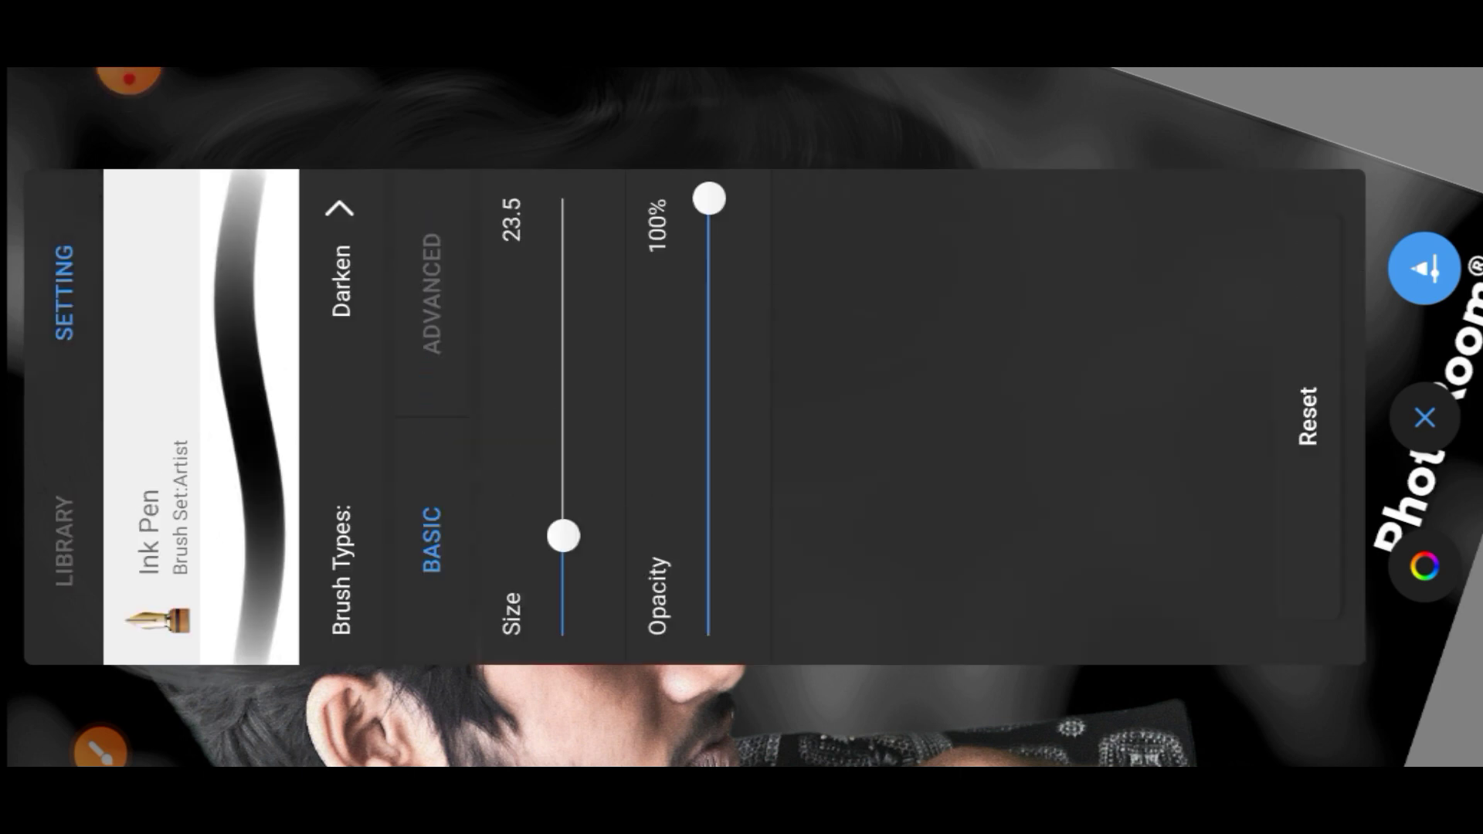
left_click(431, 293)
left_click(517, 540)
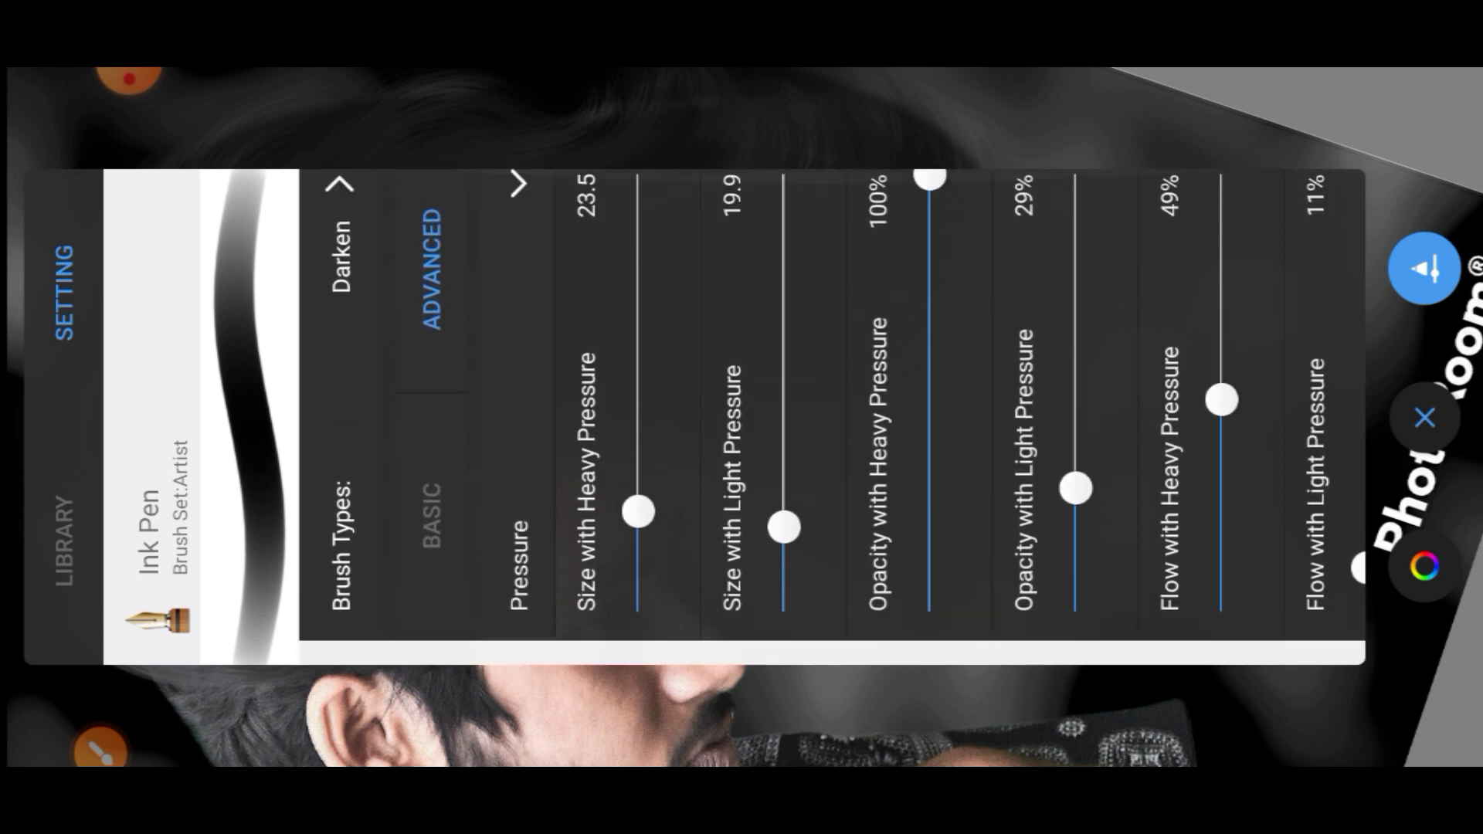
mouse_move(783, 551)
left_mouse_down()
mouse_move(783, 378)
mouse_move(783, 636)
left_mouse_up()
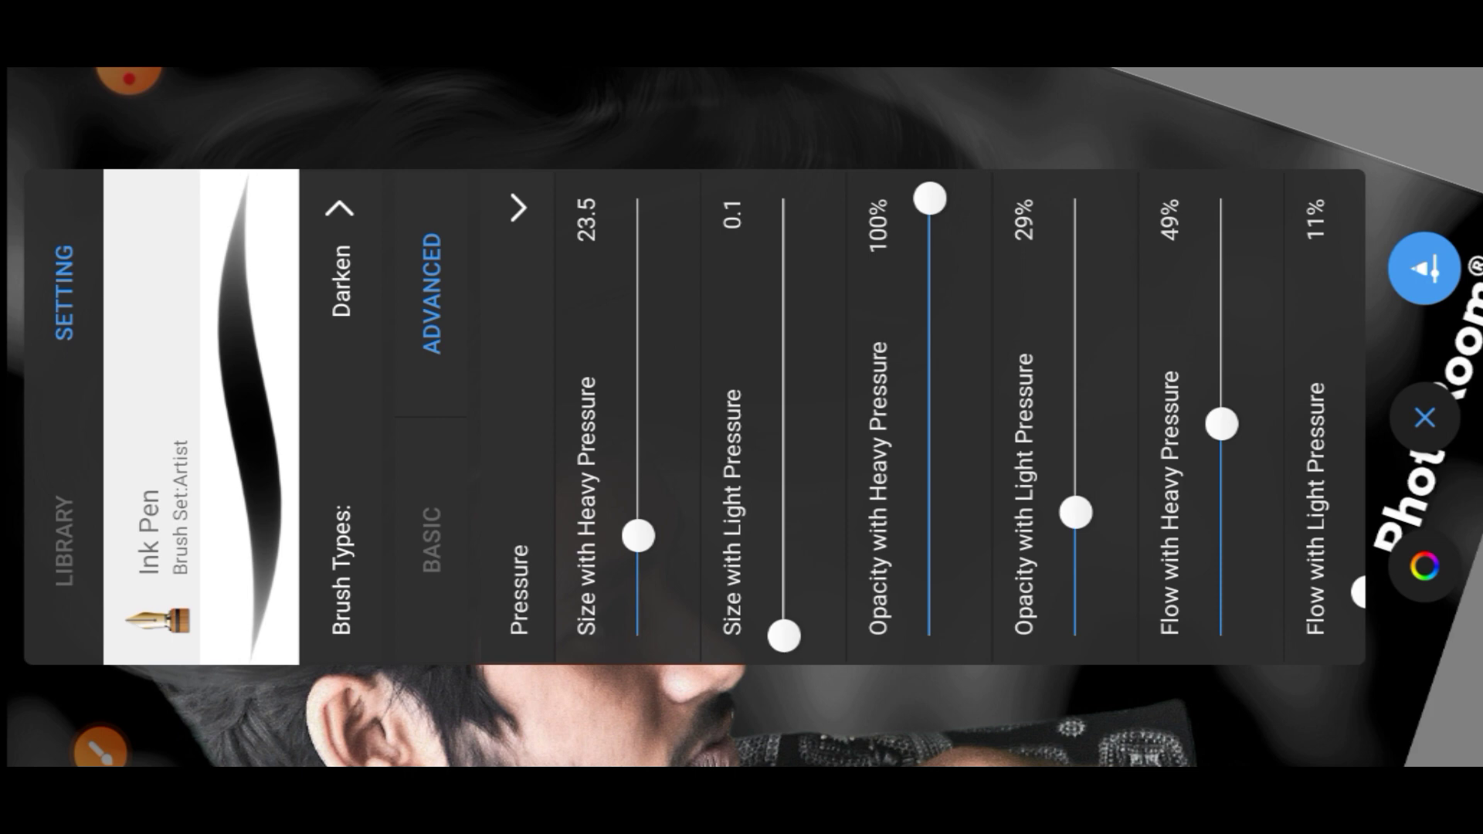
left_click_drag(637, 535, 638, 631)
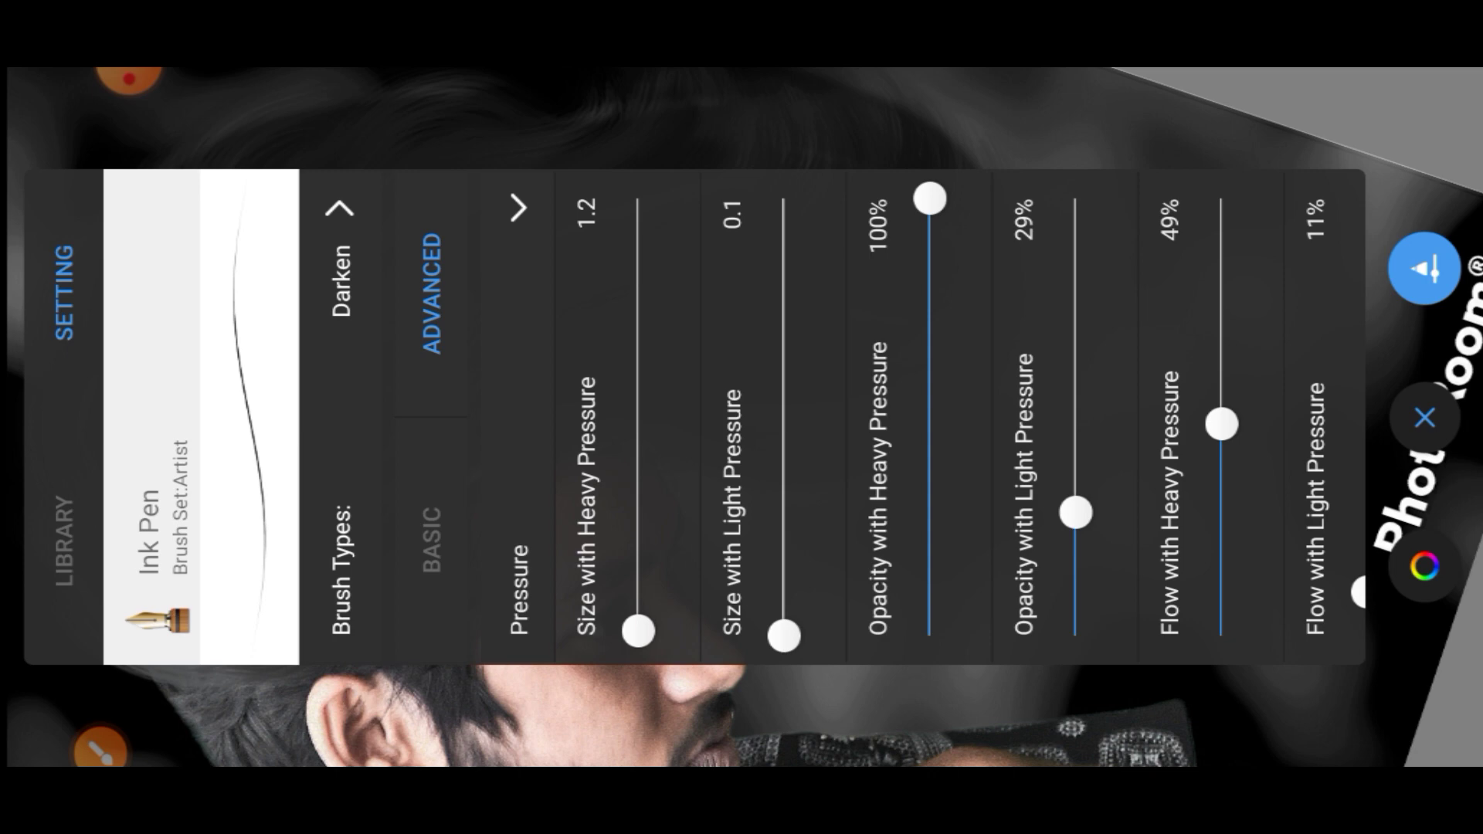
left_click_drag(1081, 421, 947, 421)
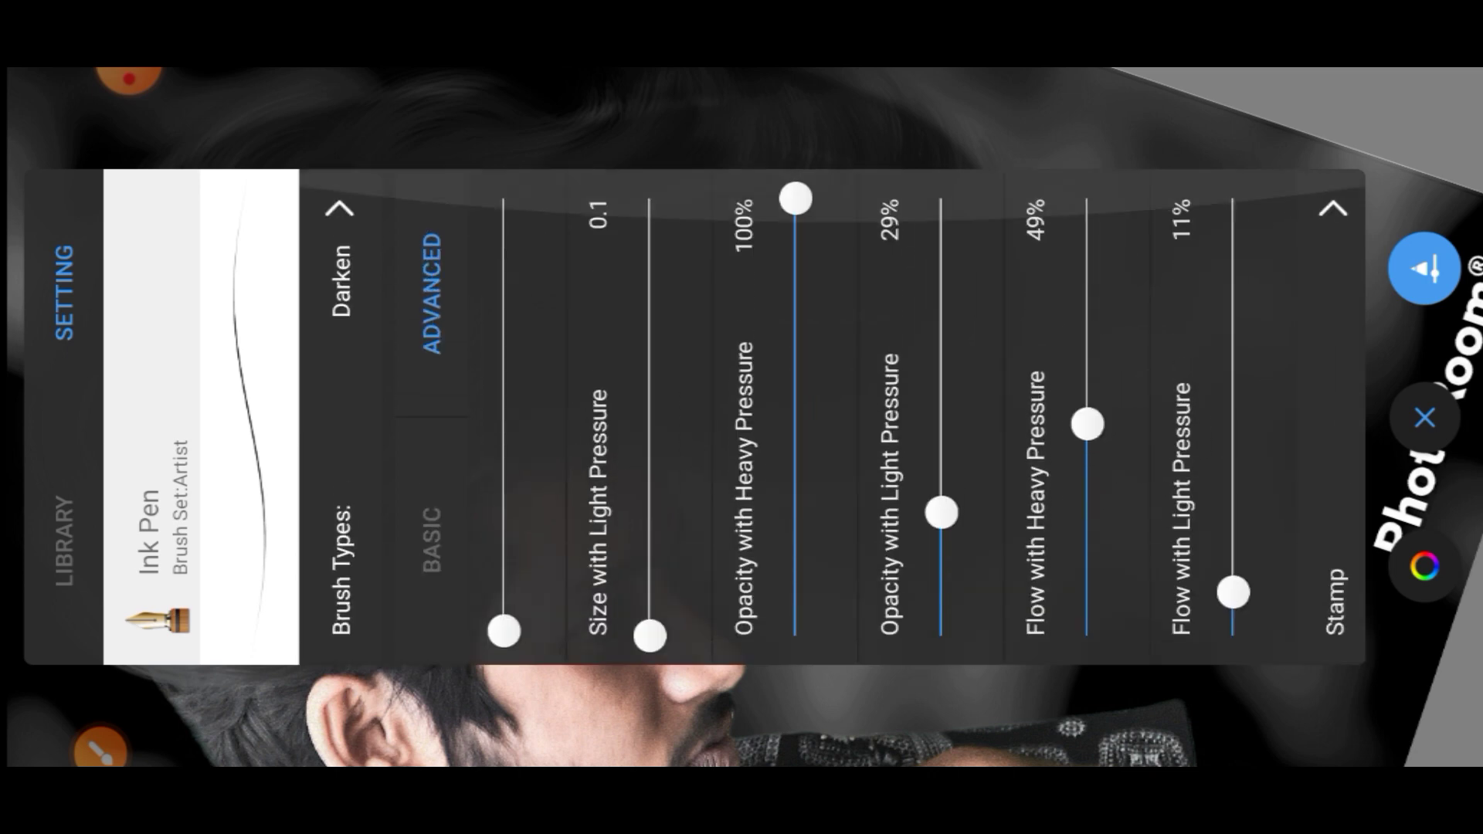
left_click_drag(941, 513, 941, 225)
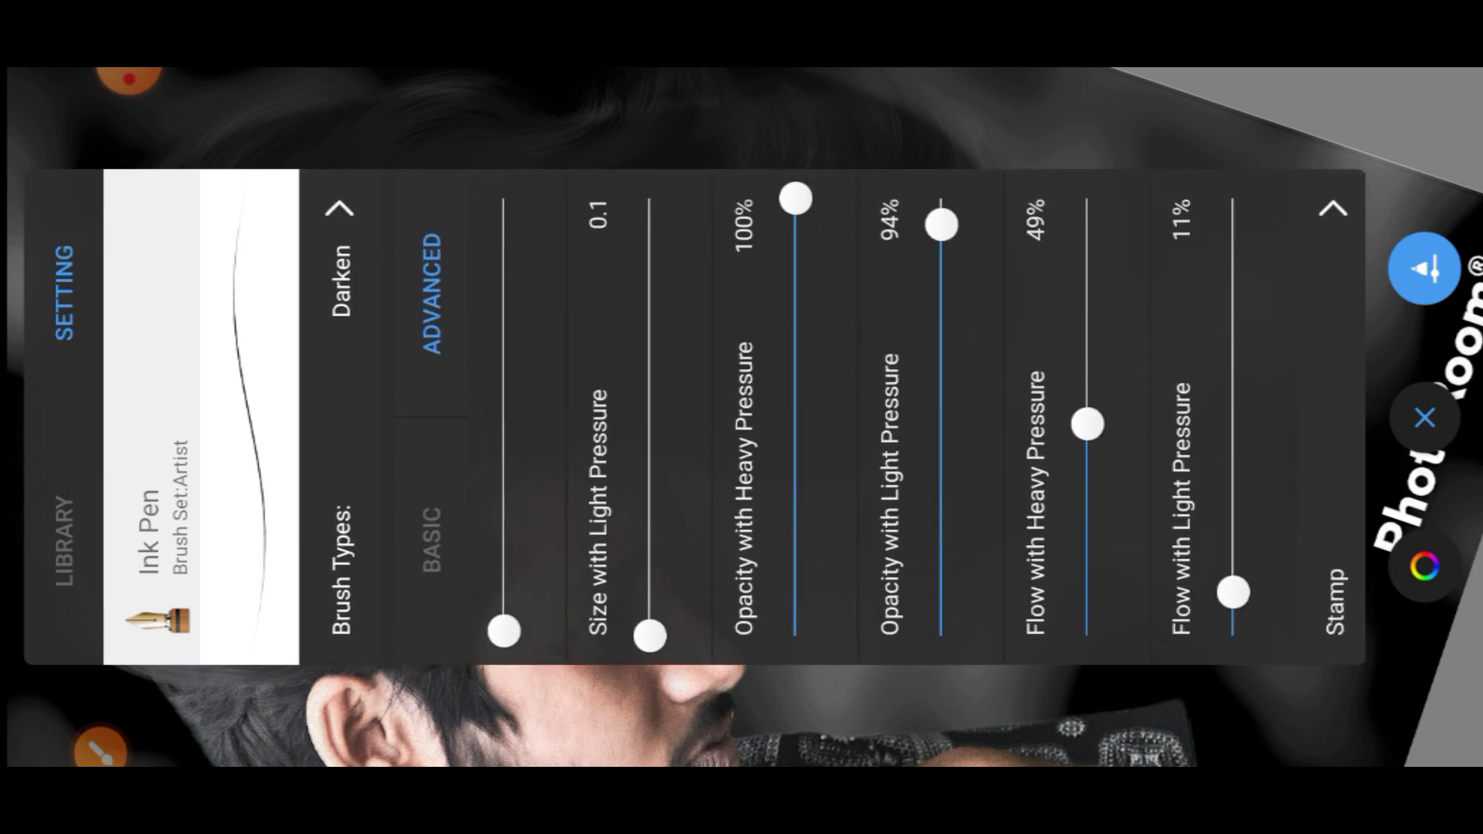
mouse_move(1087, 441)
left_mouse_down()
mouse_move(1088, 489)
mouse_move(1088, 290)
mouse_move(1087, 348)
left_mouse_up()
left_click(1425, 268)
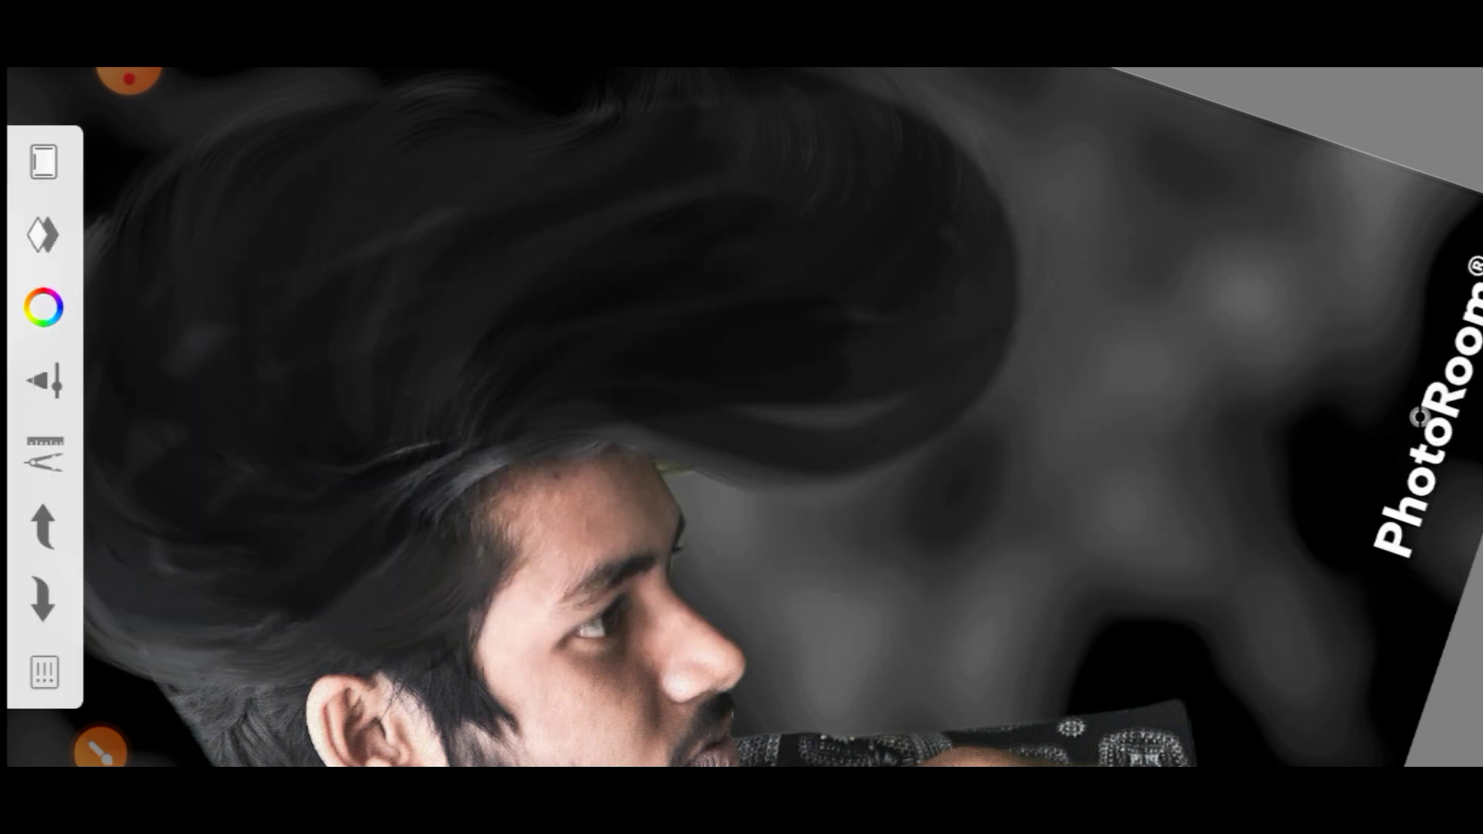
Step: Set the paint colour to white (FFFFFF)
left_click(1425, 566)
left_click_drag(608, 417, 372, 415)
left_click(1425, 567)
scroll(742, 417, "down", 3)
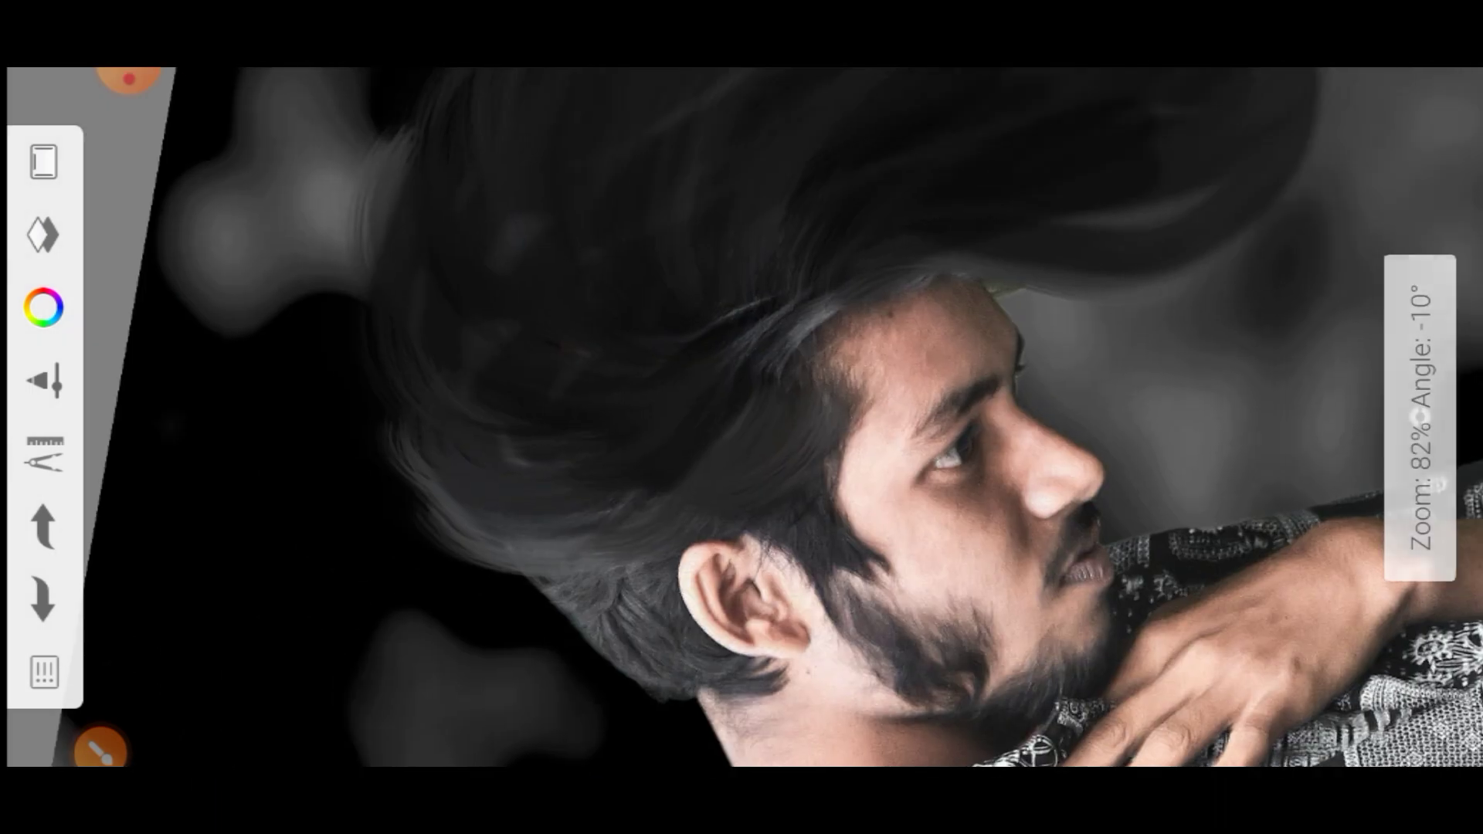
scroll(741, 418, "up", 5)
left_click(43, 307)
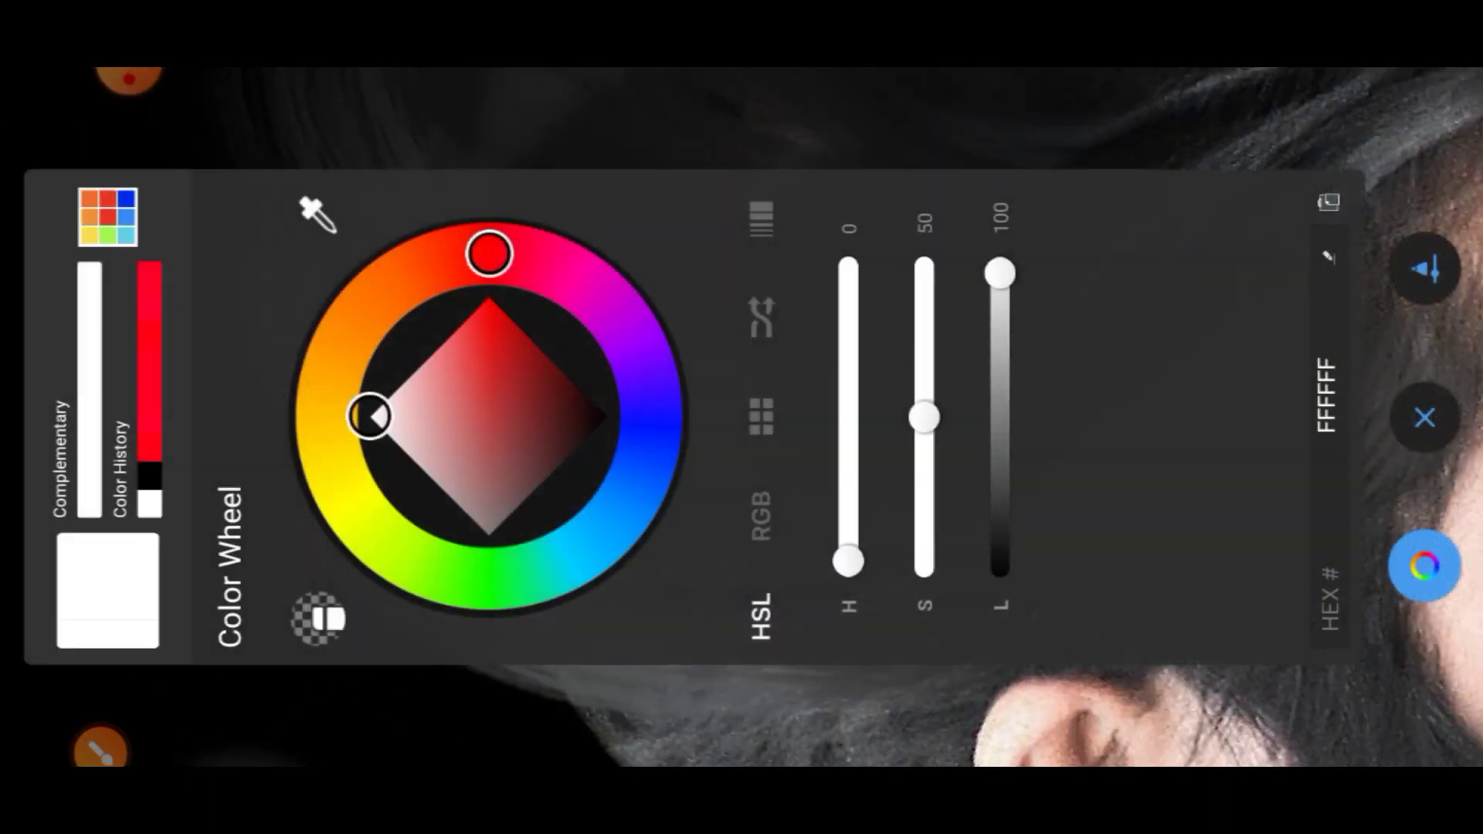
left_click(1424, 413)
Step: Check the layers, white colour and that Ink Pen is still the active brush
left_click(44, 234)
left_click(1419, 417)
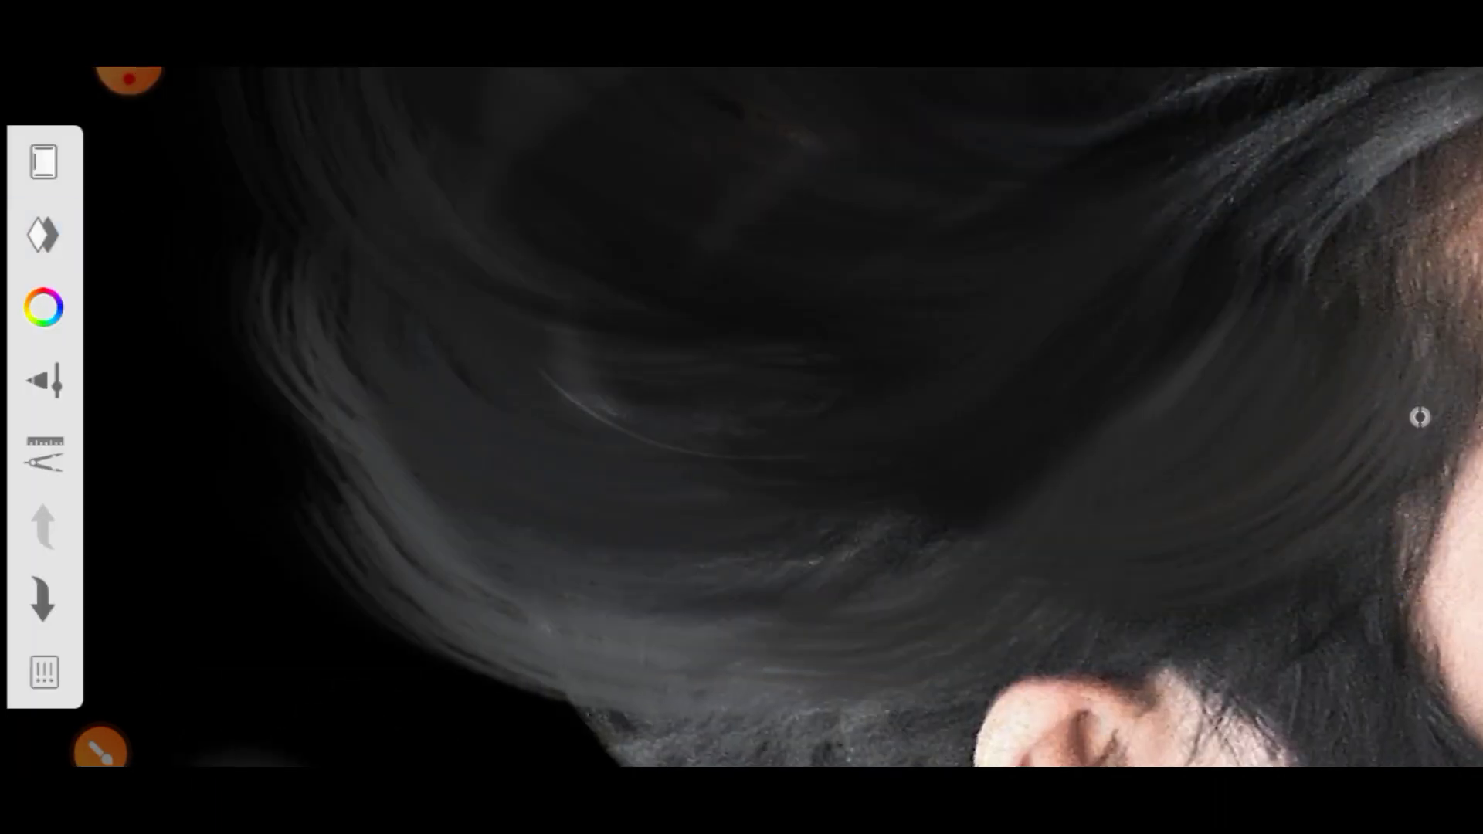
scroll(1419, 417, "up", 2)
left_click(128, 77)
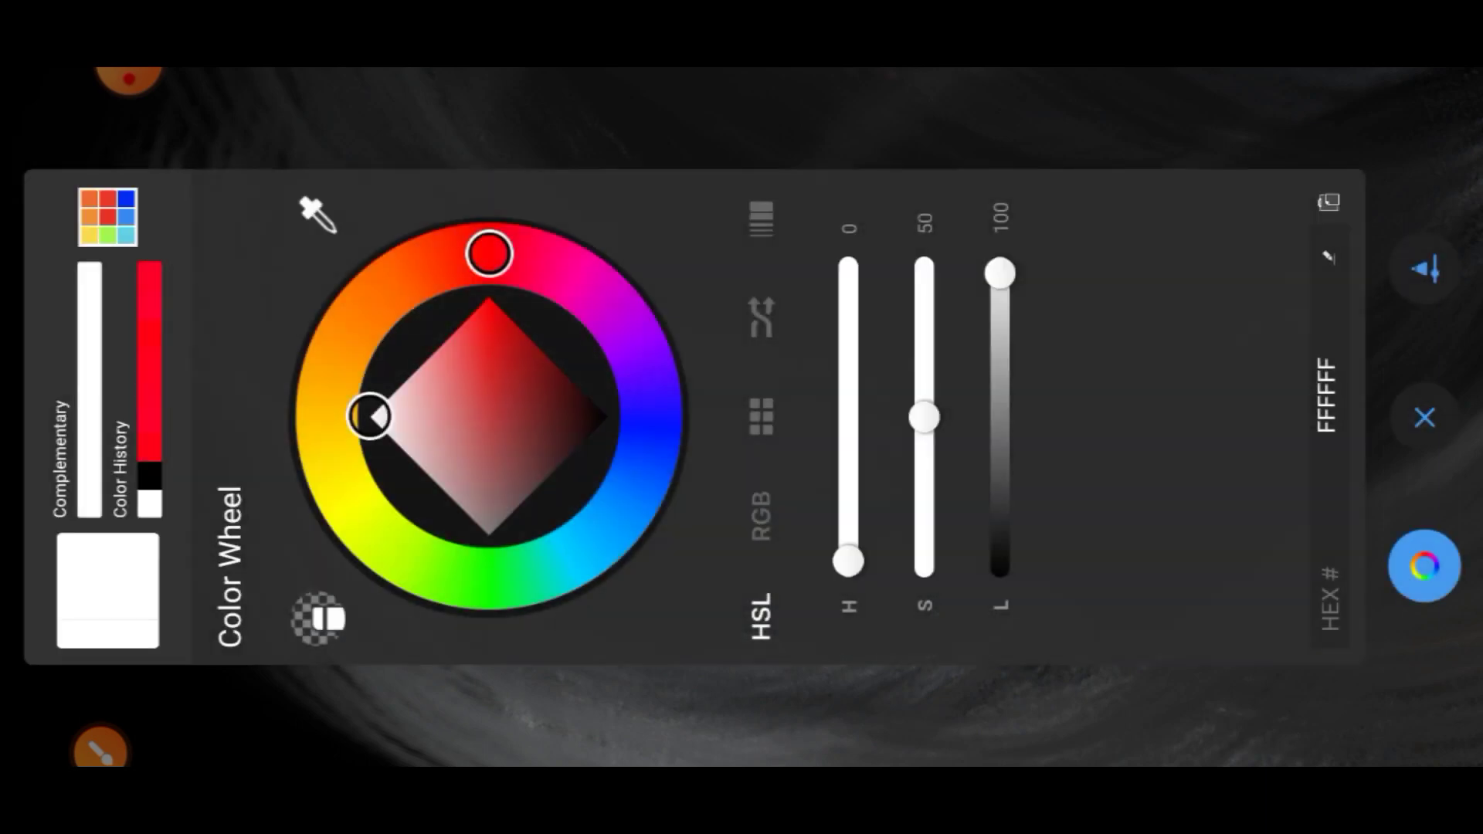
left_click(1420, 417)
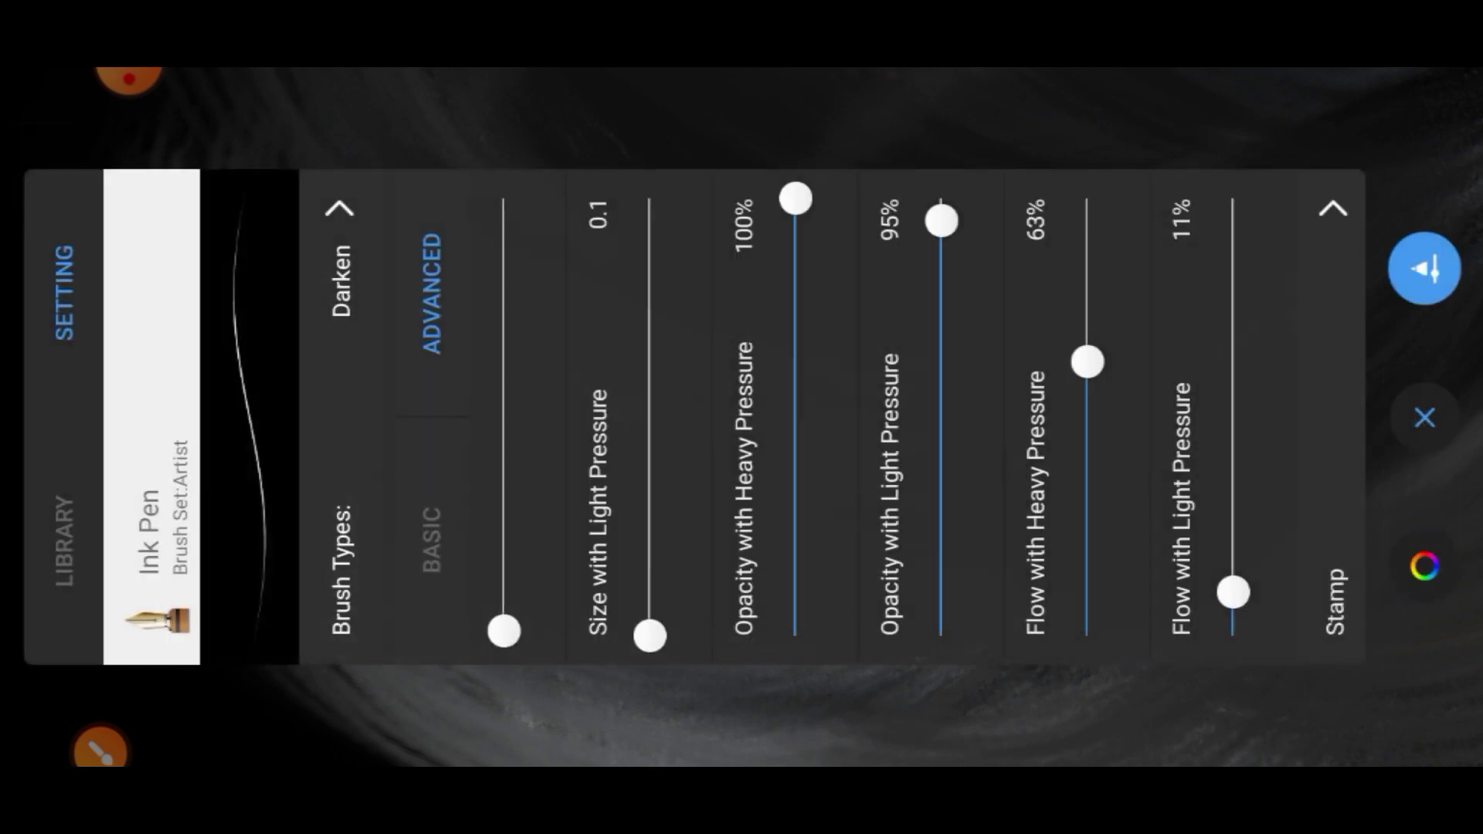
left_click(65, 541)
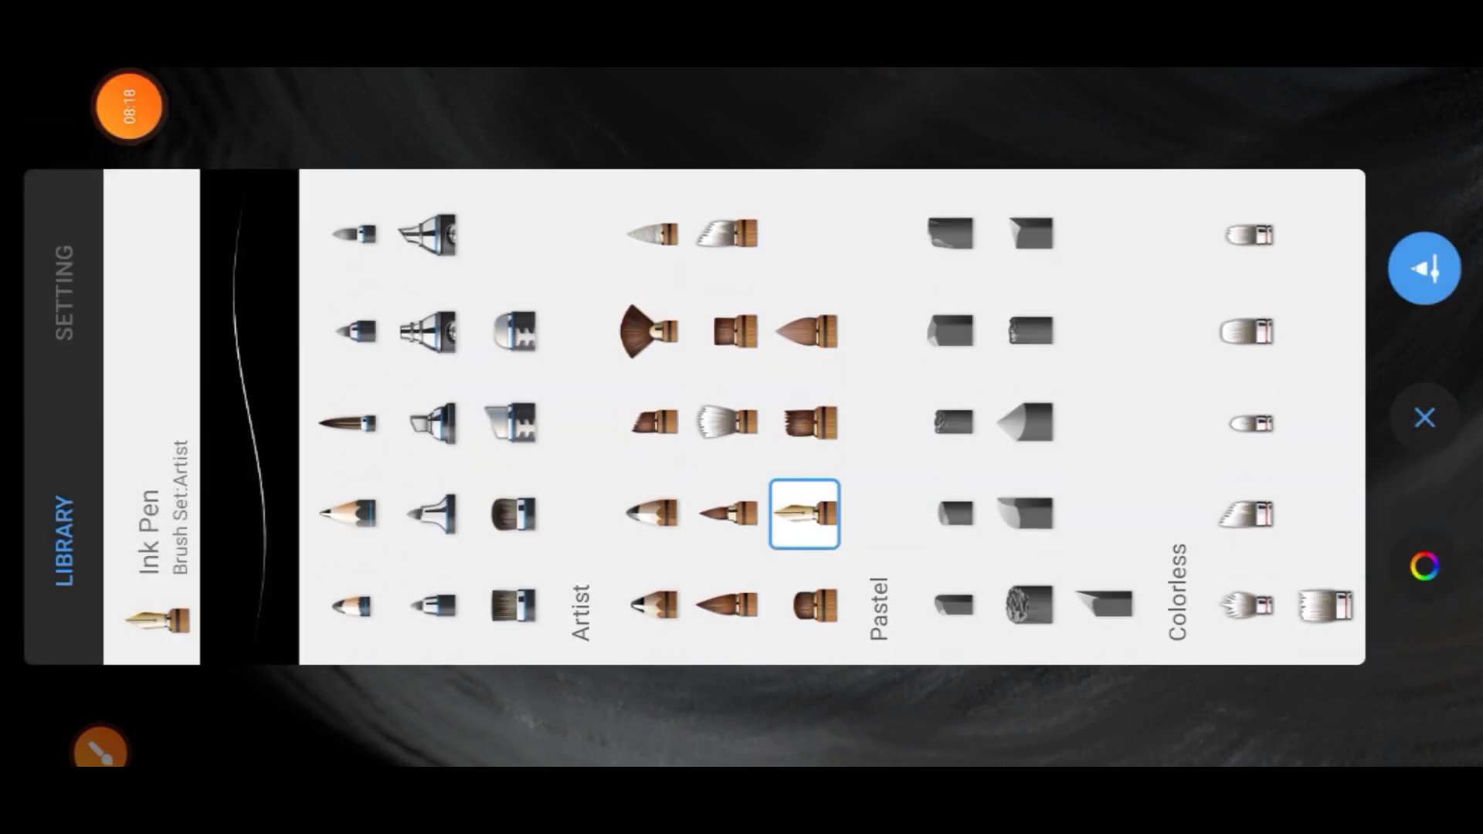
left_click(1424, 417)
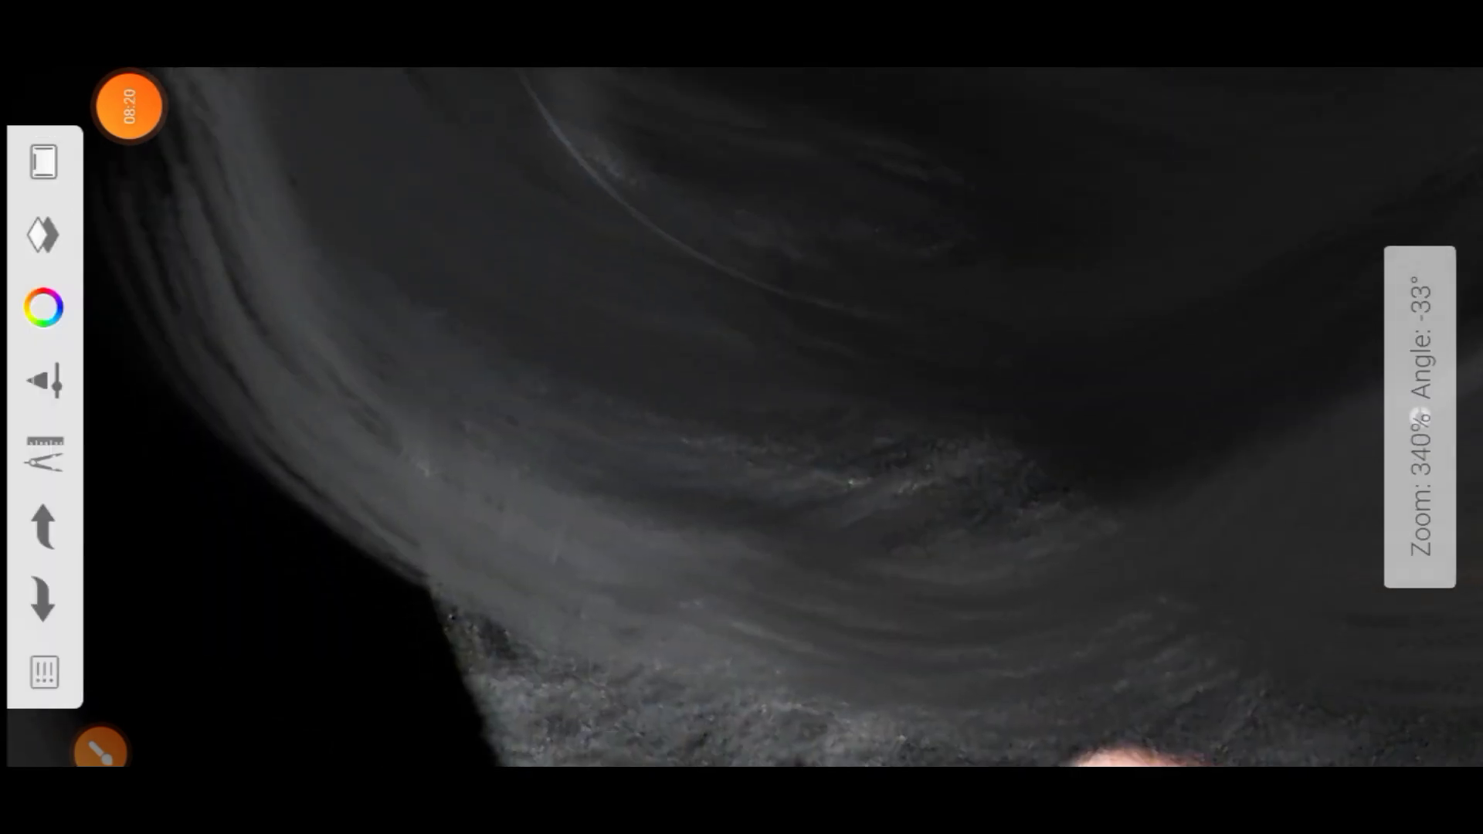
Step: Paint a dozen curved white hair strands over the dark hair above the ear
left_click_drag(541, 436, 838, 544)
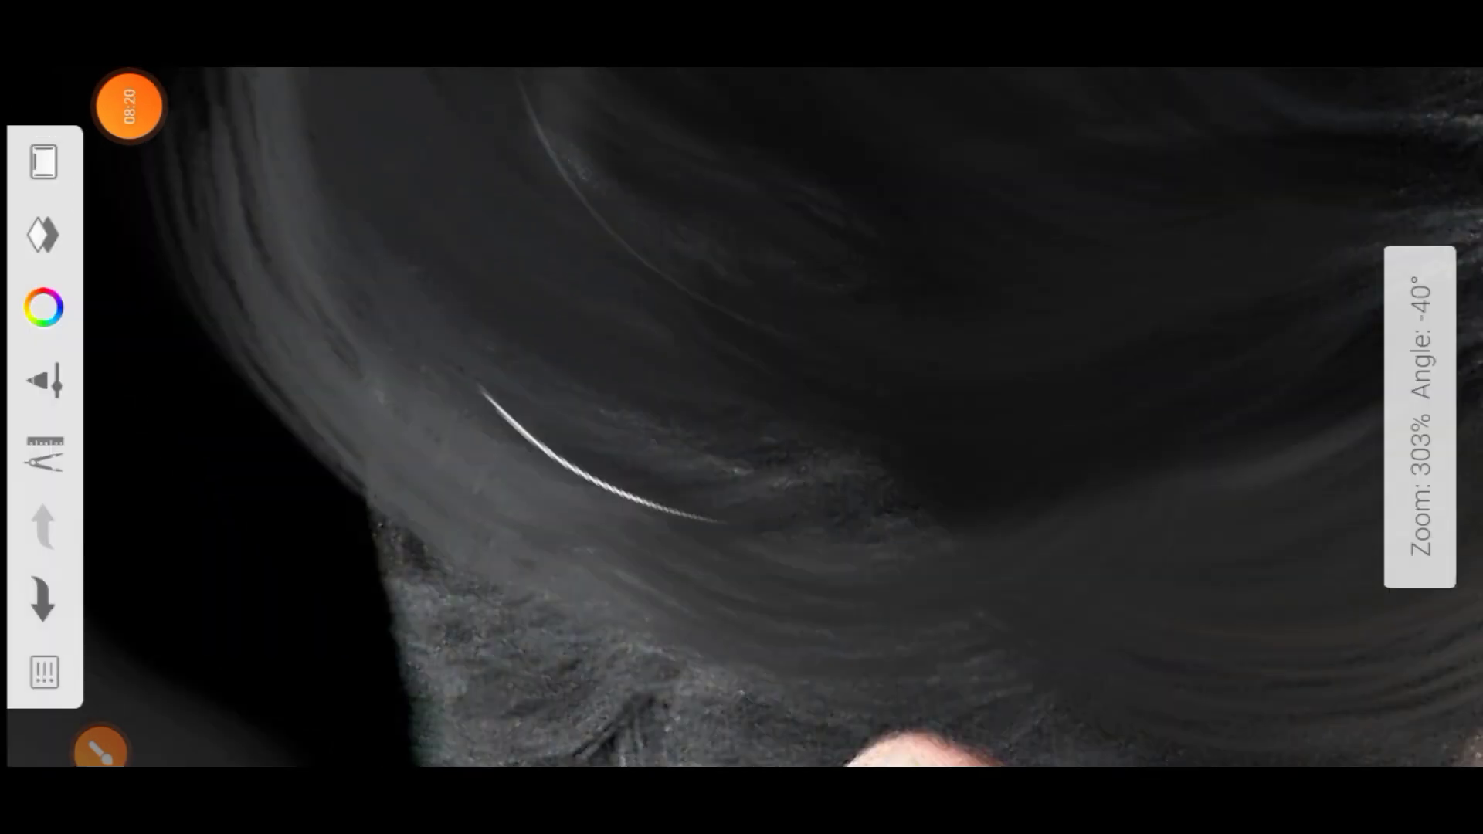
left_click_drag(646, 381, 946, 454)
left_click_drag(680, 379, 962, 421)
left_click_drag(753, 461, 1038, 488)
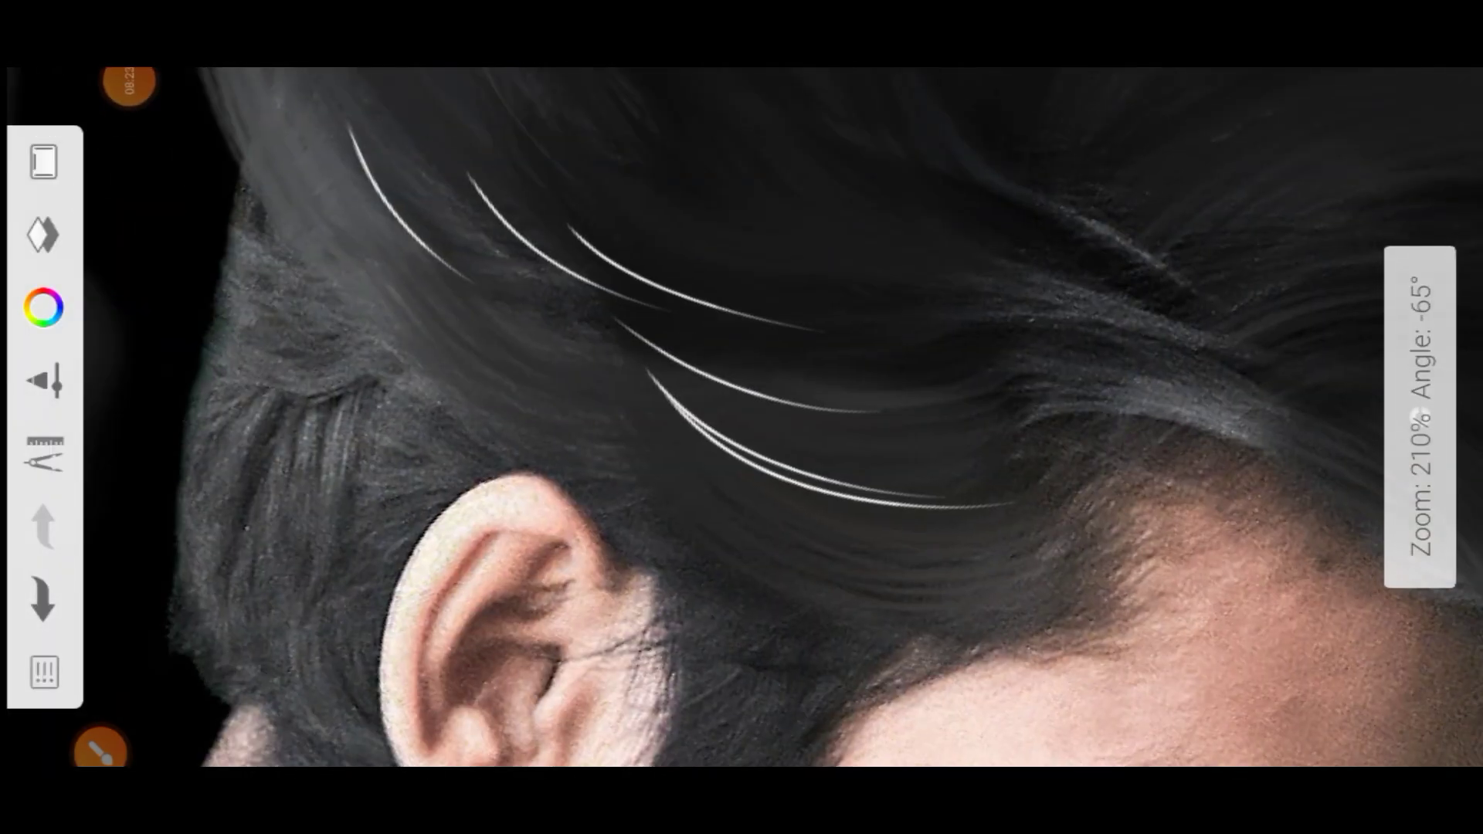
left_click_drag(681, 317, 1001, 407)
left_click_drag(769, 455, 1072, 430)
left_click_drag(652, 397, 1012, 545)
left_click_drag(611, 361, 971, 574)
left_click_drag(624, 373, 1047, 589)
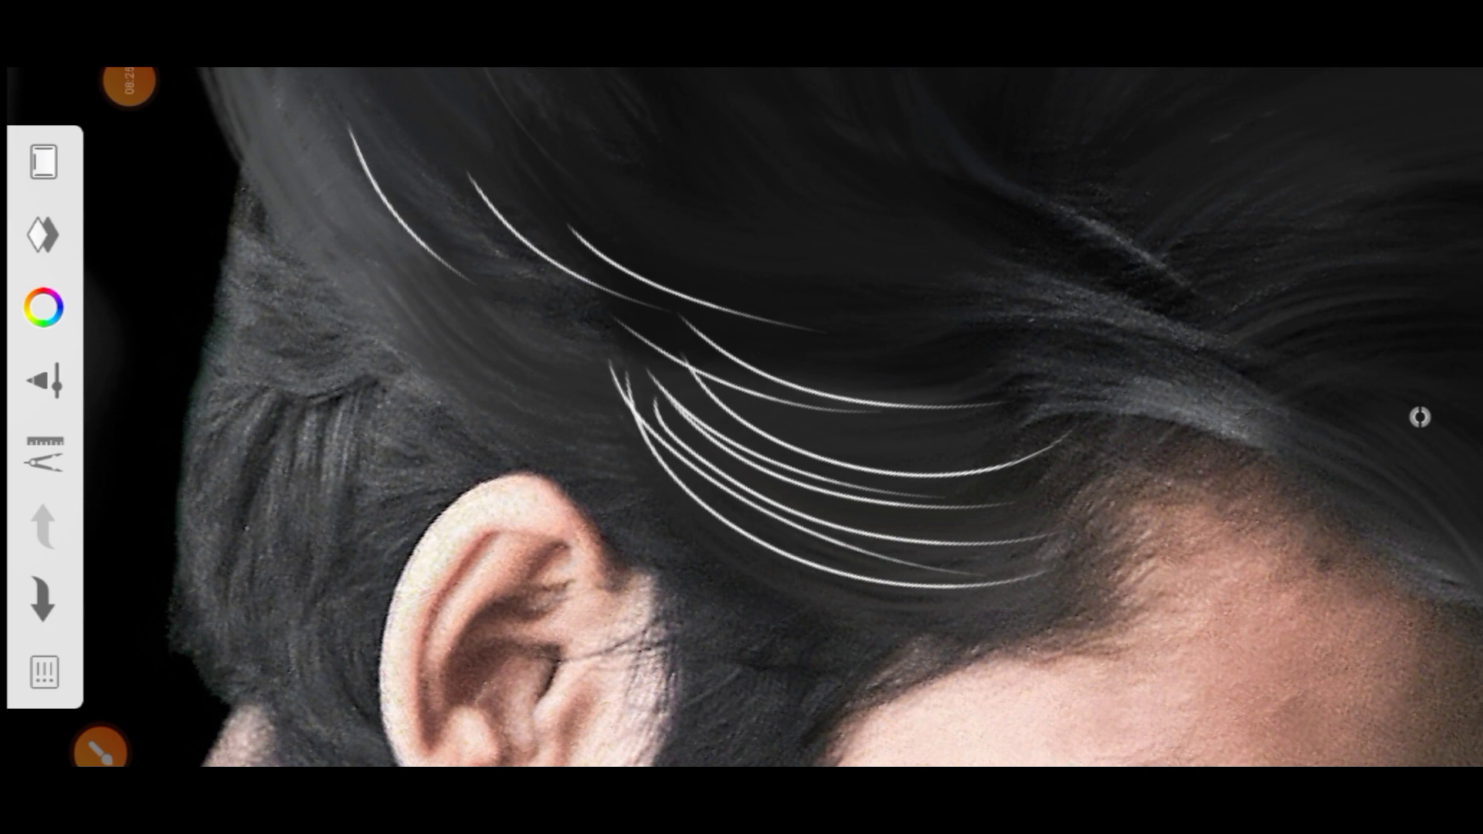
left_click_drag(641, 432, 996, 525)
left_click_drag(548, 262, 993, 378)
left_click_drag(618, 255, 788, 363)
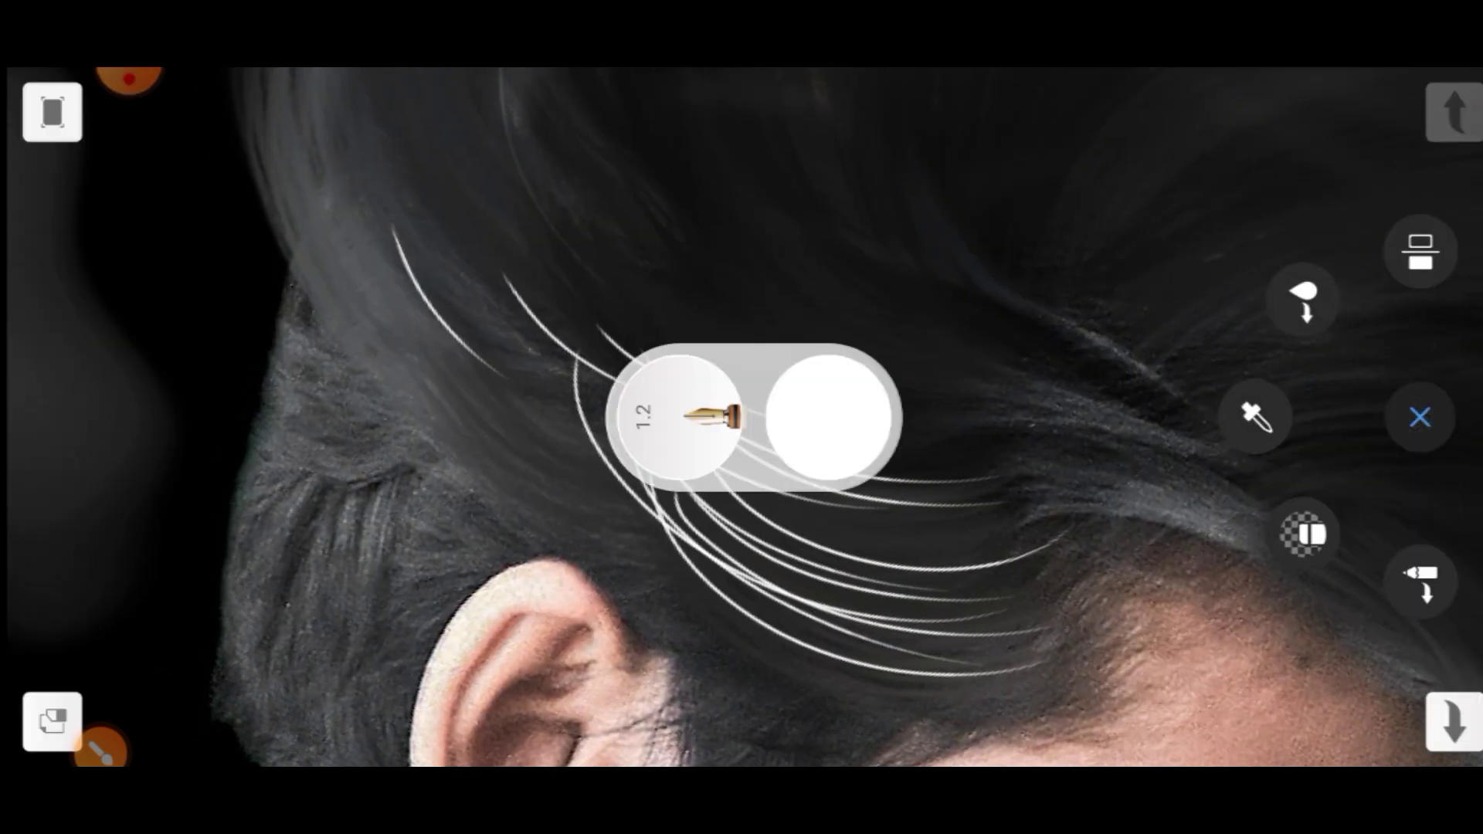
Step: Review the Ink Pen's advanced pressure settings without changing them
left_click(678, 417)
left_click(64, 293)
left_click(431, 294)
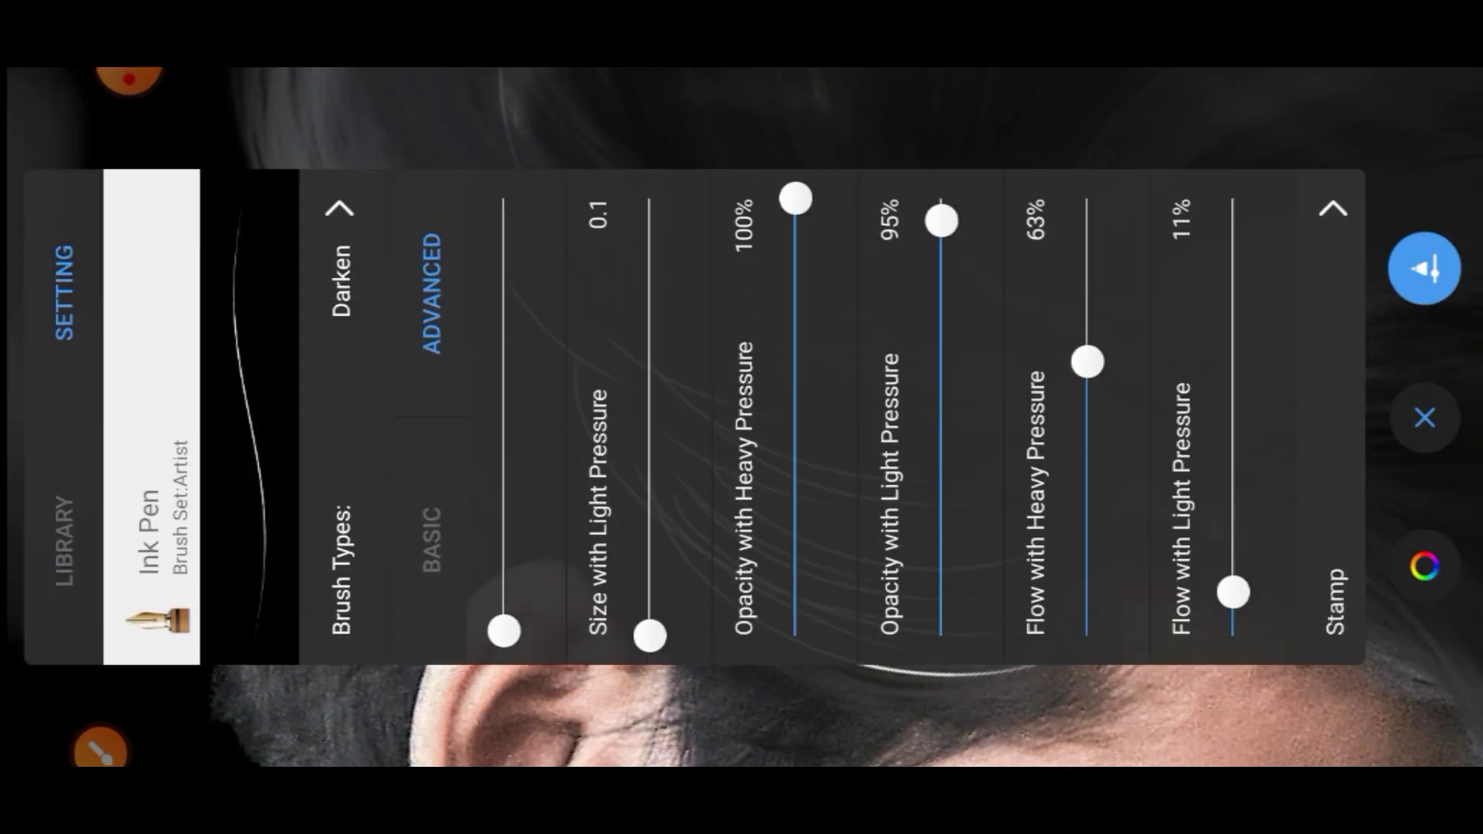
scroll(832, 417, "down", 3)
scroll(831, 417, "up", 5)
left_click(1425, 417)
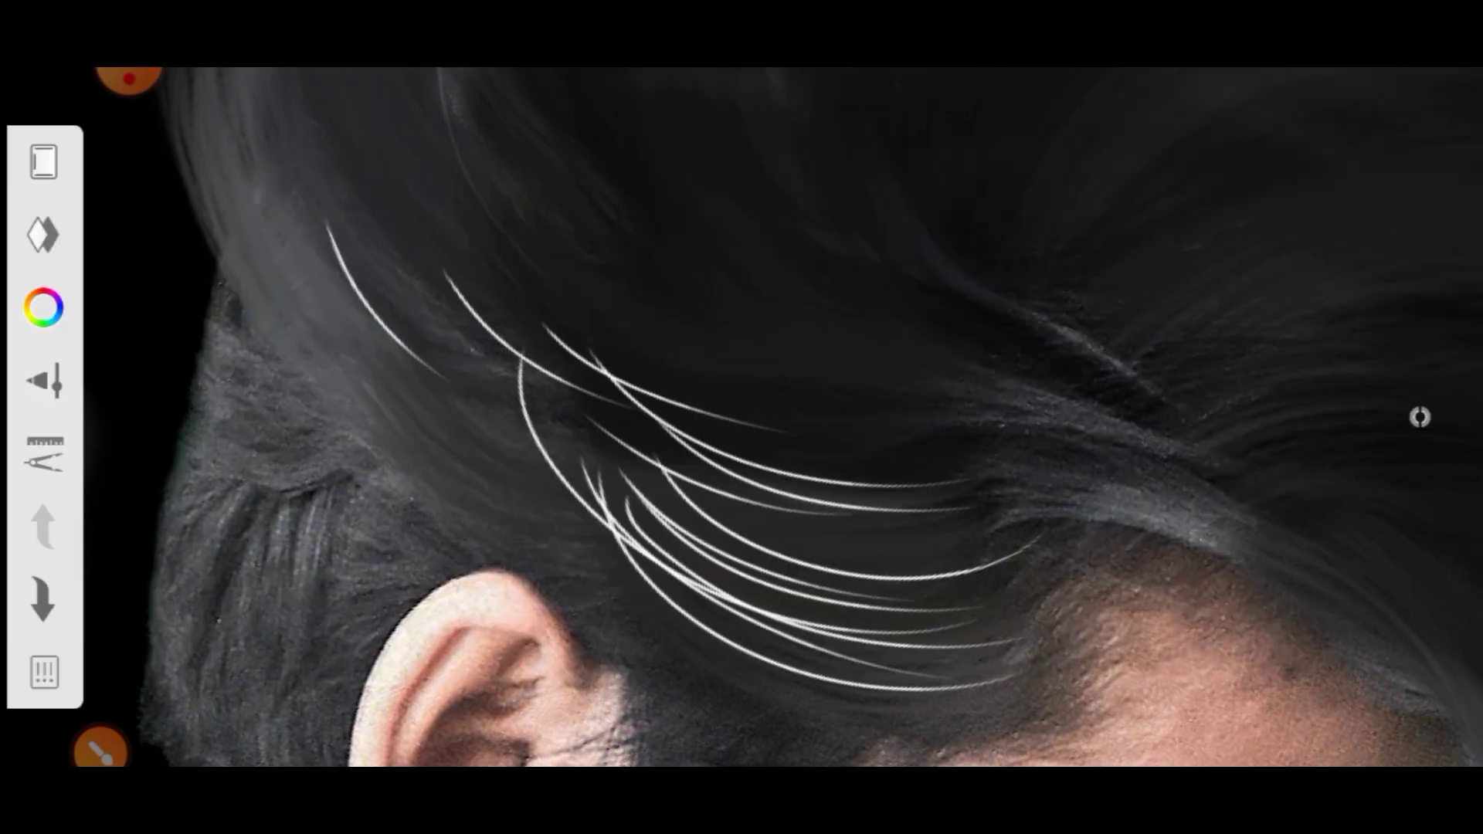
Step: Paint flowing white strands across the upper-left hair, zooming in to inspect them
left_click_drag(671, 272, 938, 377)
left_click_drag(637, 303, 996, 444)
left_click_drag(551, 235, 832, 419)
left_click_drag(394, 259, 739, 494)
left_click_drag(329, 302, 598, 540)
left_click_drag(251, 321, 704, 541)
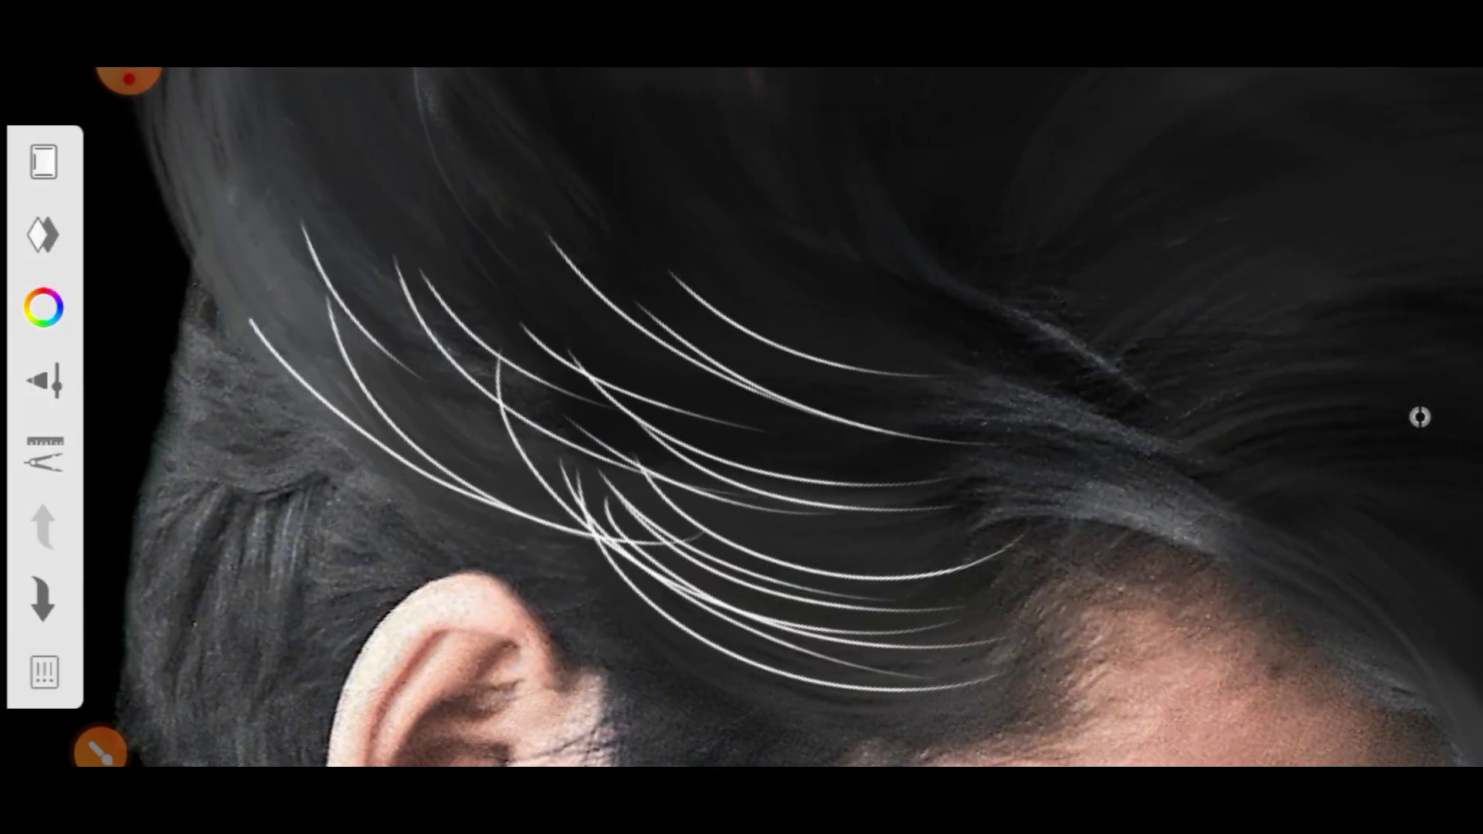
left_click_drag(587, 417, 811, 433)
left_click_drag(696, 417, 834, 433)
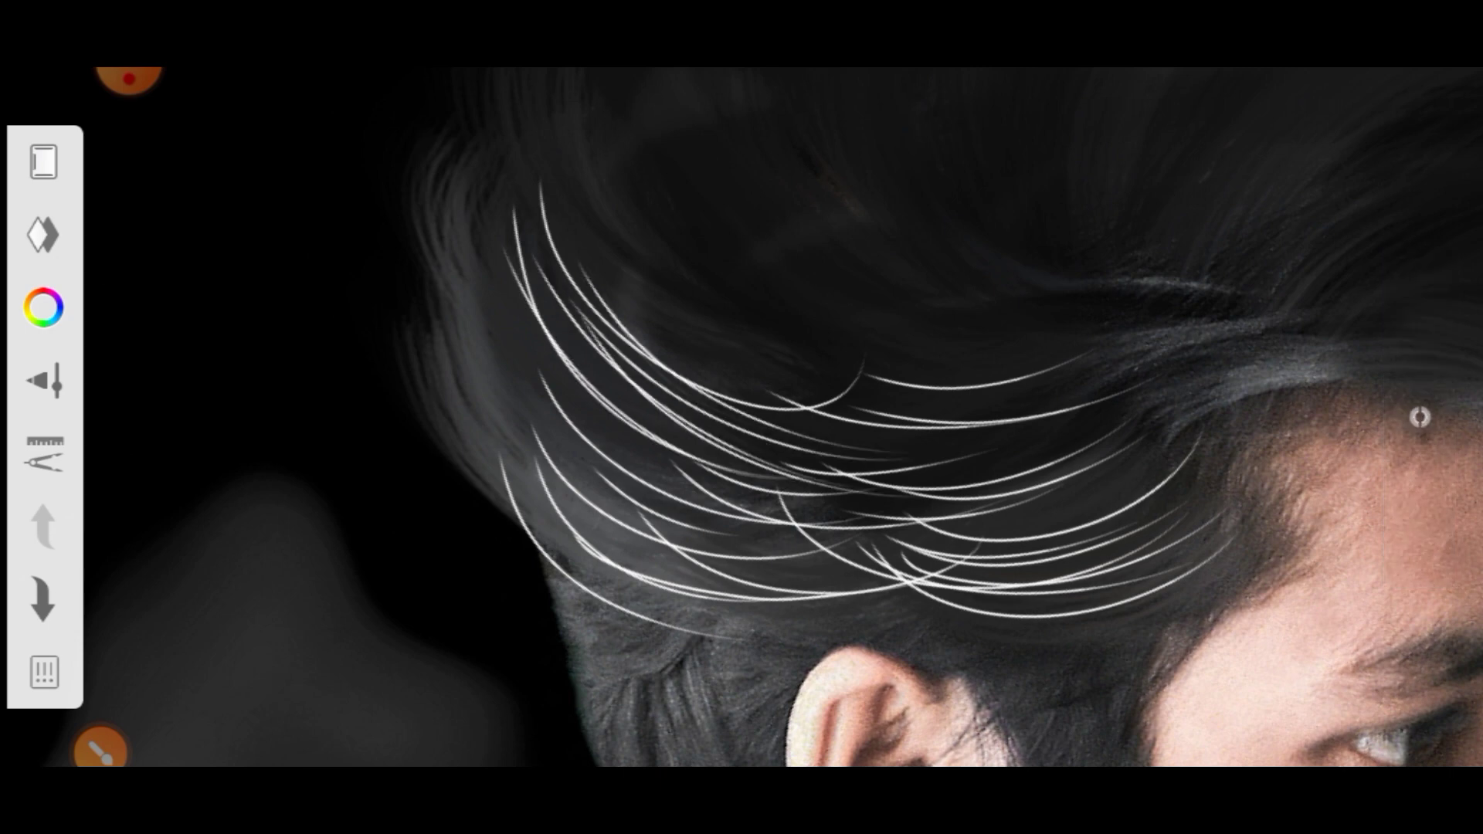
Step: Add thin white strands across the middle hair and its left edge
left_click_drag(559, 324, 964, 553)
left_click_drag(558, 410, 920, 601)
left_click_drag(476, 251, 656, 554)
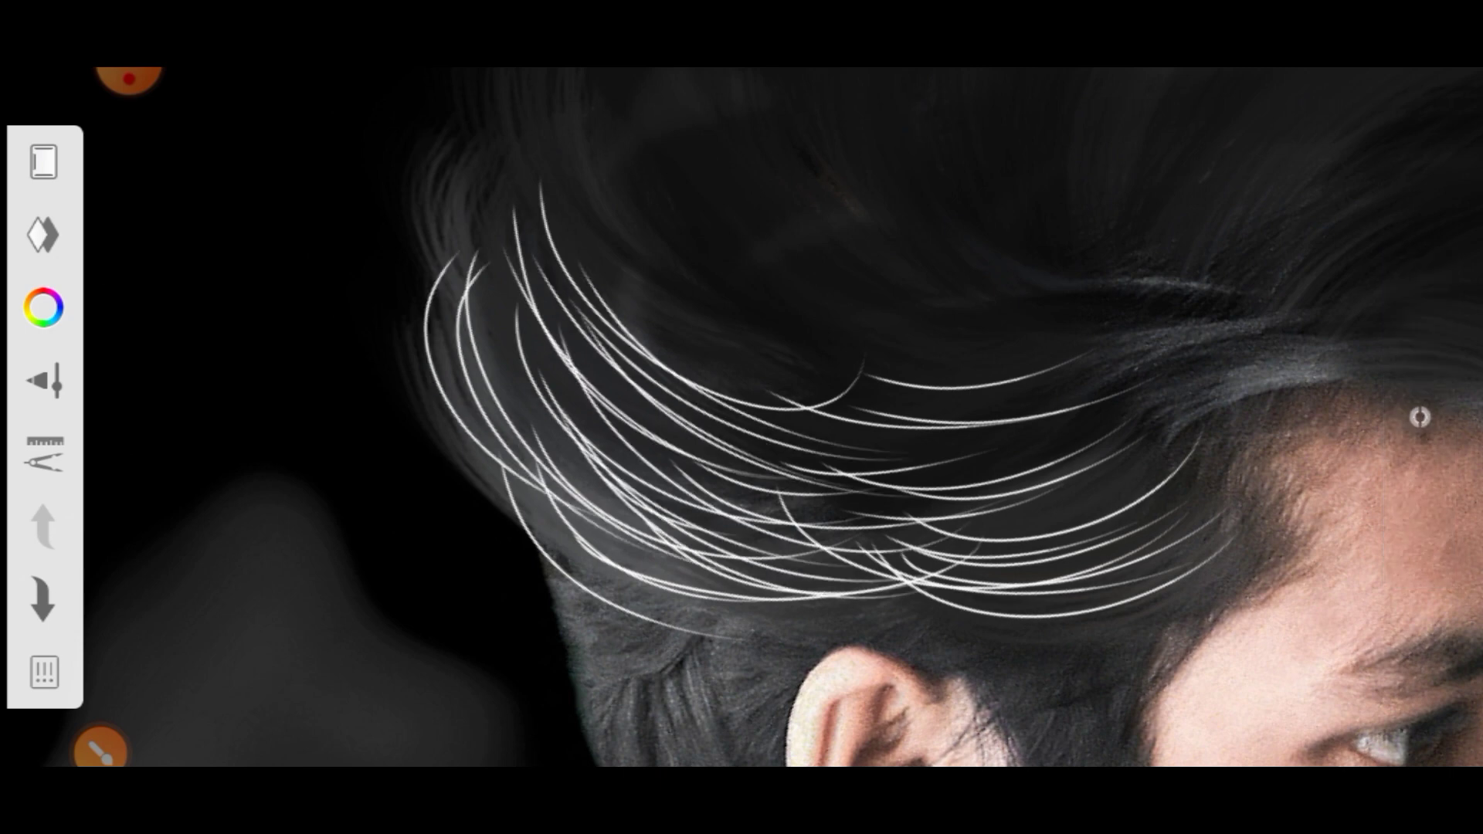
left_click_drag(834, 432, 997, 456)
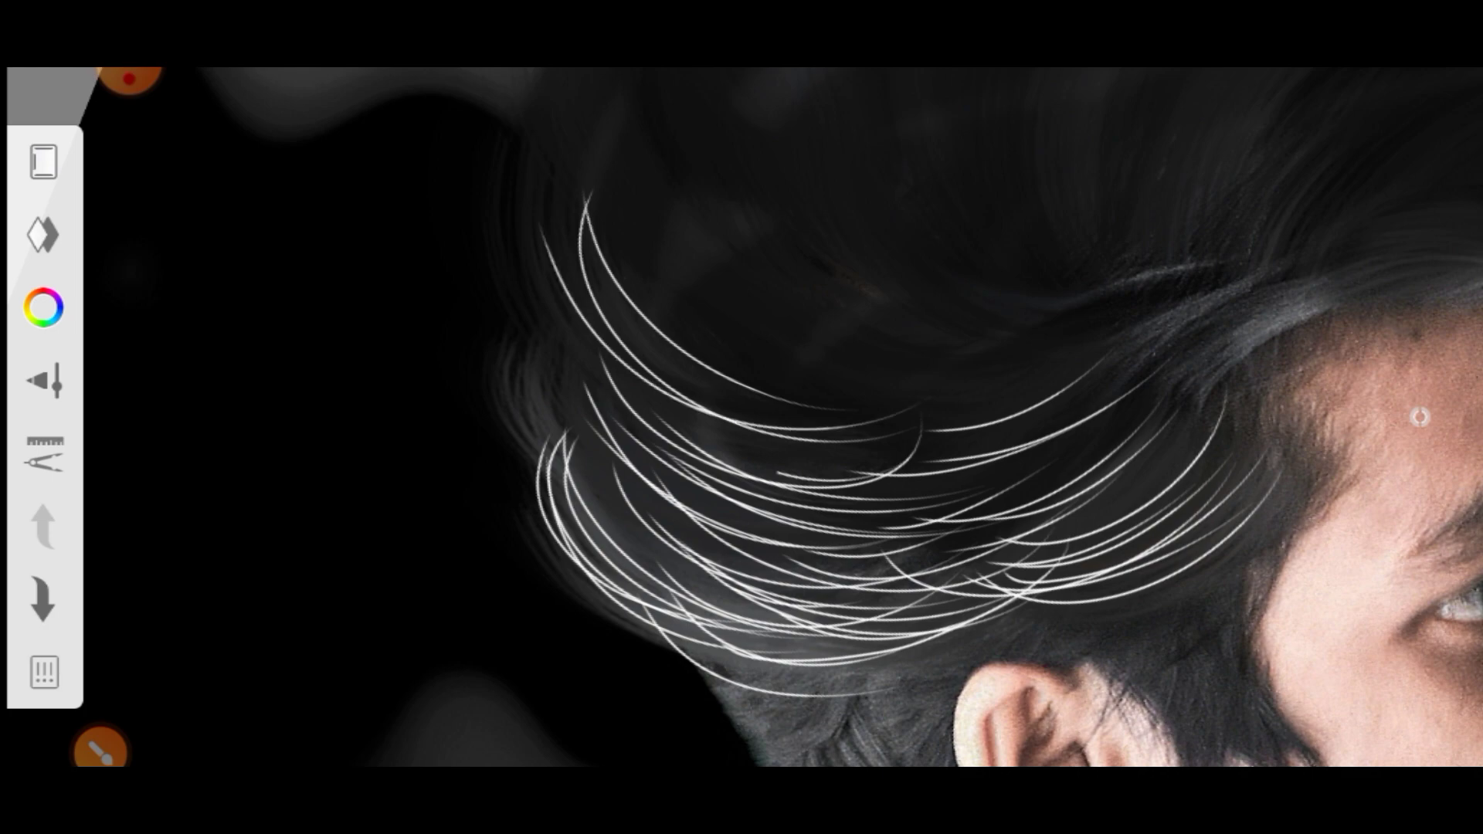
Step: Zoom in and out to review the white strands across the hair
scroll(988, 417, "down", 3)
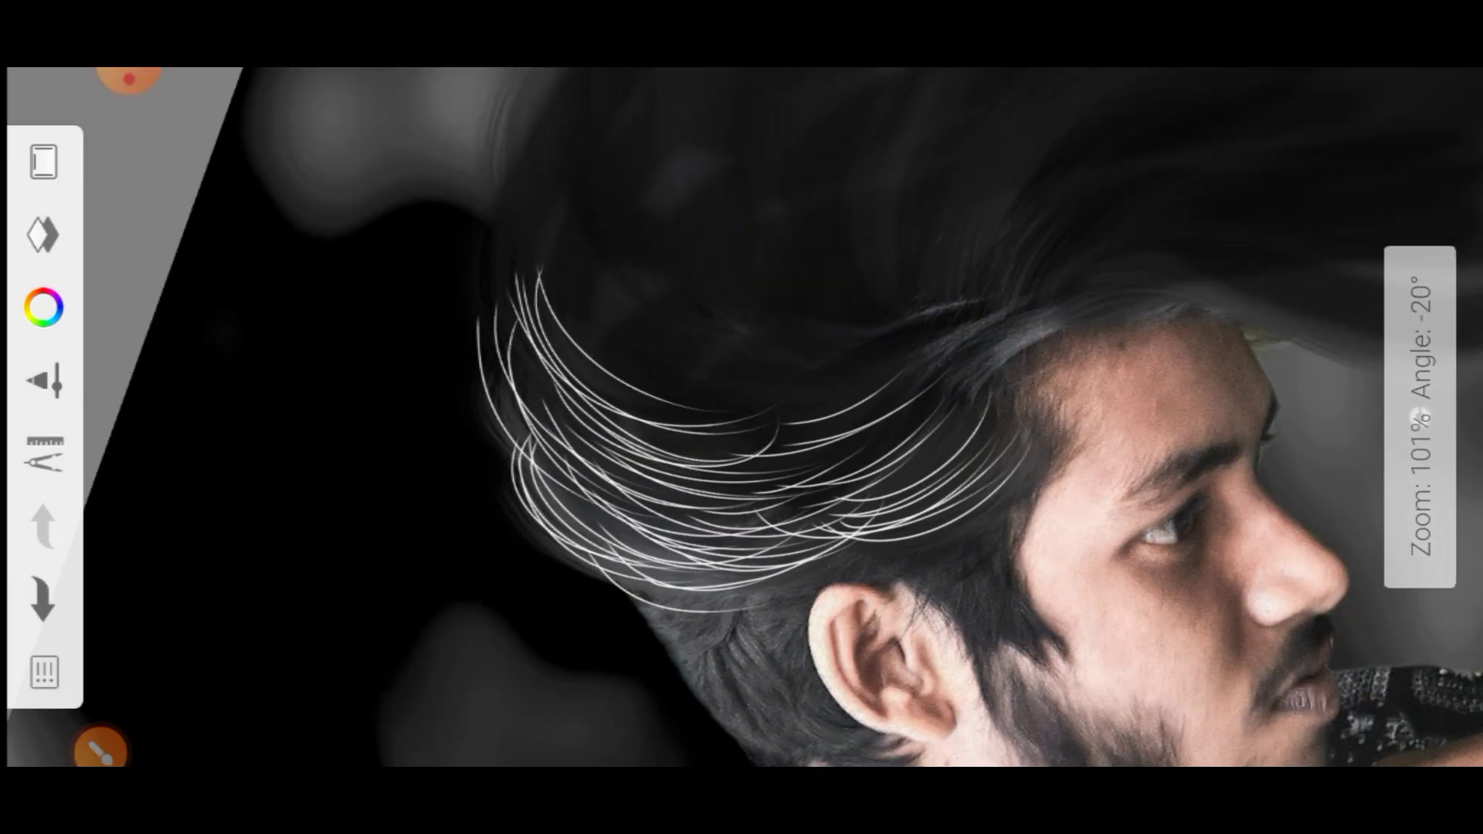
scroll(772, 417, "up", 3)
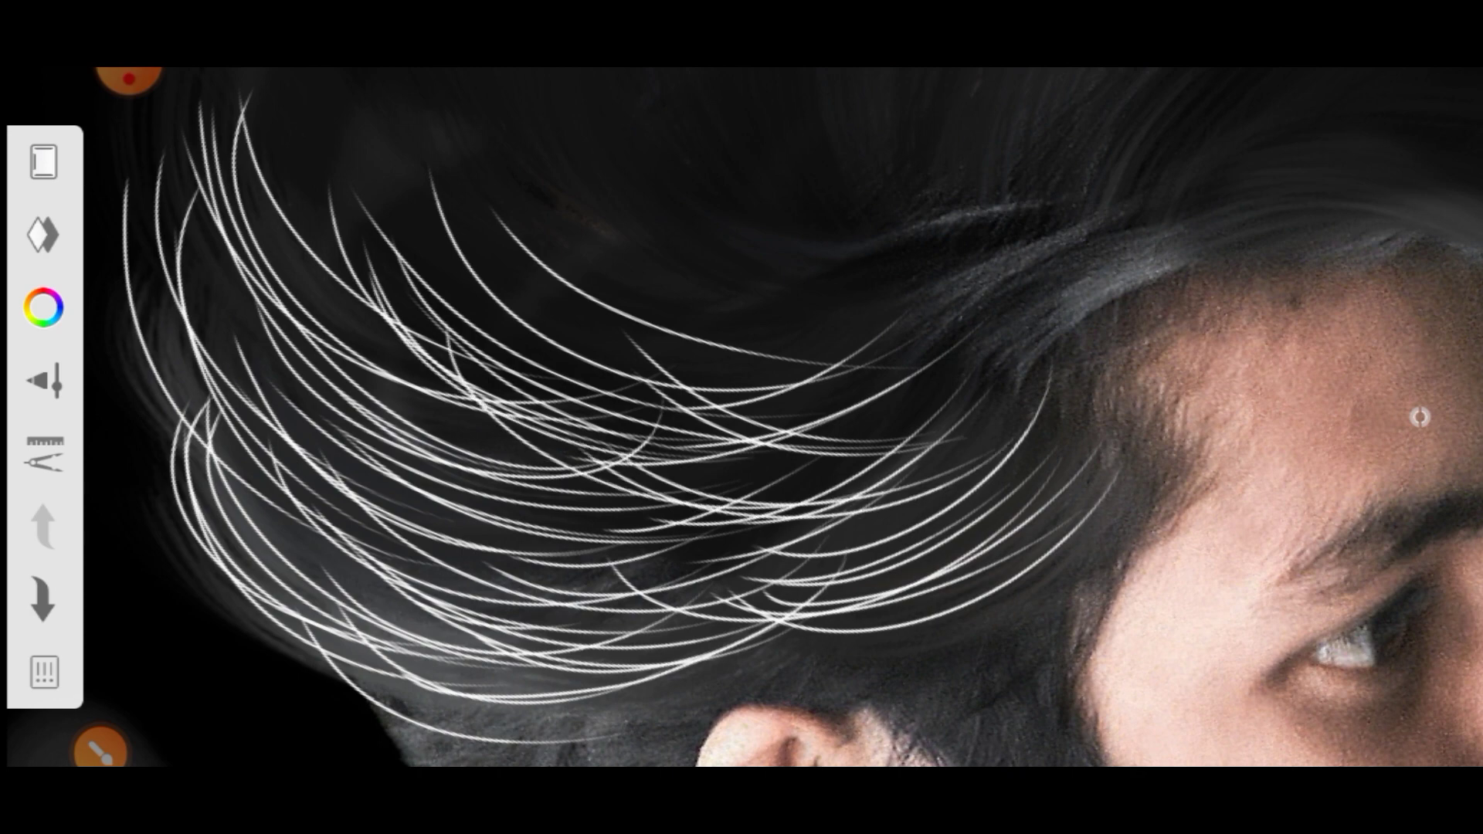
scroll(772, 417, "up", 2)
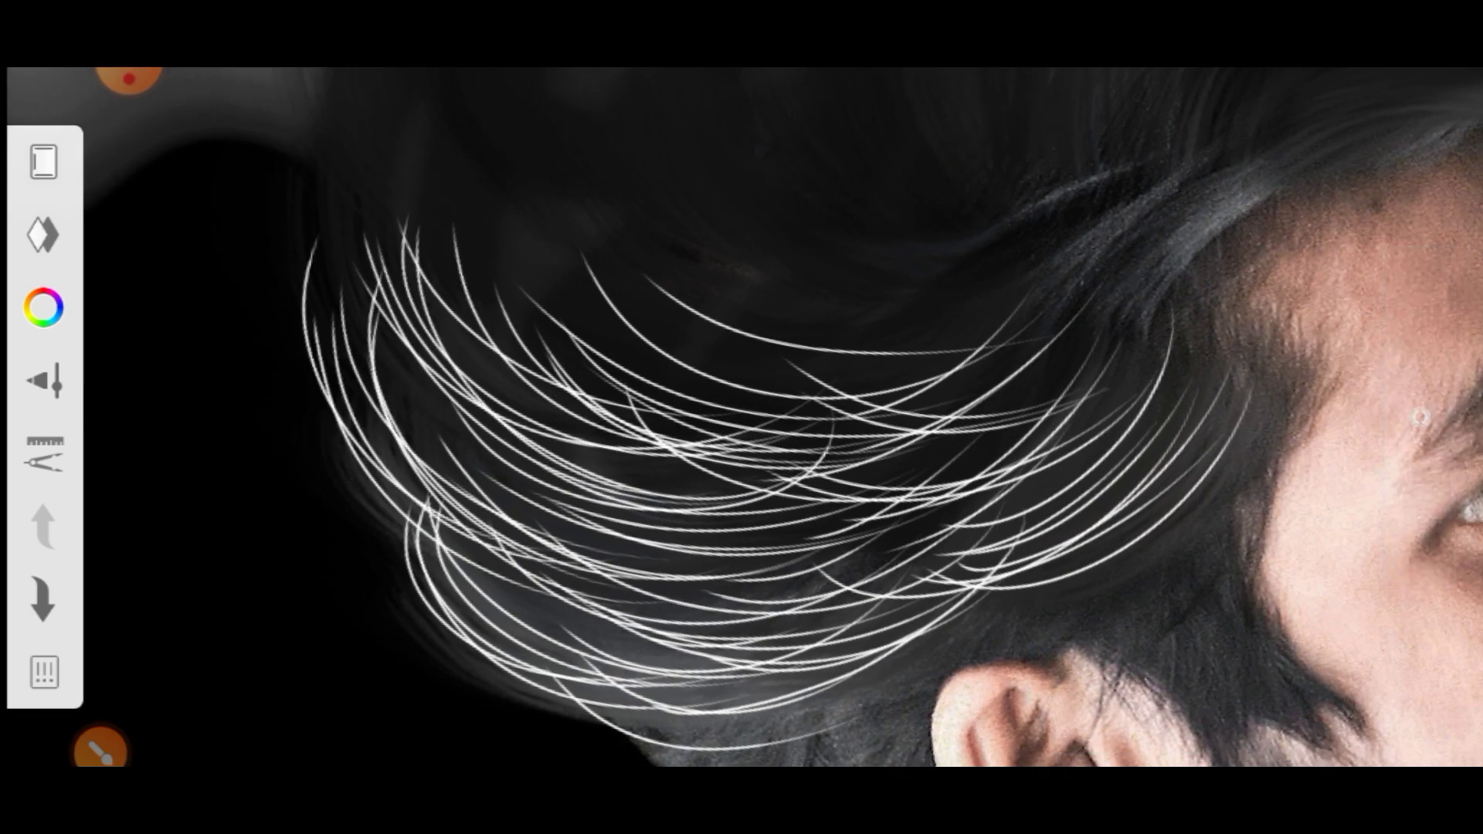
scroll(772, 417, "down", 2)
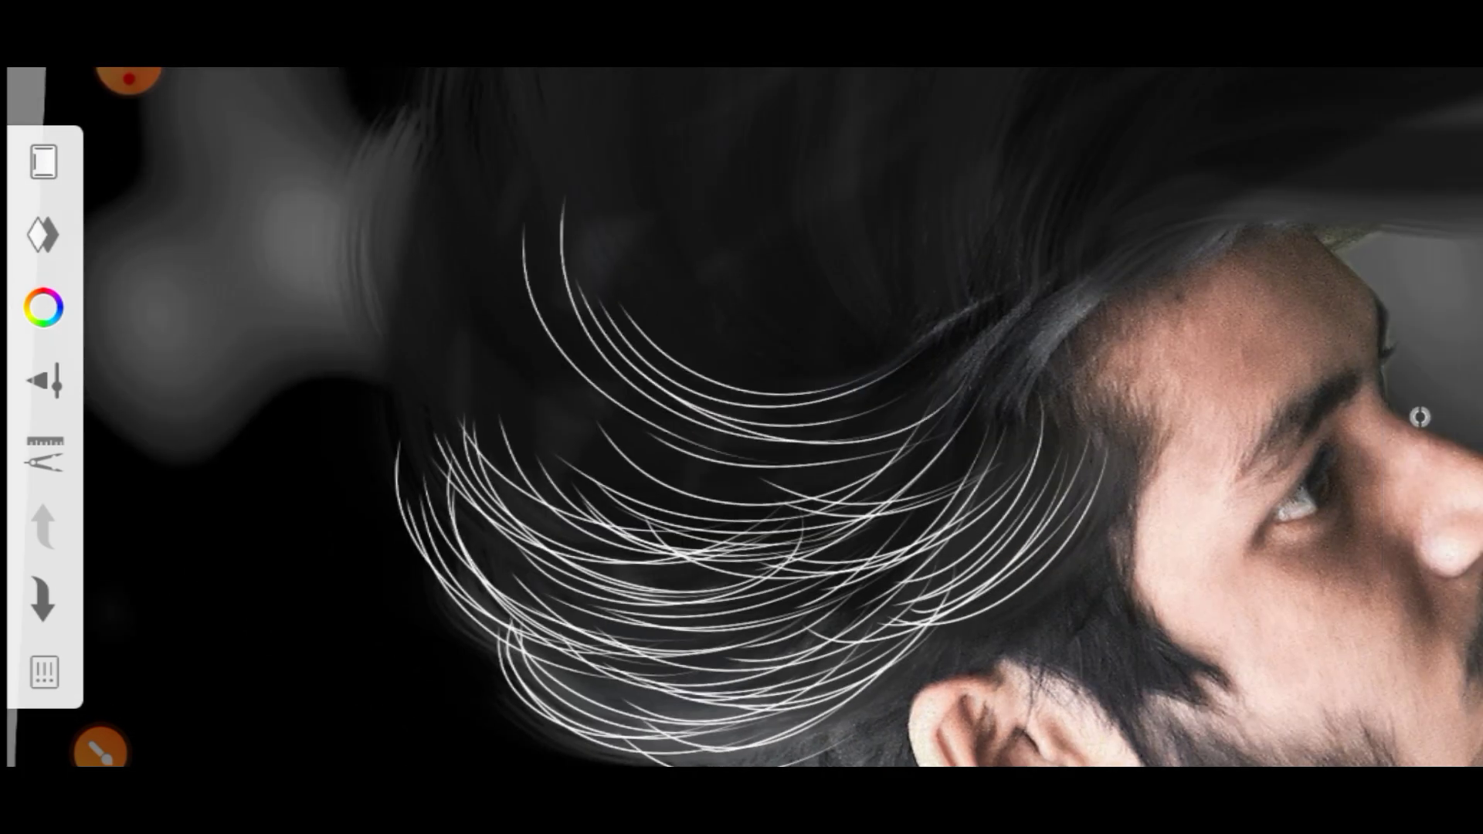
scroll(773, 417, "up", 2)
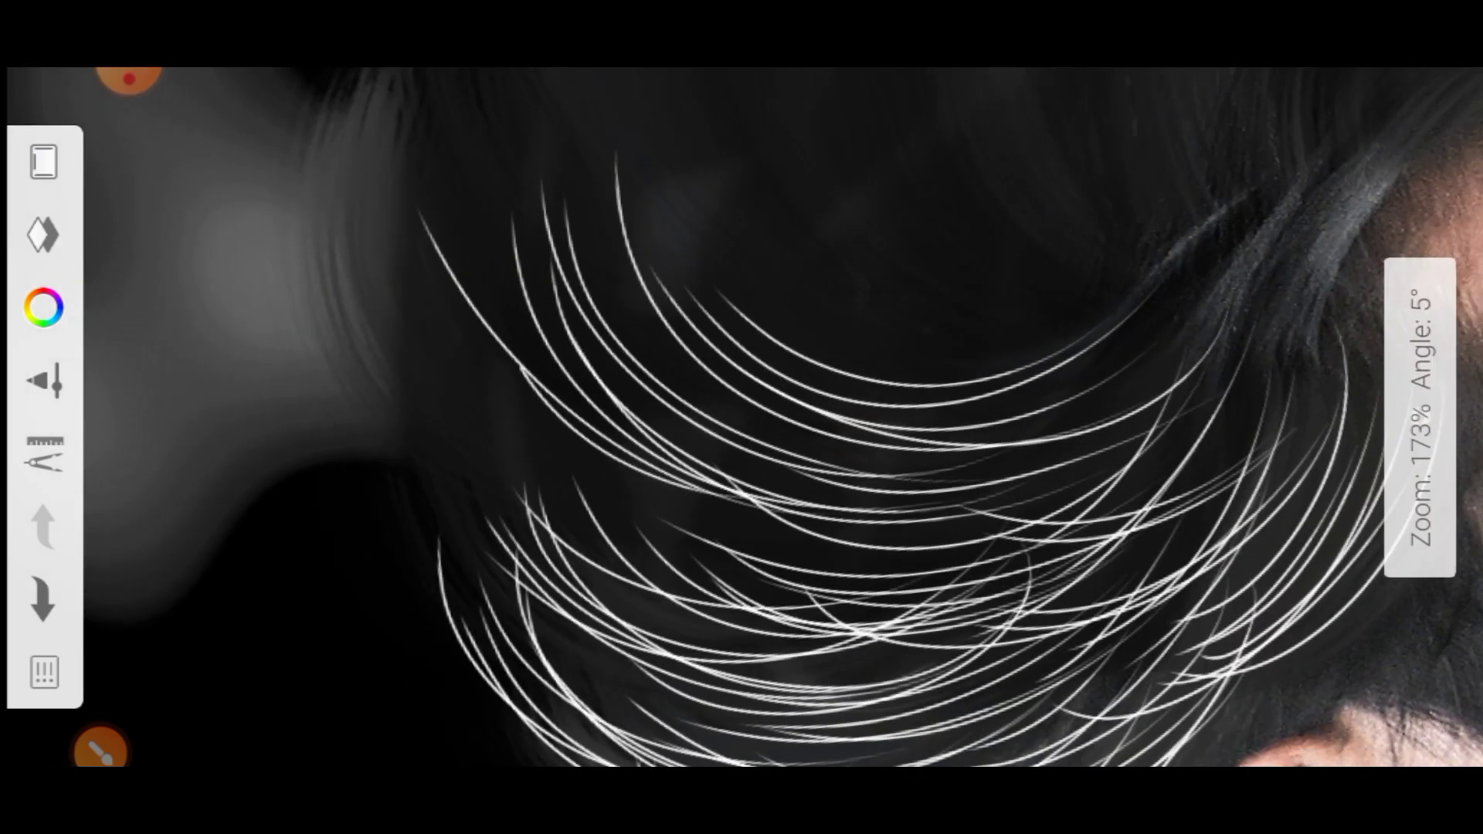
scroll(772, 417, "down", 2)
Step: Paint long curved white Ink Pen strands sweeping toward the back of the hair
left_click_drag(441, 207, 753, 494)
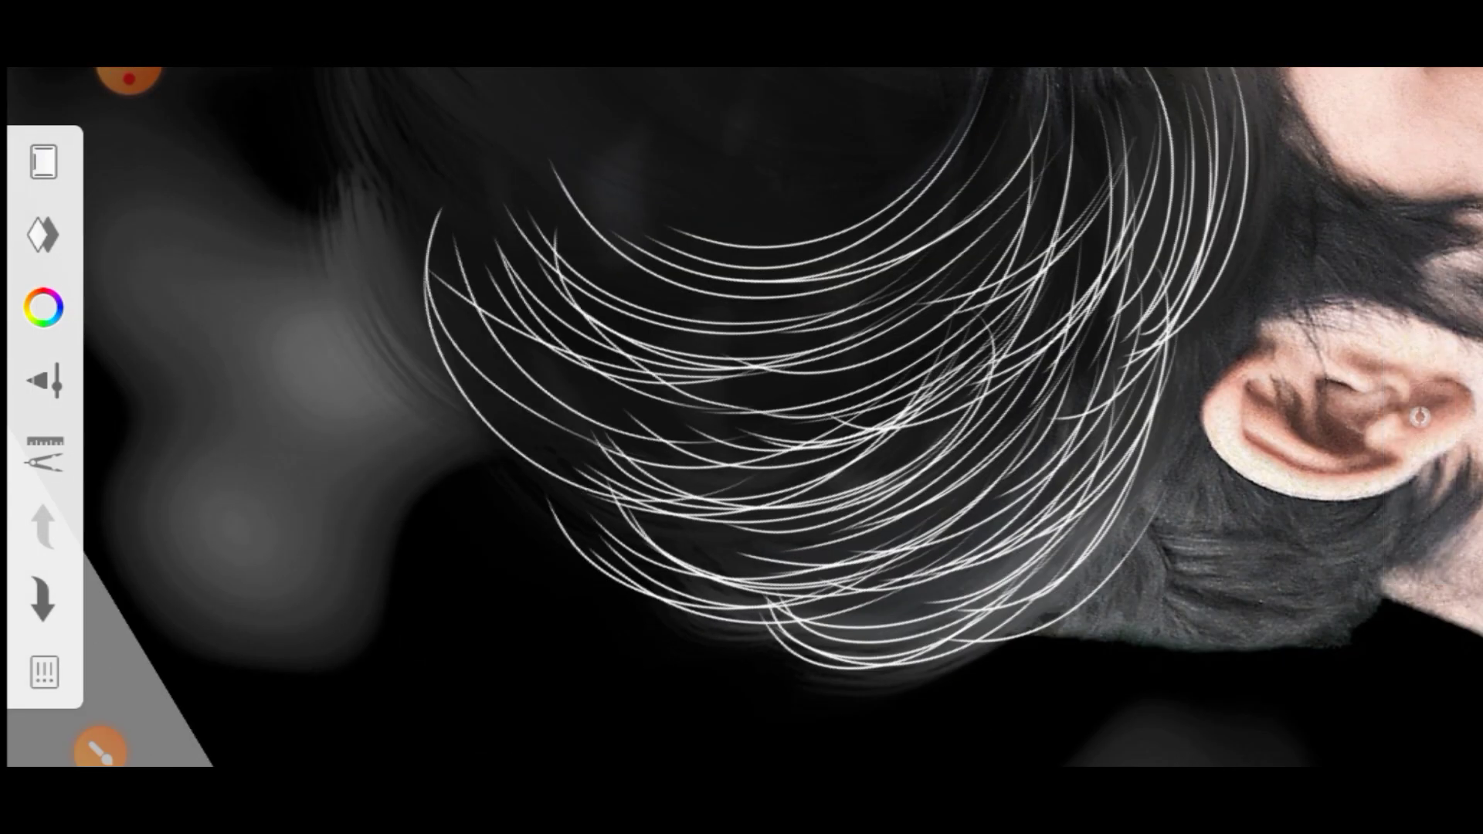
mouse_move(440, 287)
left_mouse_down()
mouse_move(765, 523)
mouse_move(390, 238)
left_mouse_up()
scroll(772, 417, "up", 2)
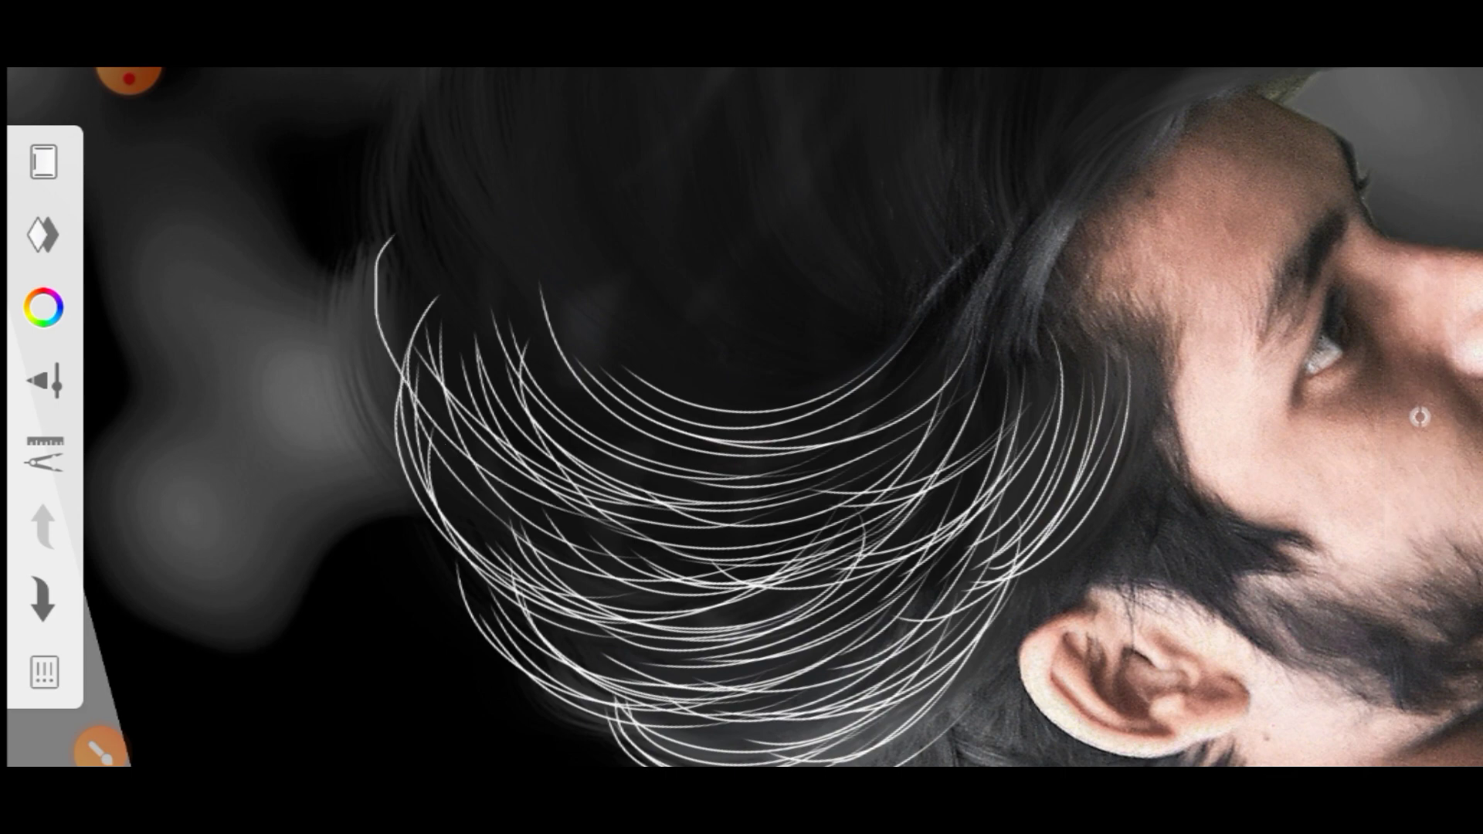
scroll(773, 417, "down", 2)
left_click_drag(572, 293, 773, 356)
scroll(772, 417, "up", 1)
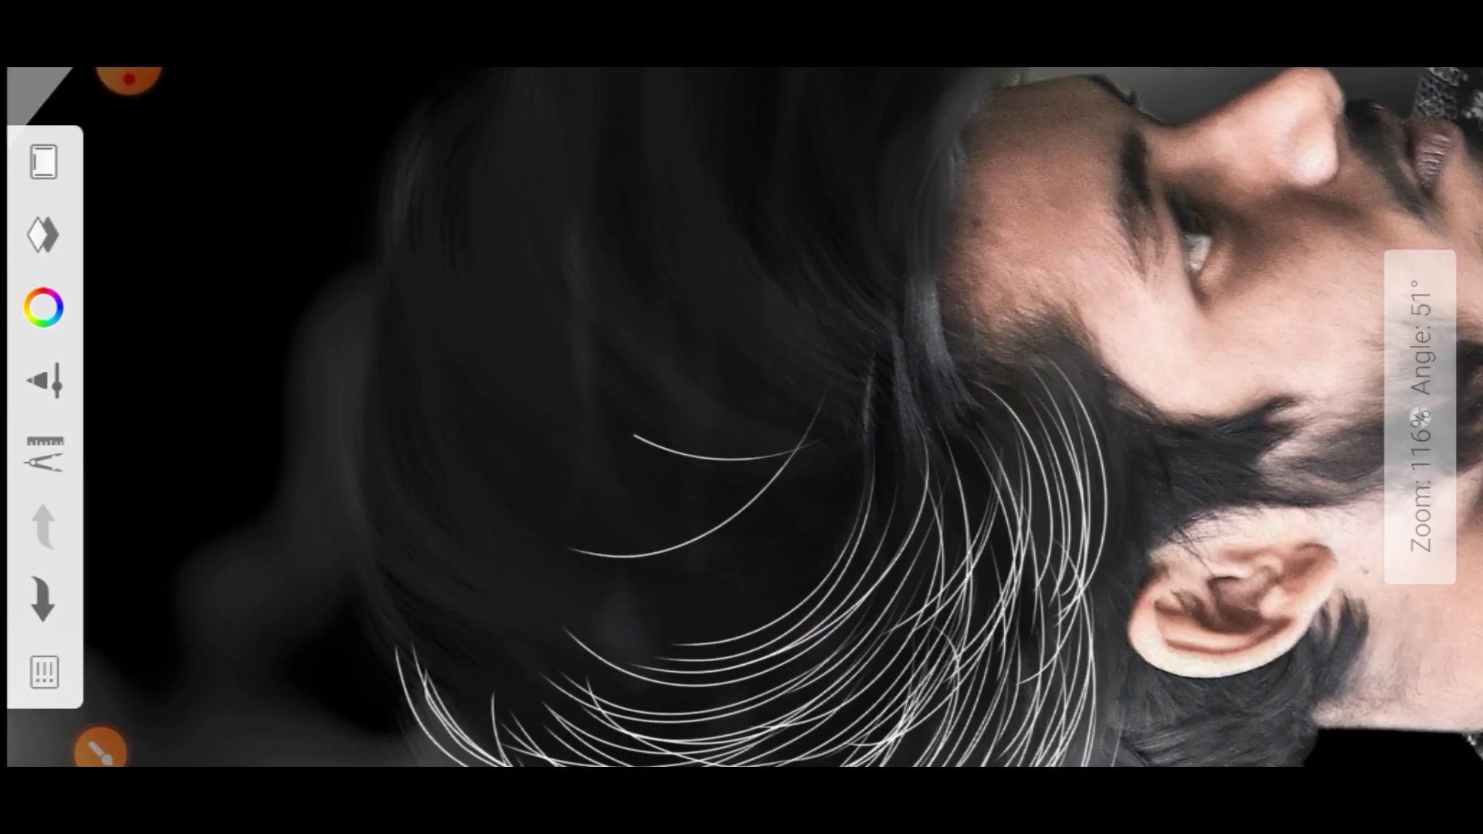
left_click_drag(506, 282, 838, 428)
left_click_drag(494, 309, 865, 433)
scroll(772, 417, "down", 1)
left_click_drag(579, 231, 823, 401)
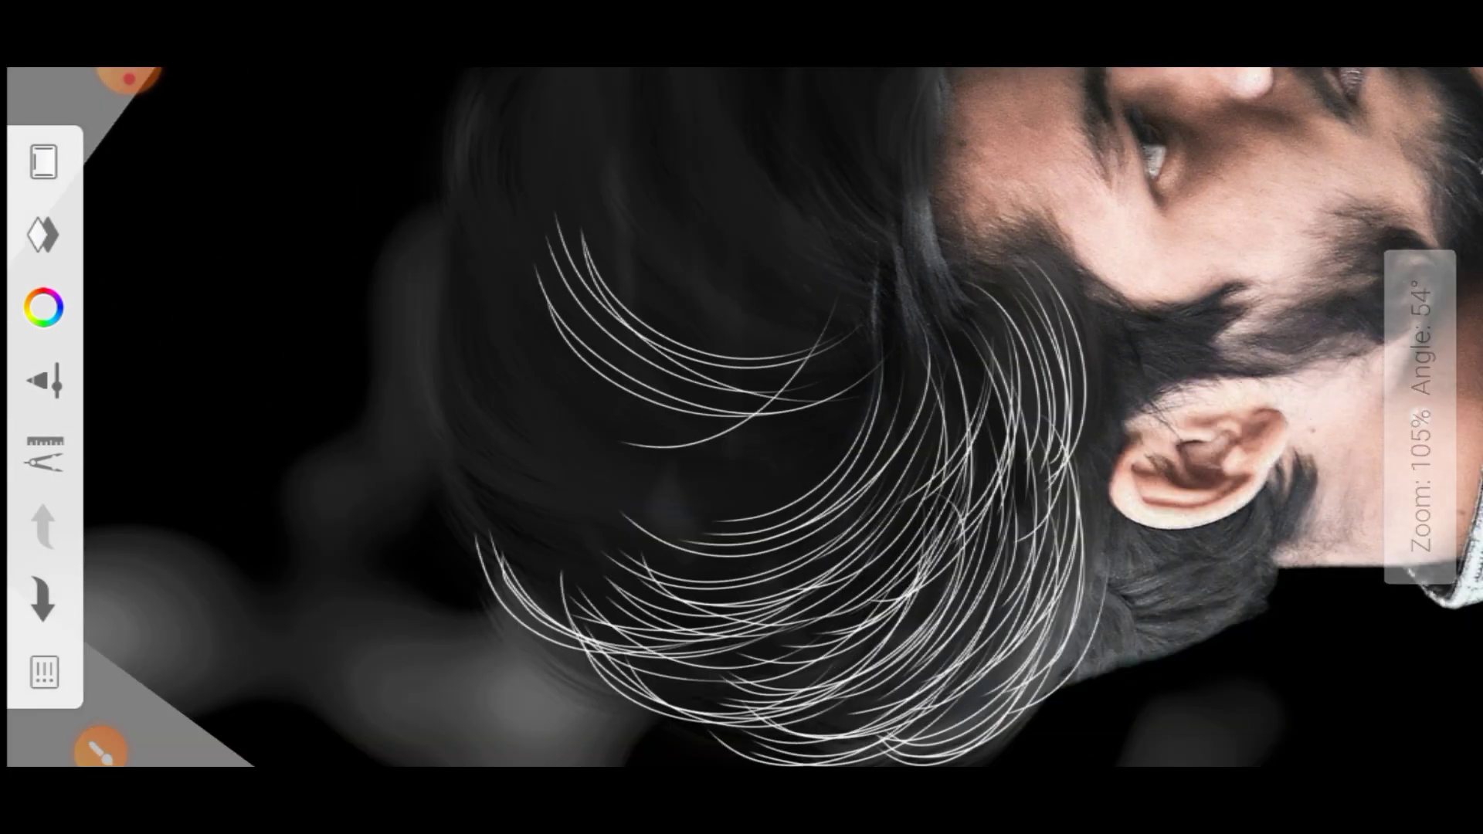
left_click_drag(541, 255, 865, 440)
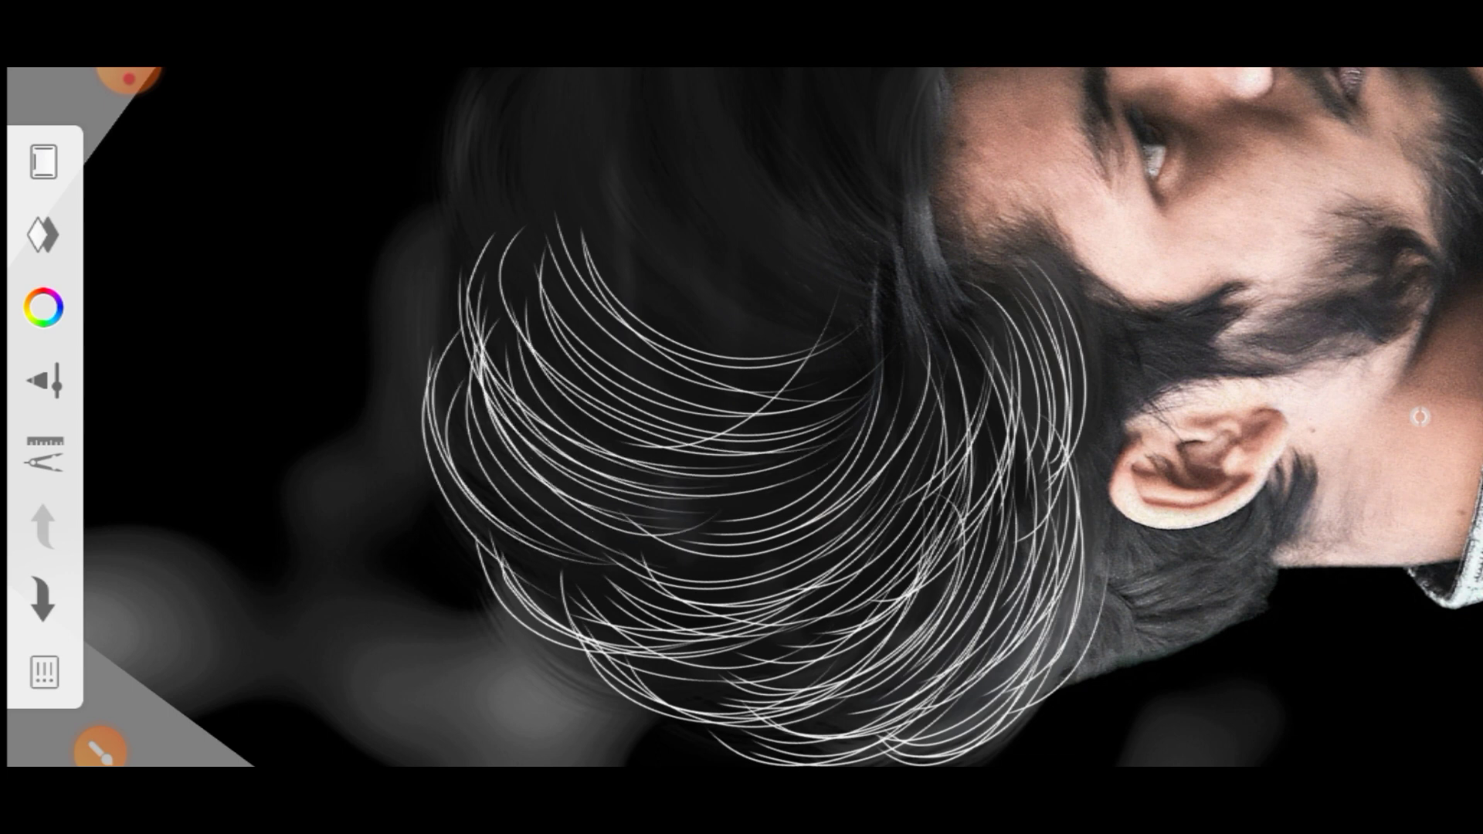
Step: Fill gaps with faint white strands and add white arcs behind the ear
mouse_move(571, 494)
left_mouse_down()
mouse_move(830, 437)
mouse_move(695, 348)
left_mouse_up()
left_click_drag(479, 425, 726, 340)
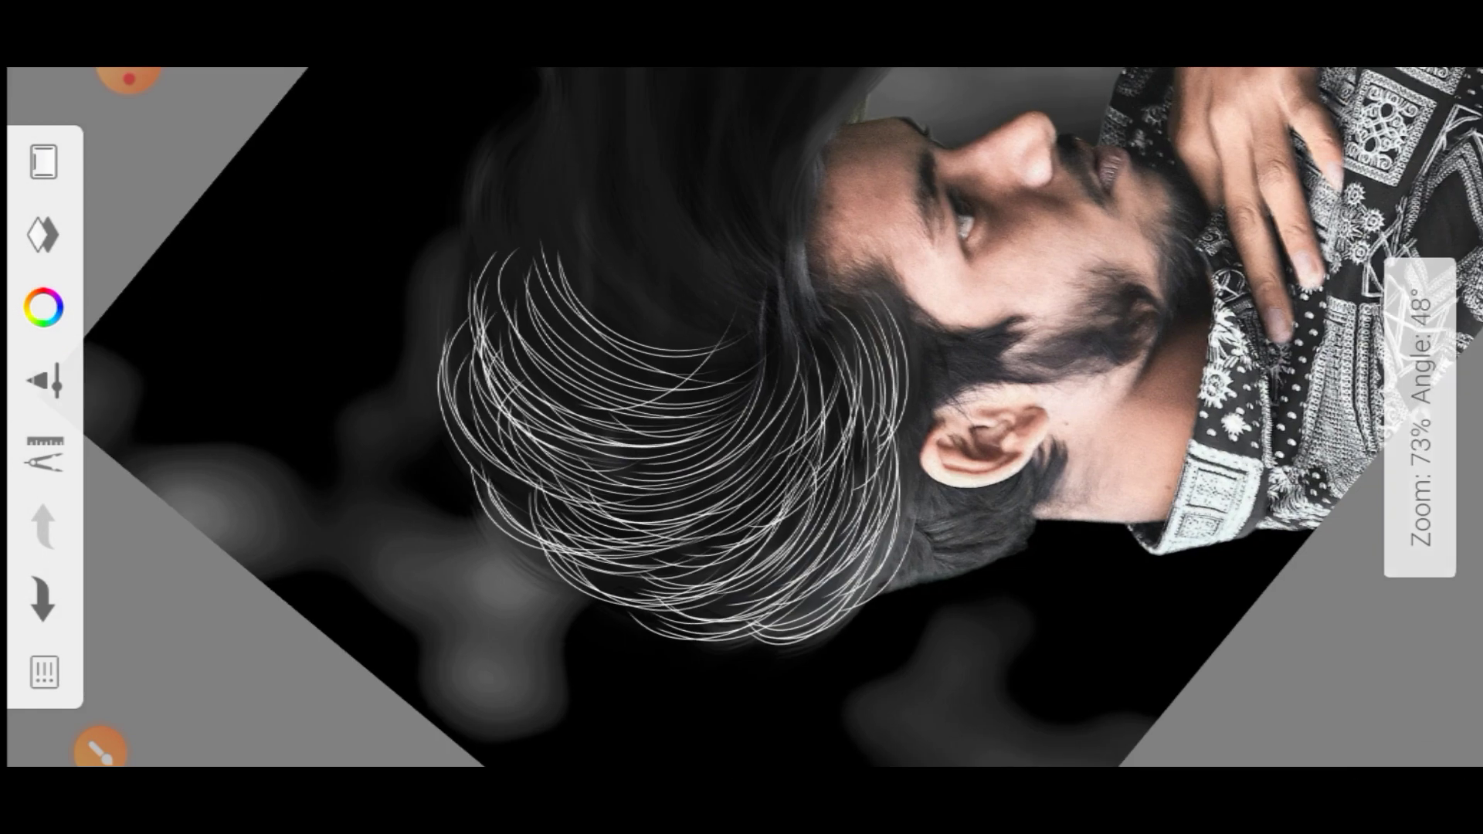
left_click_drag(772, 464, 696, 231)
mouse_move(452, 363)
left_mouse_down()
mouse_move(695, 444)
mouse_move(850, 348)
left_mouse_up()
left_click_drag(447, 247, 757, 432)
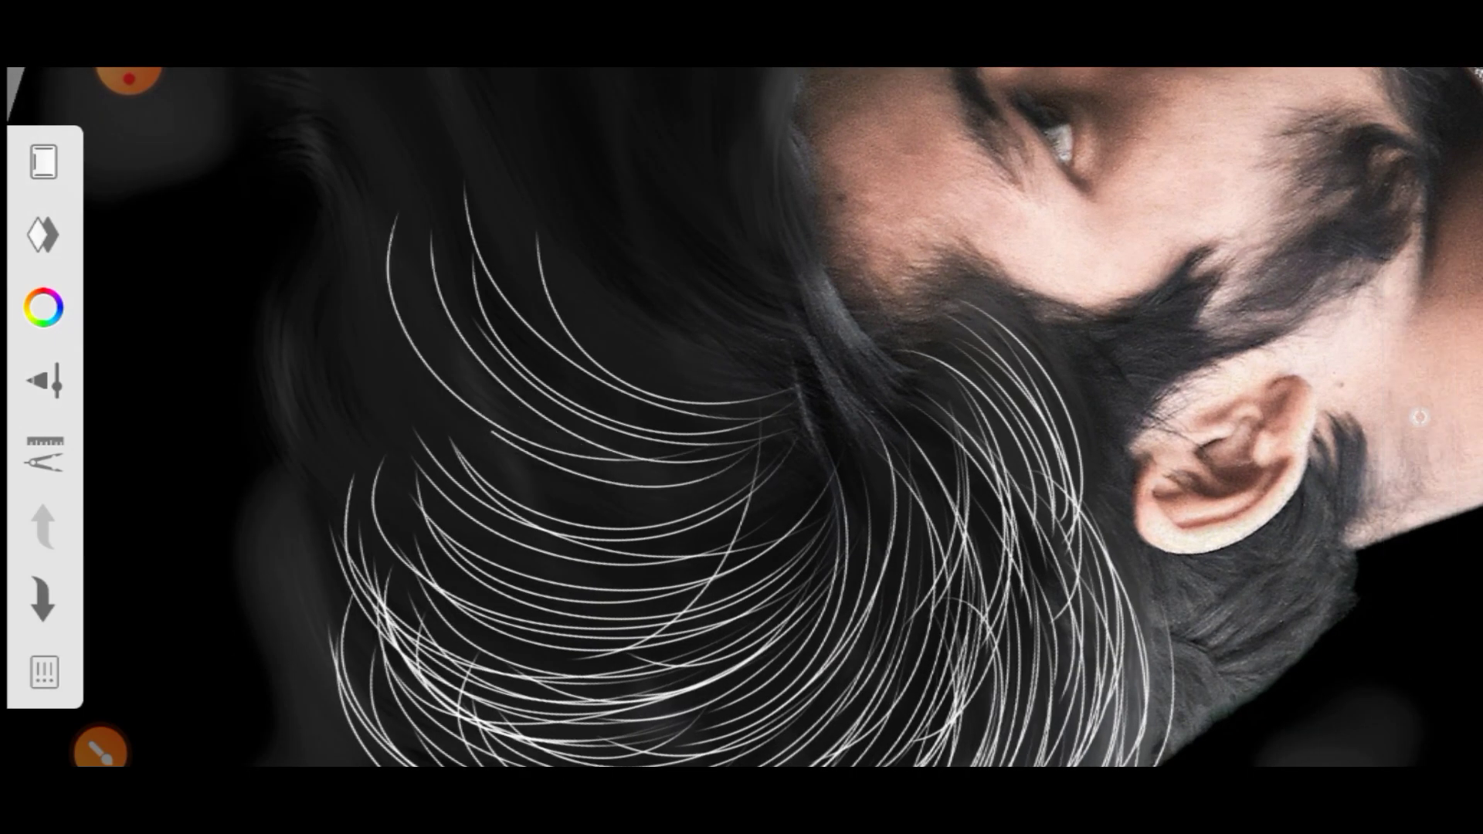
left_click_drag(371, 231, 749, 402)
left_click_drag(772, 463, 849, 347)
left_click_drag(468, 240, 695, 463)
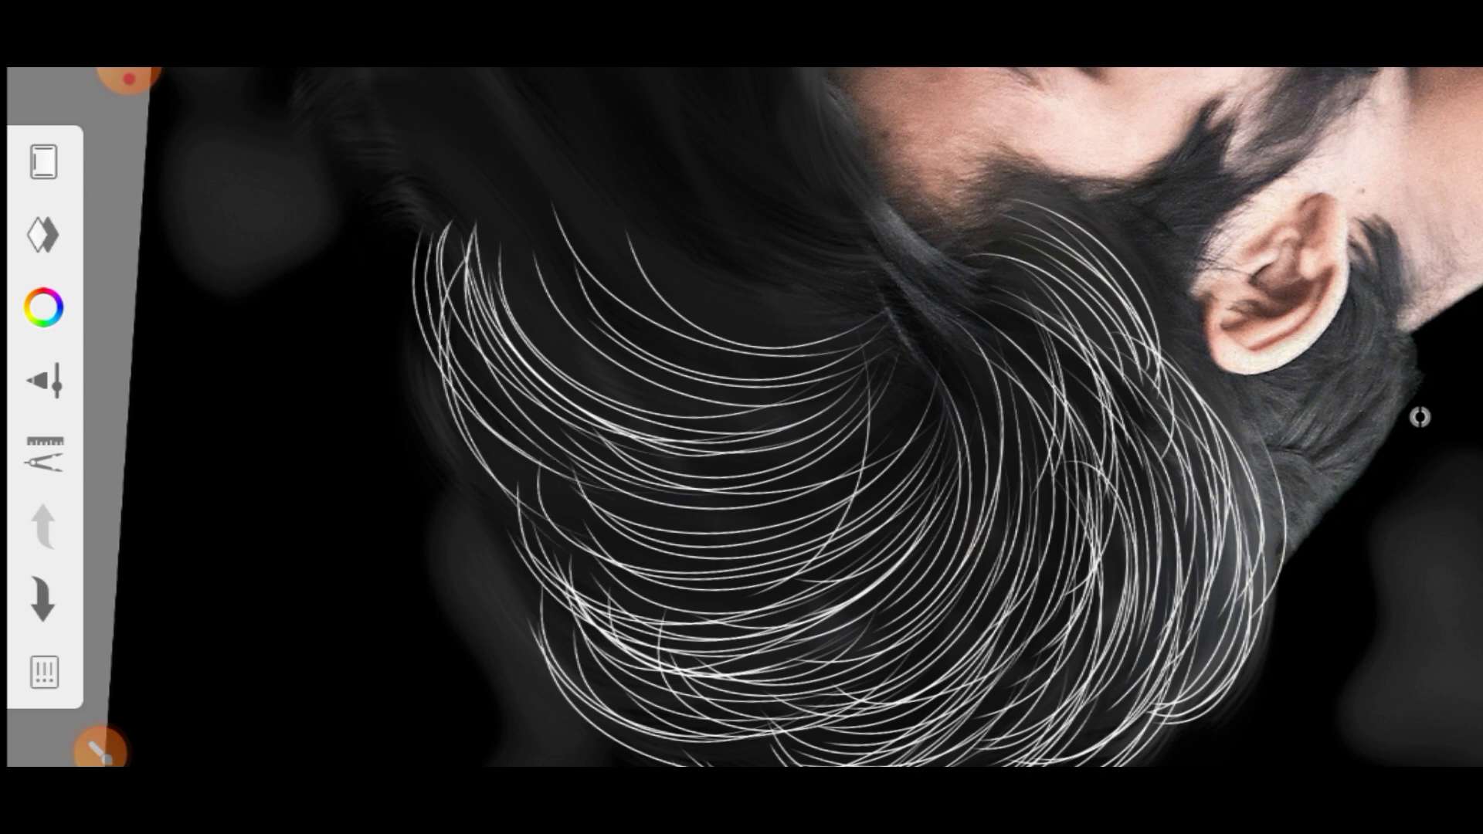
Step: Rotate and zoom the canvas to reframe the back hair and whole head
left_click_drag(772, 463, 849, 348)
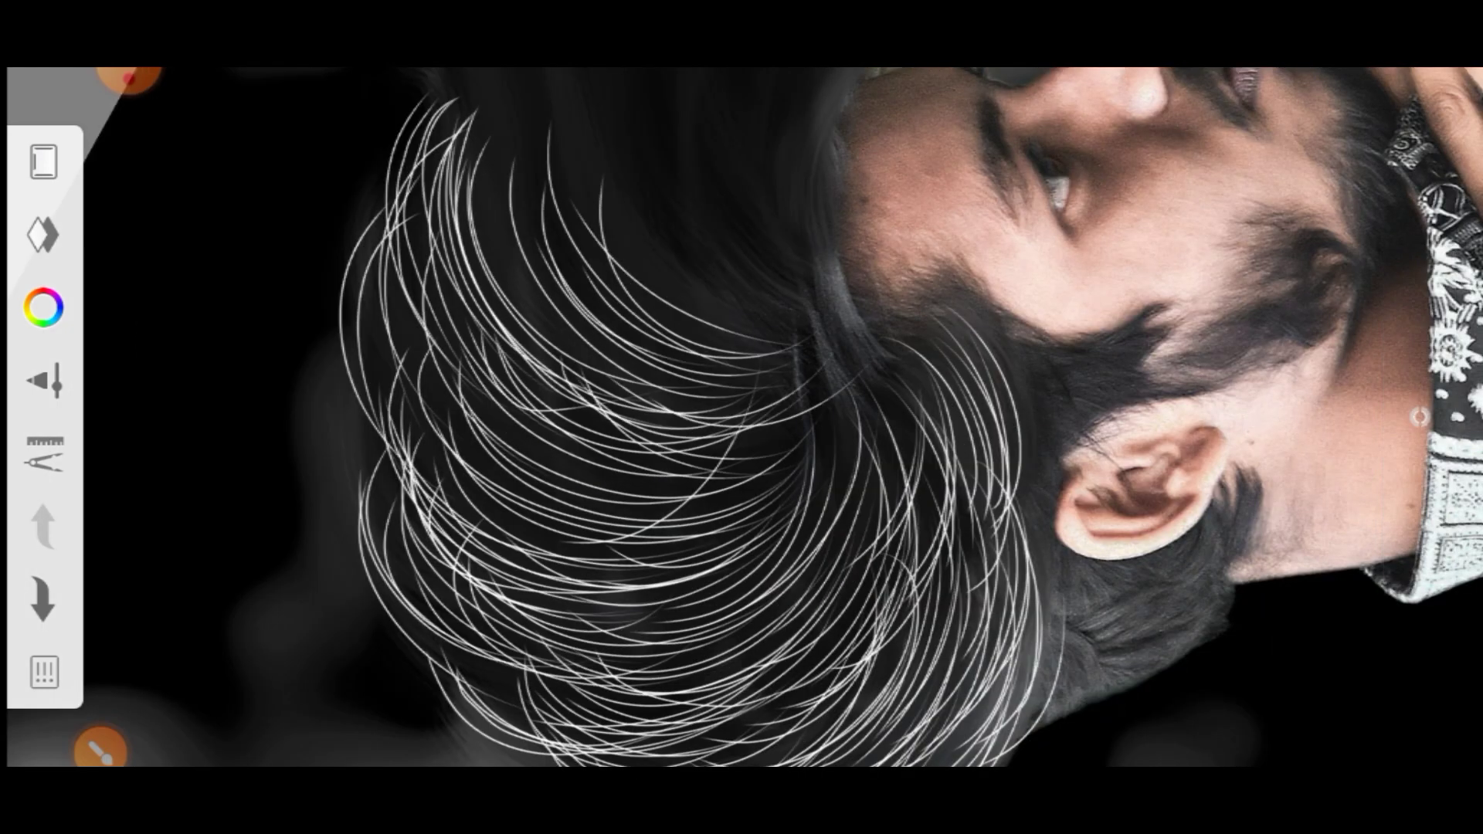
left_click_drag(772, 386, 889, 502)
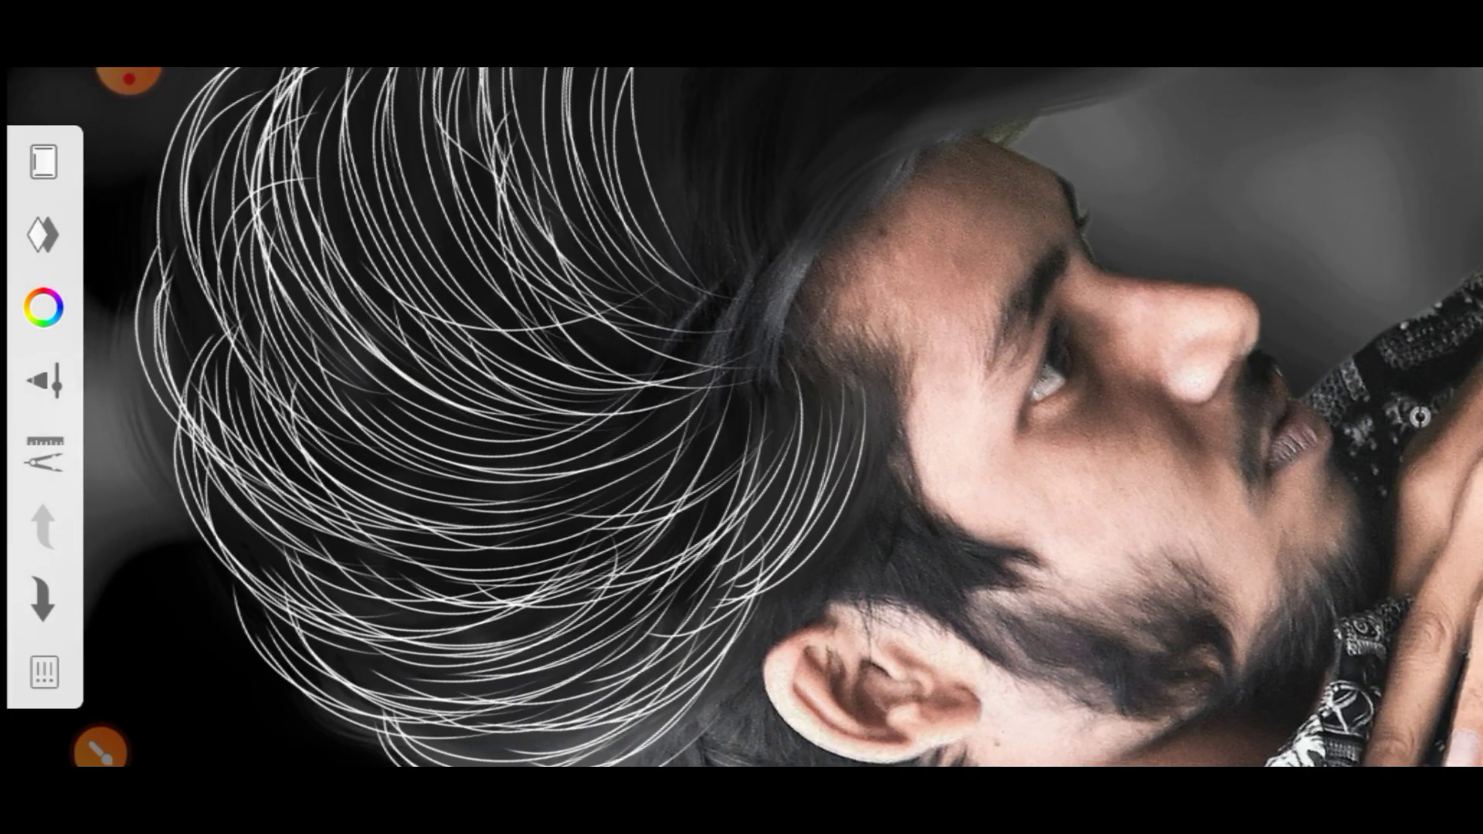
left_click_drag(772, 386, 888, 502)
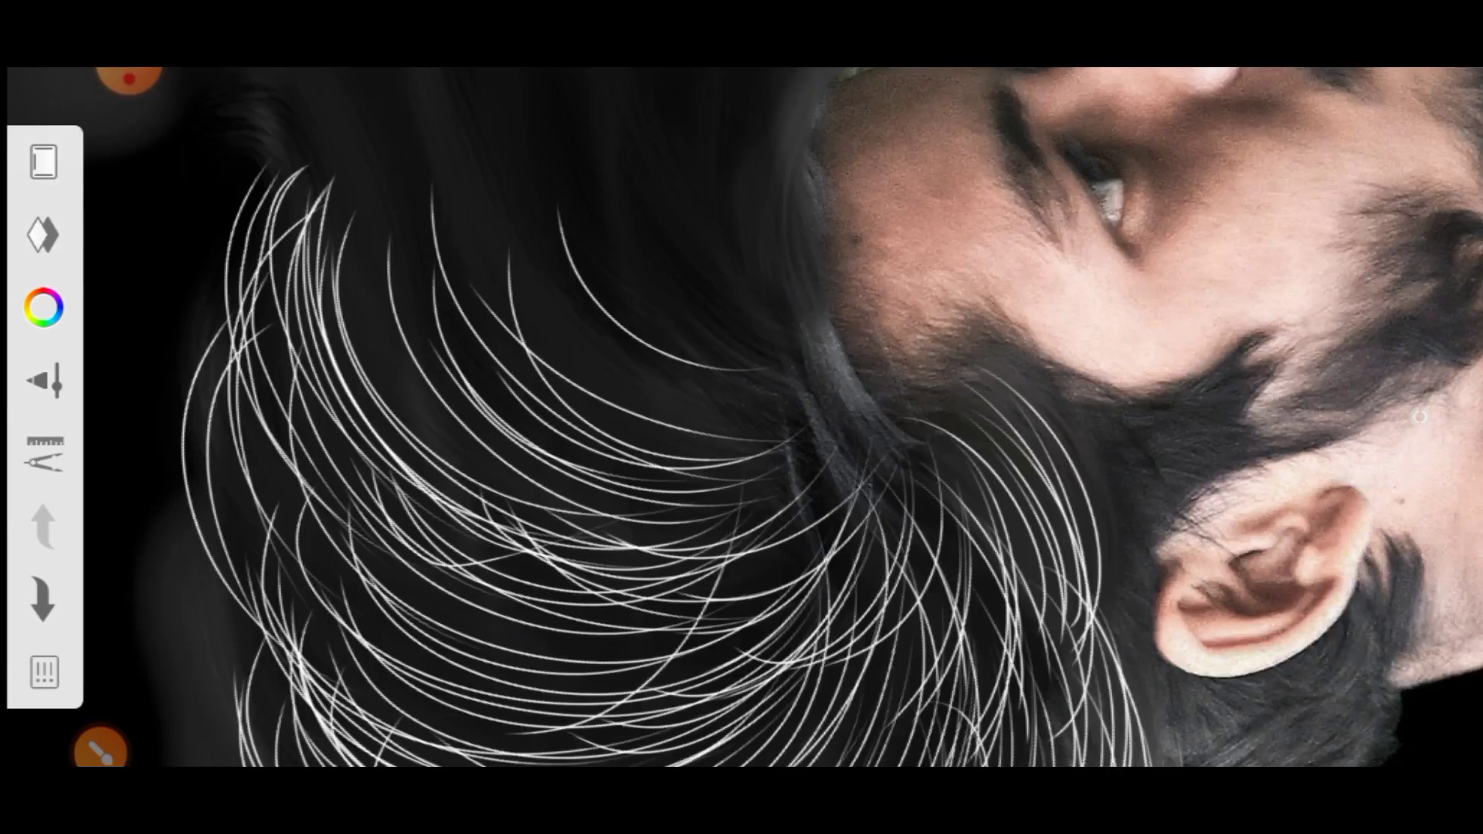
left_click(129, 106)
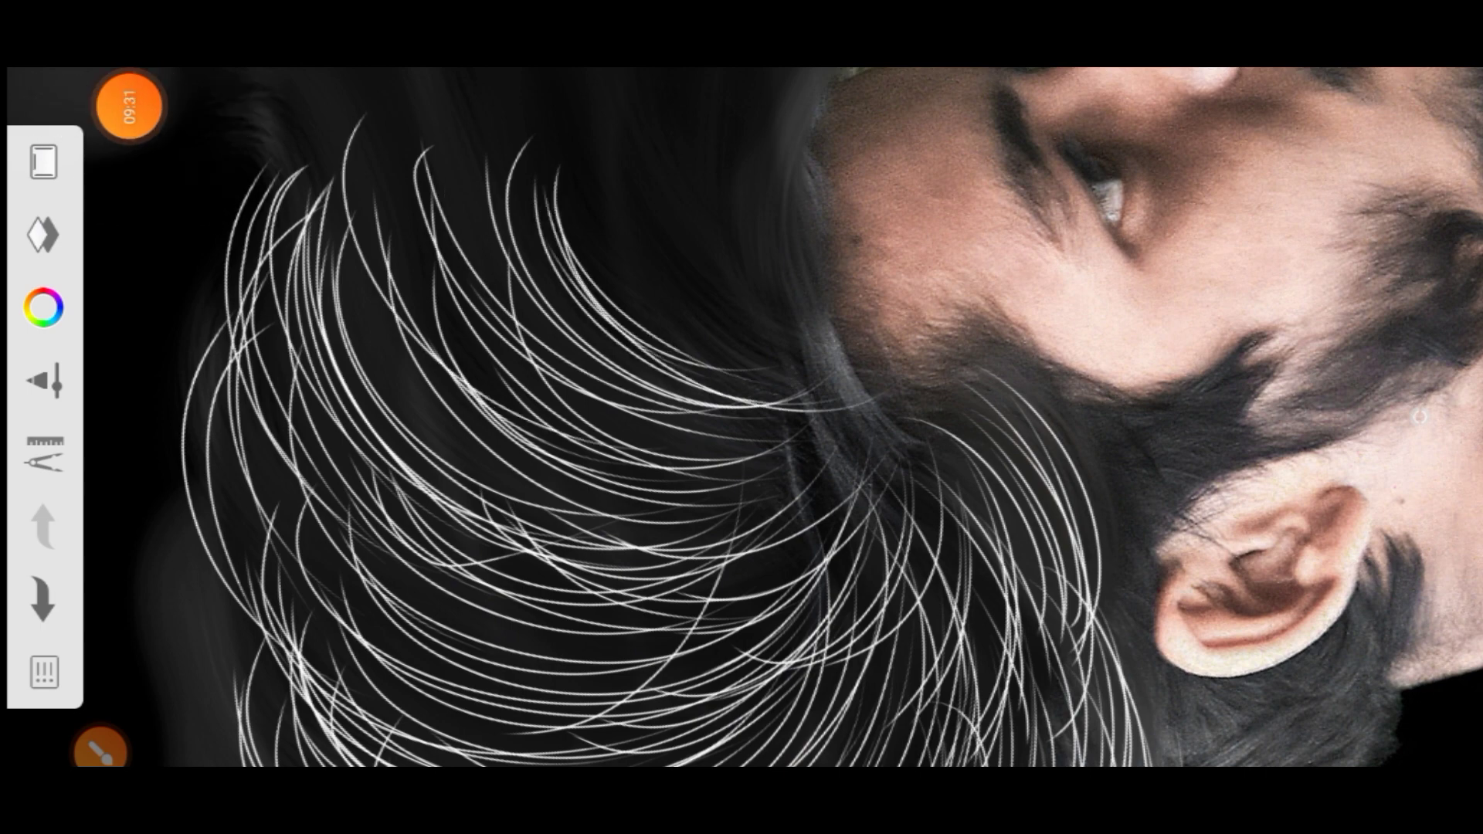
left_click_drag(772, 386, 888, 502)
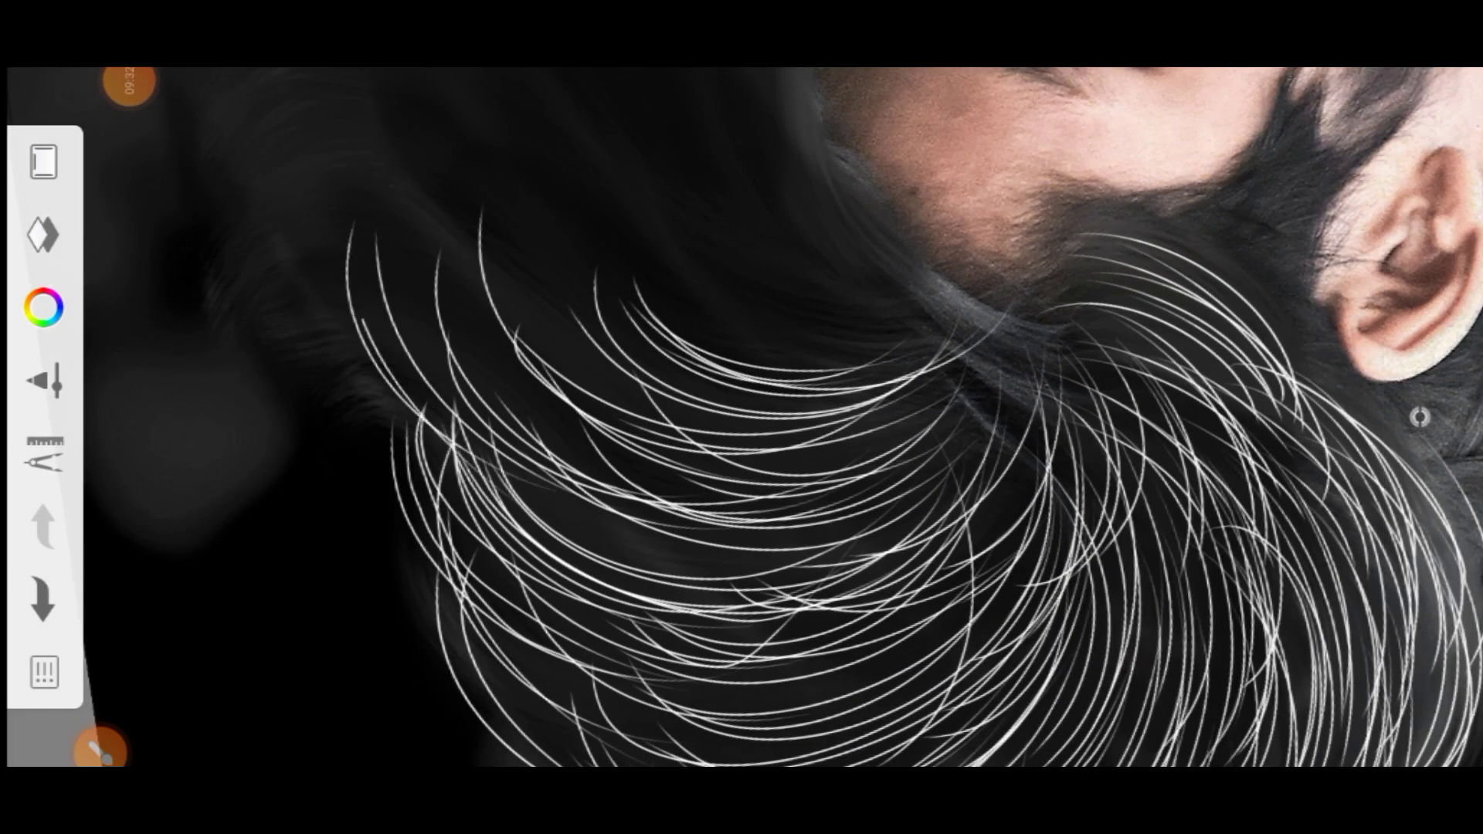
left_click_drag(772, 386, 850, 432)
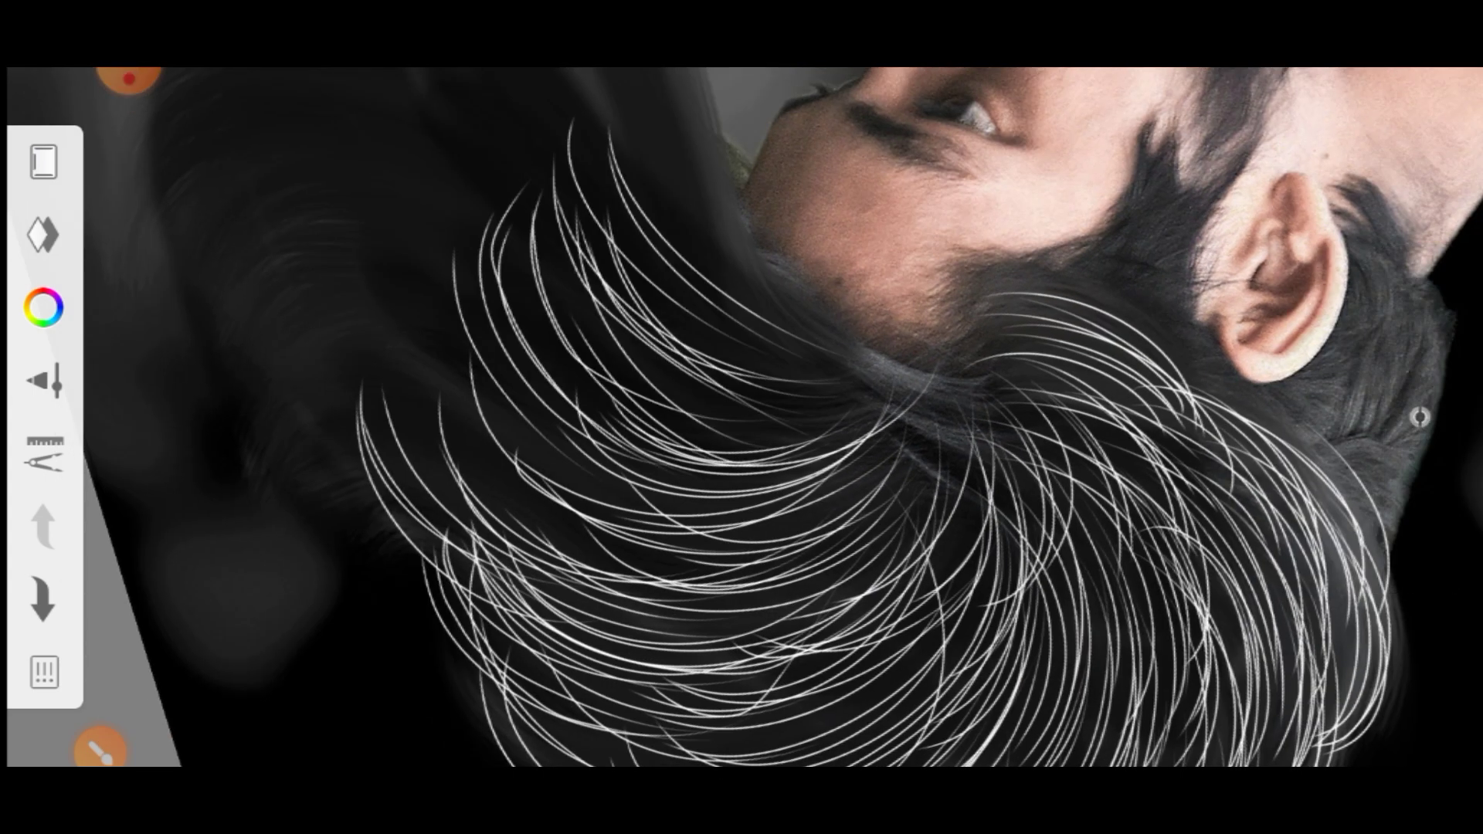
Step: Draw white strands sweeping from the hairline above the forehead
mouse_move(742, 417)
left_mouse_down()
mouse_move(818, 464)
mouse_move(757, 371)
left_mouse_up()
left_click_drag(255, 263, 687, 456)
left_click_drag(347, 343, 796, 452)
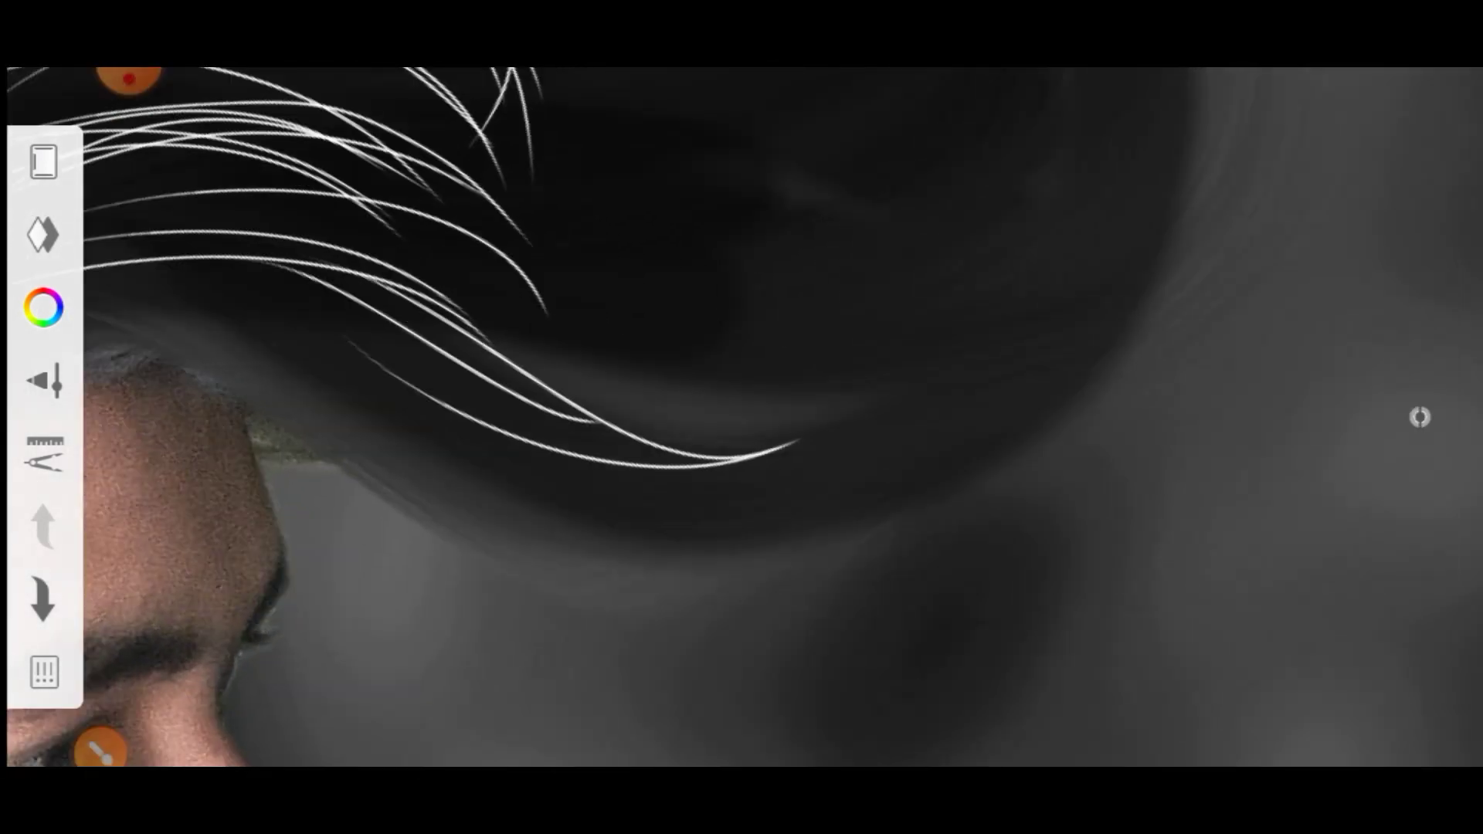
left_click_drag(278, 347, 965, 428)
left_click_drag(741, 417, 772, 386)
left_click_drag(402, 301, 873, 358)
Step: Sweep more flowing white strands through the middle hair and over the crown
left_click_drag(456, 309, 923, 345)
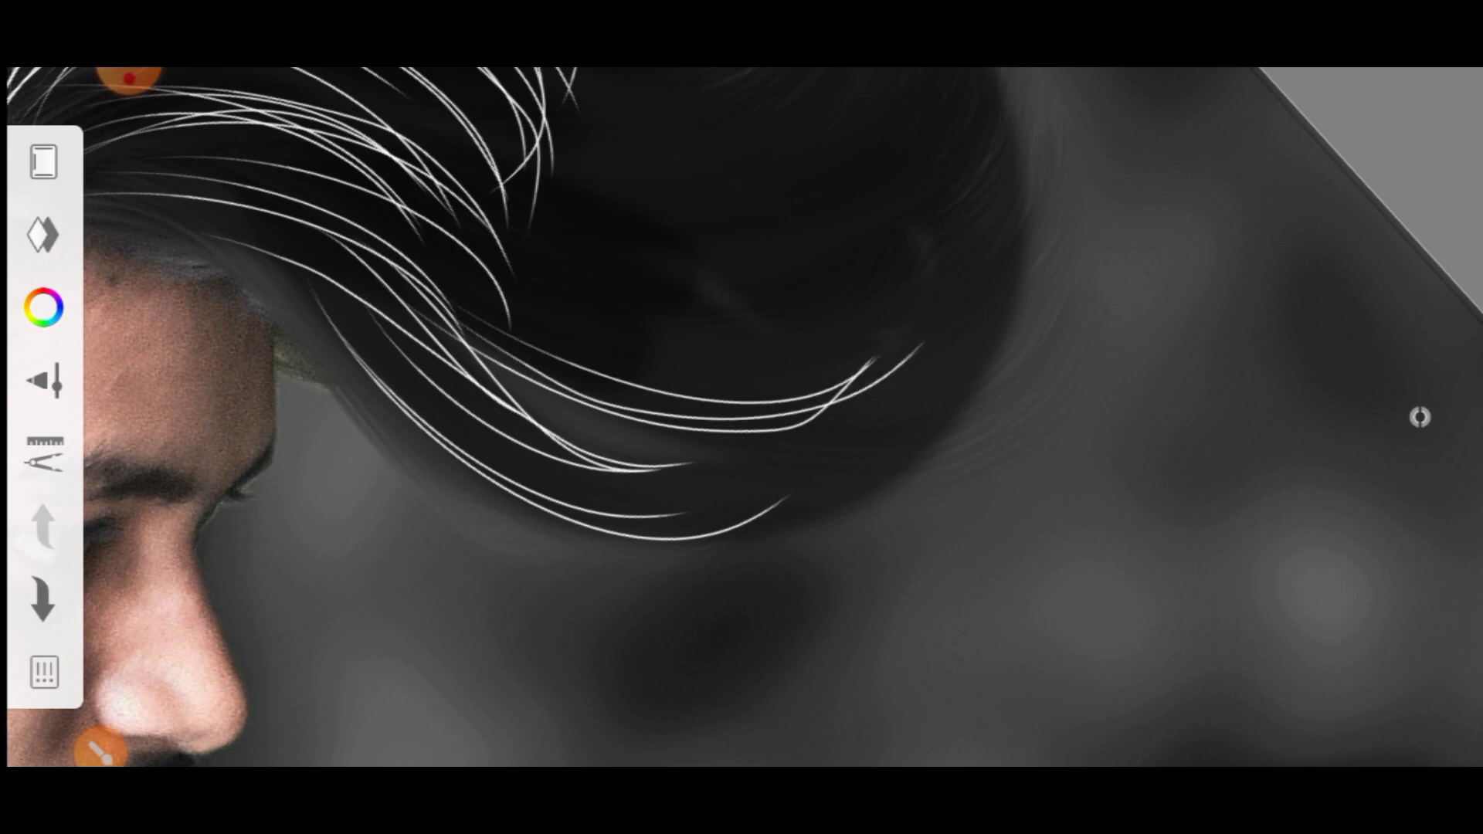
left_click_drag(502, 340, 946, 340)
left_click_drag(525, 463, 900, 426)
left_click_drag(741, 417, 773, 386)
left_click_drag(378, 228, 765, 459)
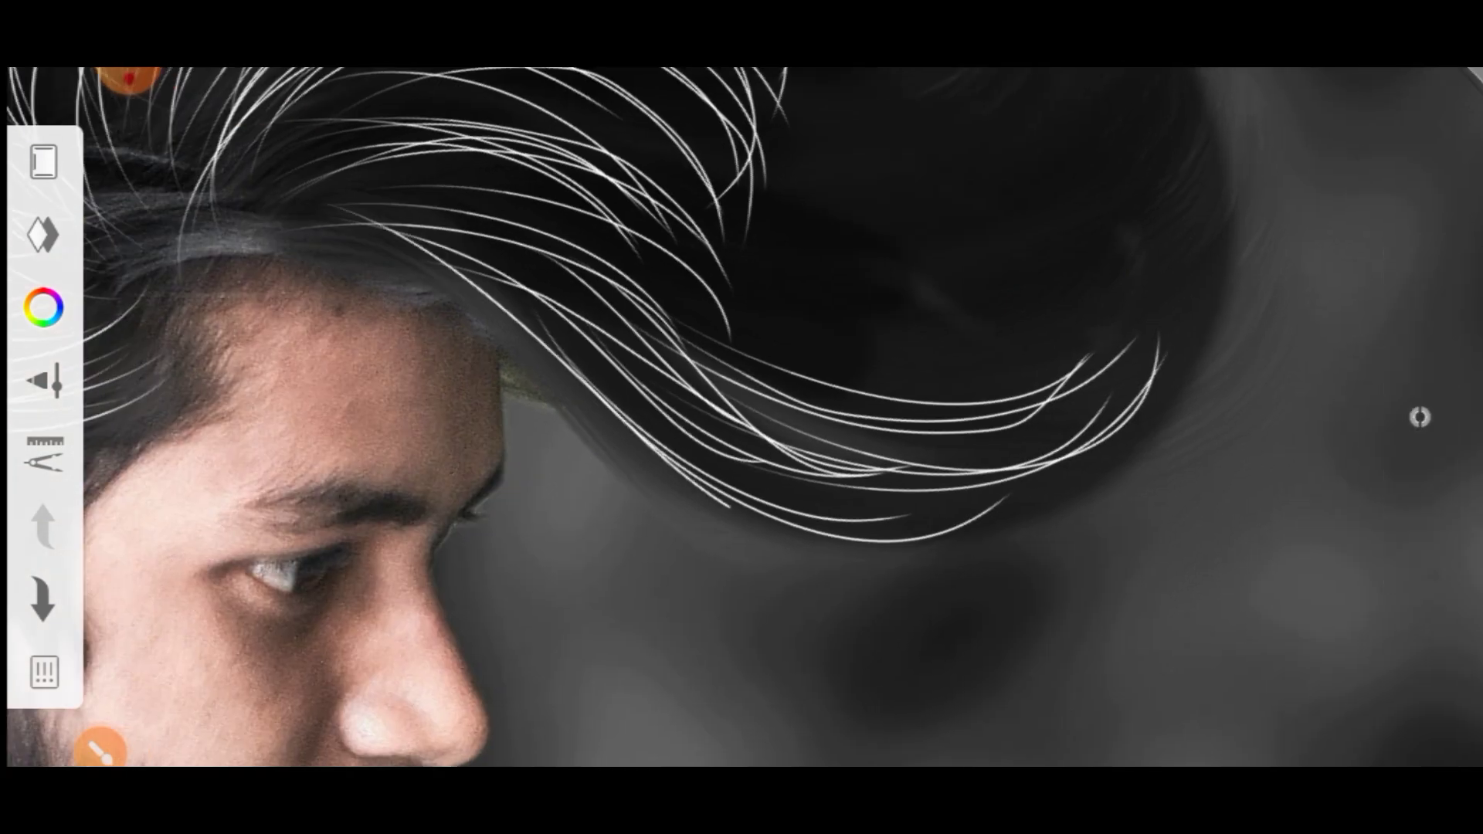
left_click_drag(513, 363, 962, 541)
left_click_drag(610, 402, 1105, 510)
left_click_drag(741, 417, 772, 402)
Step: Add rightward-flowing white strands across the middle hair, some curving upward
left_click_drag(518, 224, 985, 363)
left_click_drag(564, 294, 1004, 421)
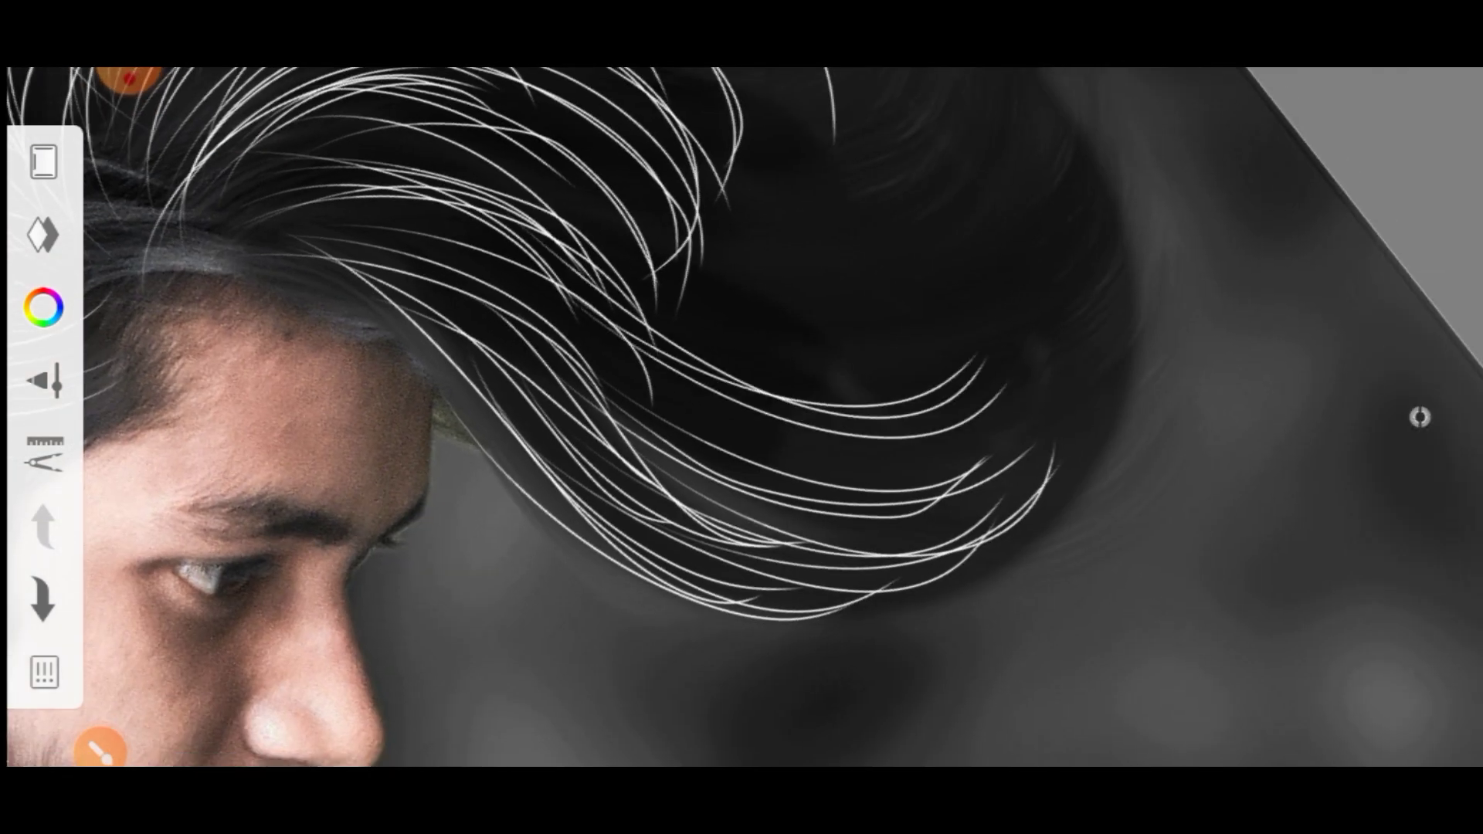
left_click_drag(571, 332, 1056, 347)
left_click_drag(549, 471, 1062, 297)
left_click_drag(695, 463, 1131, 305)
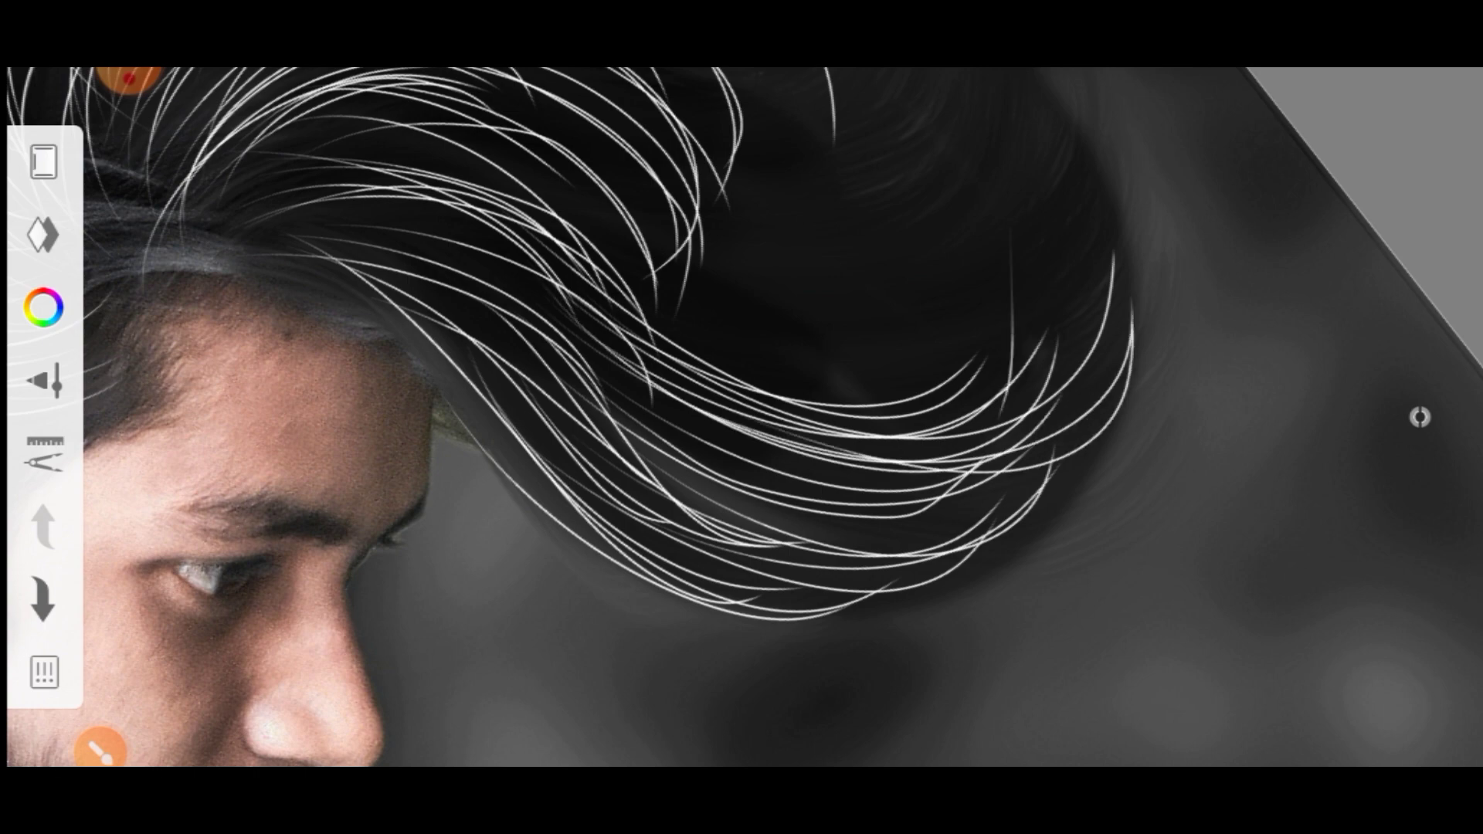
left_click_drag(741, 417, 788, 387)
left_click_drag(494, 216, 962, 432)
left_click_drag(587, 317, 1031, 403)
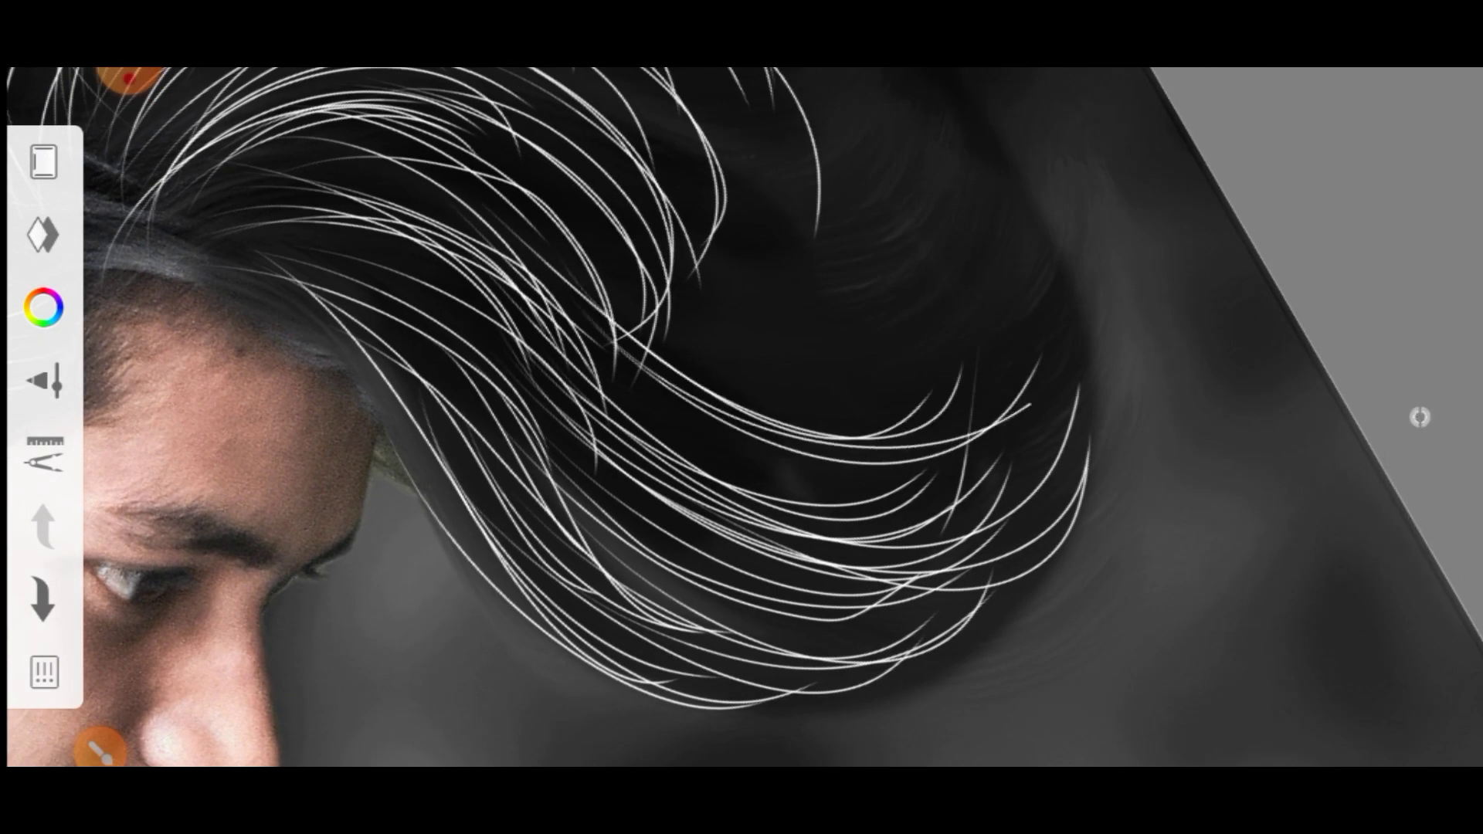
Step: Add more middle-hair strands, including small ones curving up at the edge
left_click_drag(741, 417, 695, 433)
left_click_drag(595, 456, 1004, 343)
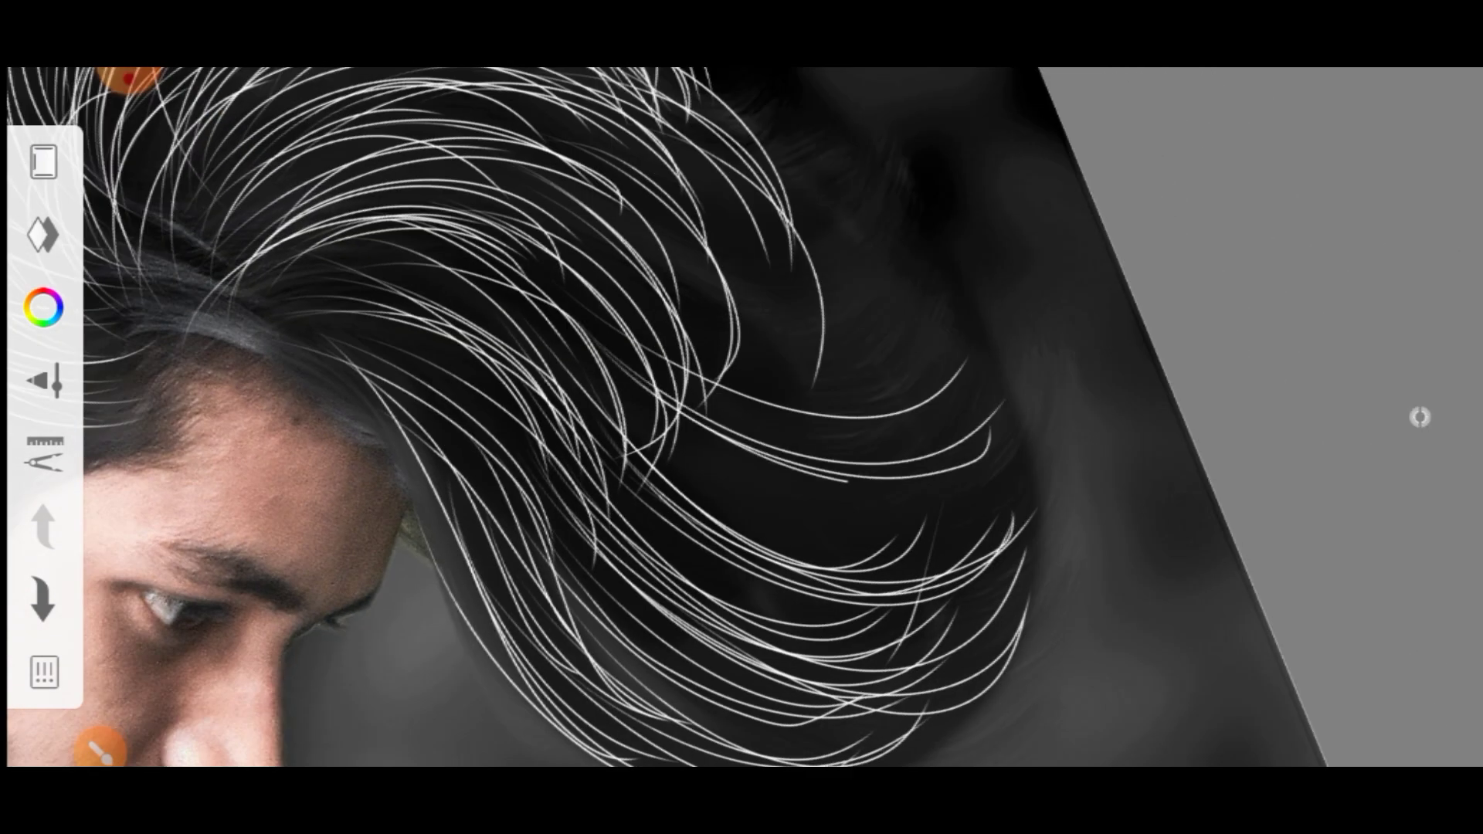
left_click_drag(664, 432, 977, 429)
left_click_drag(656, 444, 884, 519)
left_click_drag(658, 541, 966, 473)
left_click_drag(741, 417, 772, 401)
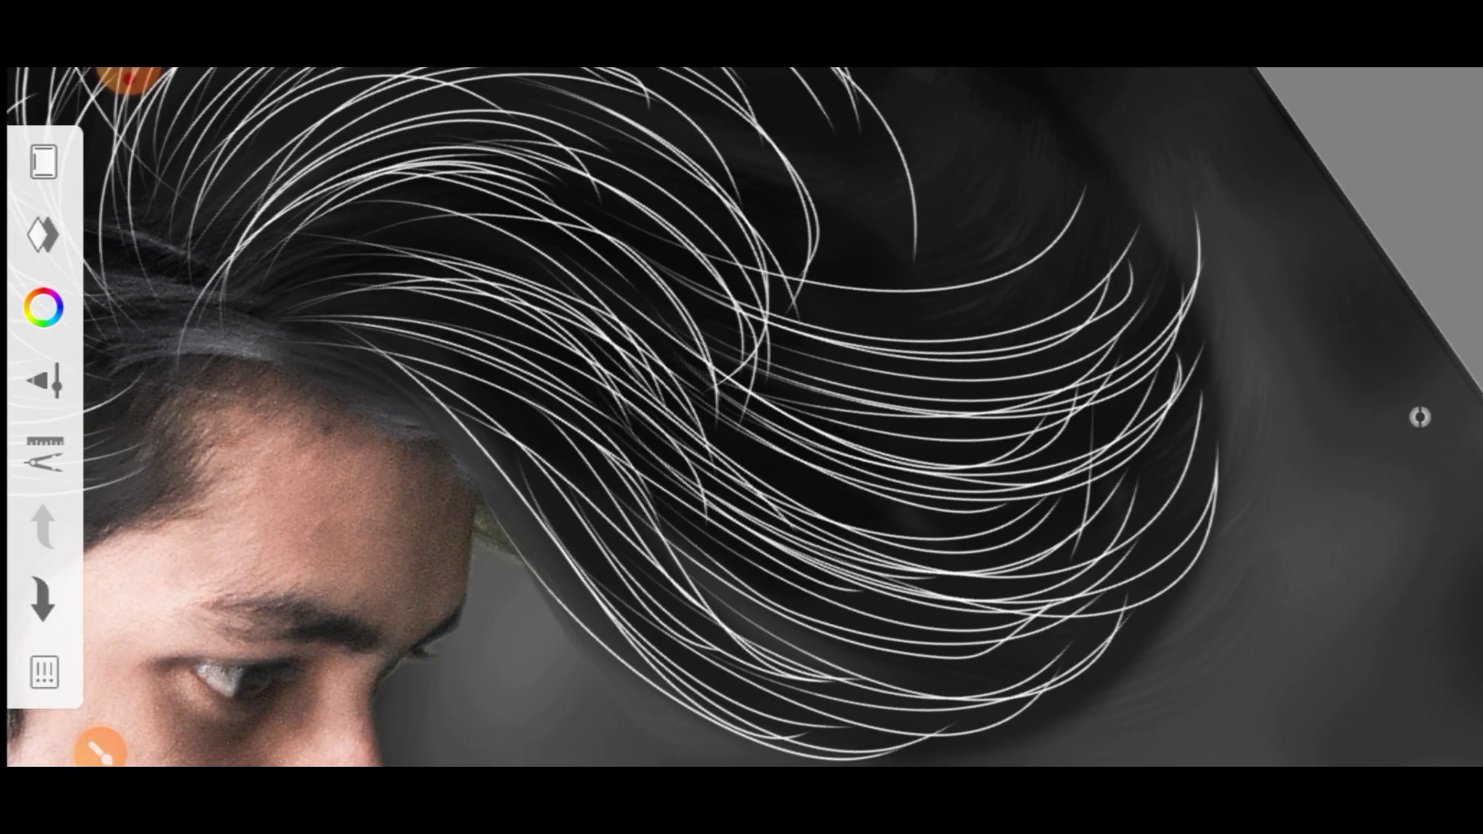
left_click_drag(732, 523, 1066, 412)
mouse_move(741, 417)
left_mouse_down()
mouse_move(696, 432)
mouse_move(726, 402)
left_mouse_up()
left_click_drag(665, 309, 872, 487)
left_click_drag(734, 479, 945, 460)
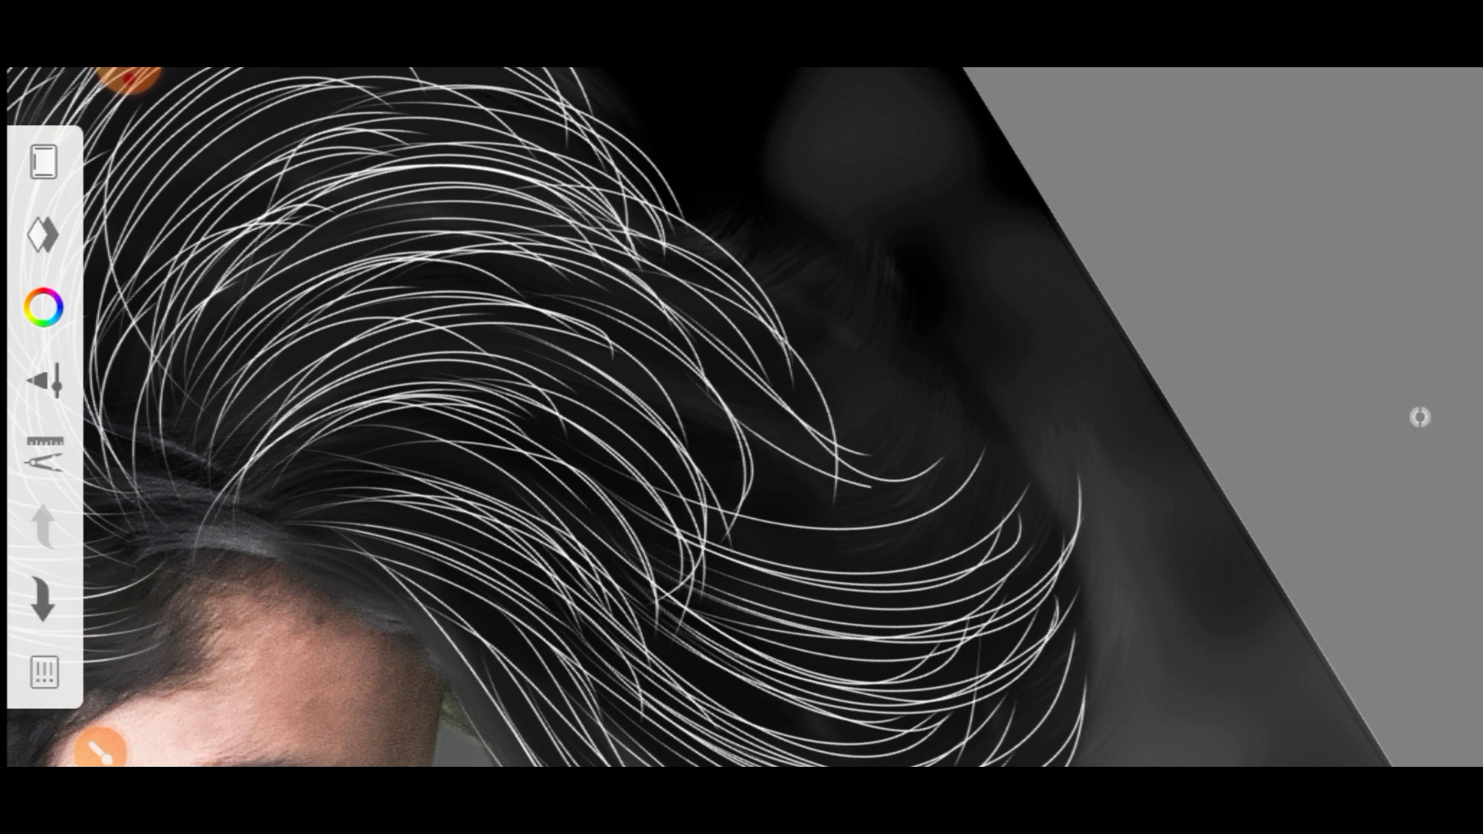
Step: Fill the middle hair with strands flowing out toward the hair's tips
left_click_drag(655, 603, 904, 656)
left_click_drag(741, 417, 773, 432)
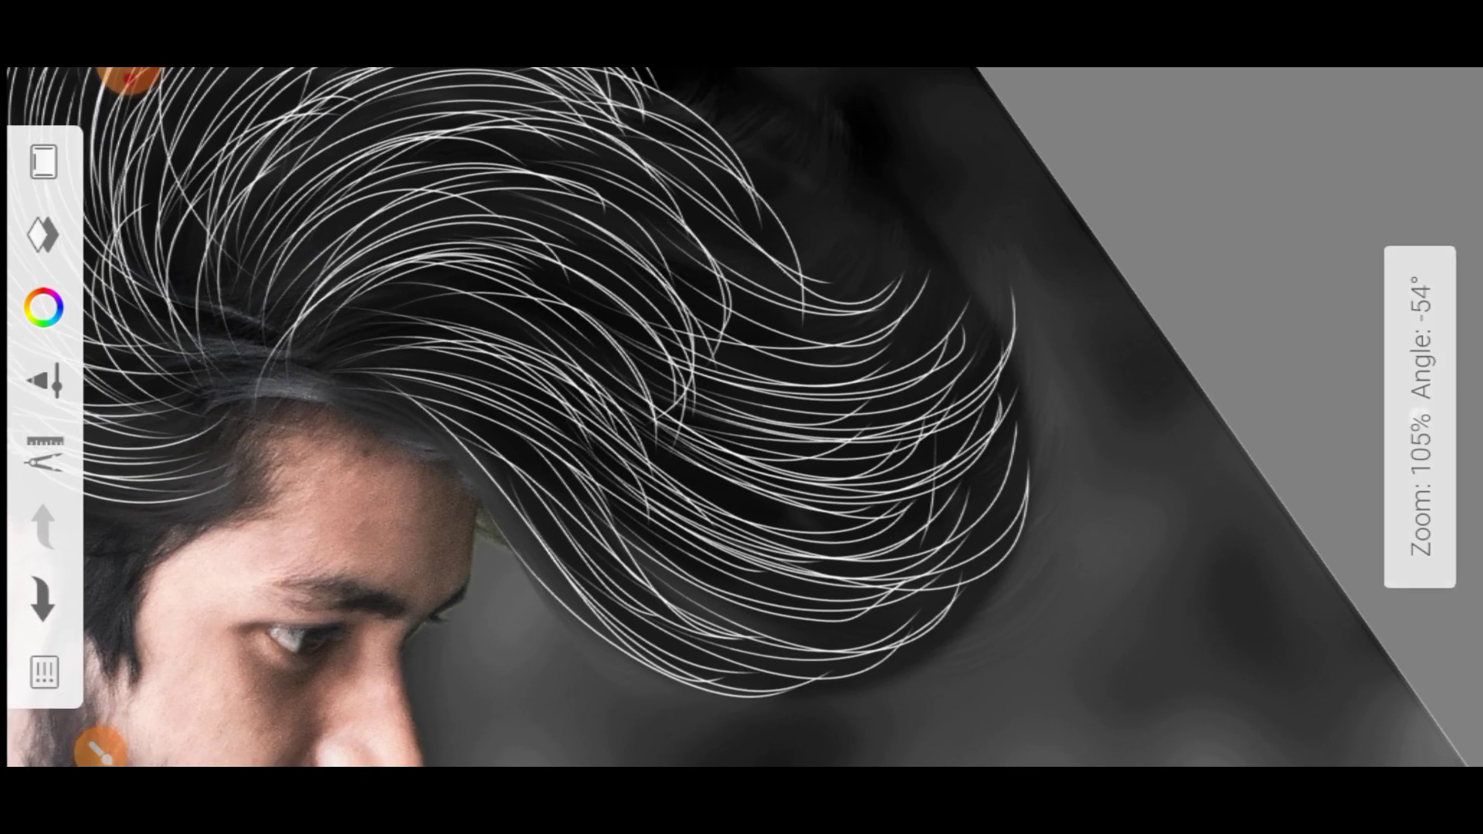
left_click_drag(579, 401, 908, 495)
mouse_move(742, 417)
left_mouse_down()
mouse_move(695, 448)
mouse_move(772, 386)
left_mouse_up()
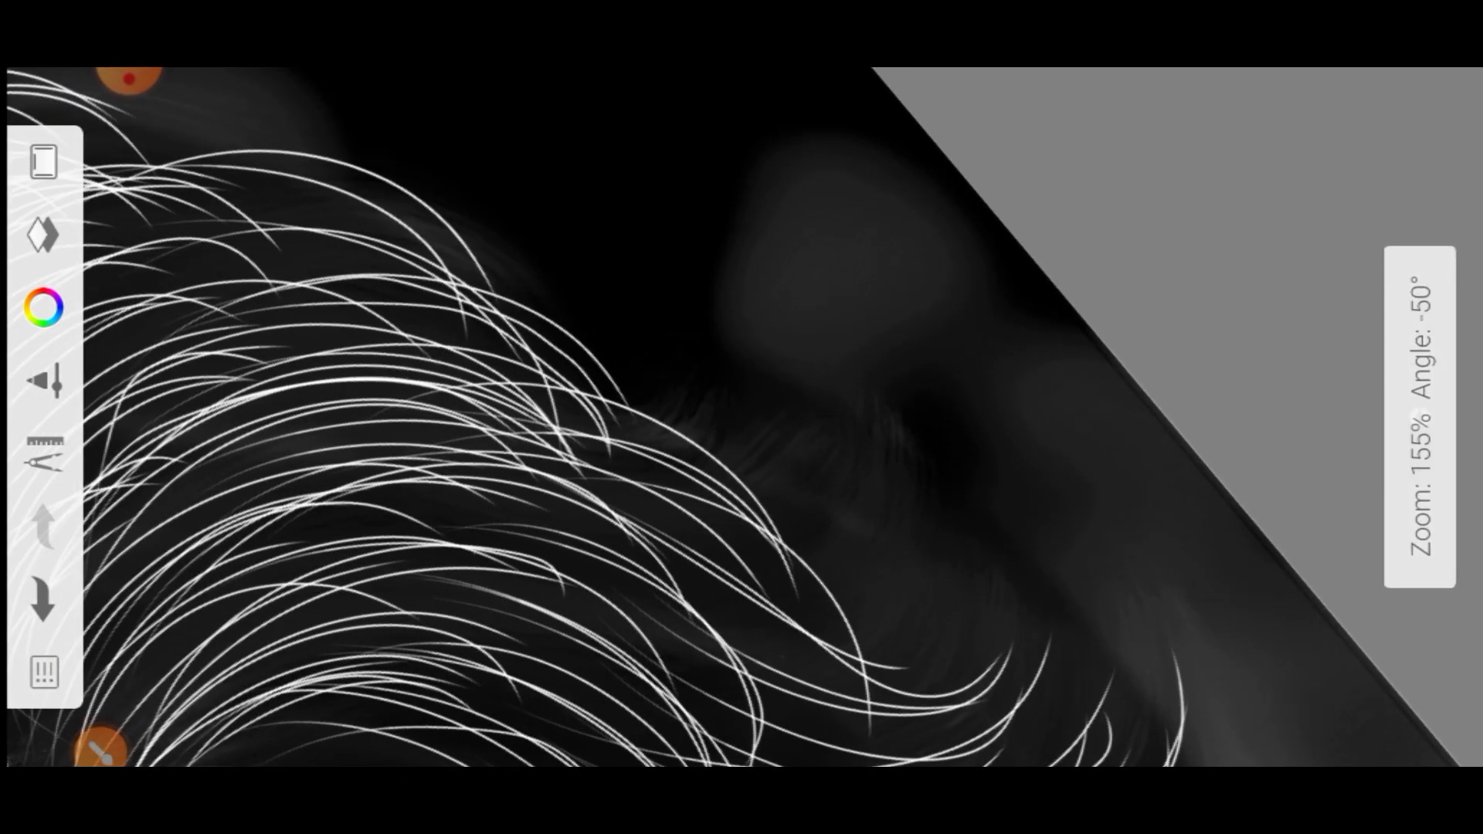
left_click_drag(594, 355, 864, 510)
left_click_drag(860, 564, 1036, 510)
left_click_drag(741, 417, 749, 409)
left_click_drag(525, 255, 935, 432)
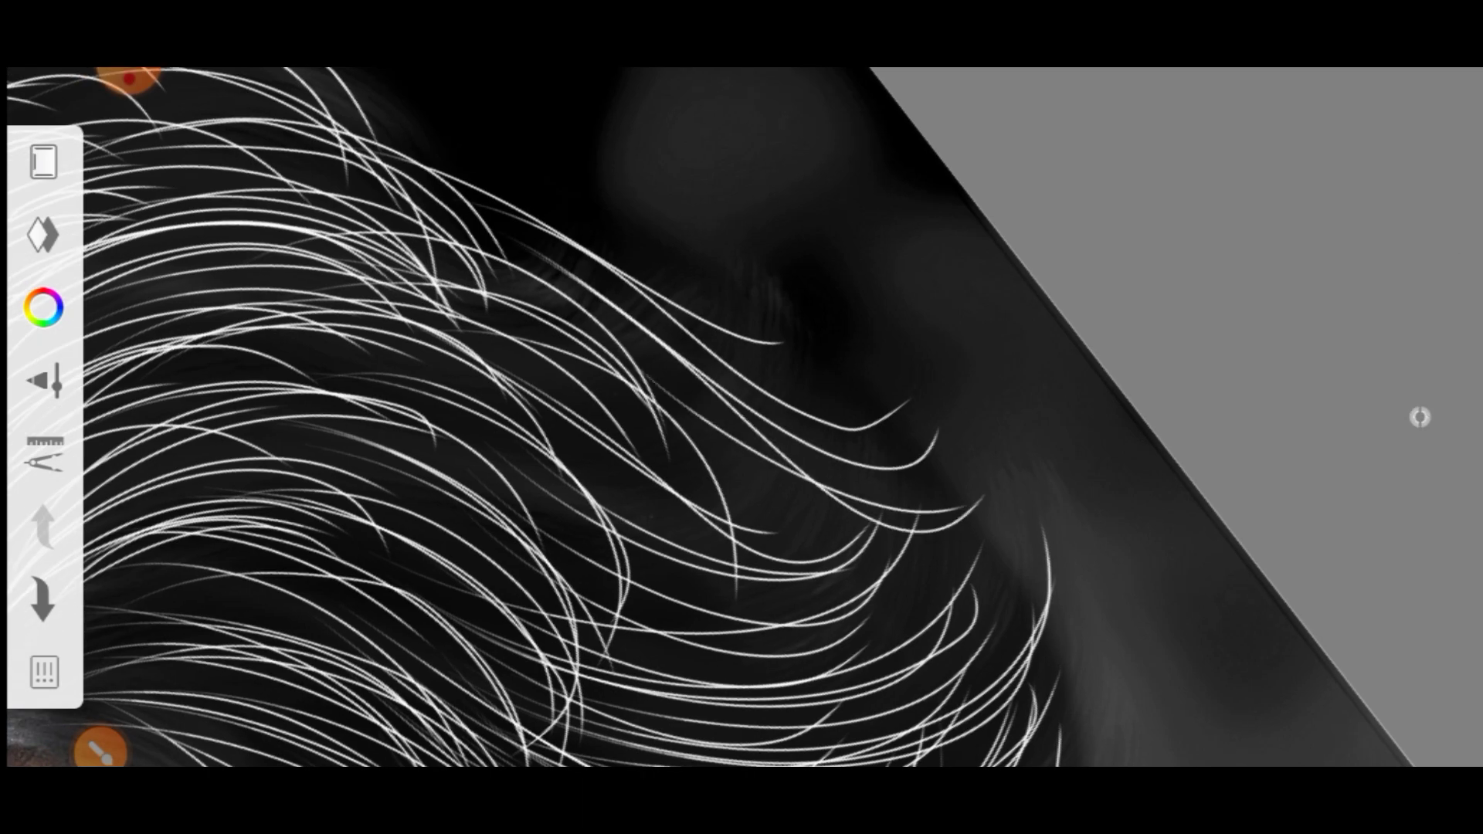
Step: Rotate in on the crown and lay white strands across it
mouse_move(742, 417)
left_mouse_down()
mouse_move(695, 432)
mouse_move(726, 464)
mouse_move(757, 448)
mouse_move(741, 417)
mouse_move(695, 433)
left_mouse_up()
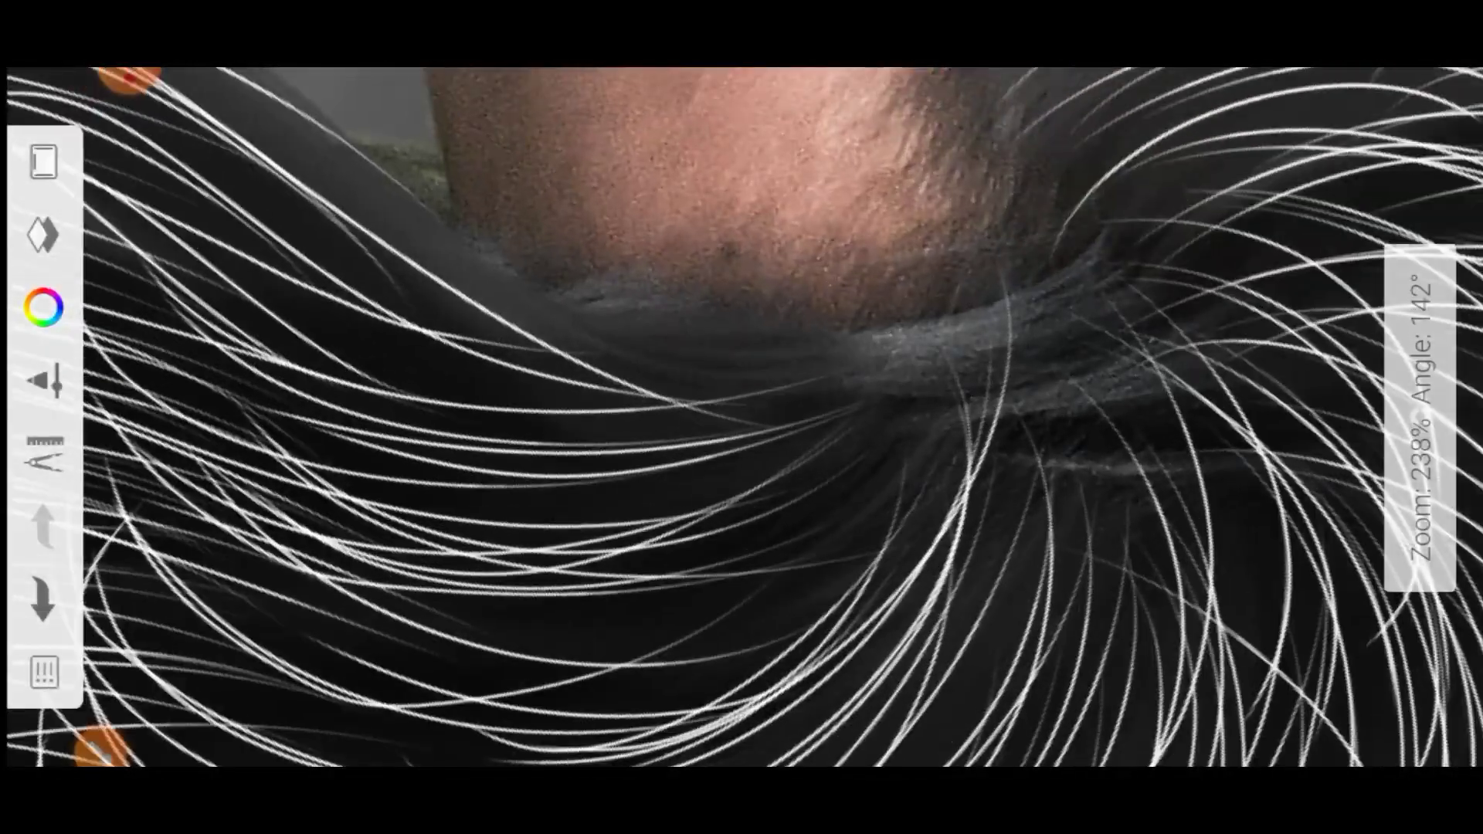
left_click_drag(436, 371, 1039, 478)
left_click_drag(425, 557, 993, 433)
left_click_drag(742, 417, 648, 510)
Step: Lower the Ink Pen's Size with Heavy Pressure to 0.8 in Brush Properties
left_click(43, 378)
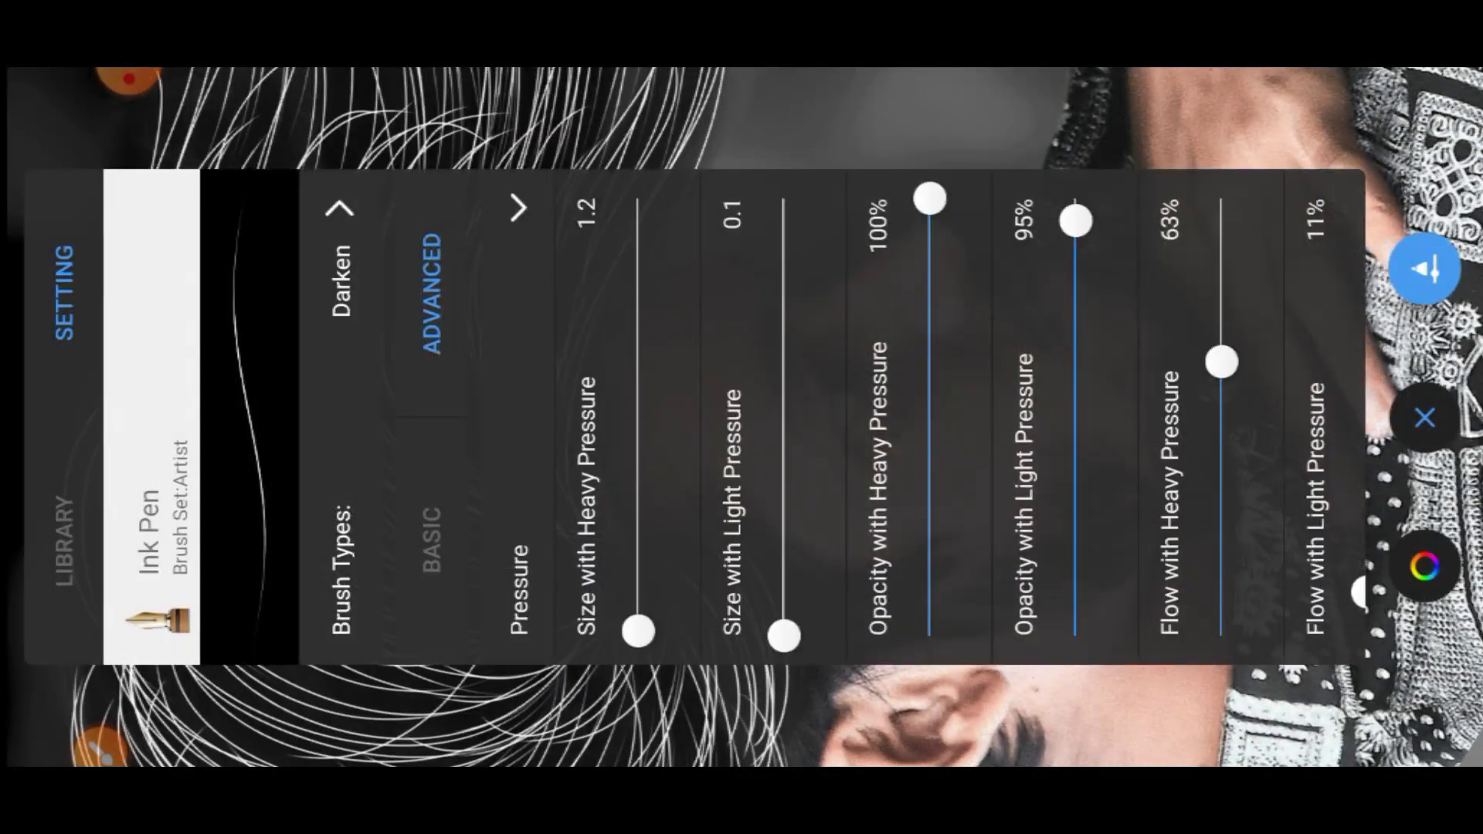
mouse_move(638, 631)
left_mouse_down()
mouse_move(636, 550)
mouse_move(638, 633)
left_mouse_up()
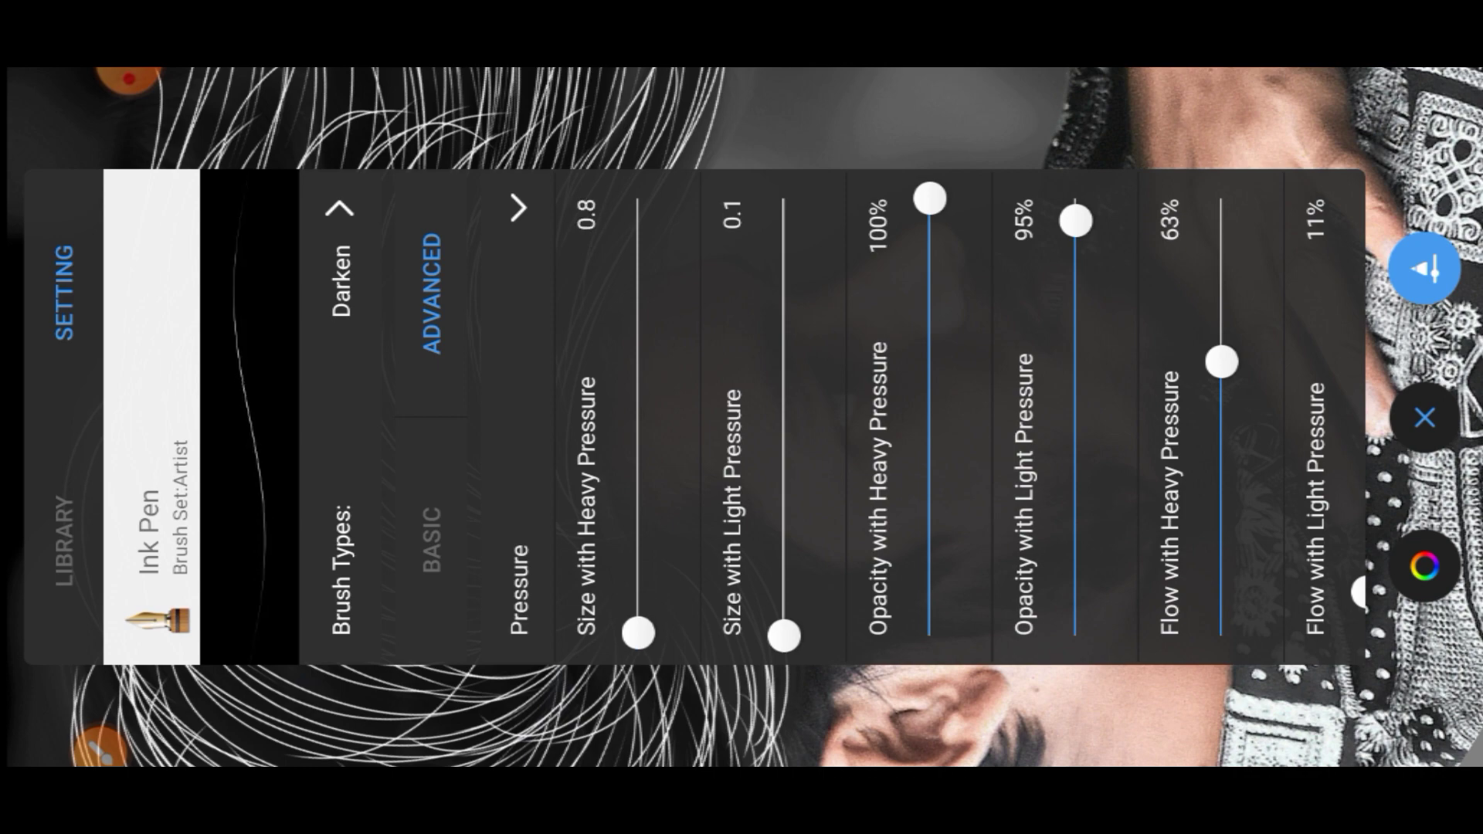
left_click(1425, 418)
Step: Zoom, pan and rotate the canvas across the back hair, ear and crown
left_click_drag(742, 417, 657, 486)
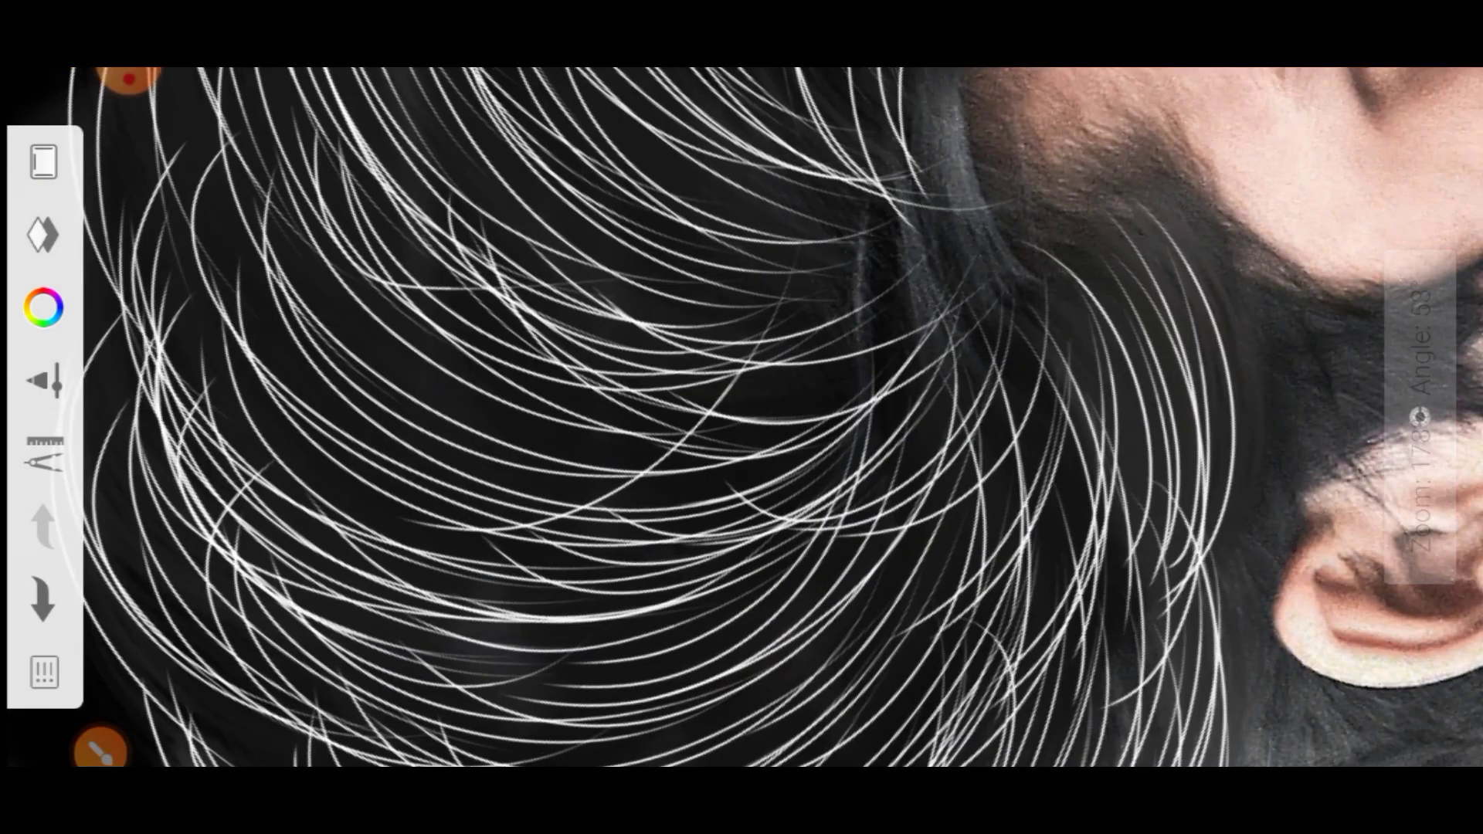
left_click_drag(741, 417, 664, 479)
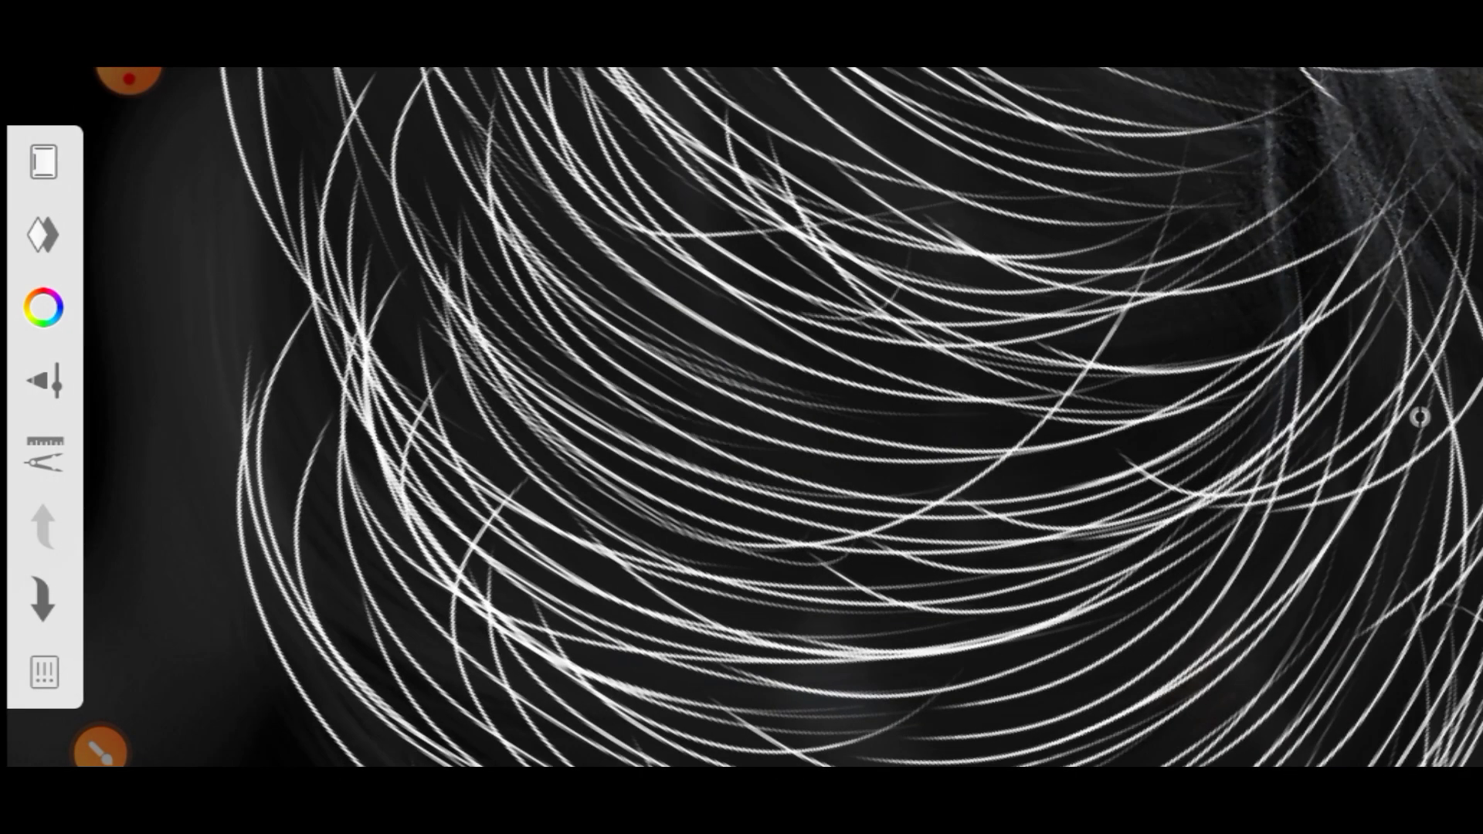
mouse_move(741, 417)
left_mouse_down()
mouse_move(772, 387)
mouse_move(804, 402)
mouse_move(772, 386)
left_mouse_up()
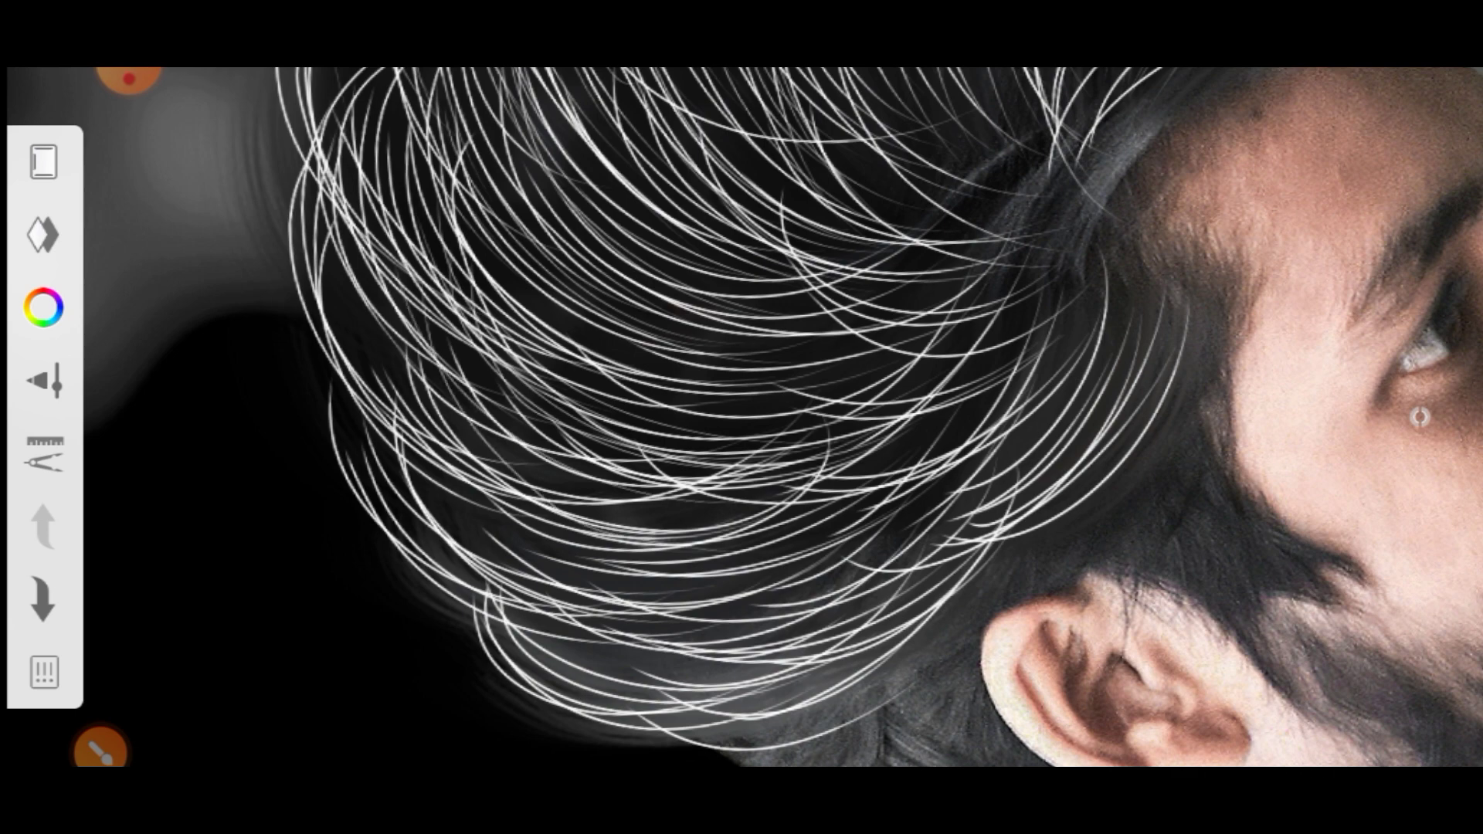
mouse_move(741, 417)
left_mouse_down()
mouse_move(819, 409)
mouse_move(695, 432)
mouse_move(803, 371)
left_mouse_up()
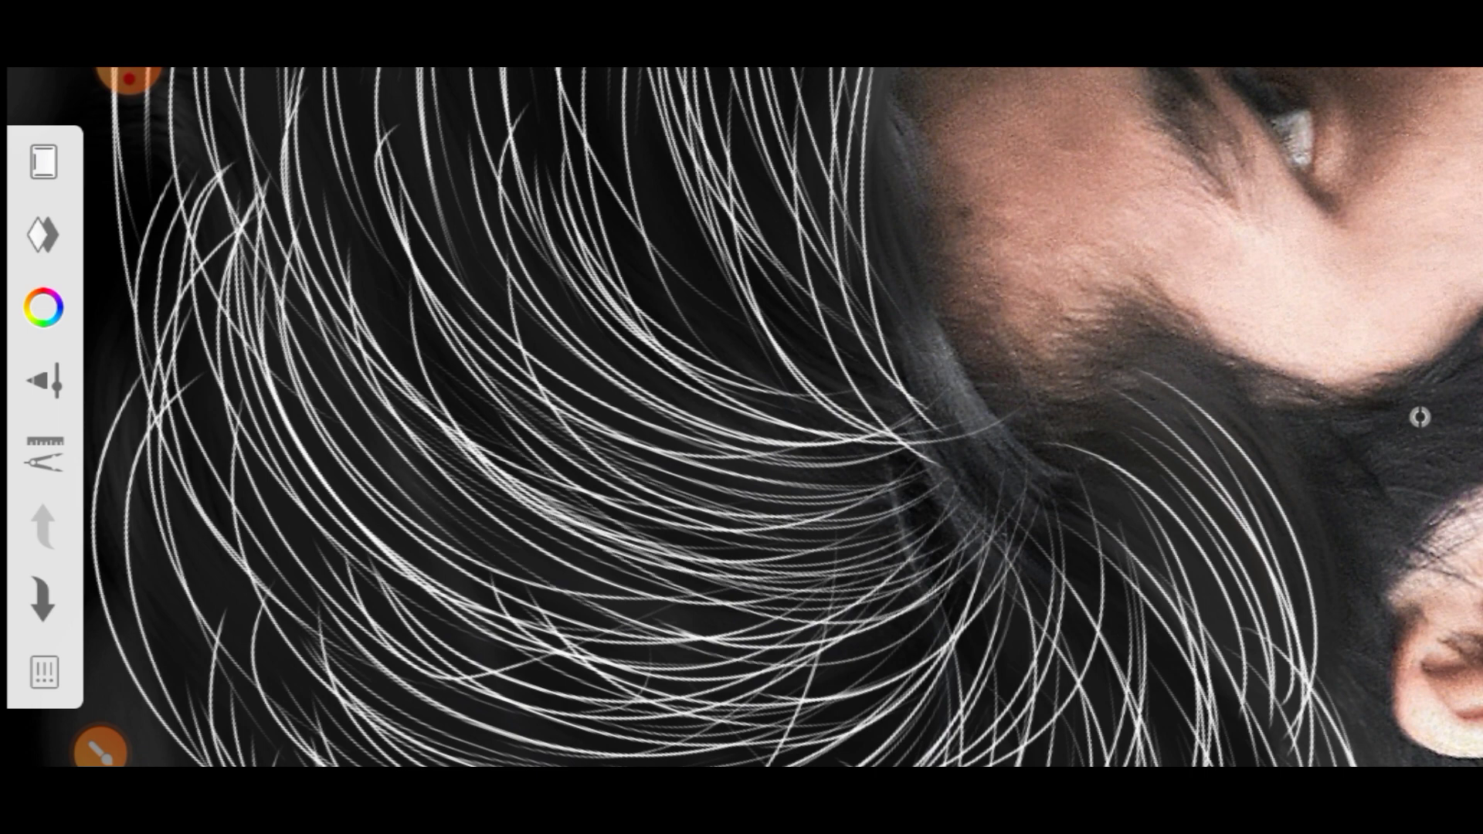
left_click_drag(742, 417, 664, 494)
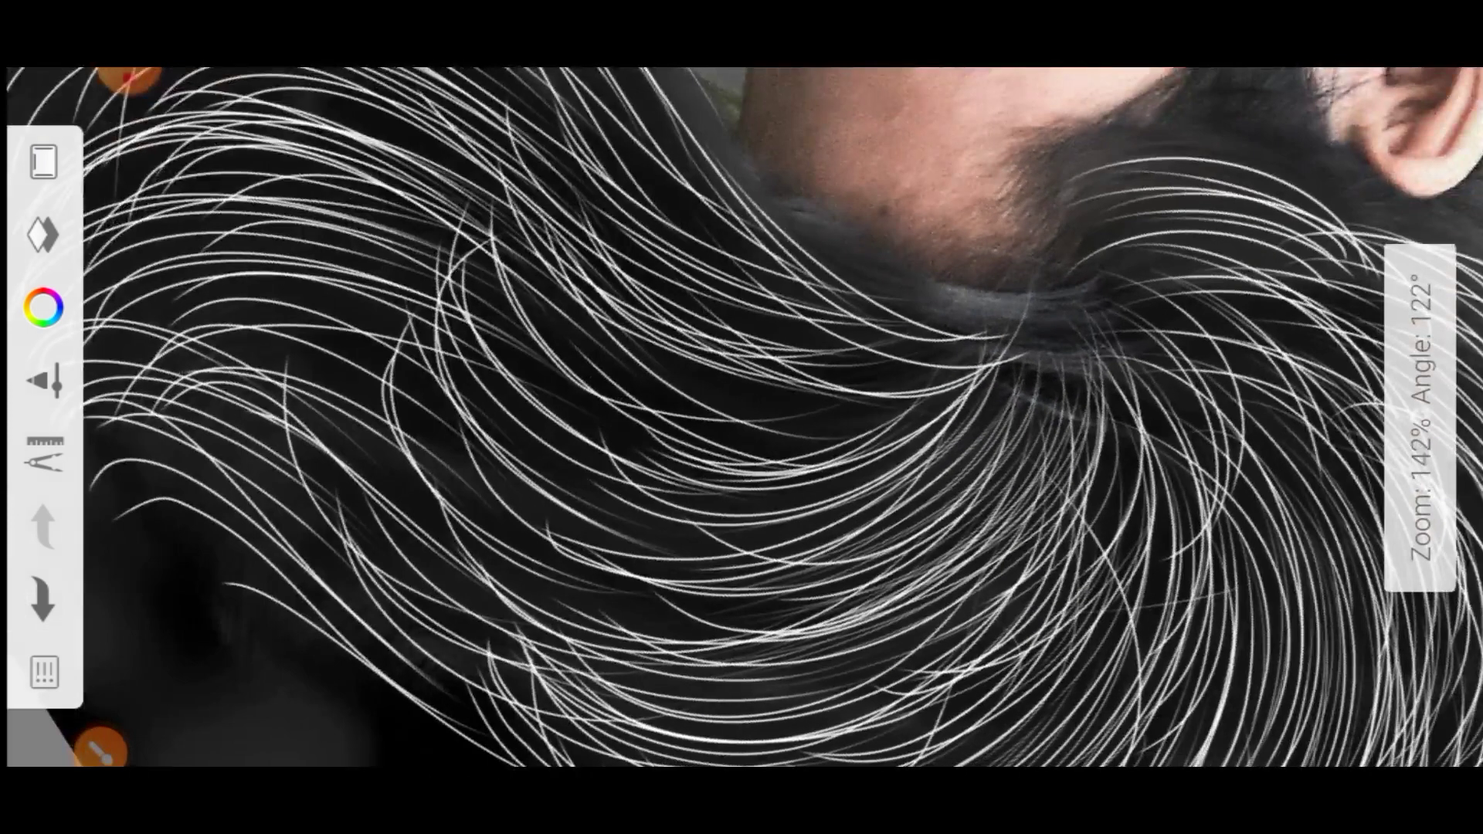